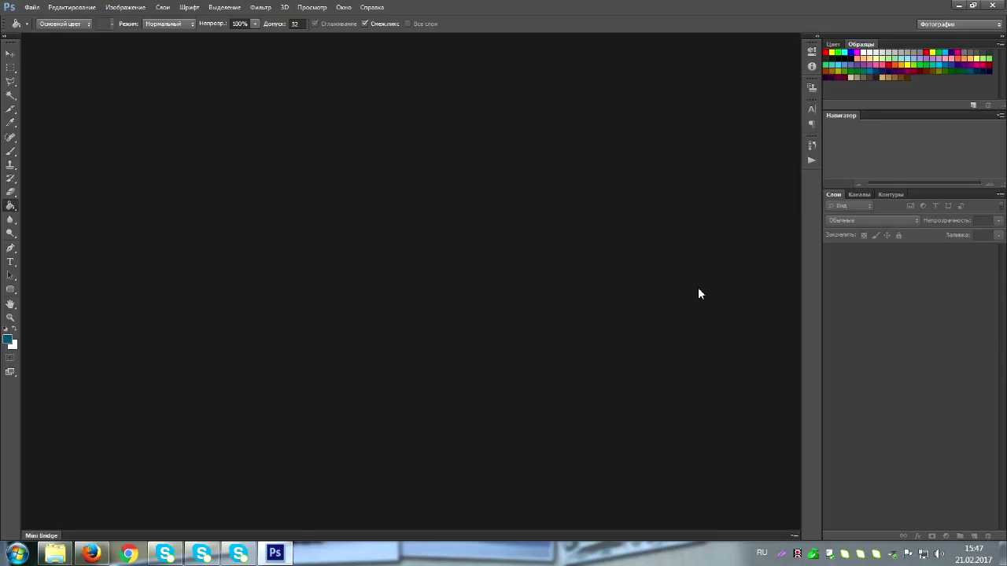
# Switch to Firefox and view the menu page behind the "Здоровье Долголетие Истории исцеления" VK group's pinned picture, then close it.
pyautogui.click(93, 555)
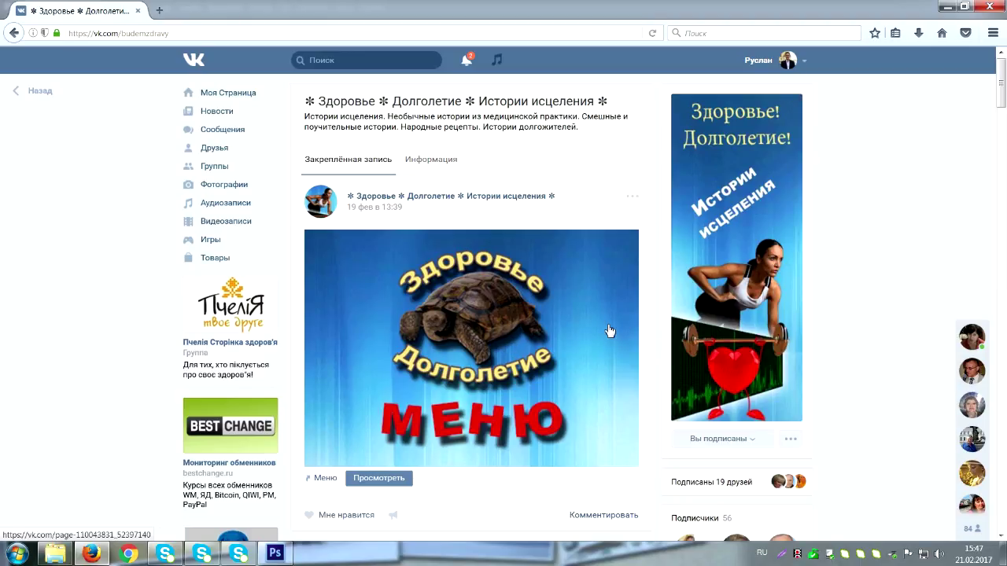
pyautogui.moveTo(696, 338)
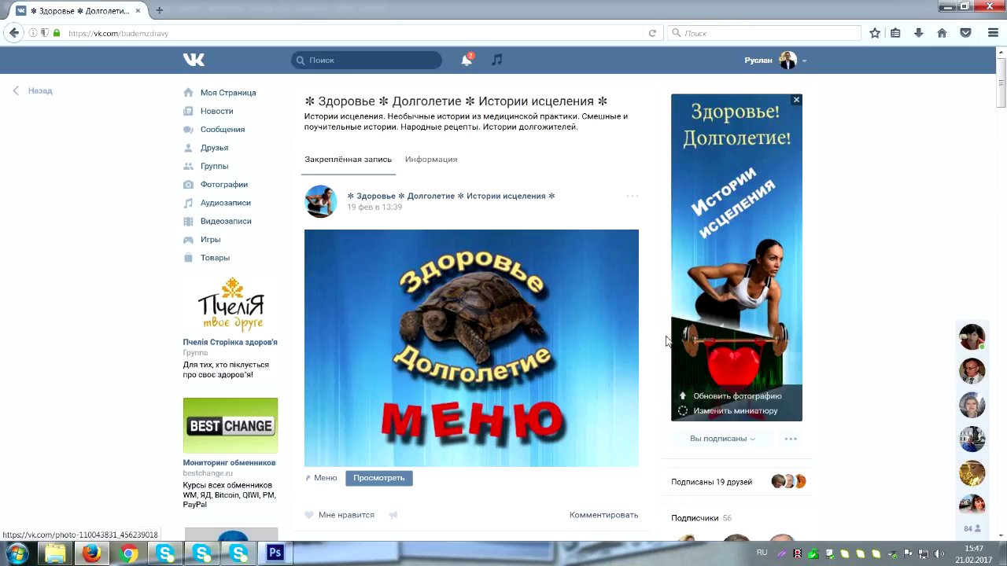
pyautogui.click(438, 434)
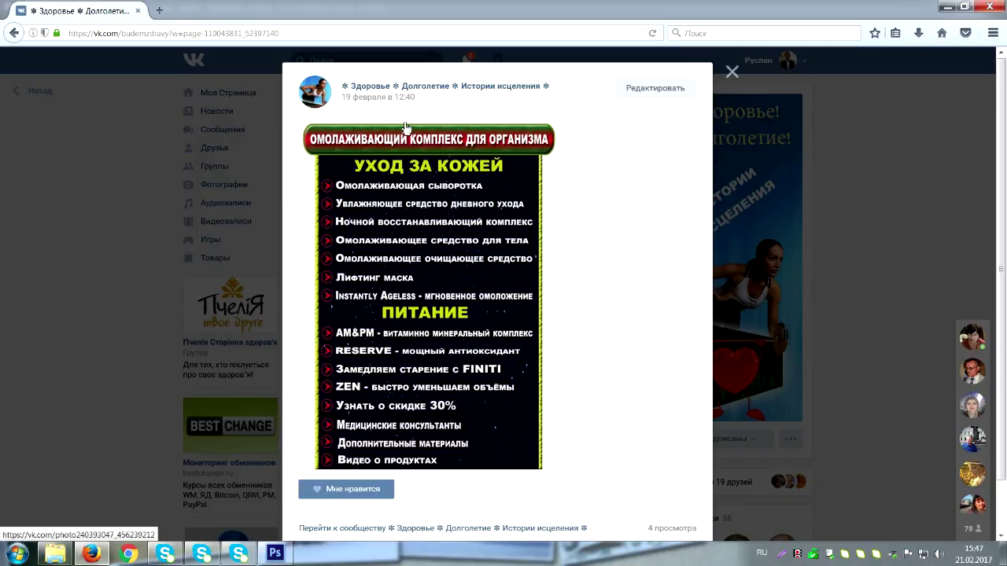
pyautogui.click(731, 73)
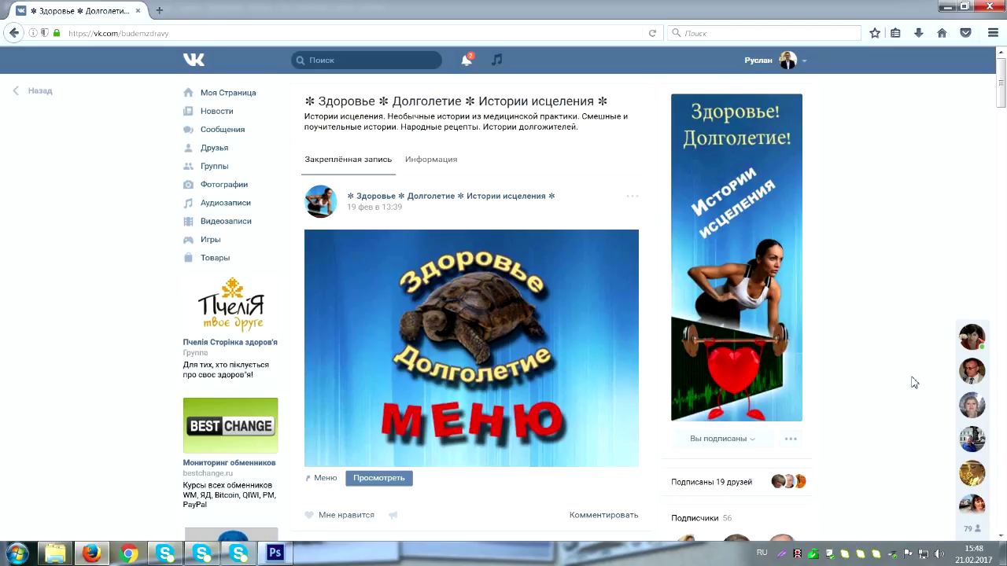
# Open the "Дневник позитива и мотивации" group from the community's links, view the menu page behind its pinned picture and close it.
pyautogui.scroll(-2, 910, 382)
pyautogui.scroll(-3, 865, 404)
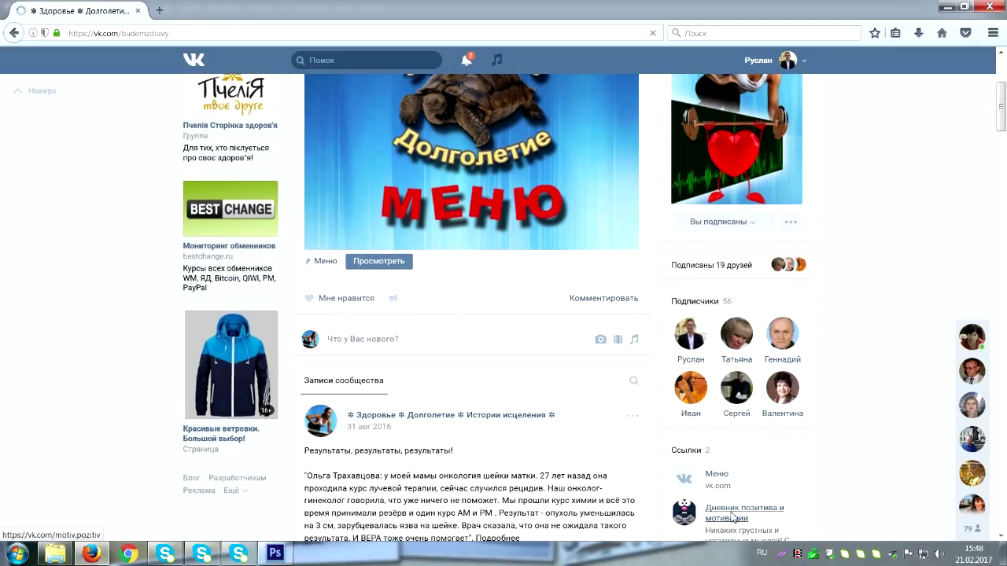
pyautogui.click(761, 509)
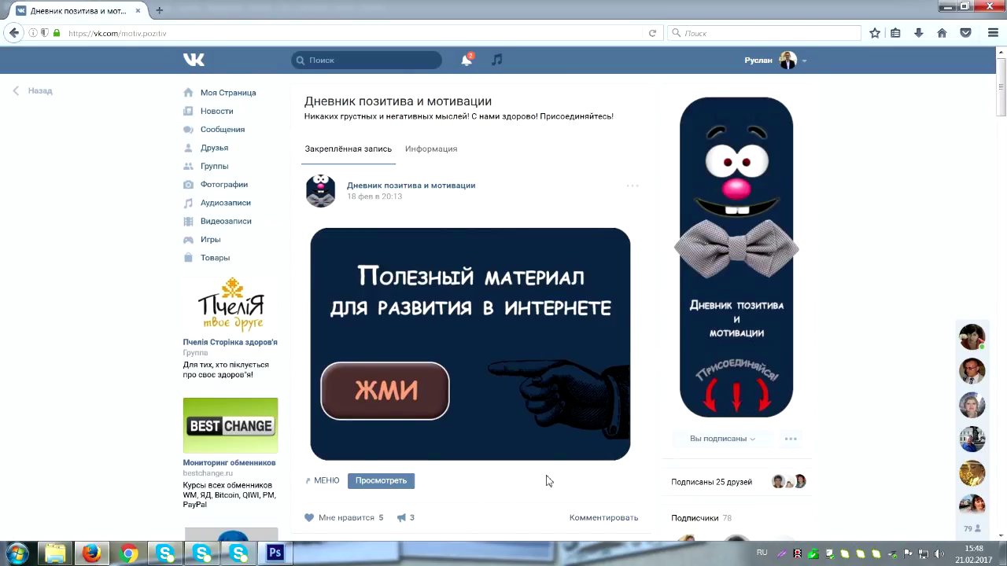
pyautogui.moveTo(775, 103)
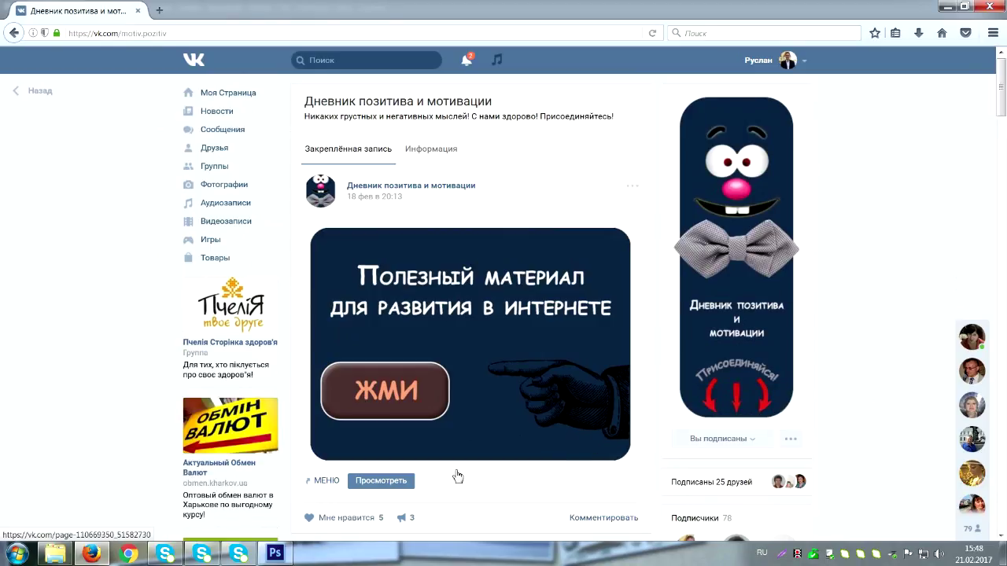
pyautogui.click(376, 400)
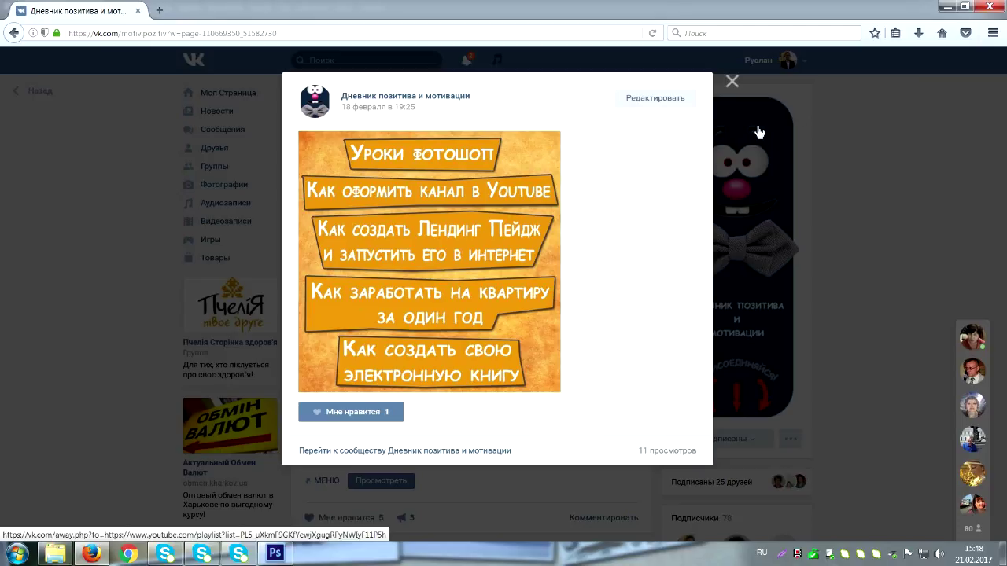
pyautogui.click(732, 81)
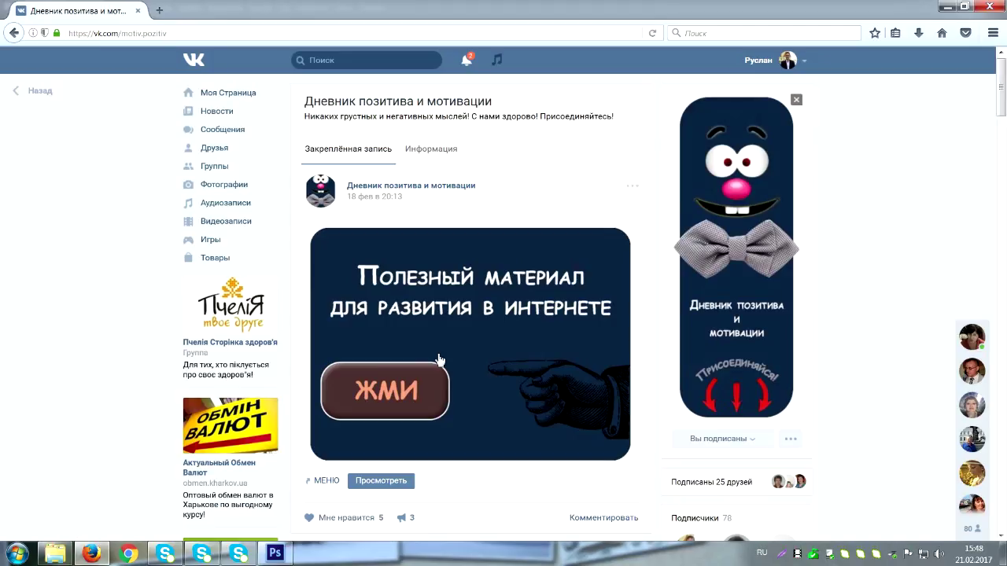
# Switch to Photoshop and choose the "Фотография" workspace.
pyautogui.click(288, 555)
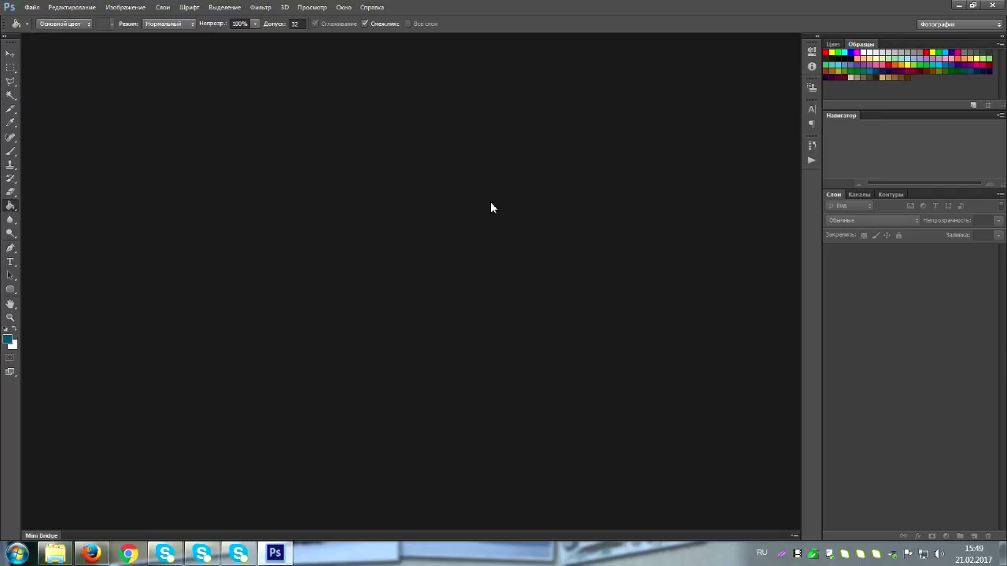
pyautogui.click(1000, 29)
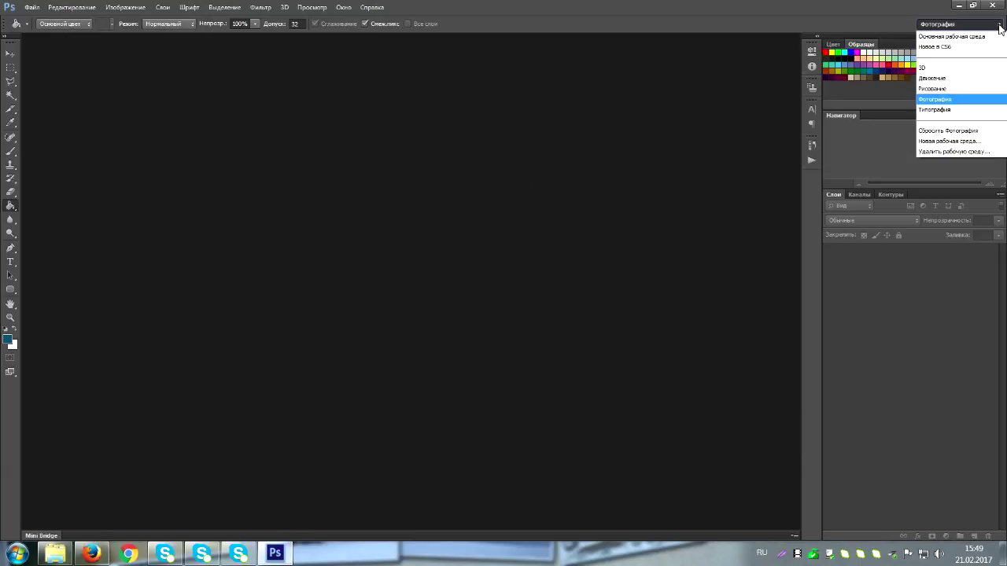
pyautogui.click(958, 100)
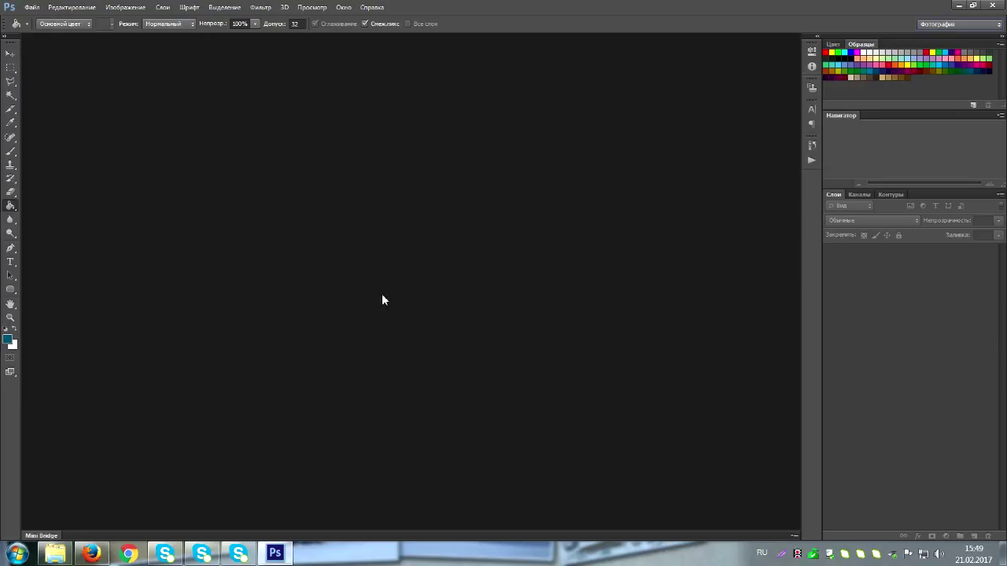
# Create a new document 200 pixels wide and 500 pixels high with transparent background contents.
pyautogui.click(31, 7)
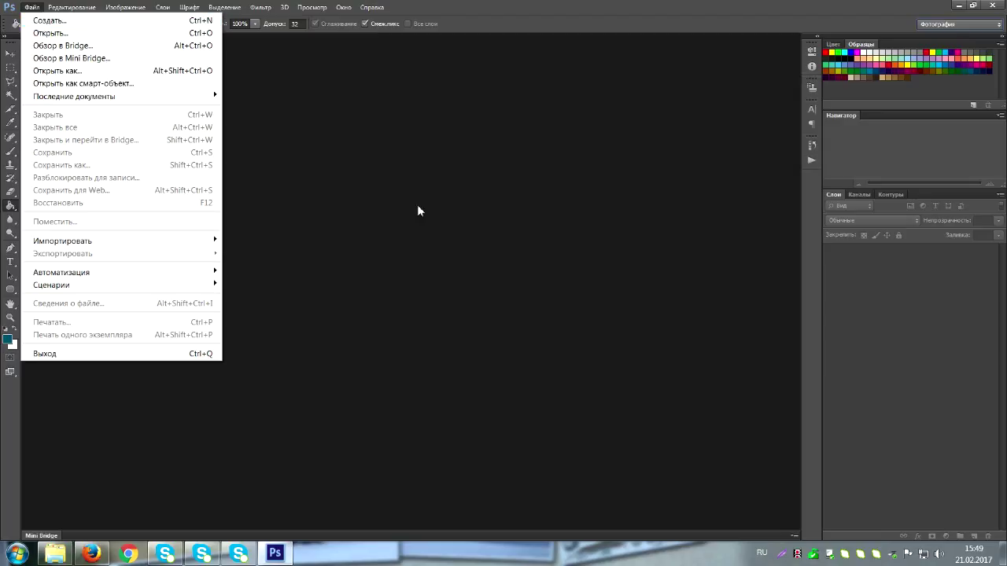
pyautogui.click(432, 219)
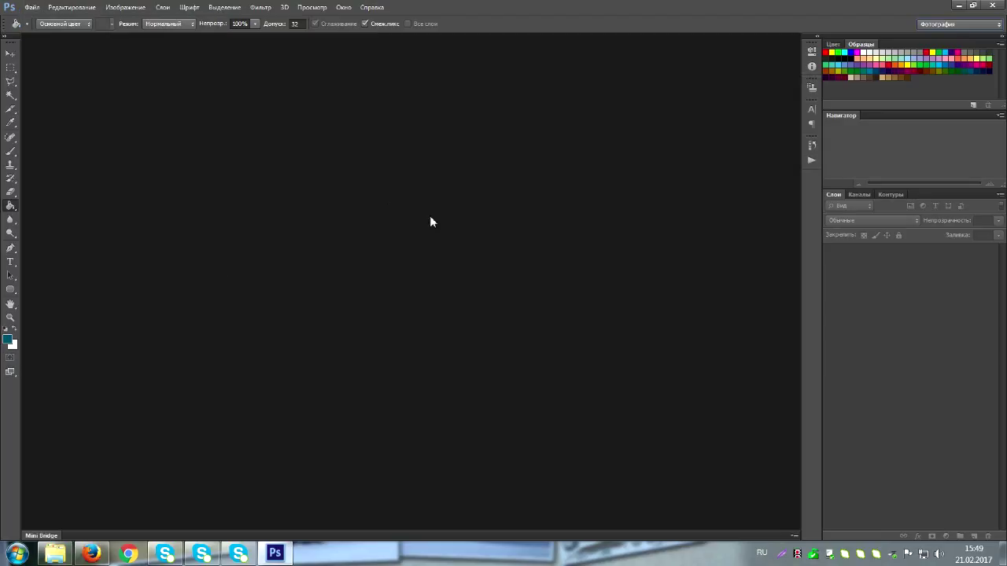
pyautogui.hotkey('ctrl', 'n')
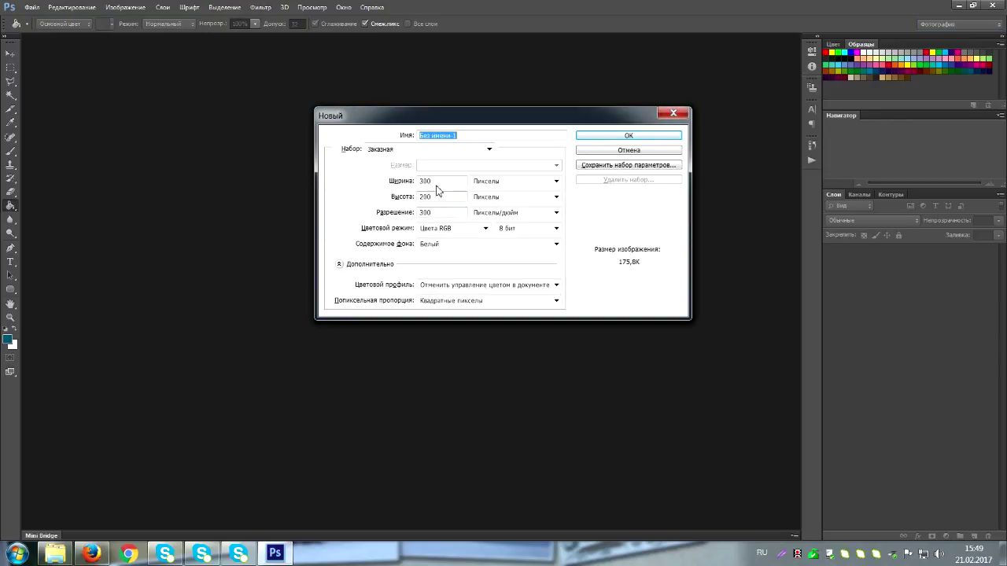
pyautogui.click(437, 182)
pyautogui.doubleClick(438, 183)
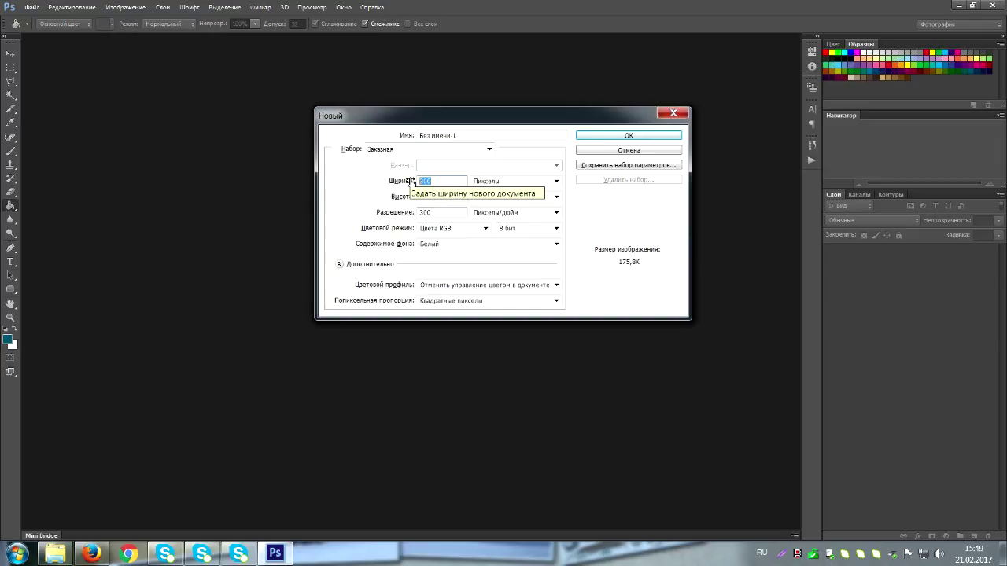
pyautogui.write('200')
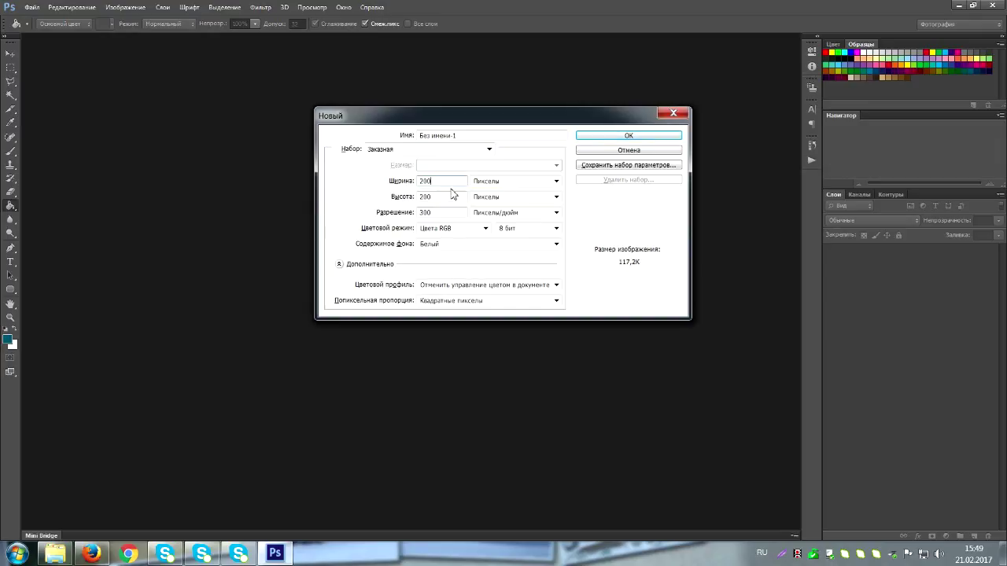
pyautogui.doubleClick(425, 196)
pyautogui.write('500')
pyautogui.click(441, 245)
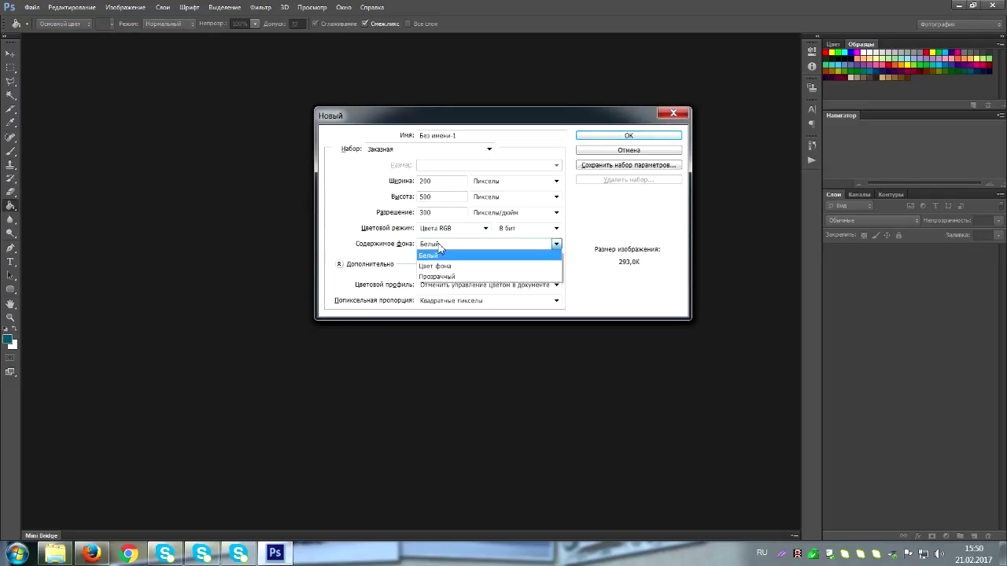
pyautogui.click(439, 277)
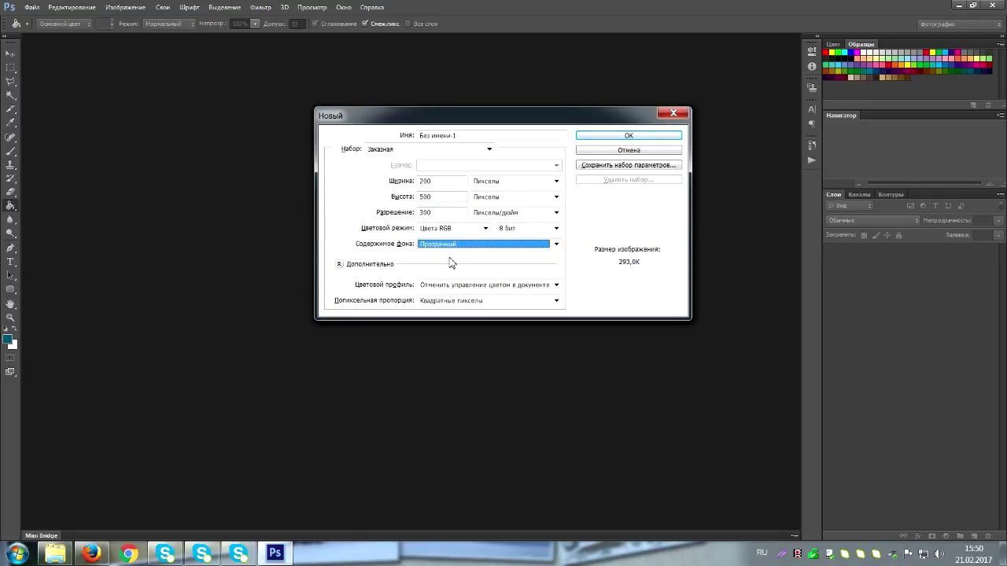
pyautogui.click(629, 137)
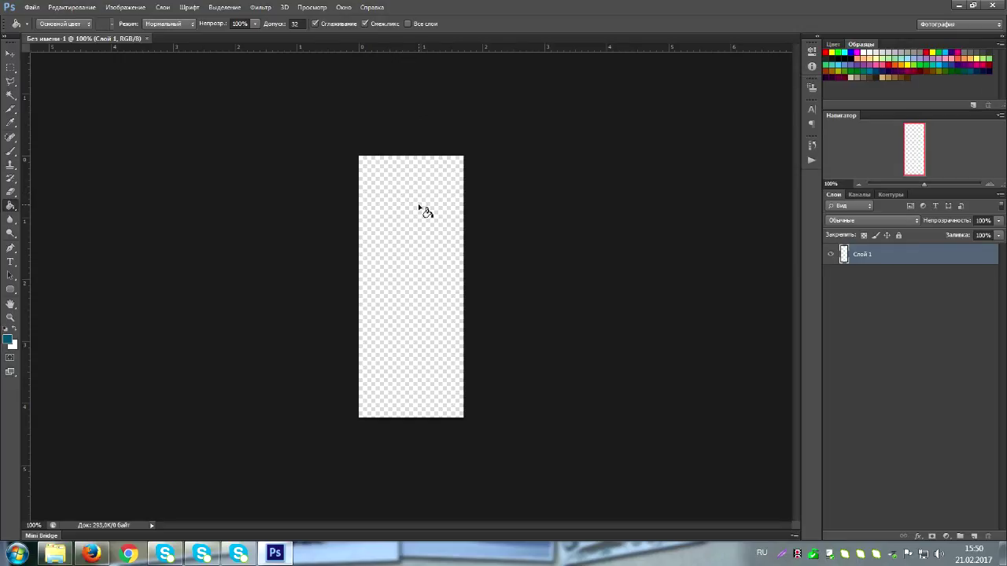
# Switch to the Gradient tool and back to the Paint Bucket tool.
pyautogui.rightClick(11, 208)
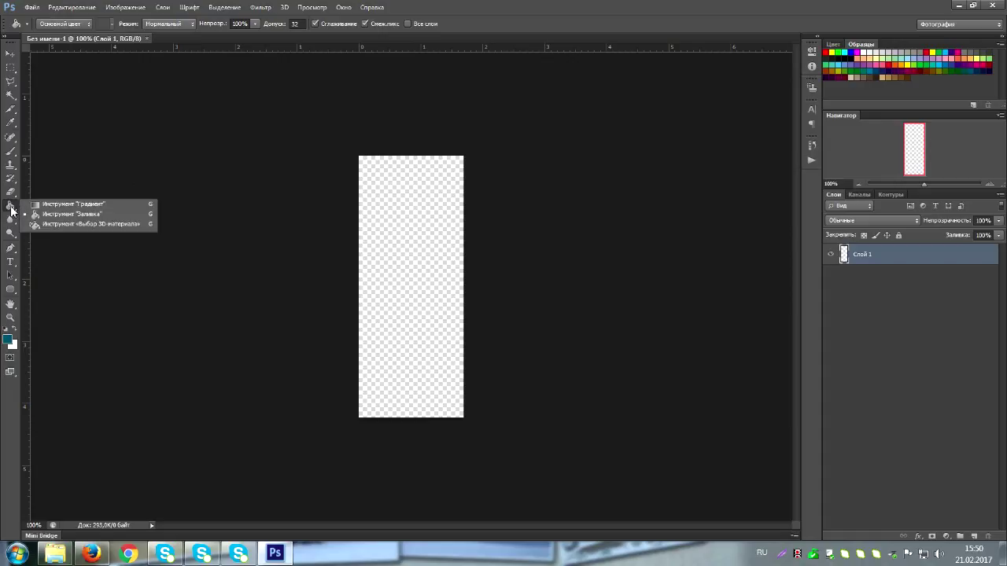
pyautogui.click(45, 203)
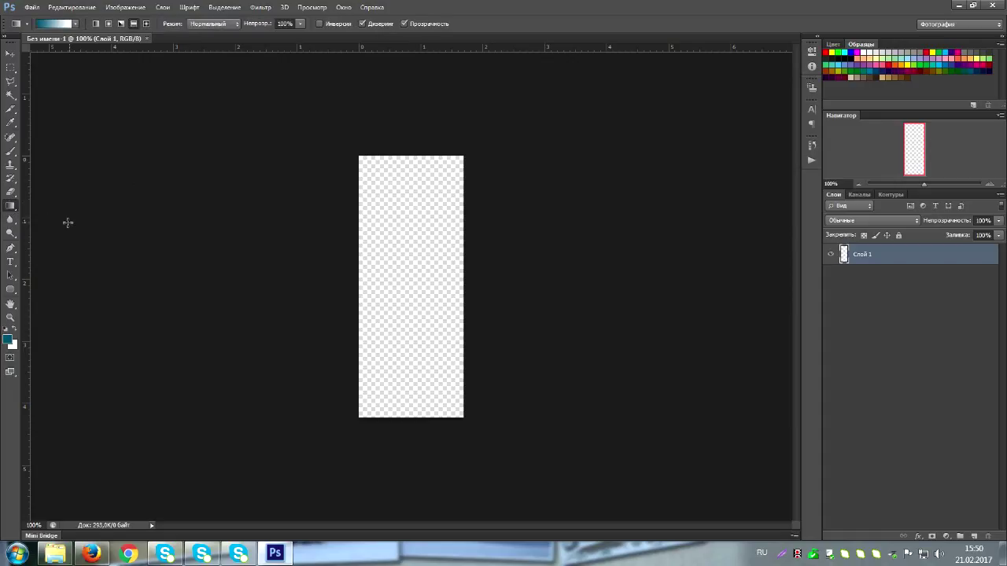
pyautogui.click(10, 208)
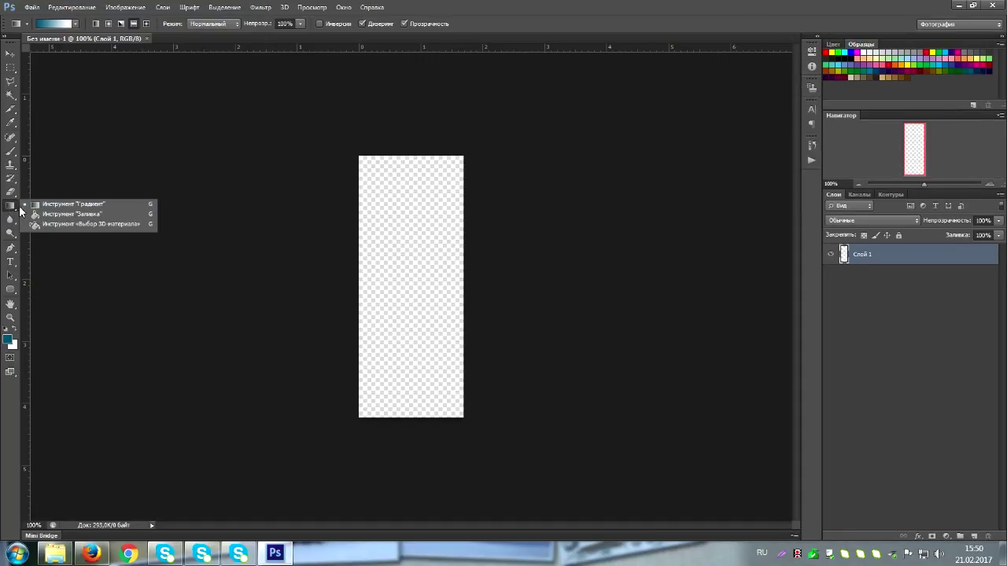
pyautogui.click(72, 218)
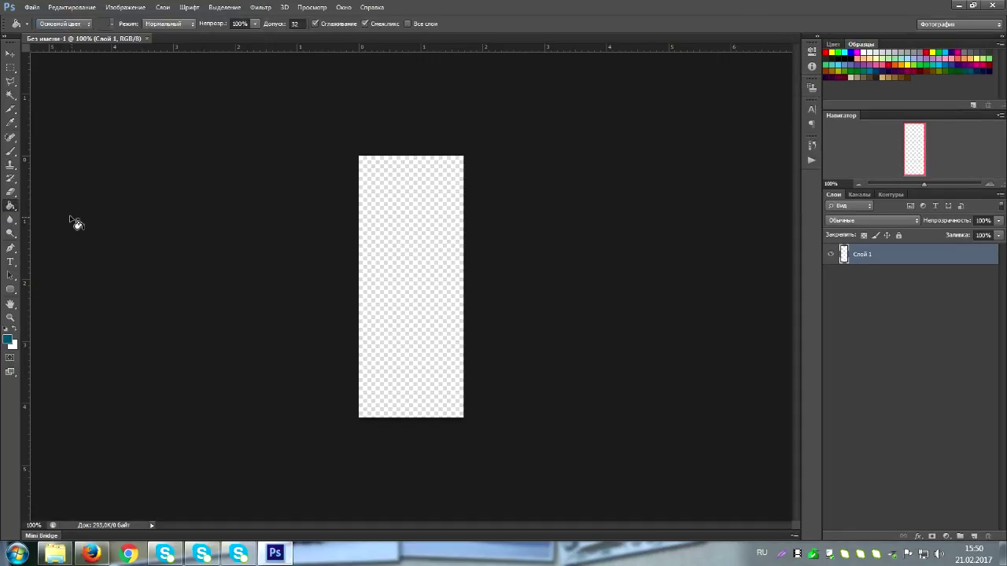
# Set the foreground color to dark green 2e5516 and fill the transparent layer with the Paint Bucket tool.
pyautogui.click(11, 207)
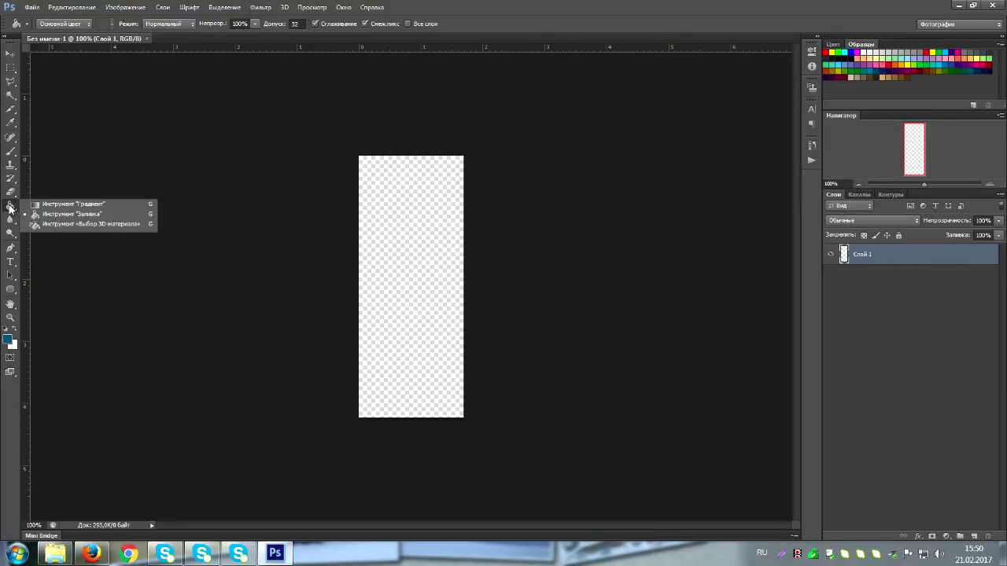
pyautogui.click(57, 218)
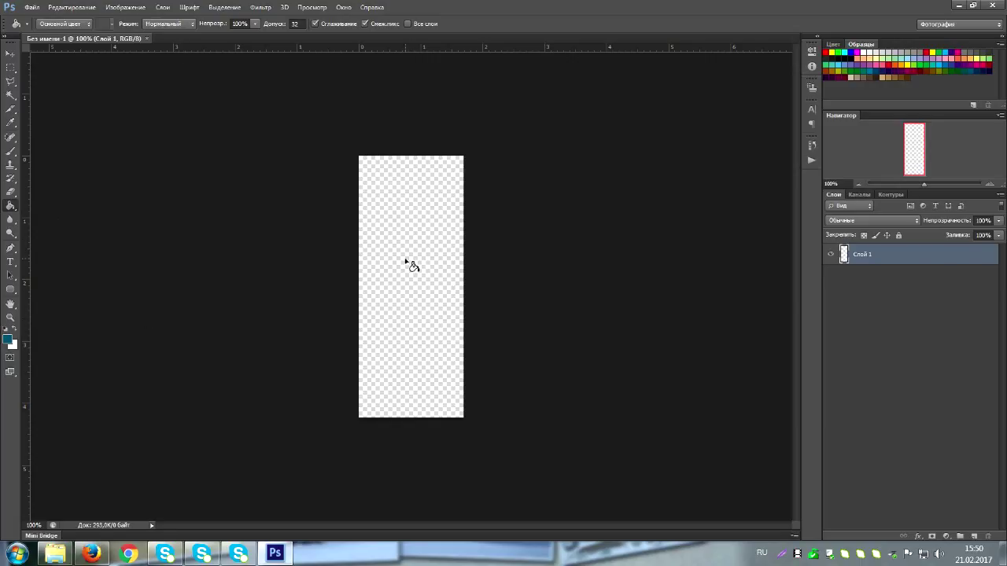
pyautogui.click(11, 343)
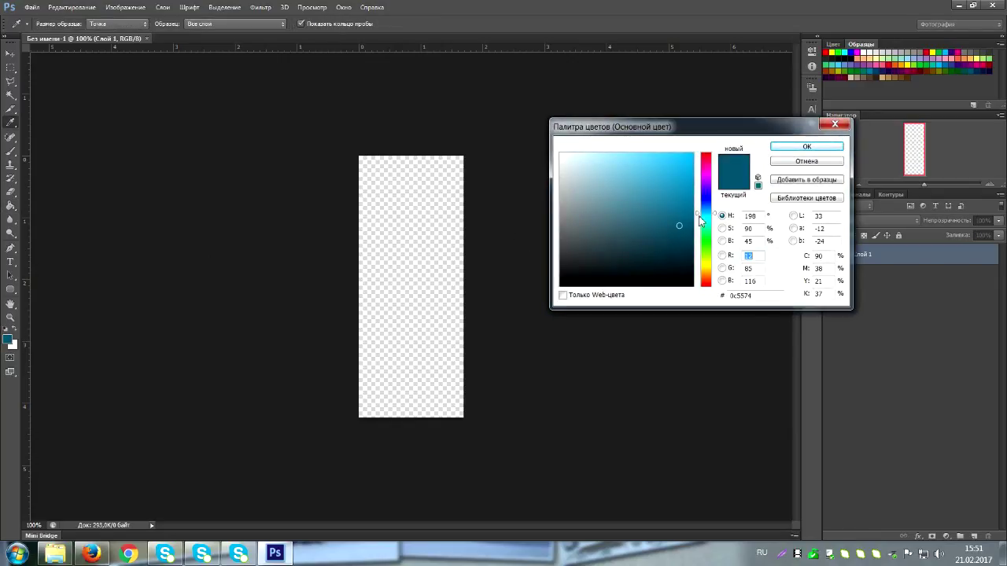
pyautogui.moveTo(698, 219); pyautogui.dragTo(699, 251)
pyautogui.click(673, 208)
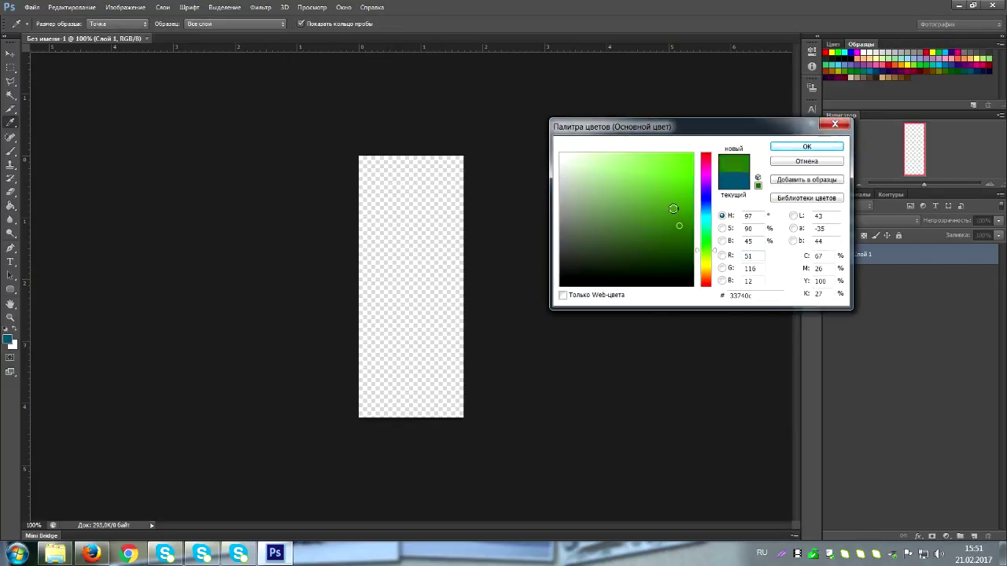
pyautogui.click(658, 241)
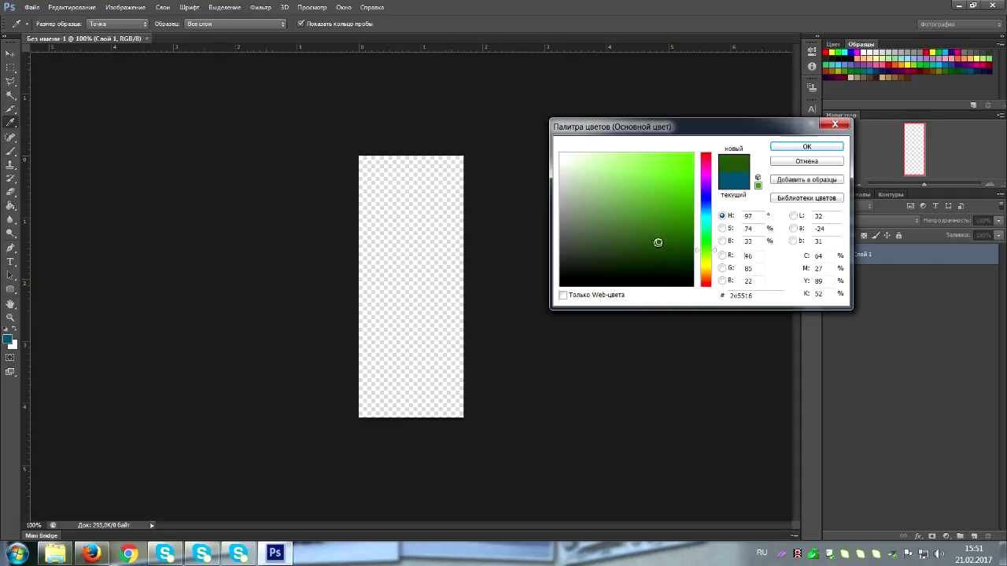
pyautogui.click(807, 147)
pyautogui.press('g')
pyautogui.click(364, 271)
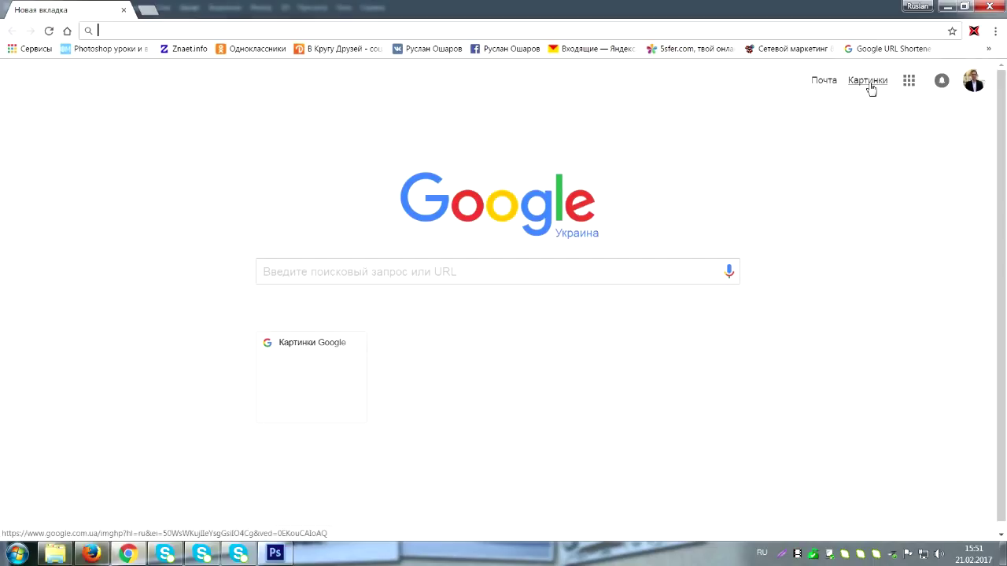
# Open Google Images and search for "фон".
pyautogui.click(869, 85)
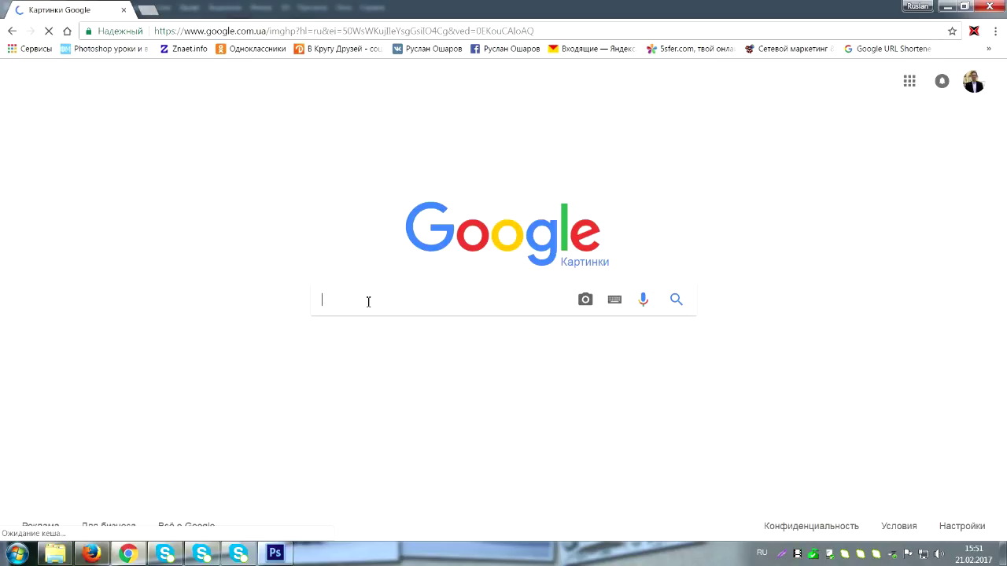
pyautogui.write('фон')
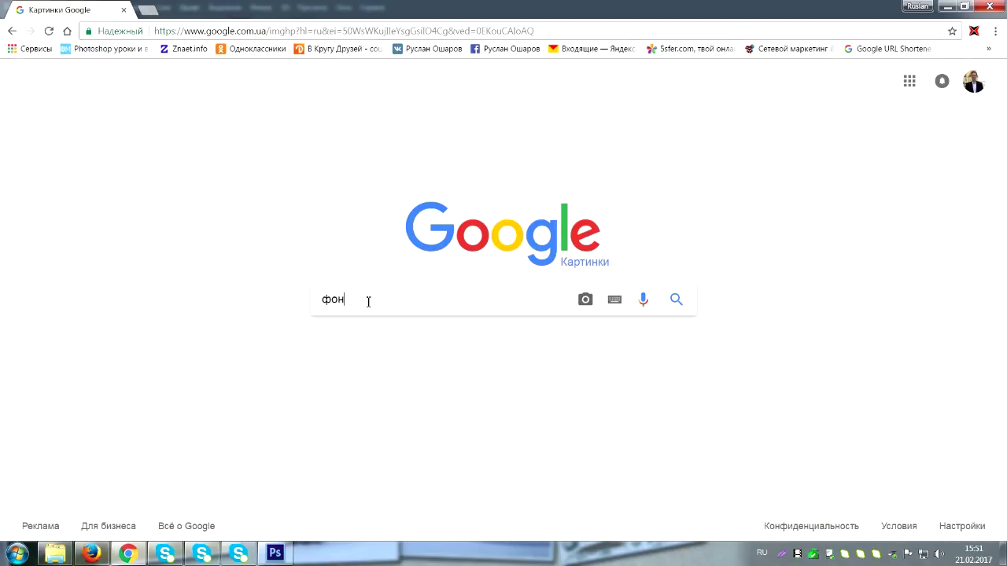
pyautogui.press('Return')
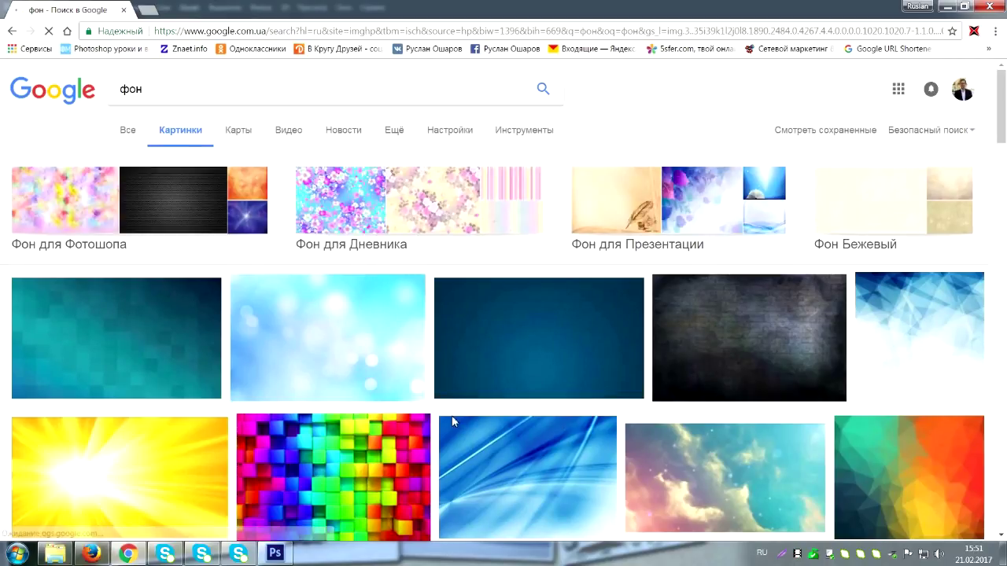
# Find the light blue painted wood background from Pixabay in the image results and copy the picture.
pyautogui.scroll(-3, 450, 418)
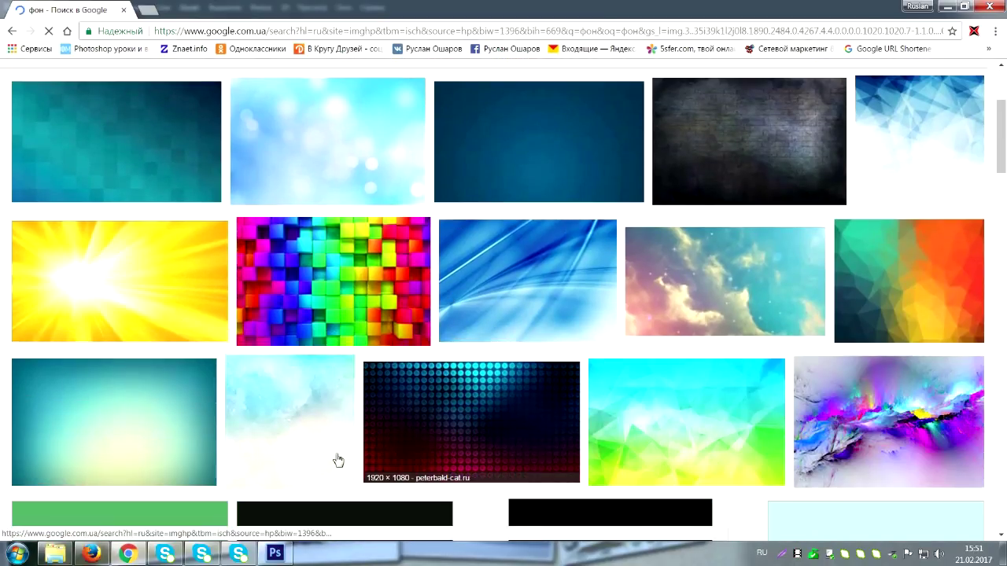
pyautogui.scroll(-2, 342, 461)
pyautogui.scroll(-3, 347, 460)
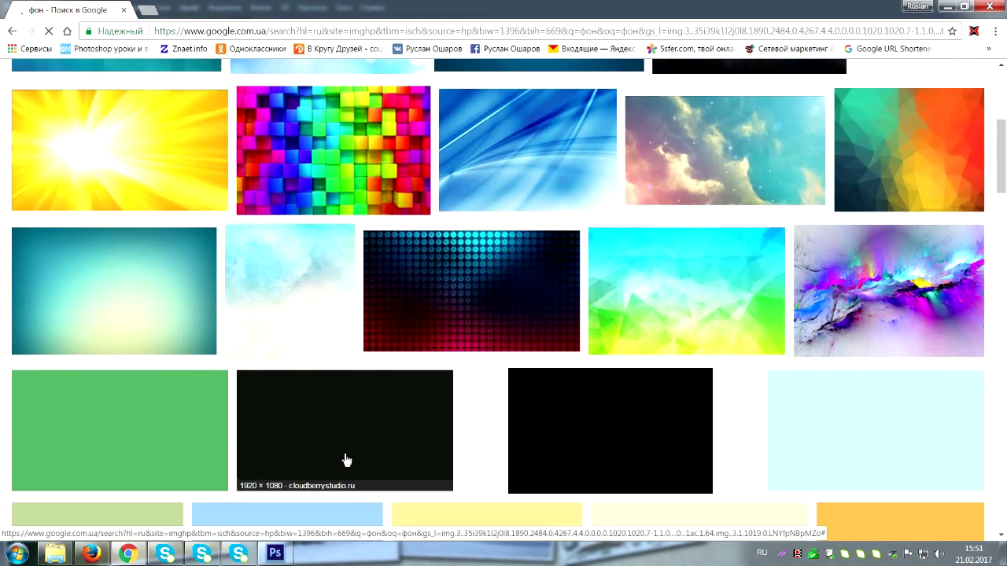
pyautogui.scroll(-2, 349, 461)
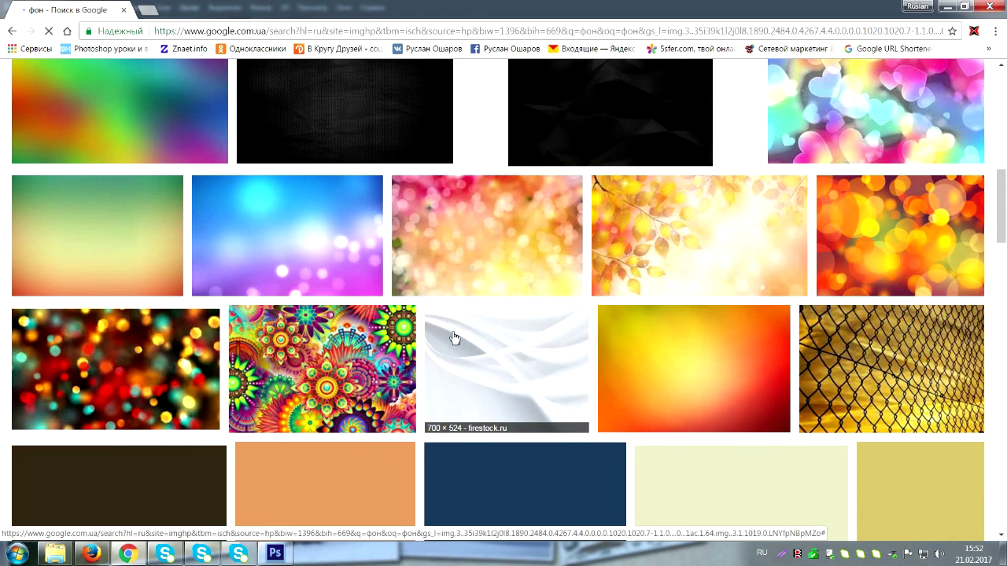
pyautogui.scroll(-3, 455, 338)
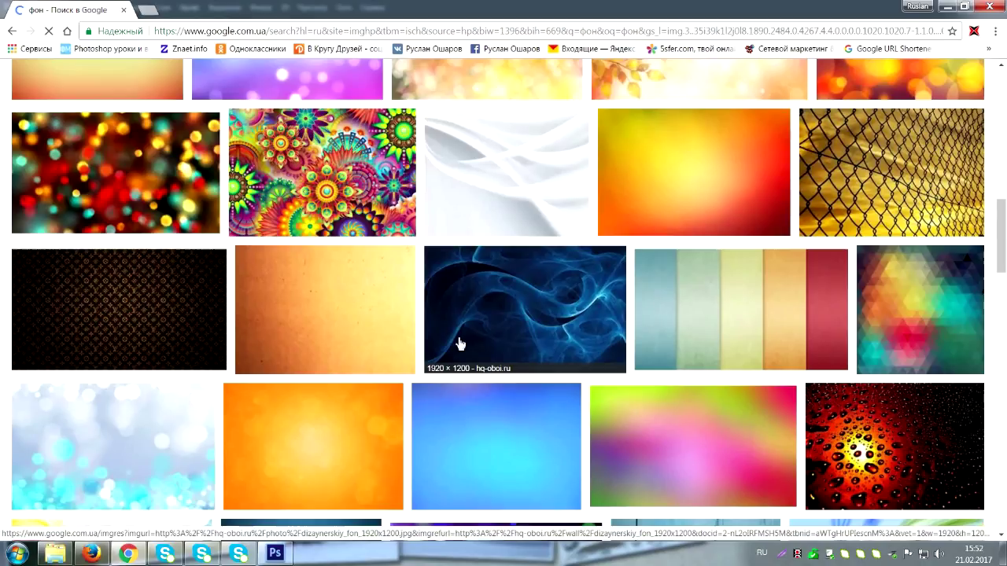
pyautogui.scroll(-1, 660, 342)
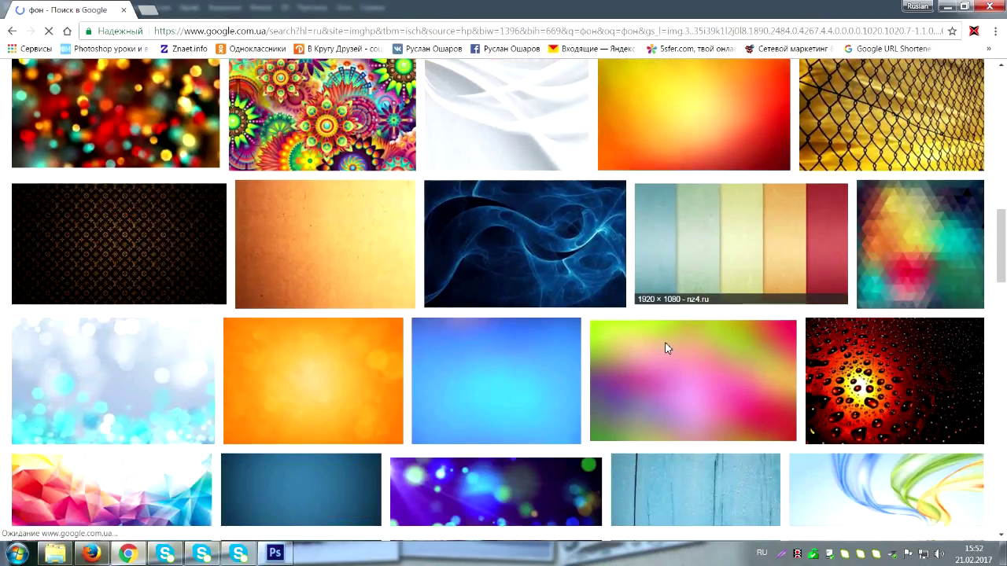
pyautogui.scroll(-7, 690, 487)
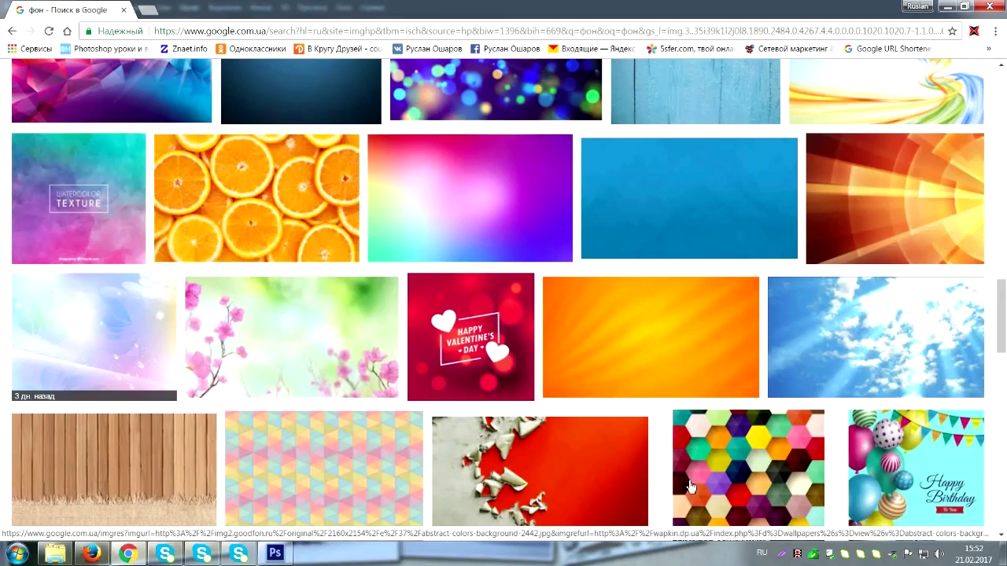
pyautogui.scroll(3, 636, 278)
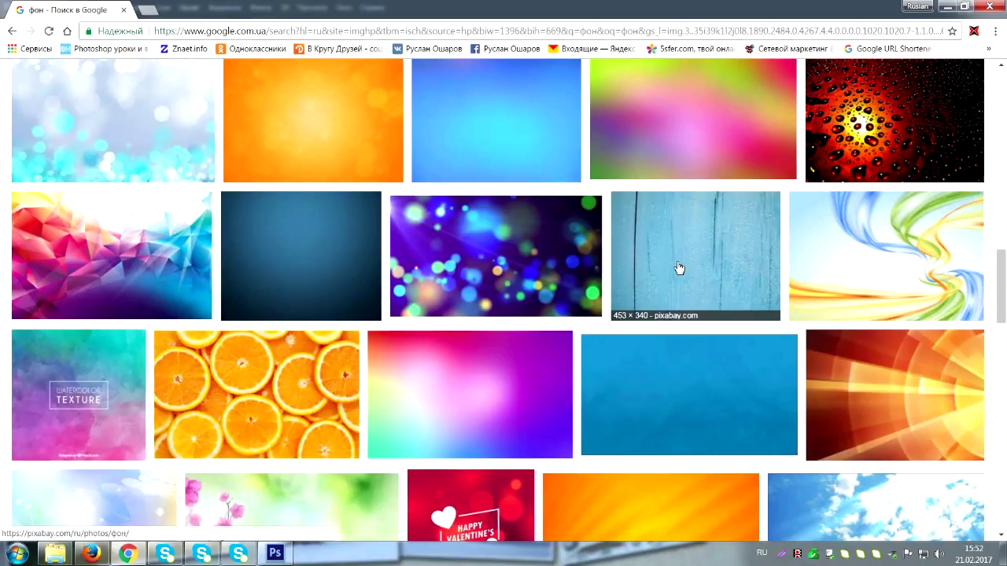
pyautogui.click(679, 268)
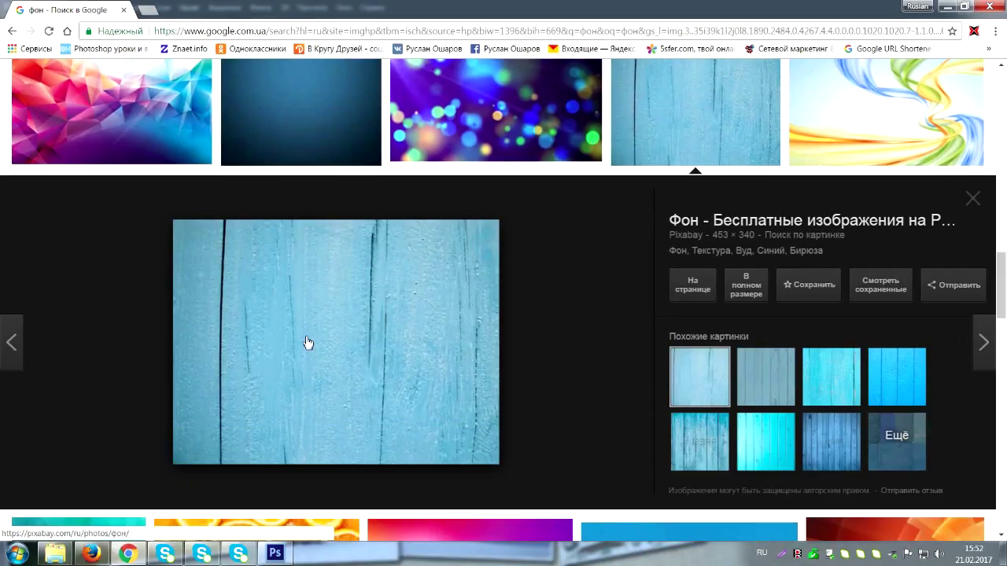
pyautogui.rightClick(307, 342)
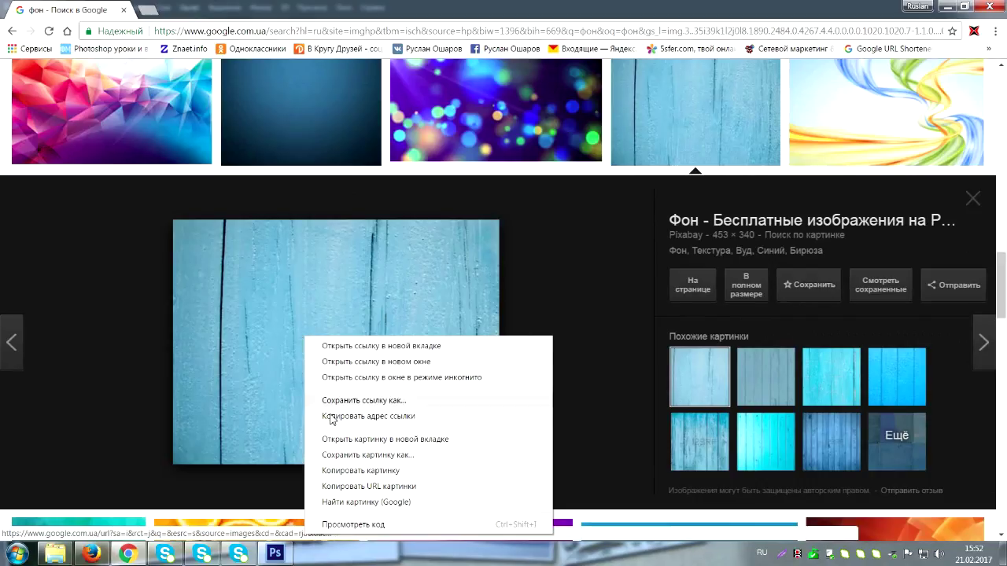
pyautogui.click(338, 470)
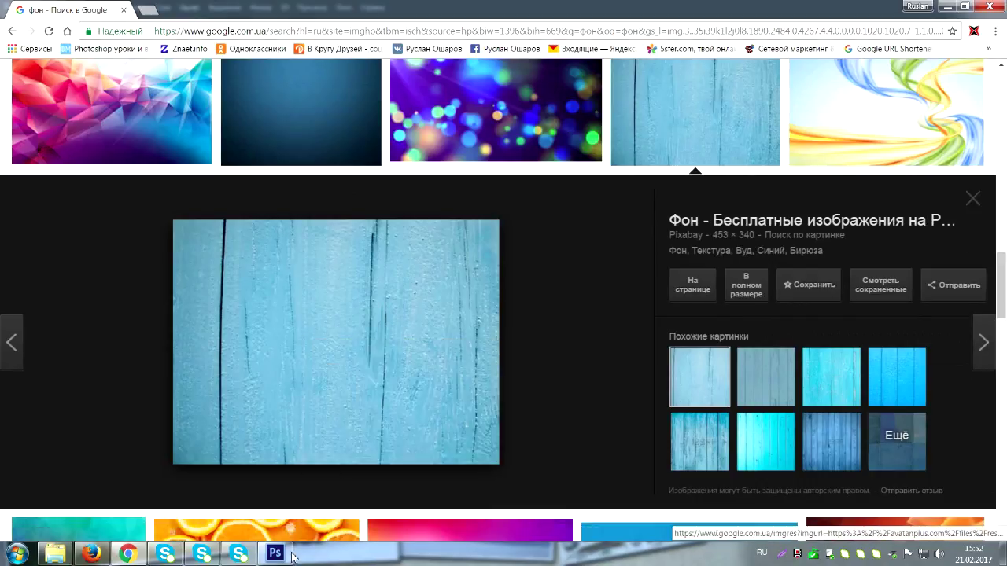
# Switch to Photoshop, paste the copied wood picture and stretch it vertically to cover the full canvas height.
pyautogui.click(275, 553)
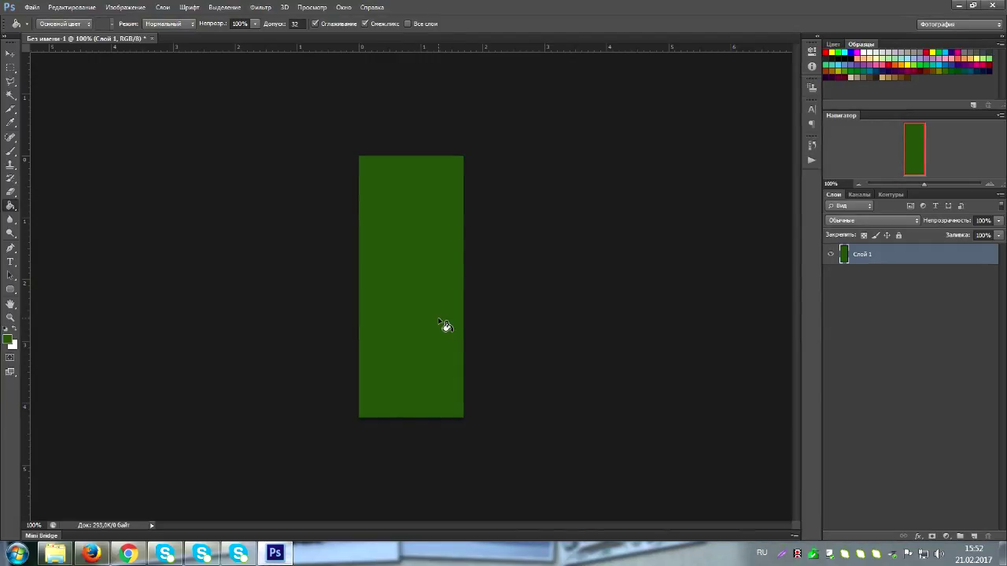
pyautogui.hotkey('ctrl', 'v')
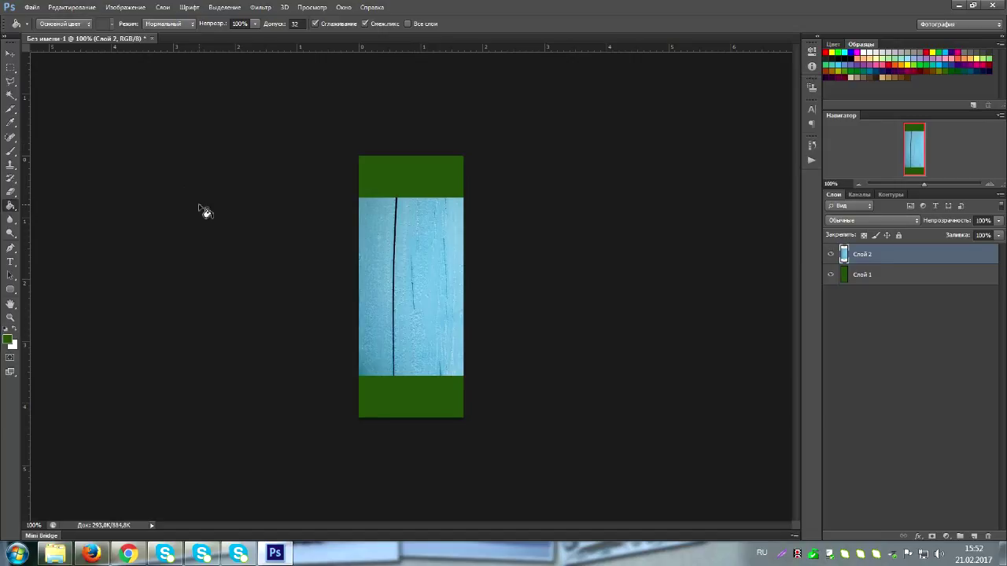
pyautogui.press('v')
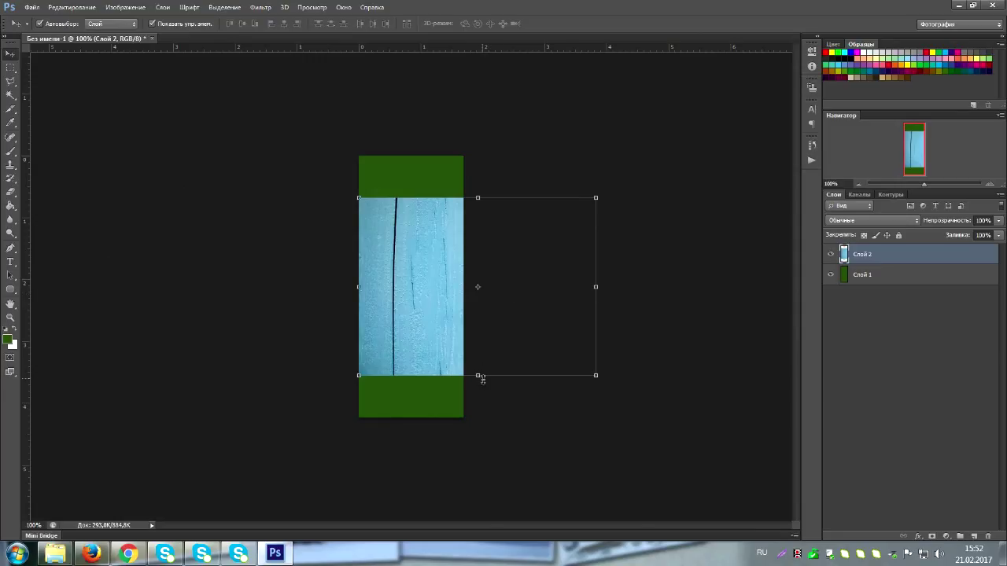
pyautogui.moveTo(479, 377); pyautogui.dragTo(478, 417)
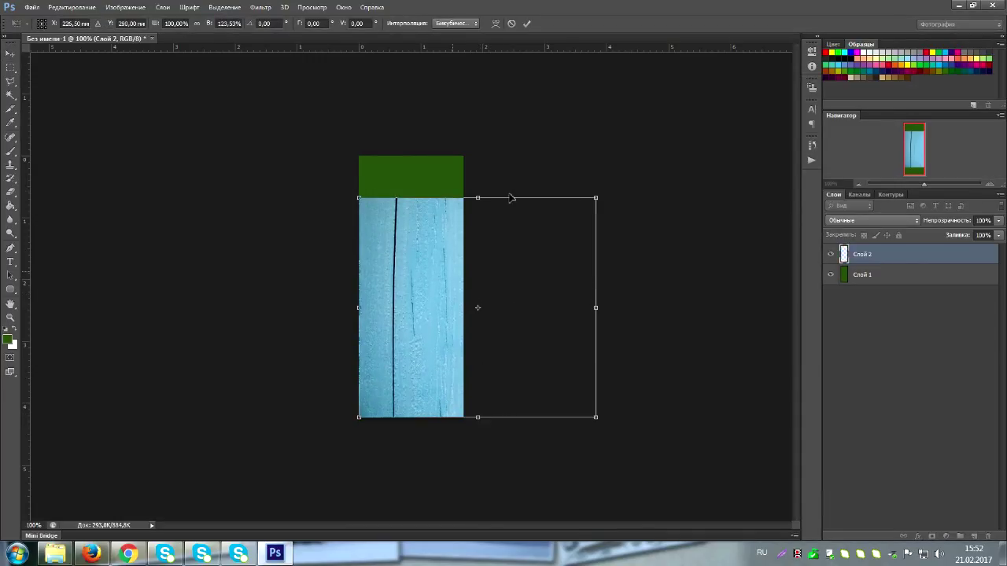
pyautogui.moveTo(480, 189); pyautogui.dragTo(471, 151)
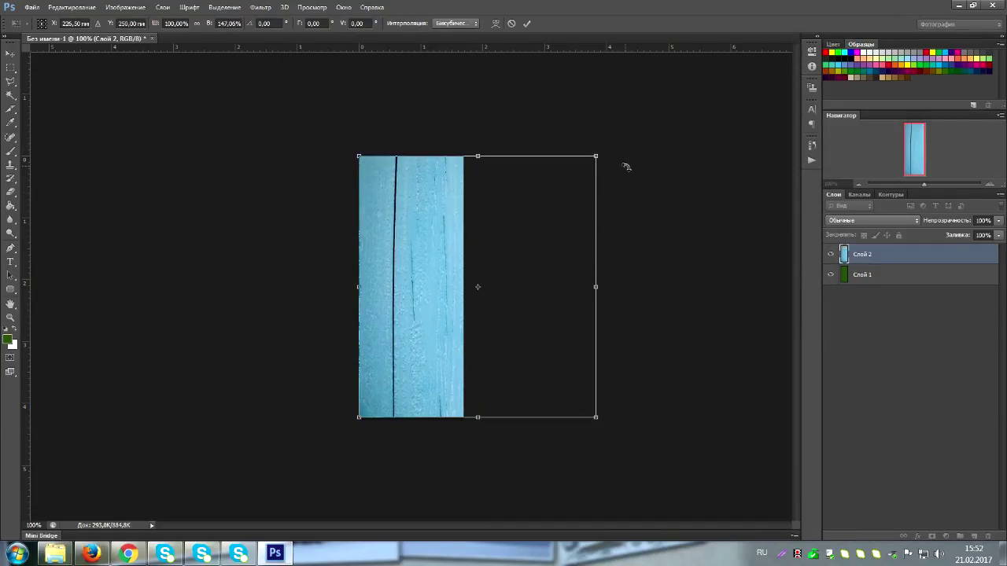
pyautogui.press('Return')
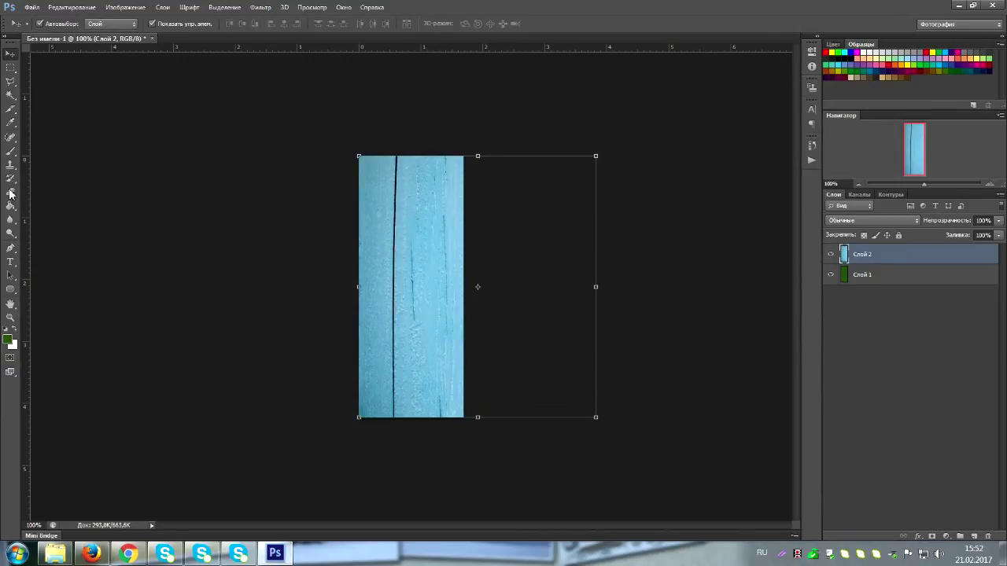
# Set the Type tool's text color to near-white fbfdfe and start a text line around the middle height of the canvas.
pyautogui.press('t')
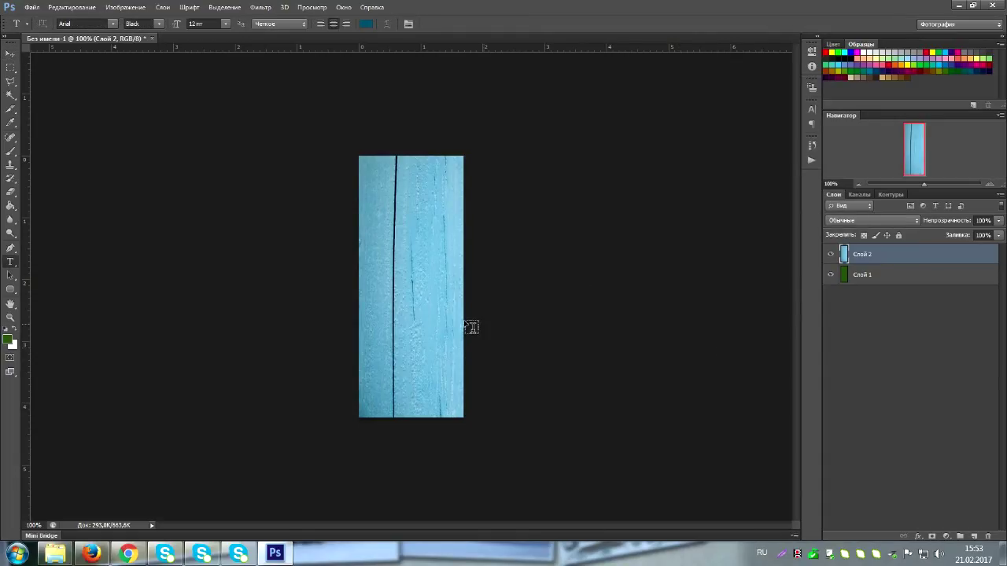
pyautogui.click(364, 24)
pyautogui.click(561, 155)
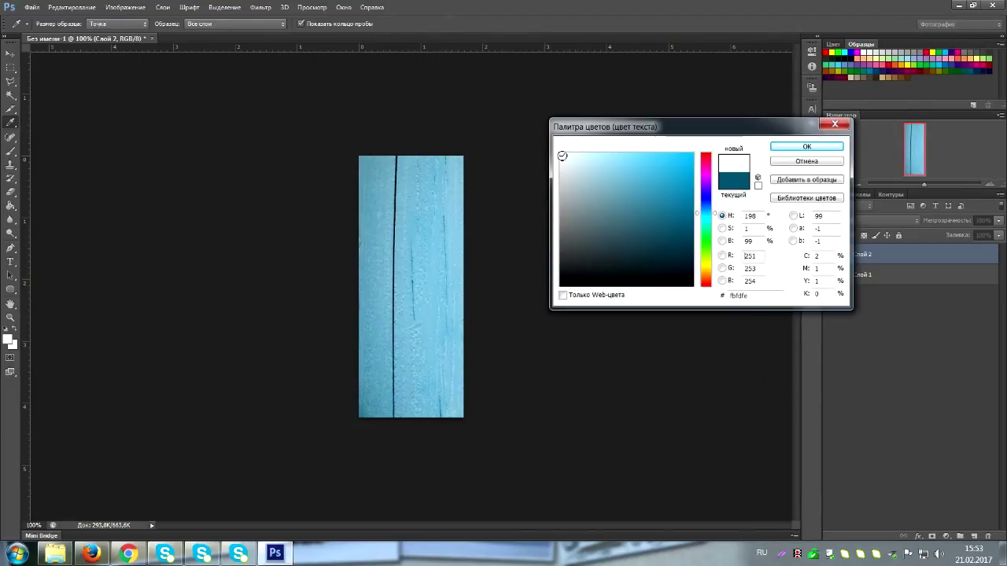
pyautogui.click(821, 146)
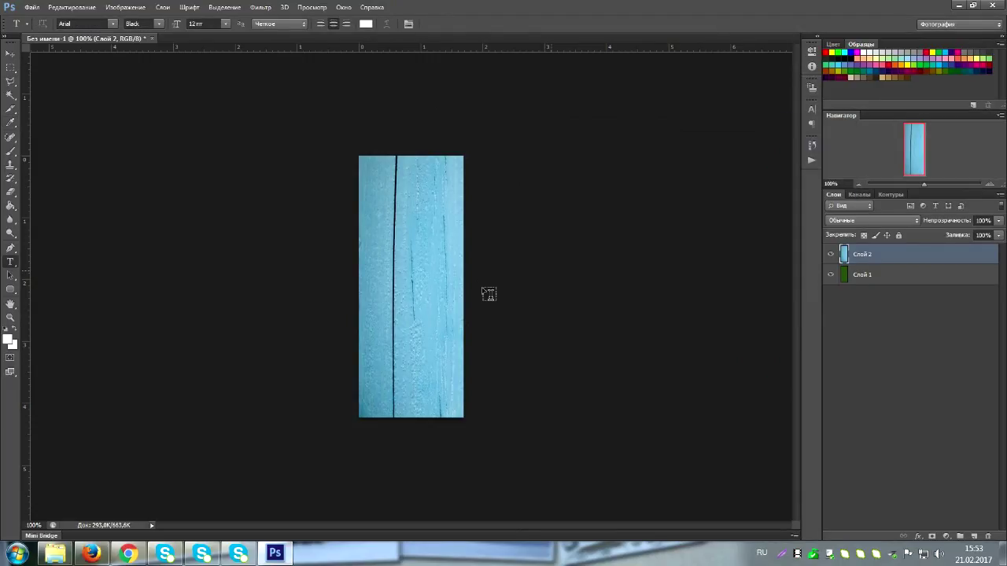
pyautogui.click(386, 290)
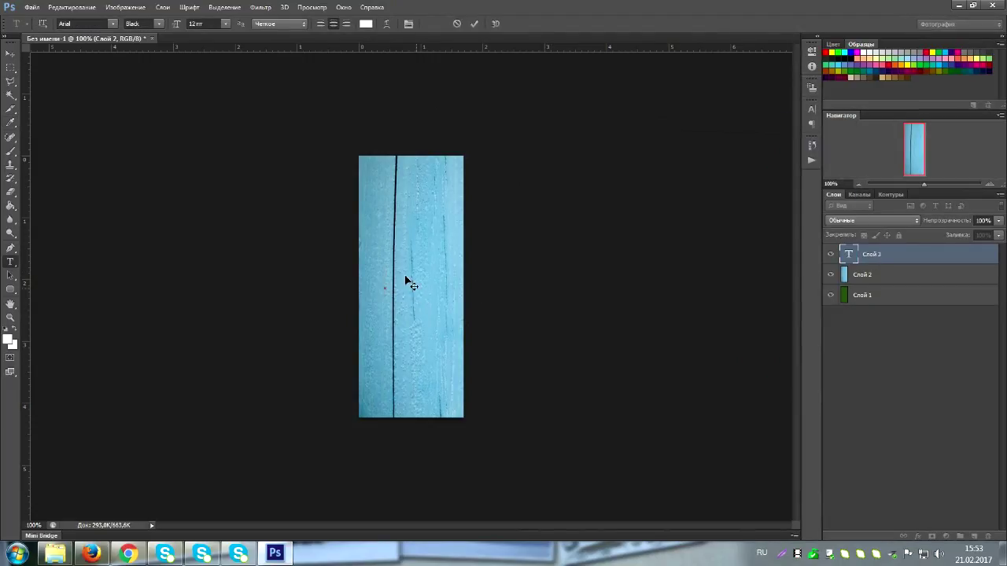
pyautogui.click(229, 25)
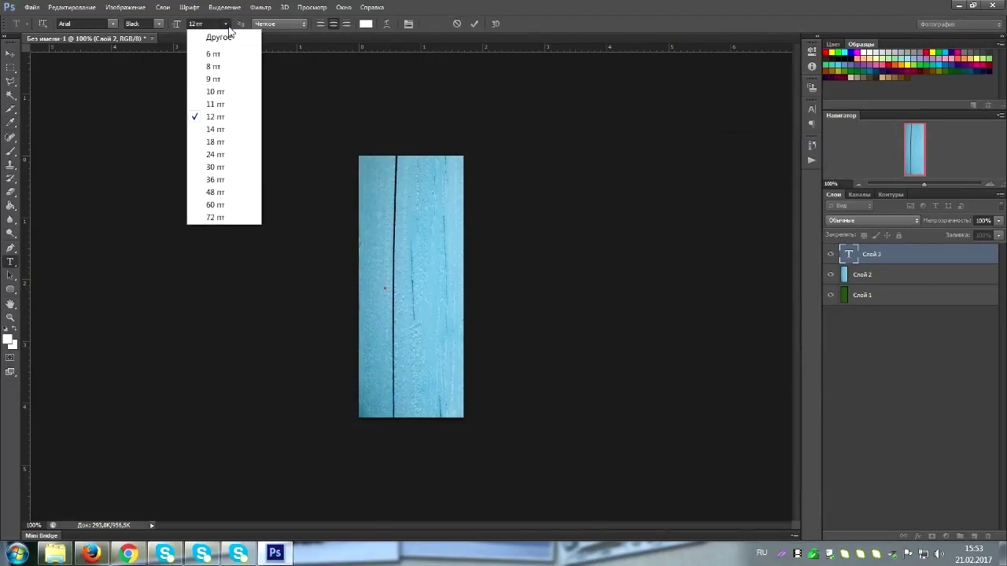
pyautogui.click(227, 25)
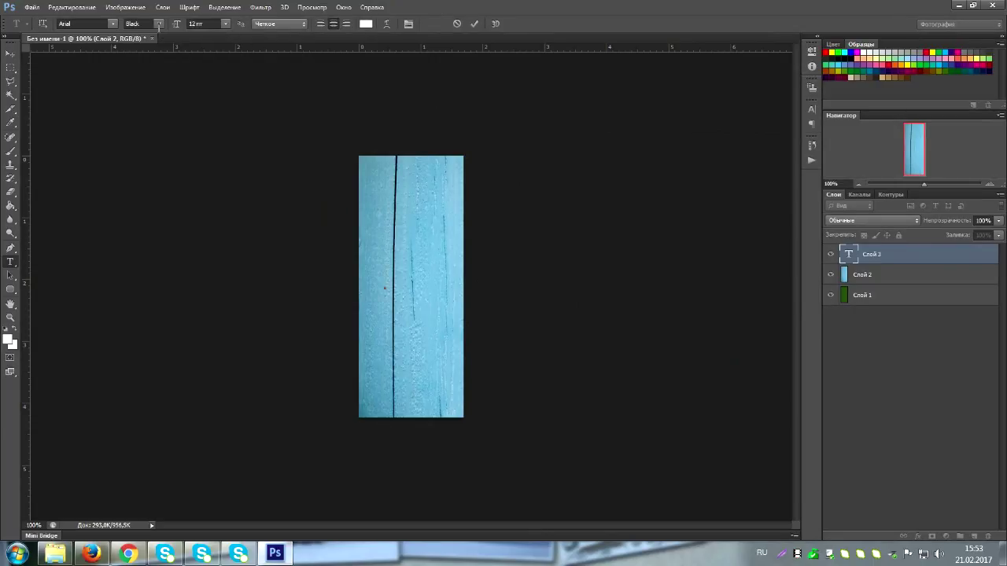
pyautogui.click(112, 24)
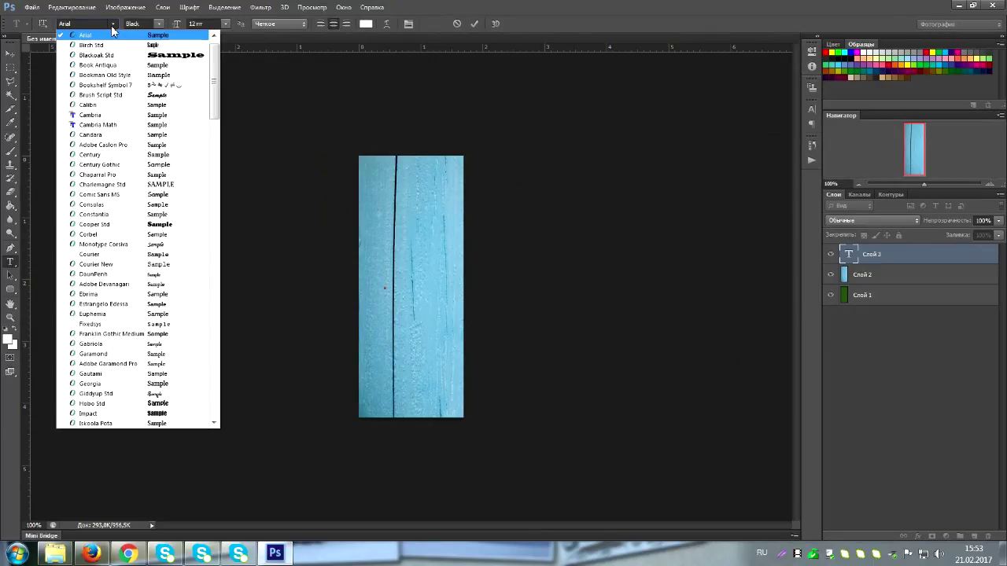
pyautogui.click(112, 25)
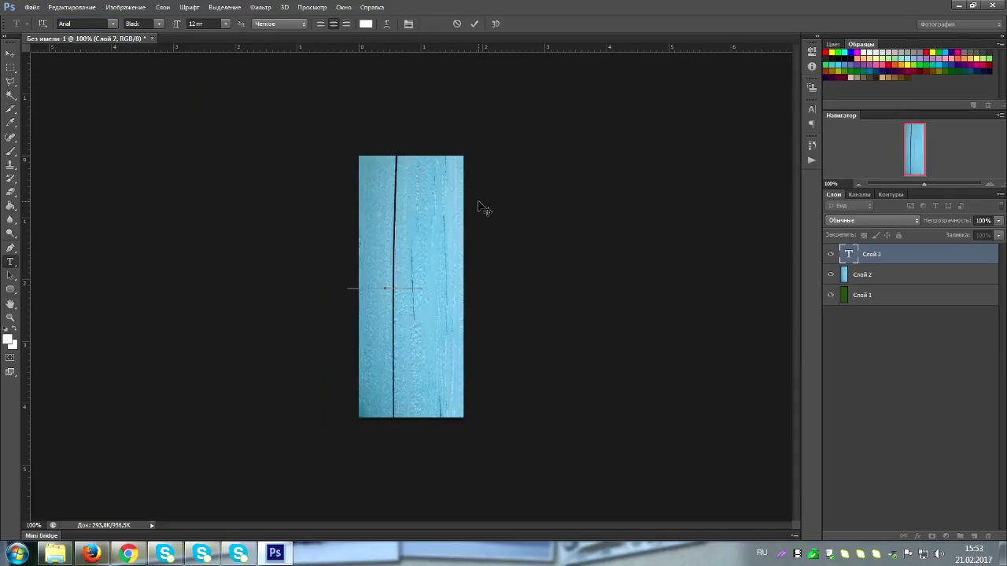
# Enter the text "Тестовый паблик" with each word on its own line.
pyautogui.write('ТЕКСТОВЫ')
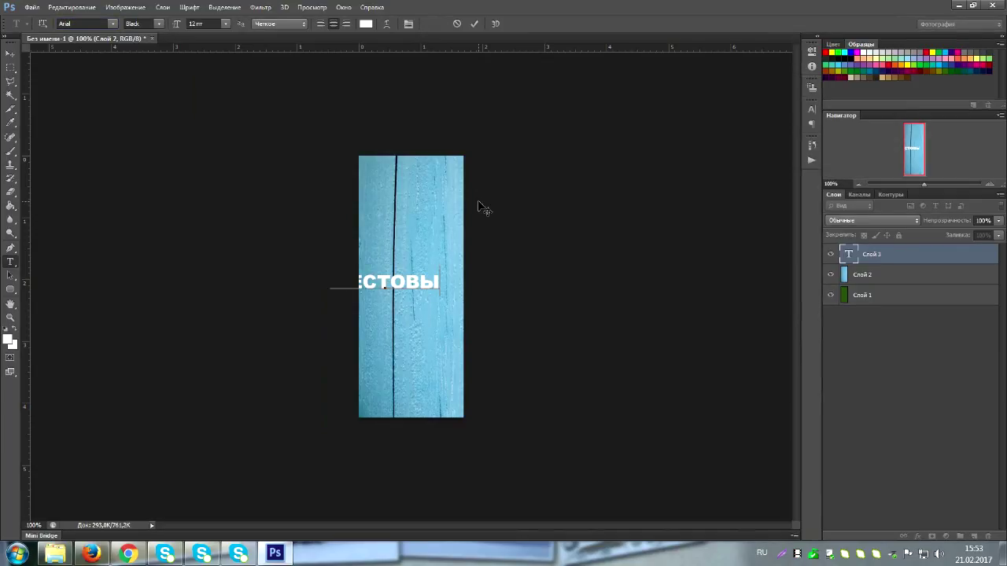
pyautogui.write('Й')
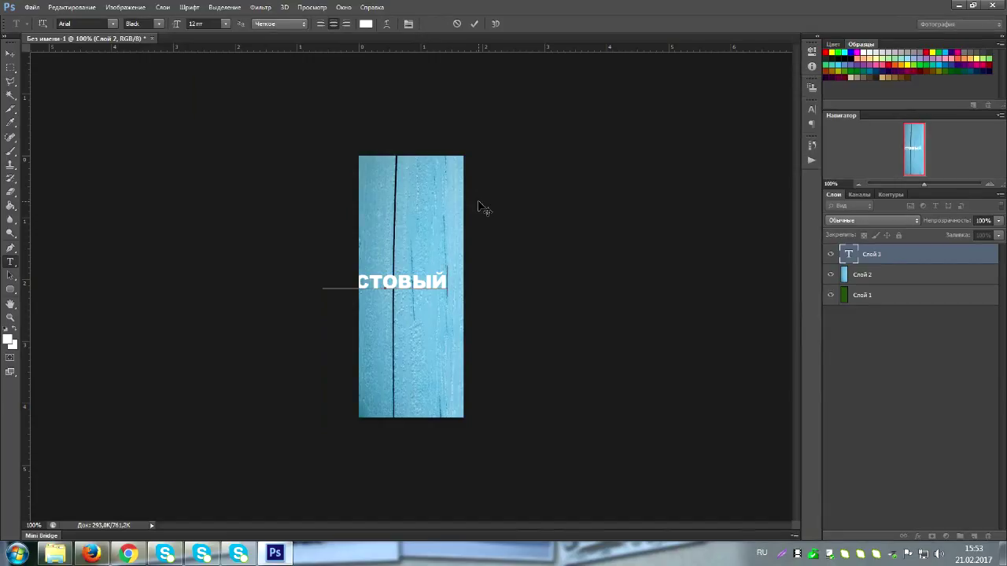
pyautogui.press('Return')
pyautogui.write('ПА')
pyautogui.write('БЛИК')
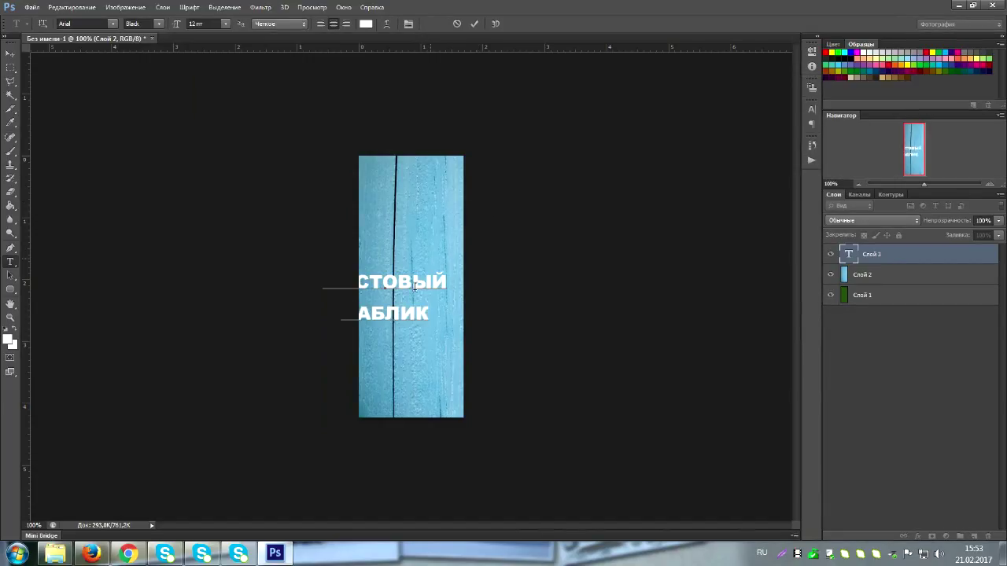
# Set the title "Тестовый паблик" in small caps and scale it to about 75% so it fits within the canvas width.
pyautogui.hotkey('ctrl', 'shift', 'k')
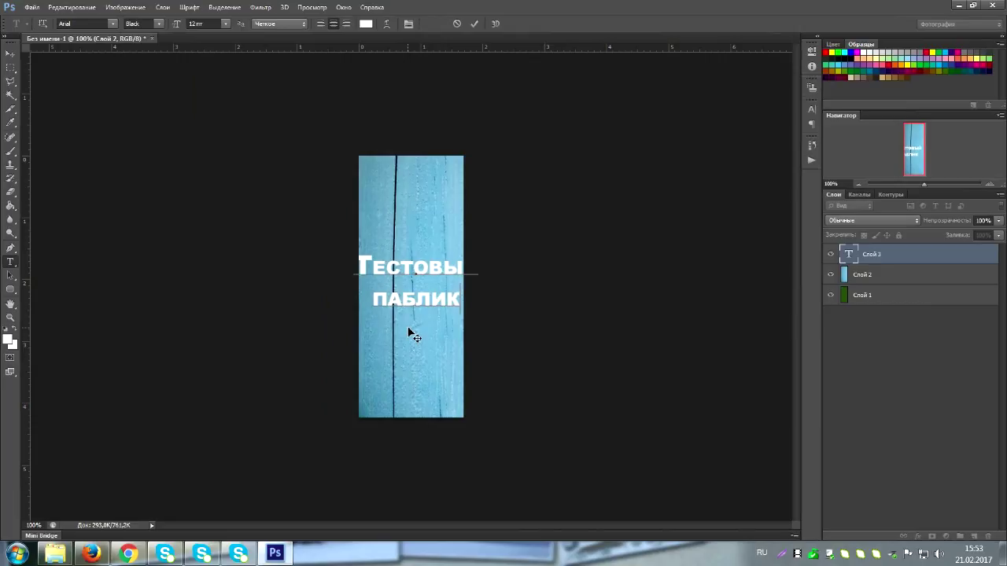
pyautogui.hotkey('ctrl', 'shift', 'k')
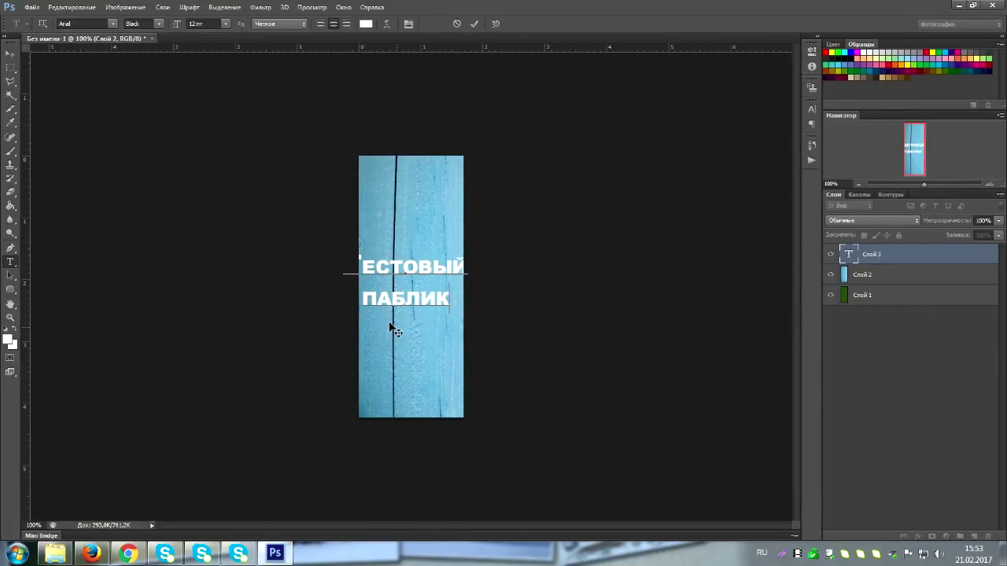
pyautogui.click(9, 55)
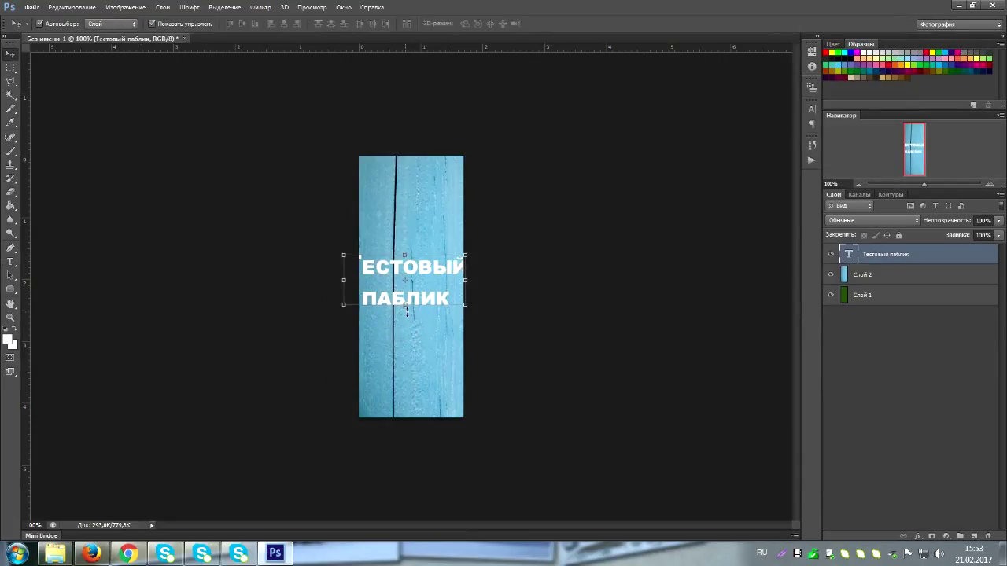
pyautogui.click(468, 310)
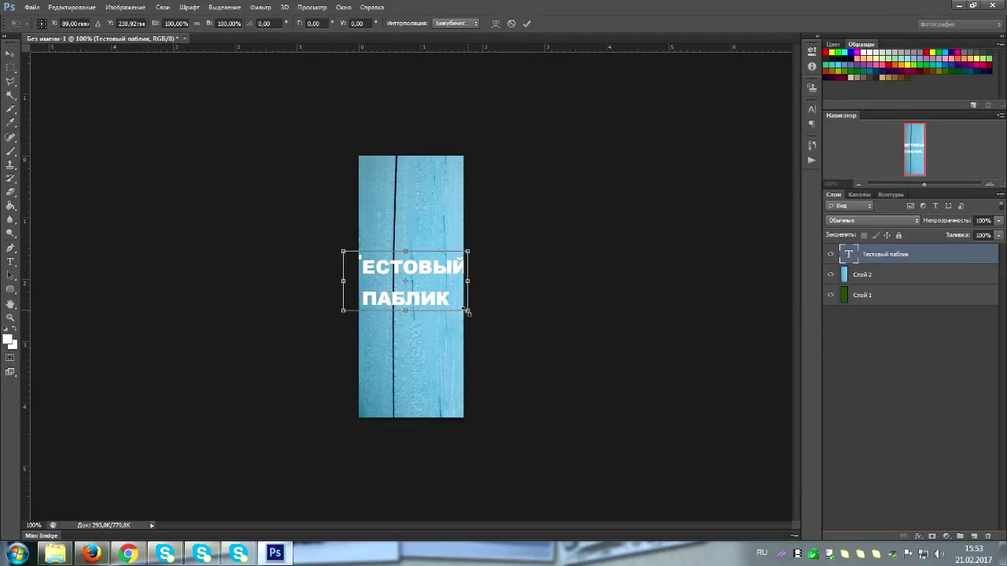
pyautogui.moveTo(467, 313); pyautogui.dragTo(425, 287)
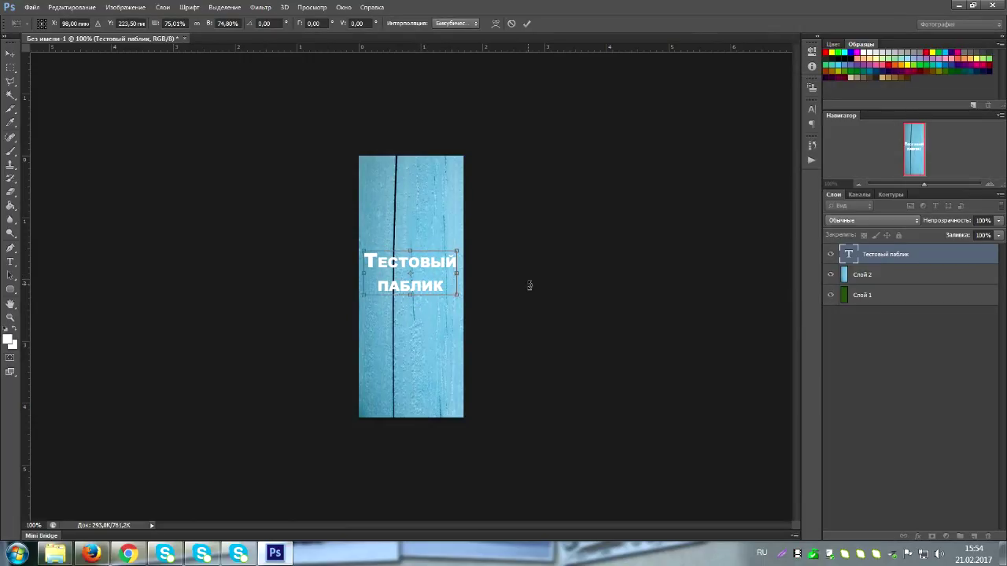
pyautogui.press('Return')
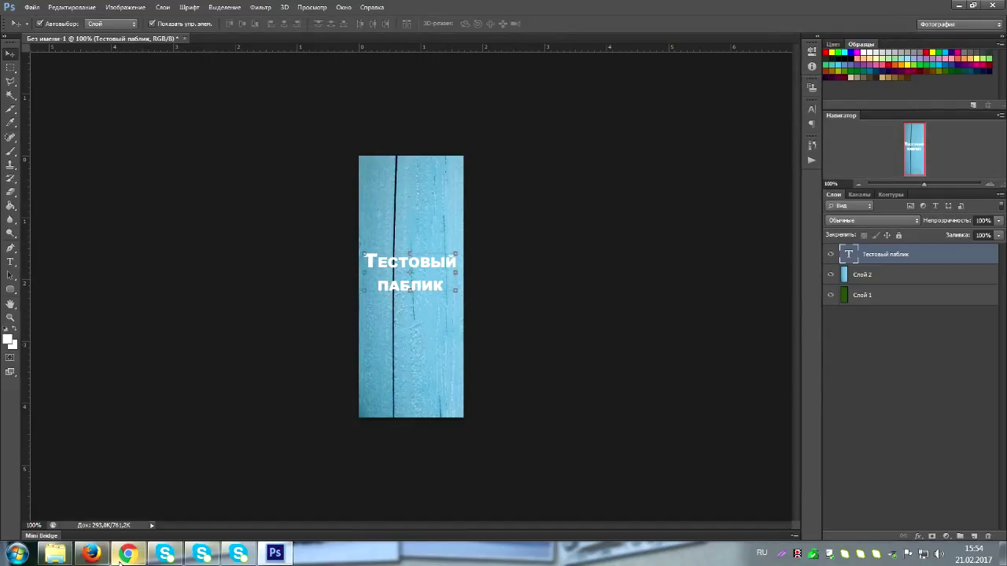
# Switch to Chrome and run a Google image search for "дерево пнг".
pyautogui.click(126, 557)
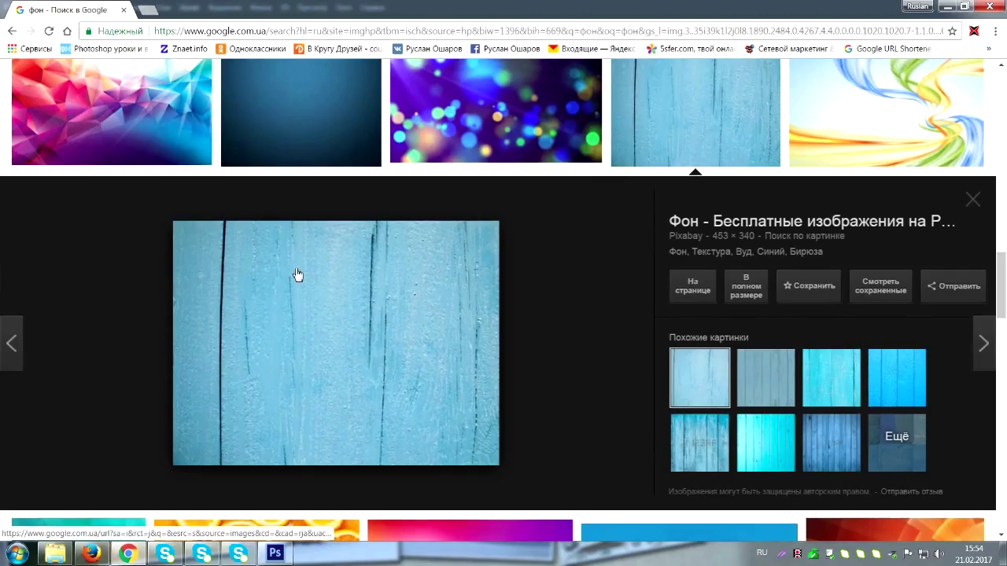
pyautogui.scroll(3, 296, 276)
pyautogui.scroll(10, 295, 276)
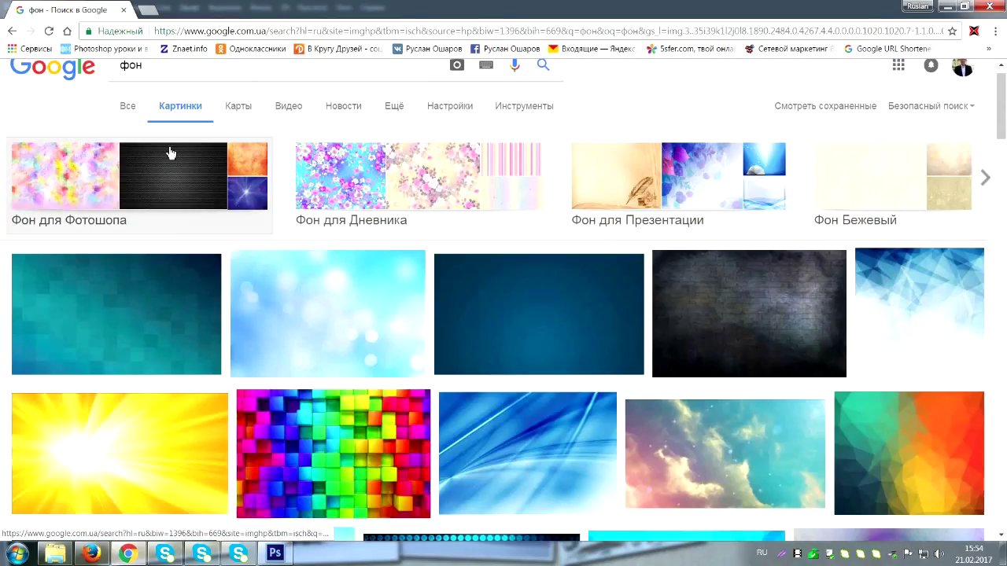
pyautogui.scroll(2, 164, 128)
pyautogui.click(161, 96)
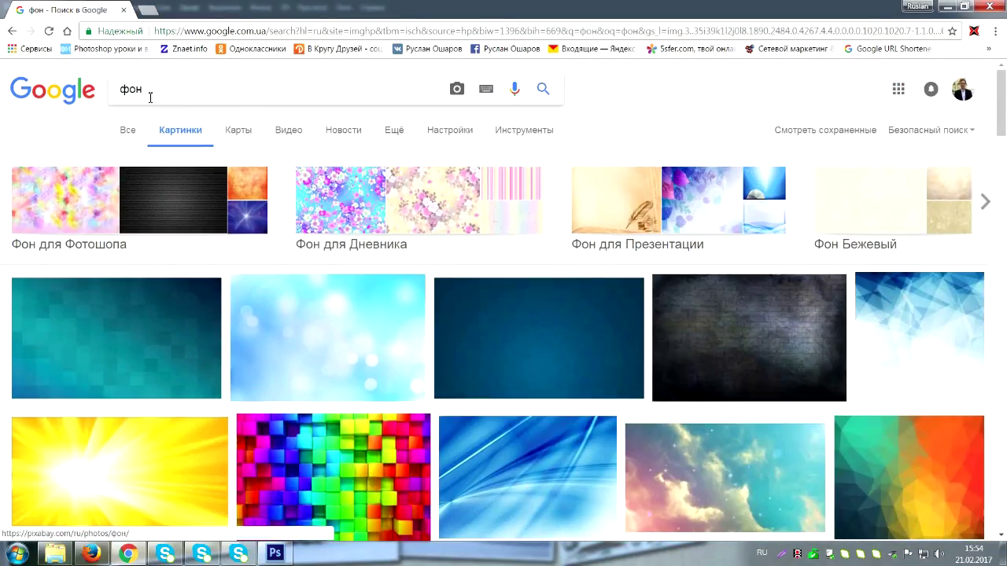
pyautogui.doubleClick(129, 96)
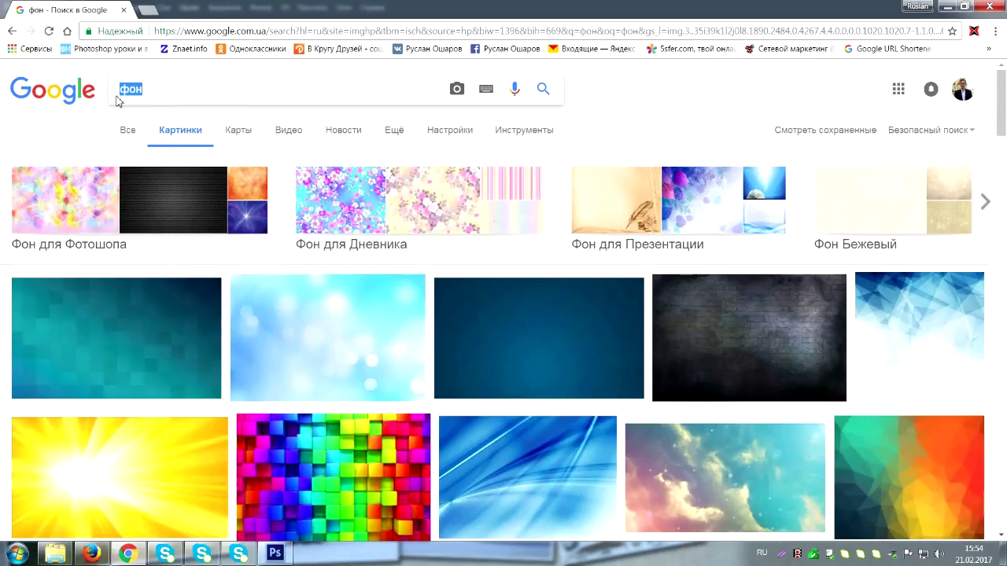
pyautogui.write('де')
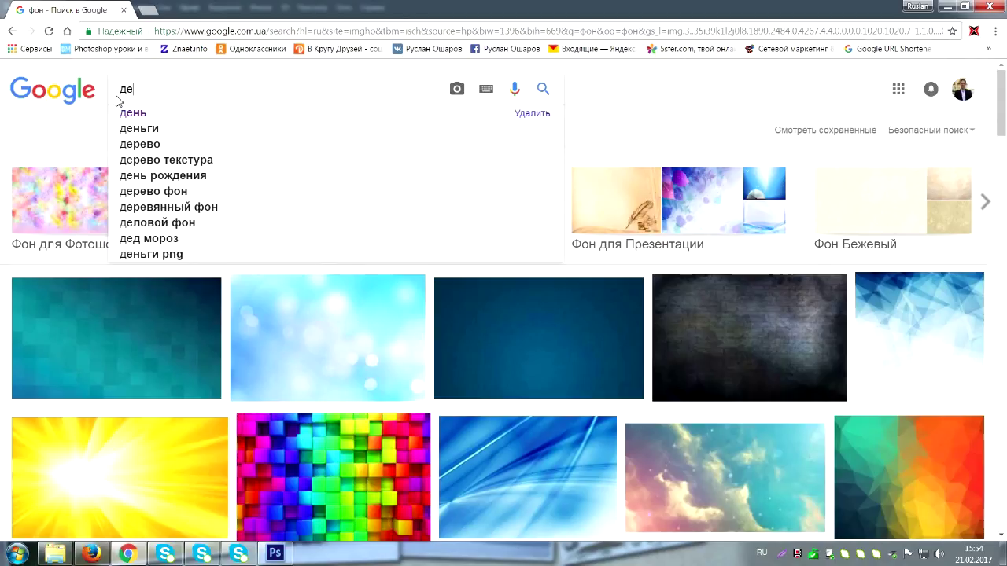
pyautogui.write('рево пн')
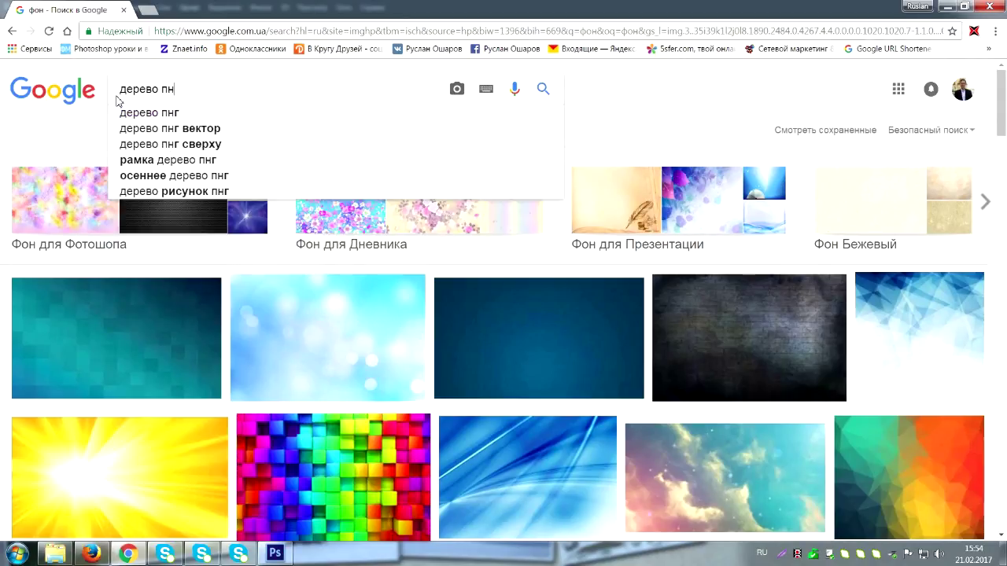
pyautogui.write('г')
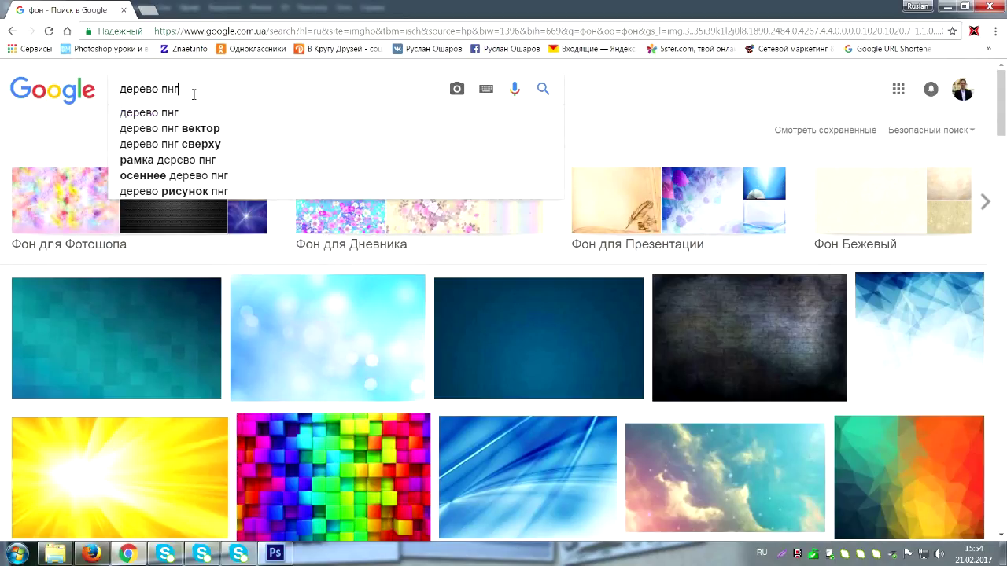
pyautogui.click(544, 93)
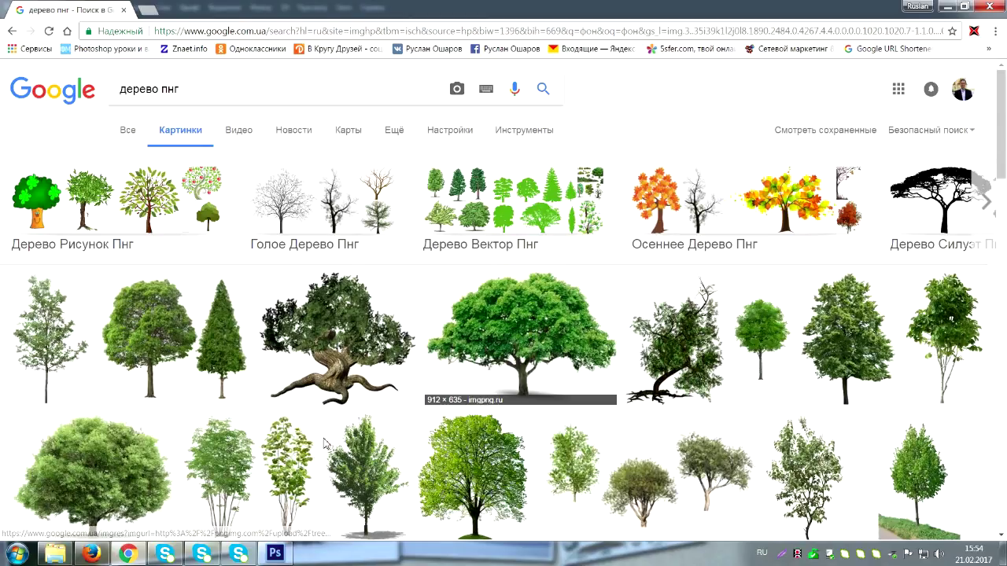
# Open the Lenagold picture of the tree with the twisted trunk and save it to the desktop as the PNG image derev42.
pyautogui.click(337, 370)
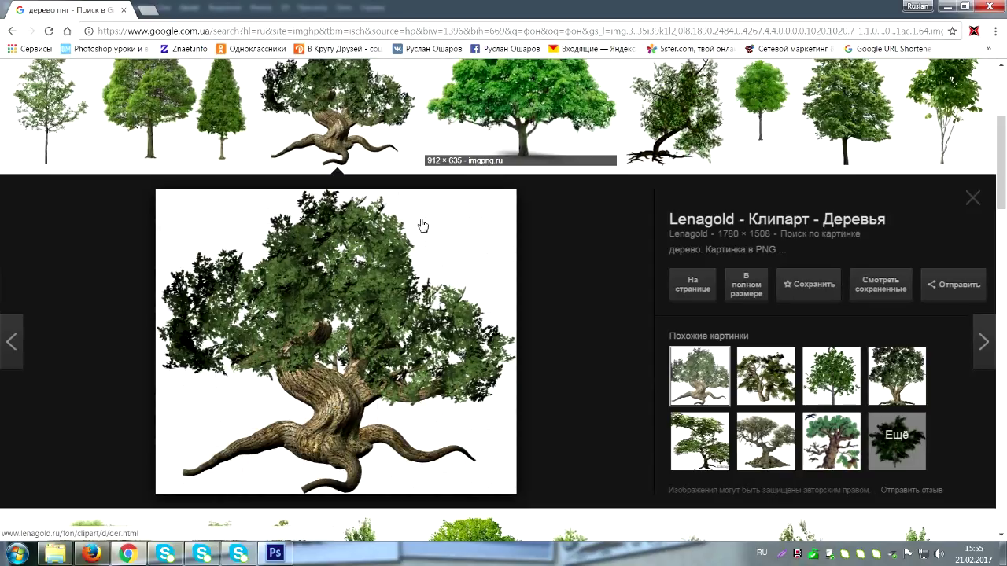
pyautogui.rightClick(343, 331)
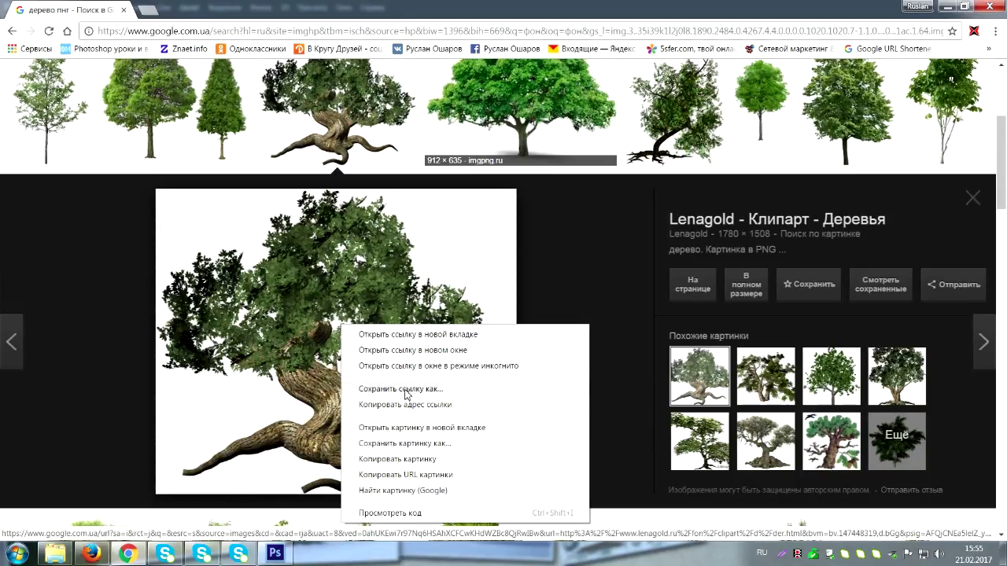
pyautogui.click(395, 456)
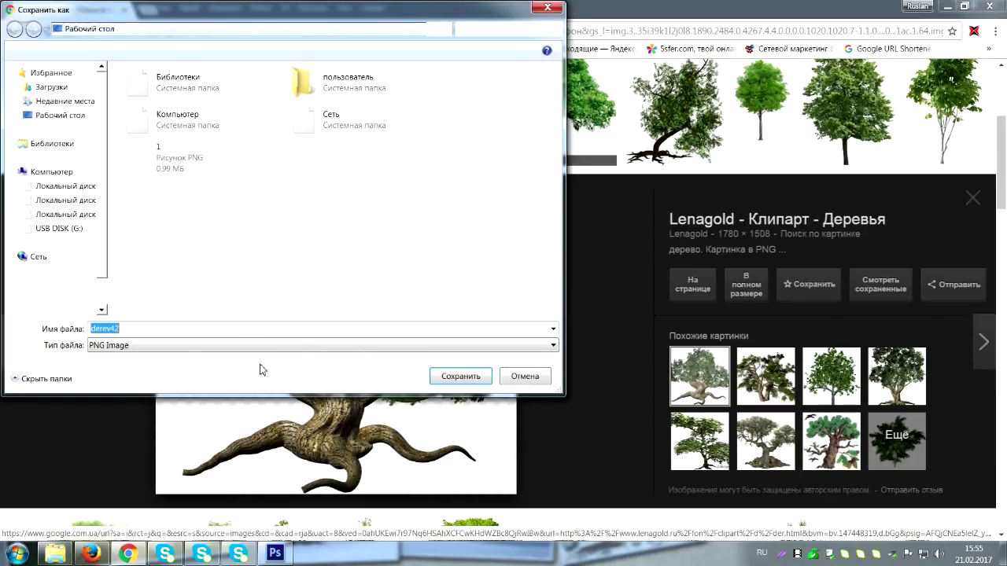
pyautogui.click(462, 378)
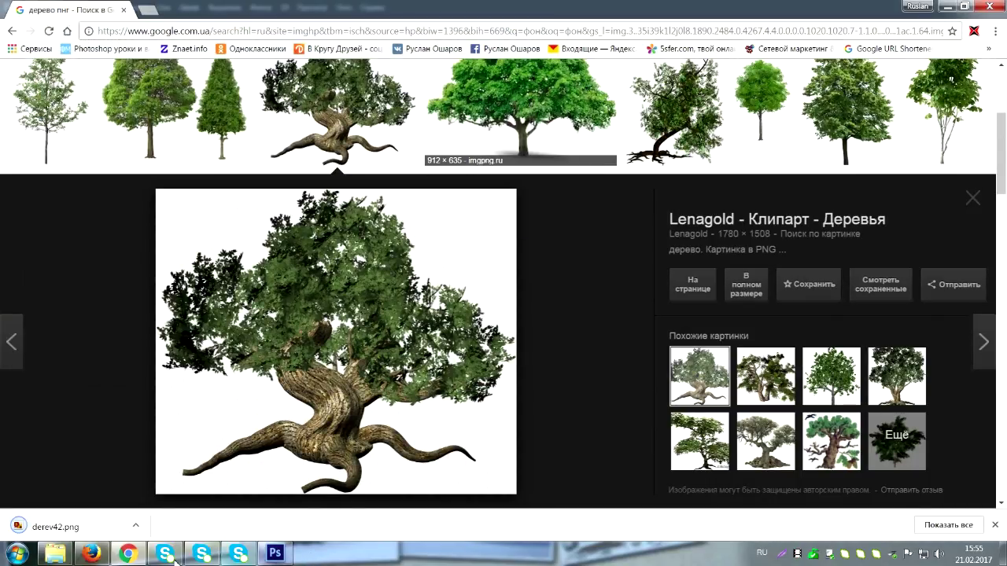
# Clear the open windows to reach the desktop and place the derev42 image file into the Photoshop document.
pyautogui.click(124, 560)
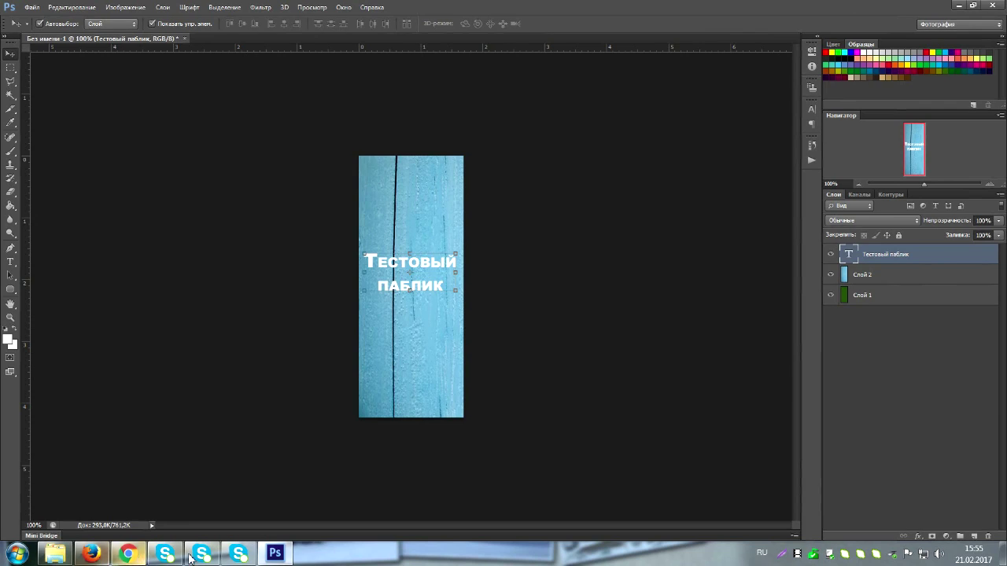
pyautogui.click(275, 555)
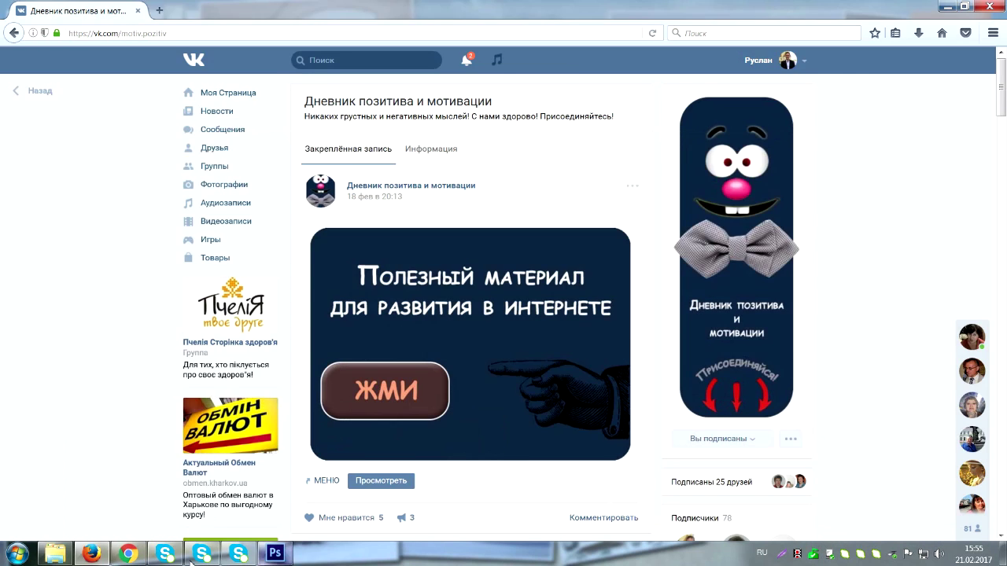
pyautogui.click(124, 560)
pyautogui.click(124, 560)
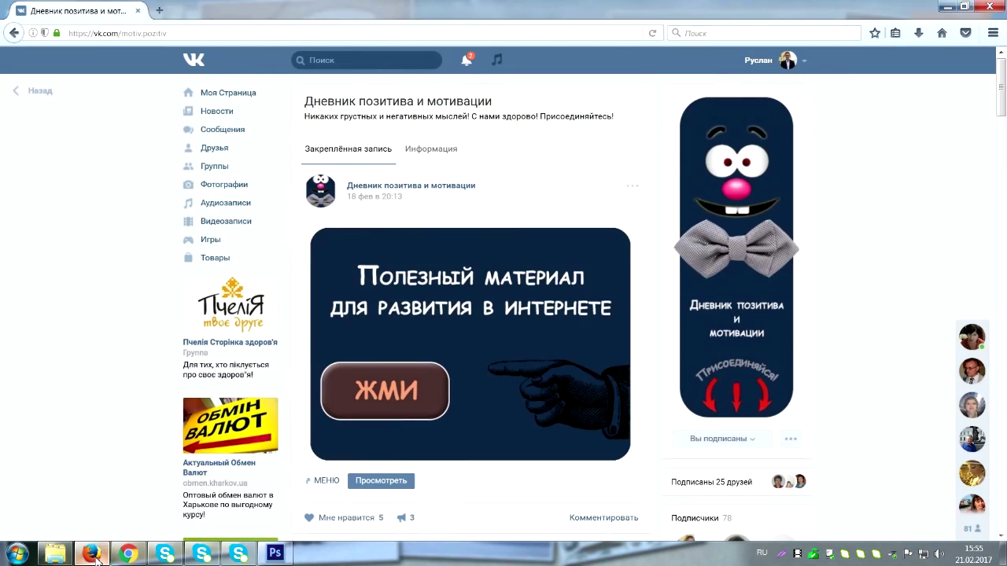
pyautogui.click(93, 556)
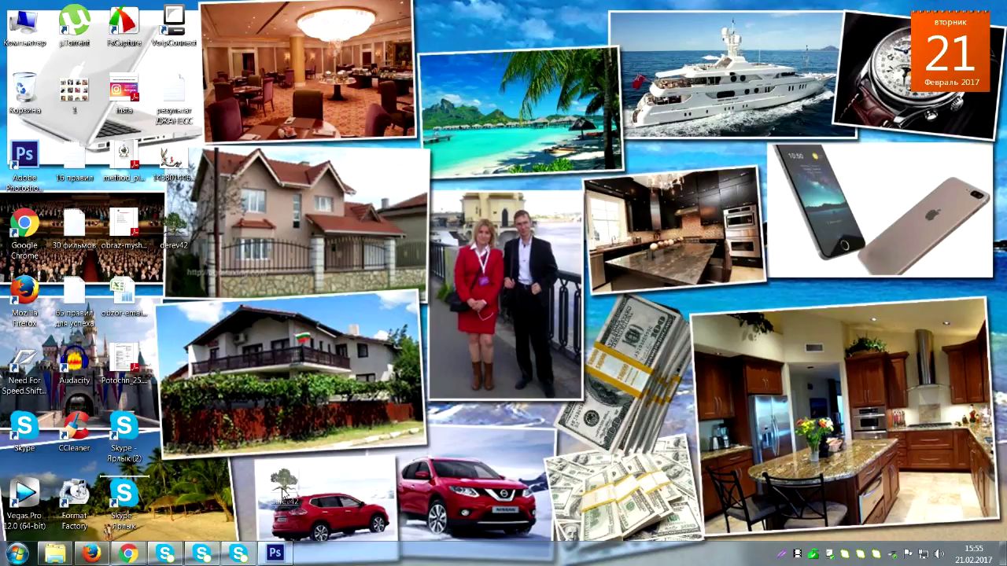
pyautogui.click(273, 553)
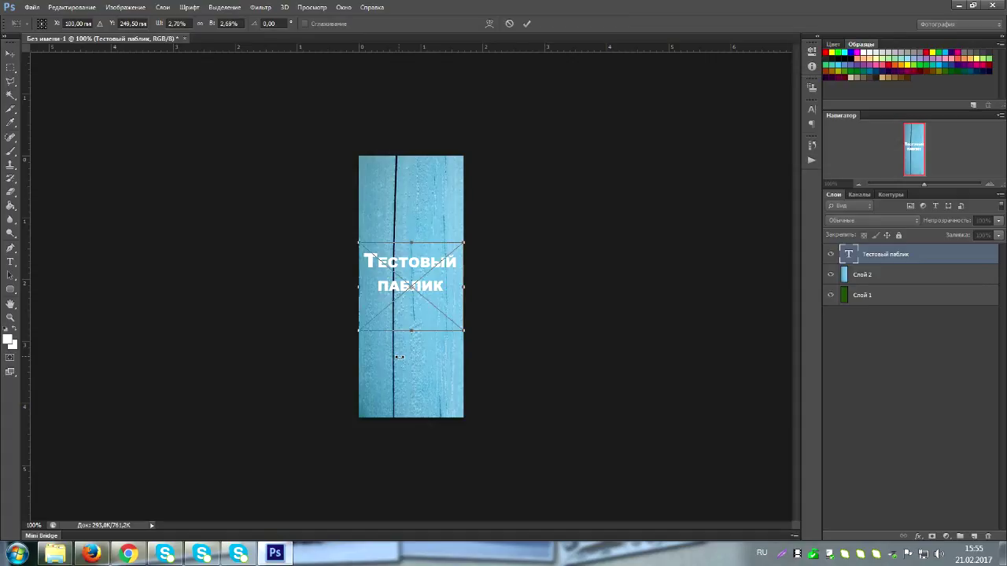
# Move the placed tree above the title near the canvas's upper edge, scale it to 2.40% and commit the placement.
pyautogui.moveTo(425, 287); pyautogui.dragTo(426, 200)
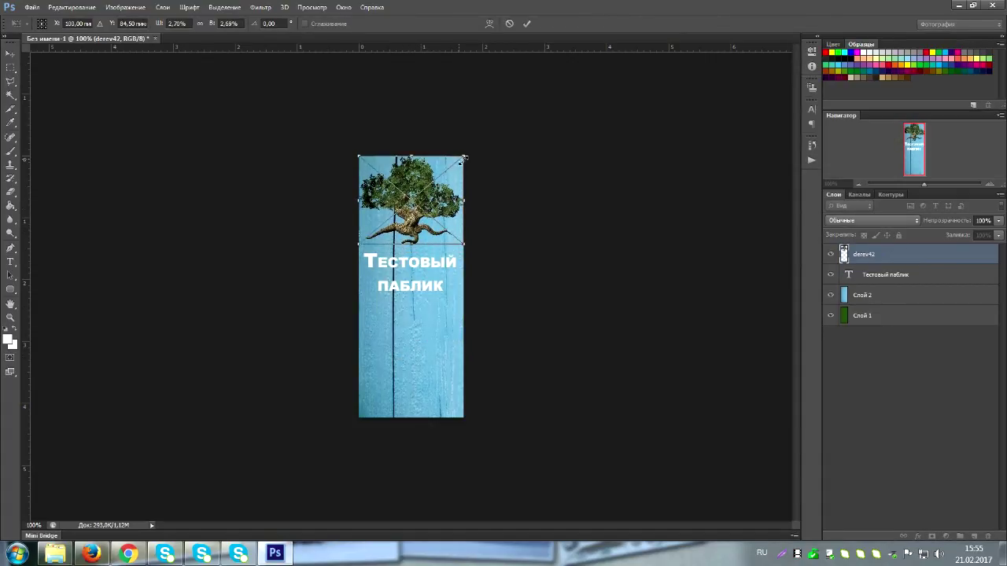
pyautogui.moveTo(463, 157); pyautogui.dragTo(452, 166)
pyautogui.moveTo(427, 224); pyautogui.dragTo(429, 221)
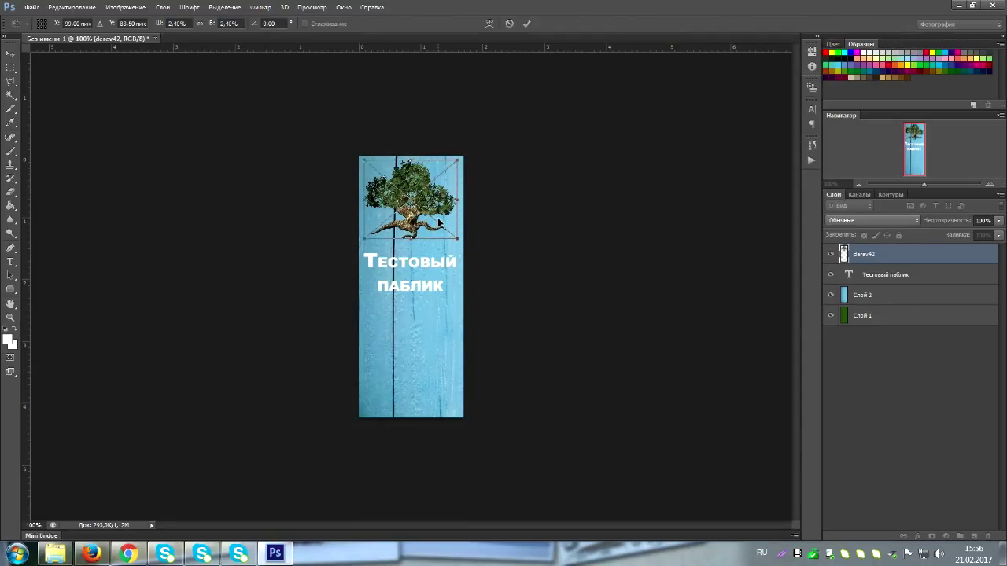
pyautogui.press('Return')
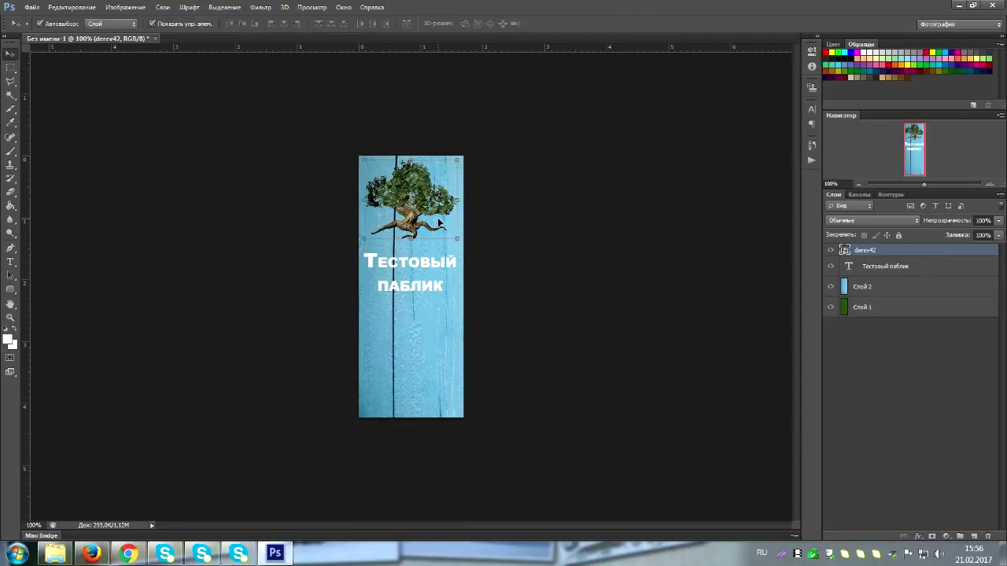
# Move the title "Тестовый паблик" up about 0.07 cm, closer to the tree.
pyautogui.click(589, 338)
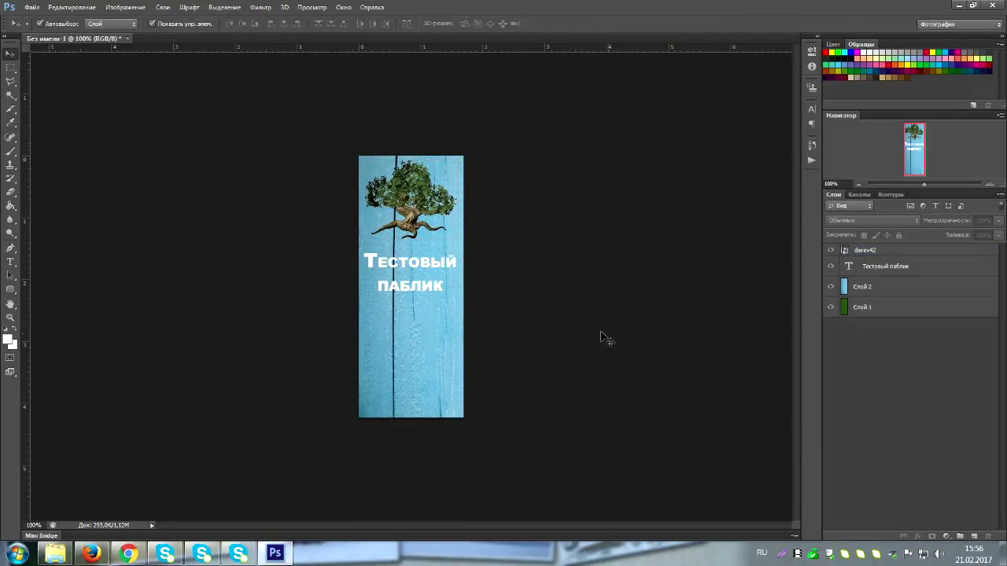
pyautogui.click(409, 290)
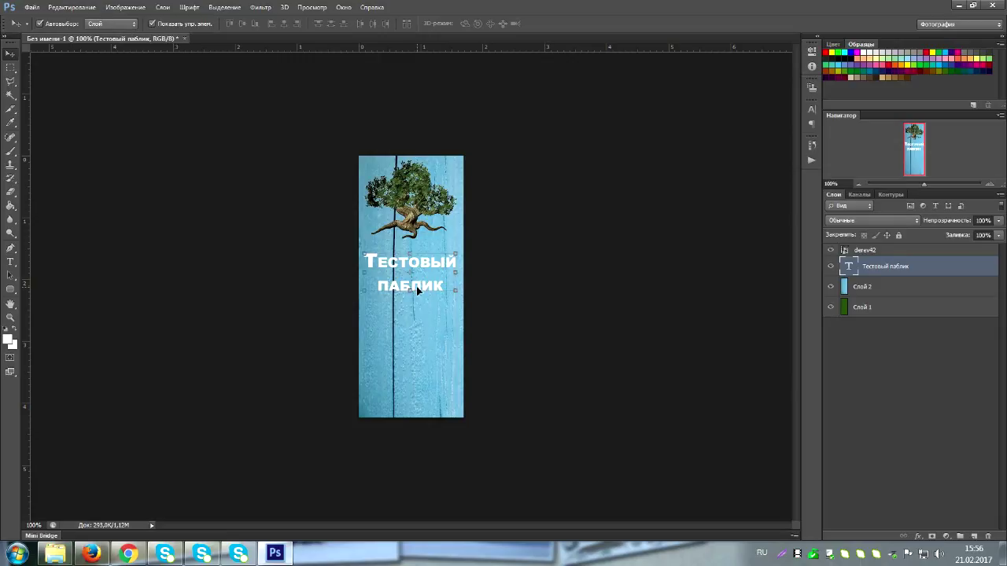
pyautogui.moveTo(424, 288); pyautogui.dragTo(420, 285)
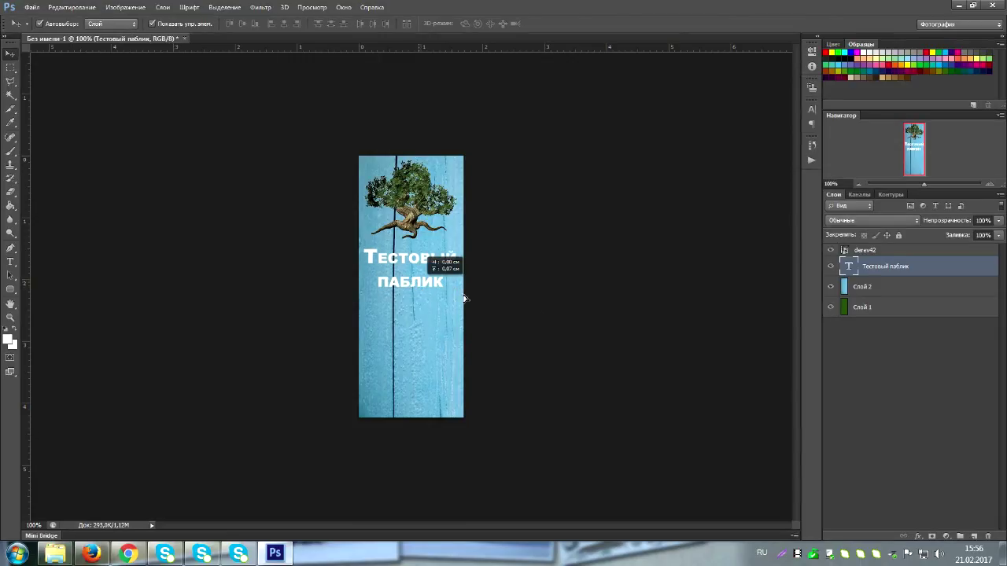
pyautogui.click(586, 333)
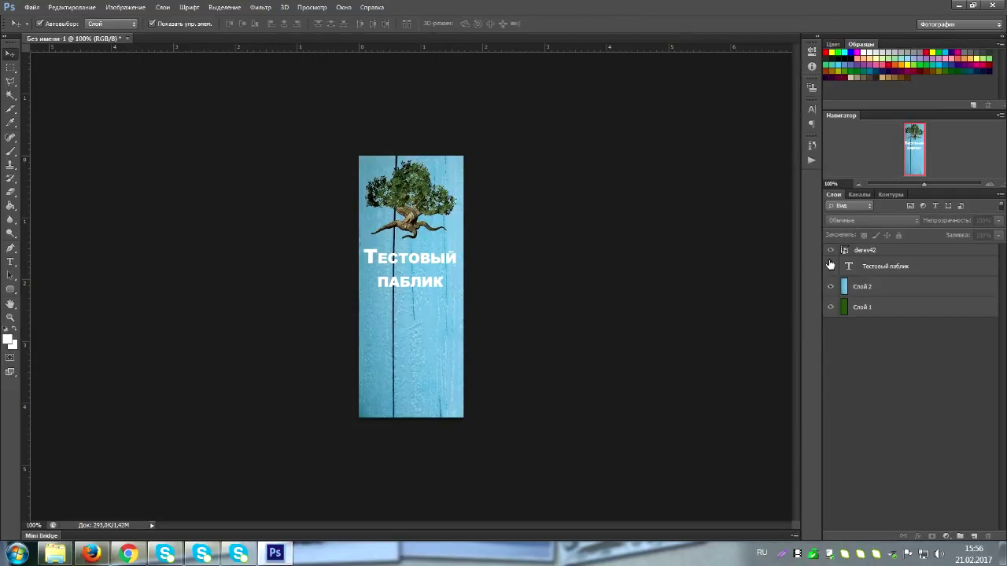
# Add an empty layer beneath Слой 1 and delete the tree, title, wood and green layers above it.
pyautogui.click(897, 290)
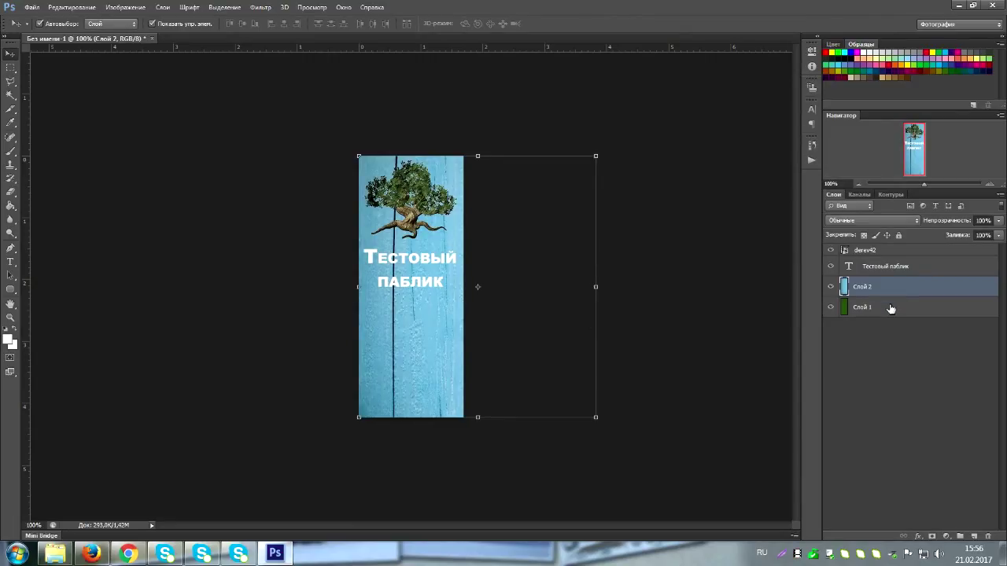
pyautogui.click(892, 308)
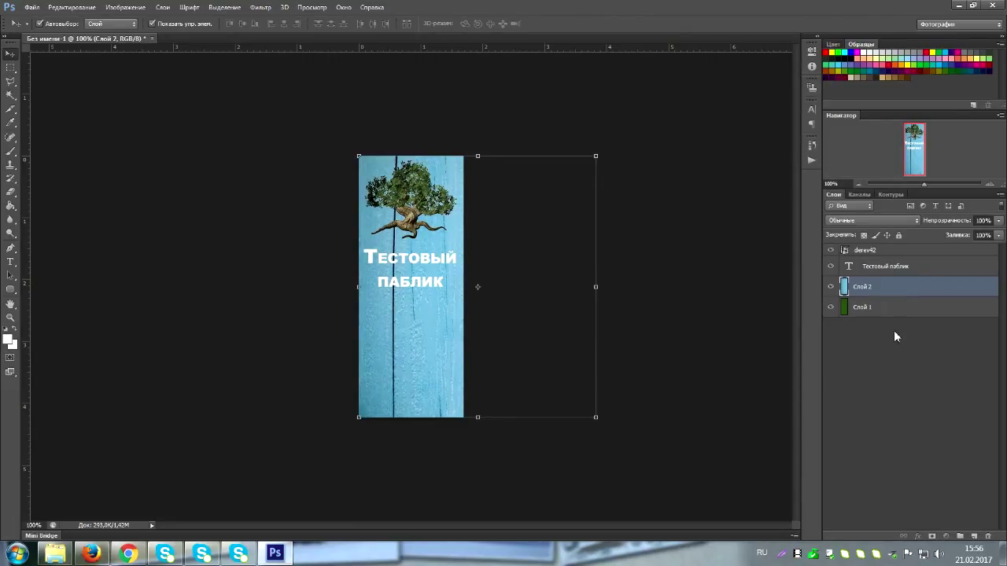
pyautogui.click(974, 535)
pyautogui.moveTo(898, 309); pyautogui.dragTo(897, 337)
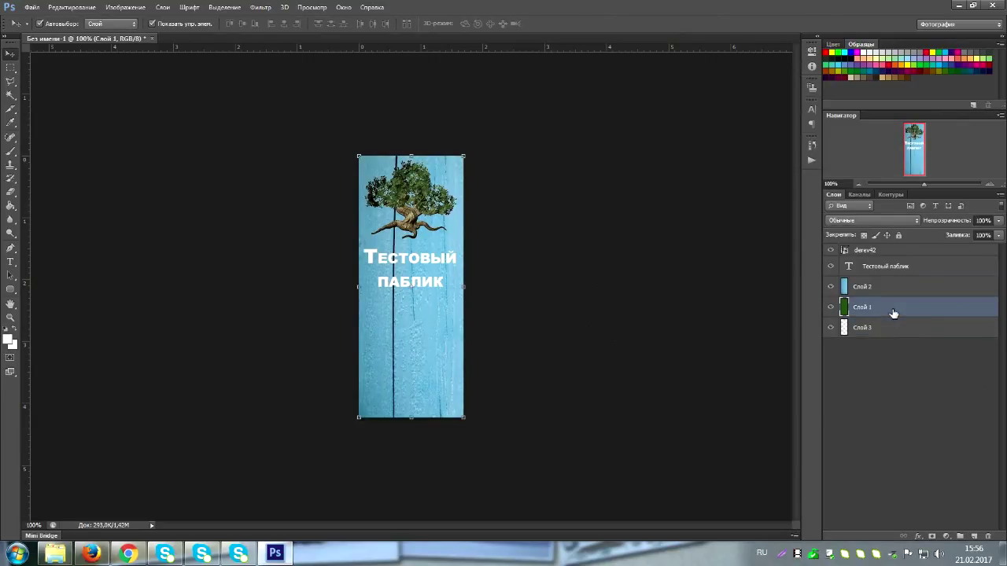
pyautogui.keyDown('shift'); pyautogui.click(890, 251); pyautogui.keyUp('shift')
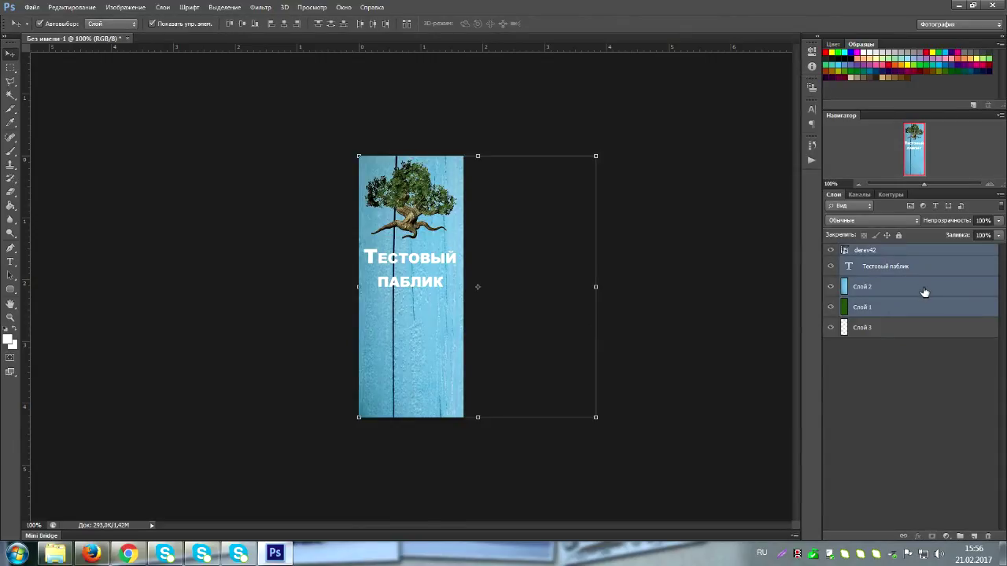
pyautogui.moveTo(934, 310); pyautogui.dragTo(992, 536)
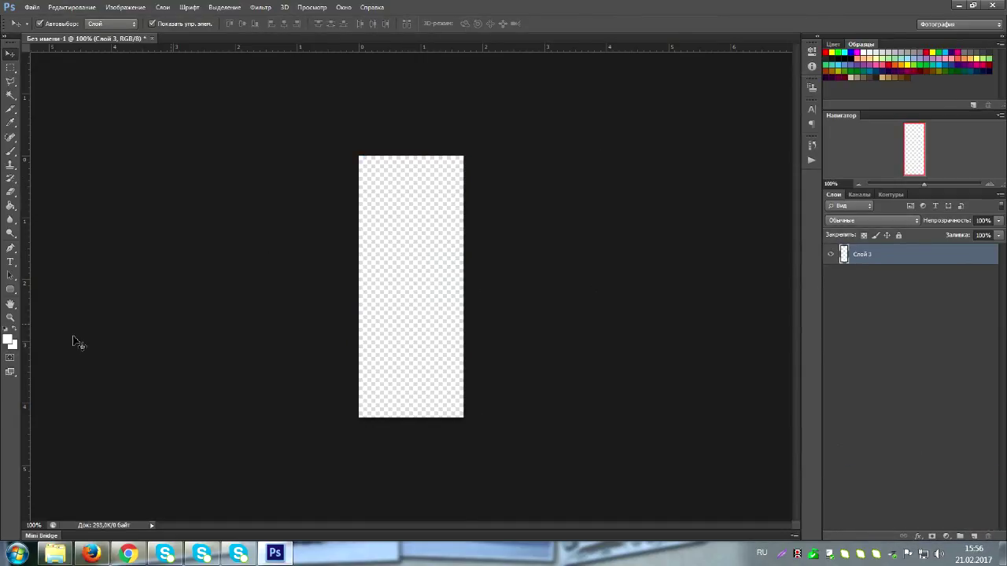
# Set the foreground colour to a dark teal blue.
pyautogui.click(8, 342)
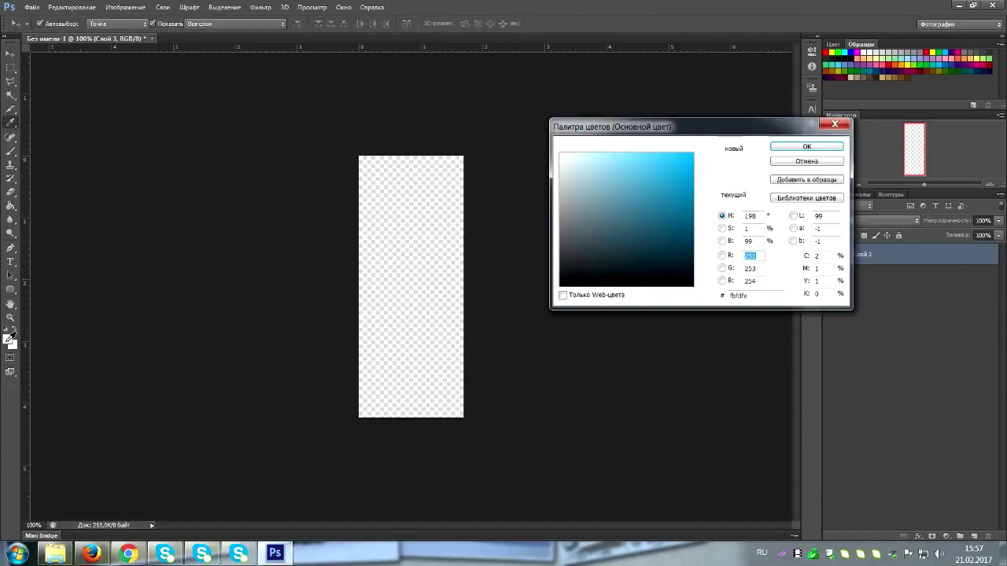
pyautogui.click(679, 223)
pyautogui.click(824, 147)
pyautogui.press('v')
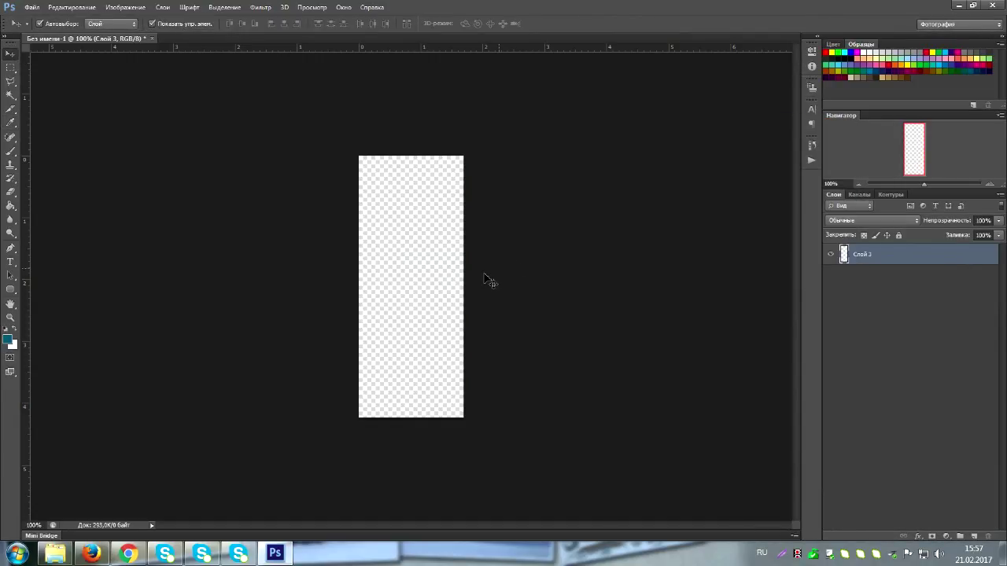
# Activate the Rounded Rectangle tool from the shape tools.
pyautogui.click(10, 294)
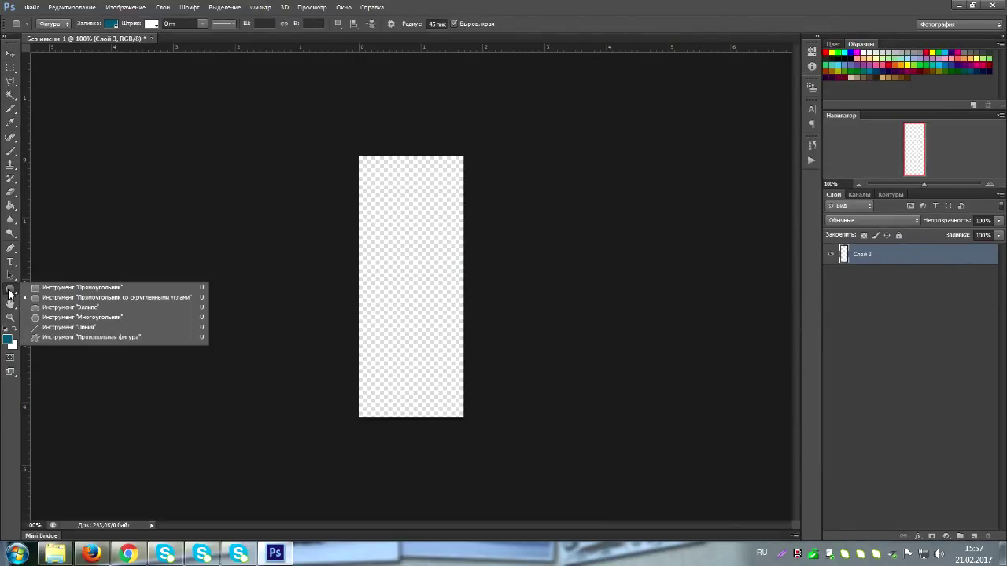
pyautogui.click(58, 289)
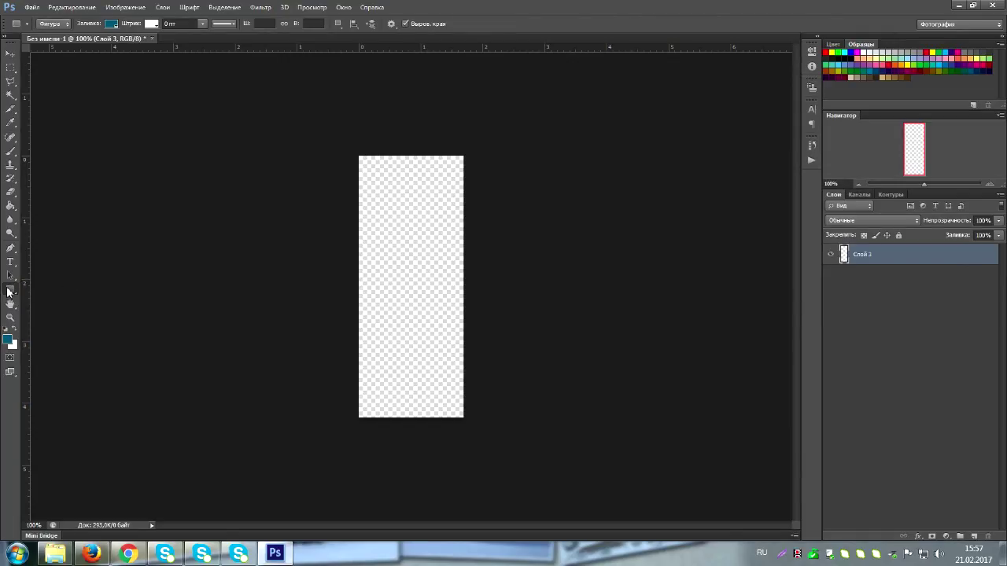
pyautogui.rightClick(10, 291)
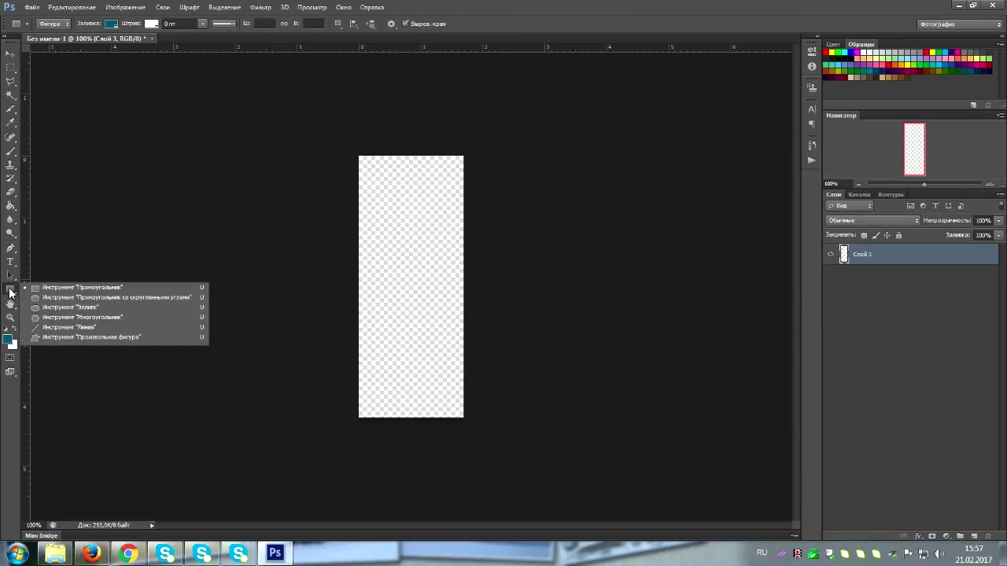
pyautogui.click(11, 291)
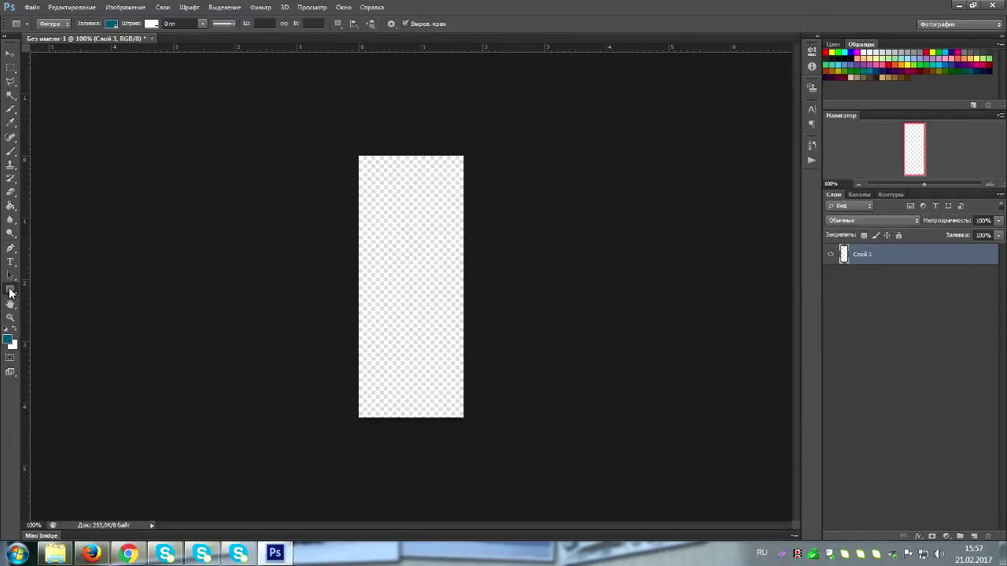
pyautogui.rightClick(10, 291)
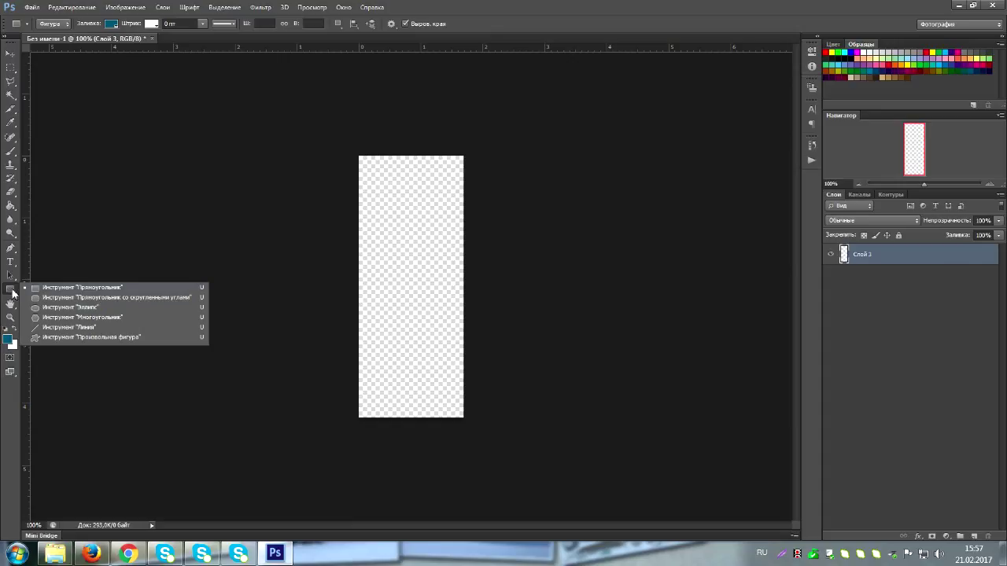
pyautogui.click(59, 298)
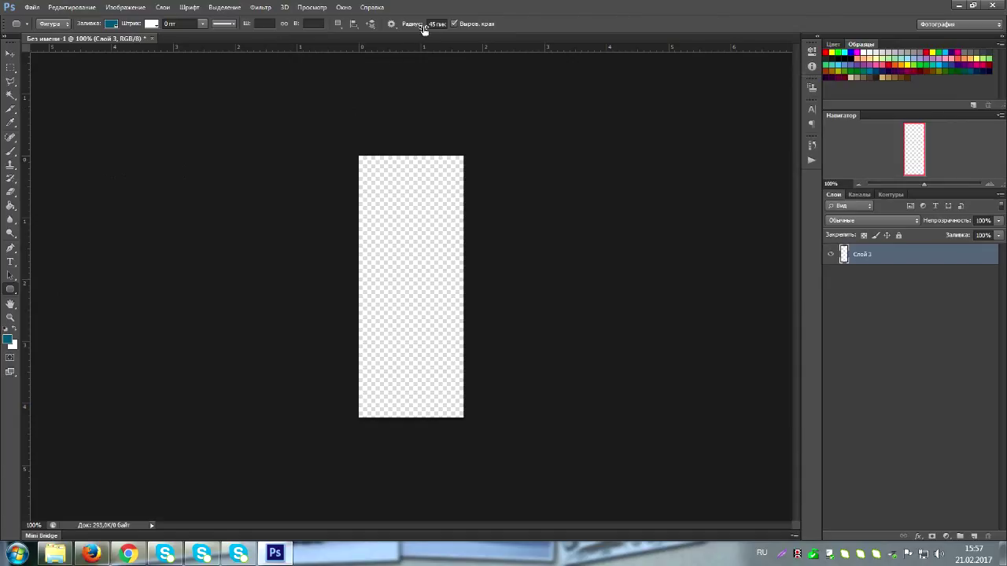
# Try a rounded rectangle about 135 × 226 px with a 70 px corner radius in the canvas's upper part, and undo it.
pyautogui.moveTo(423, 28); pyautogui.dragTo(409, 27)
pyautogui.click(439, 25)
pyautogui.press('Return')
pyautogui.write('70')
pyautogui.moveTo(381, 178); pyautogui.dragTo(452, 295)
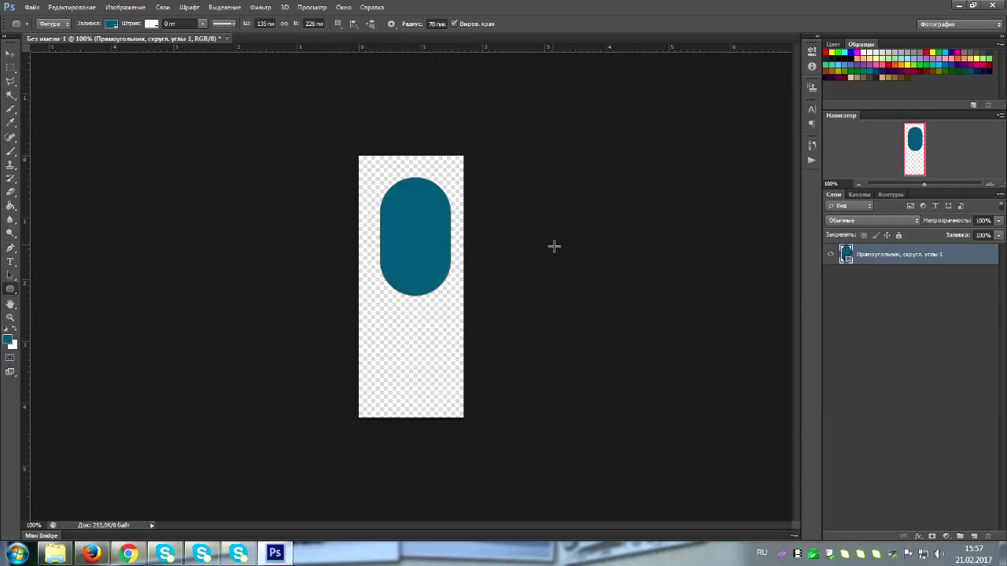
pyautogui.hotkey('ctrl', 'z')
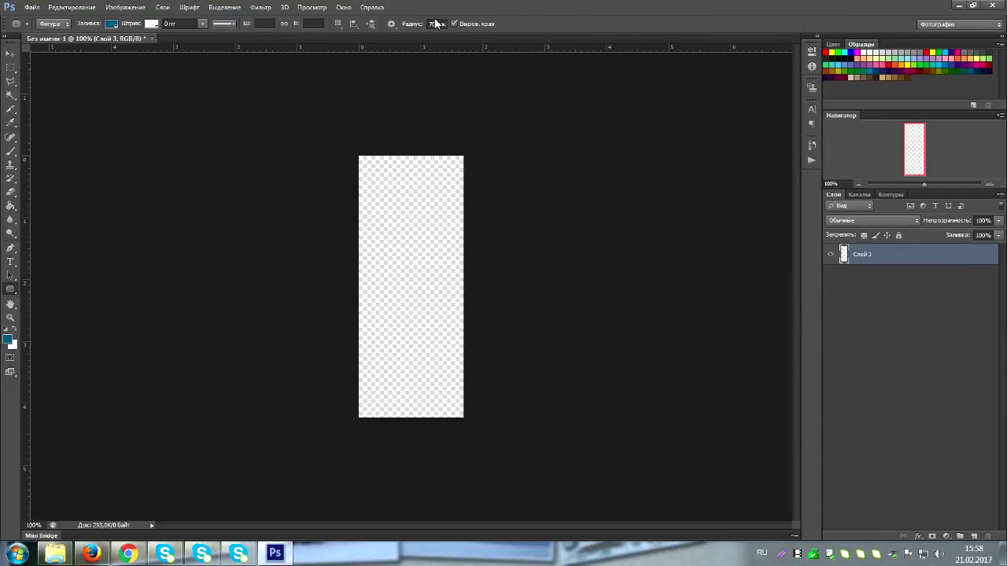
# Draw a teal rounded rectangle about 166 × 470 px with a 48 px corner radius, nearly filling the canvas.
pyautogui.moveTo(446, 24); pyautogui.dragTo(427, 24)
pyautogui.write('48')
pyautogui.moveTo(367, 167); pyautogui.dragTo(456, 412)
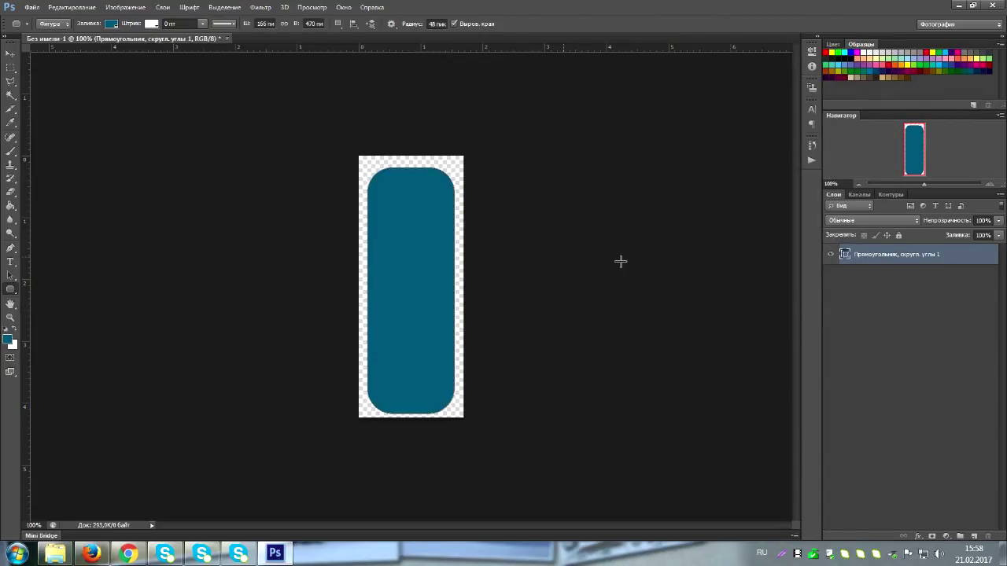
# Rasterize the rounded rectangle's layer and stretch its upper edge slightly closer to the canvas's upper edge.
pyautogui.rightClick(945, 258)
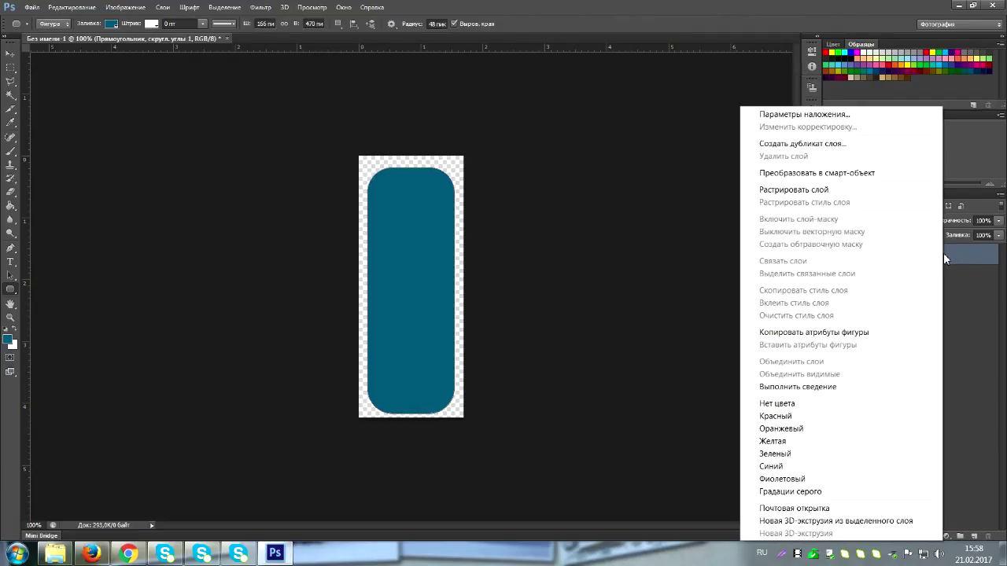
pyautogui.click(787, 193)
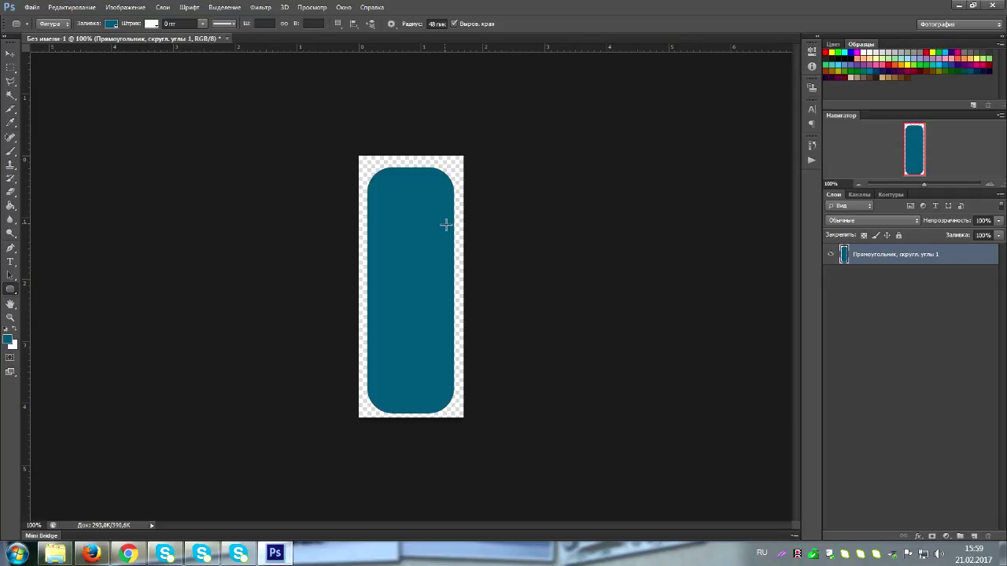
pyautogui.press('v')
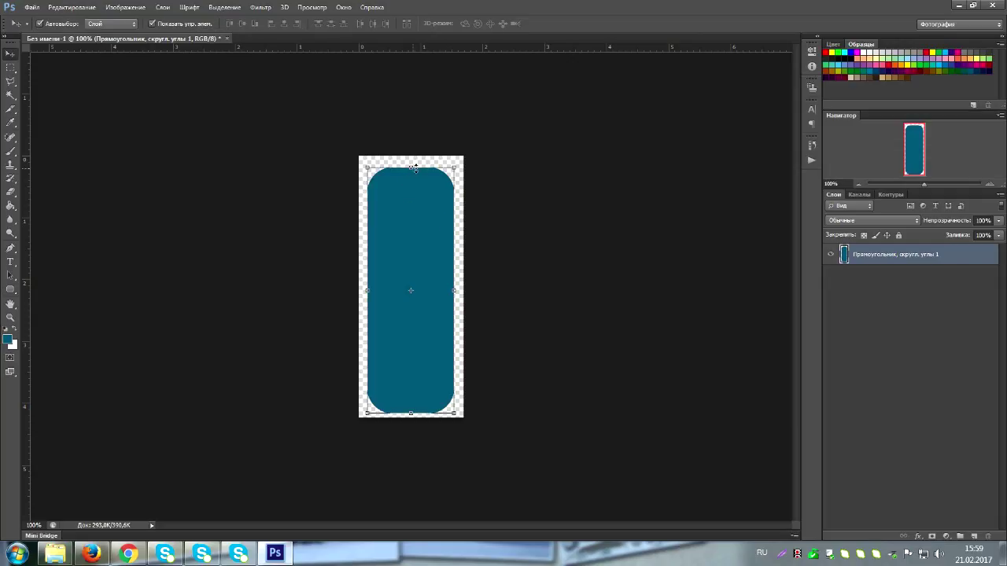
pyautogui.moveTo(415, 167); pyautogui.dragTo(416, 165)
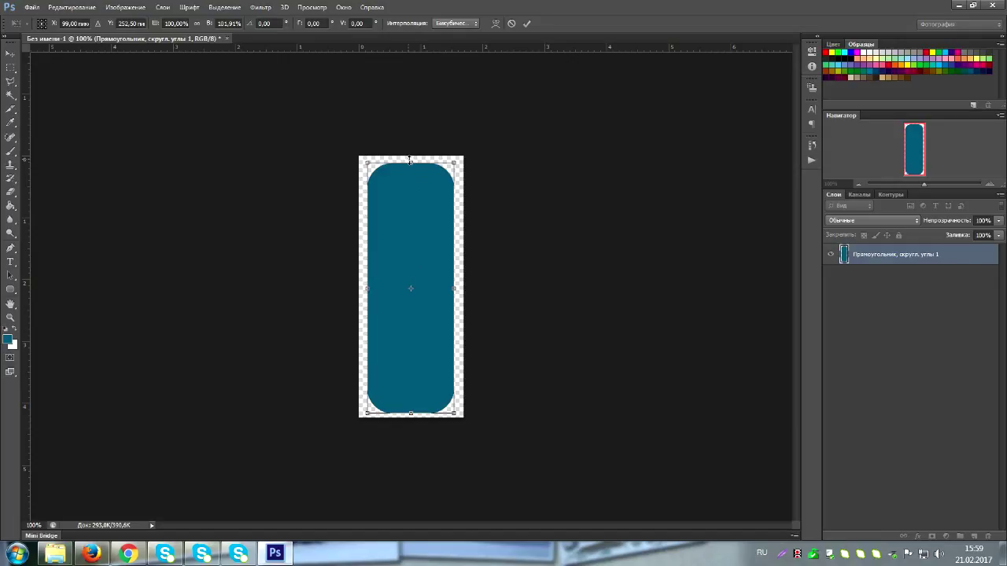
pyautogui.moveTo(410, 159); pyautogui.dragTo(410, 161)
pyautogui.press('Return')
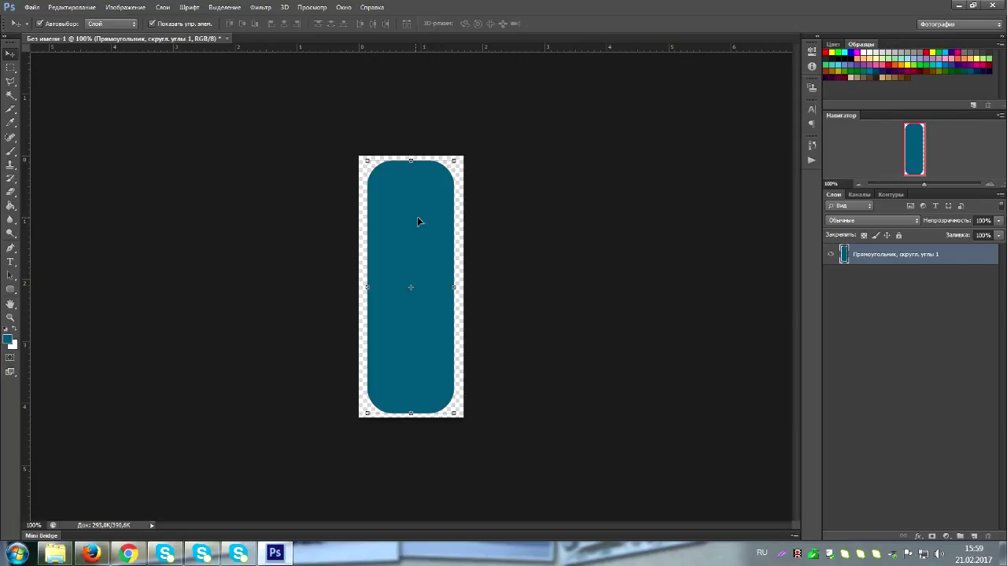
# Switch to Chrome and search Google Images for "палец вверх пнг".
pyautogui.click(129, 555)
pyautogui.scroll(3, 193, 207)
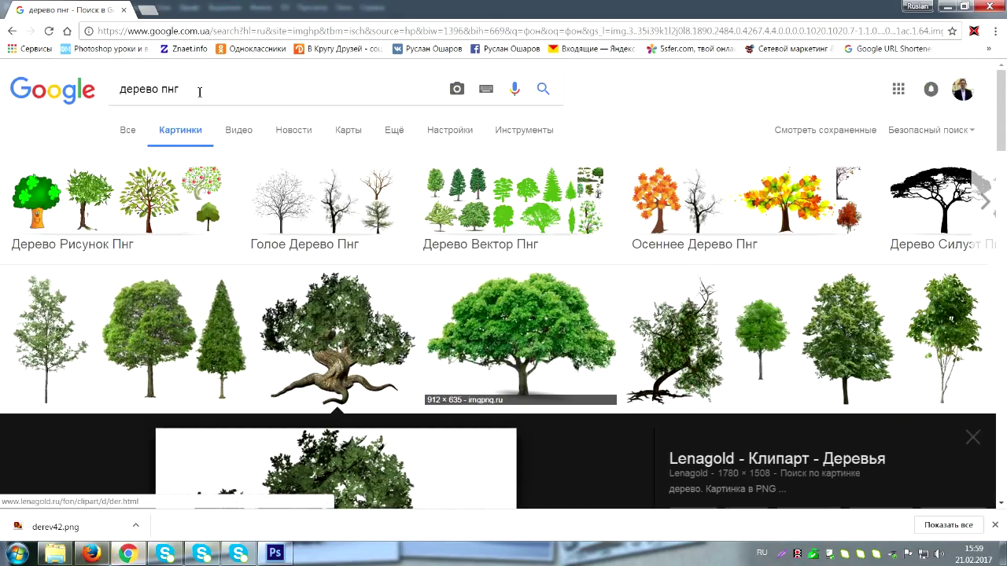
pyautogui.moveTo(155, 89); pyautogui.dragTo(111, 93)
pyautogui.write('пале')
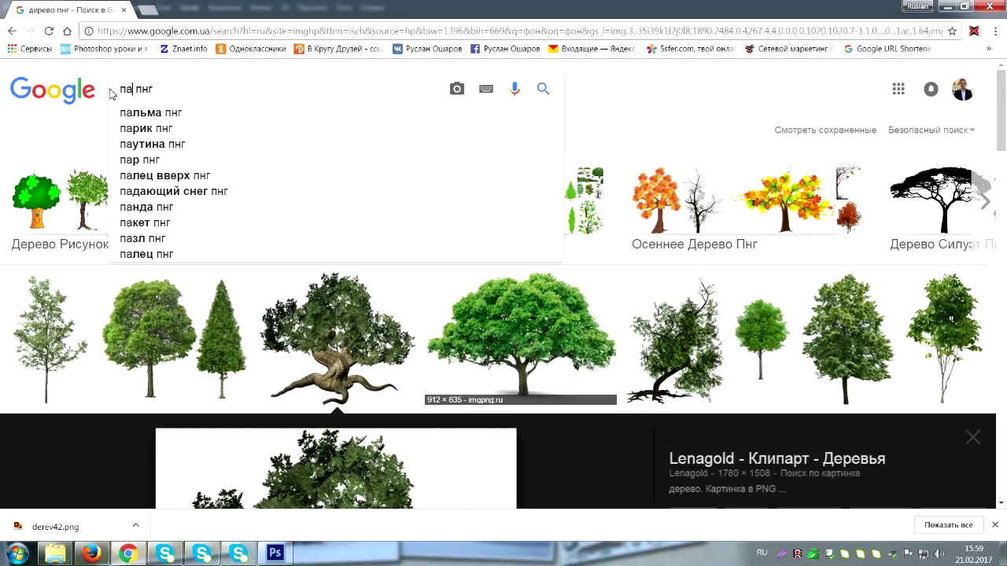
pyautogui.write('ц ввер')
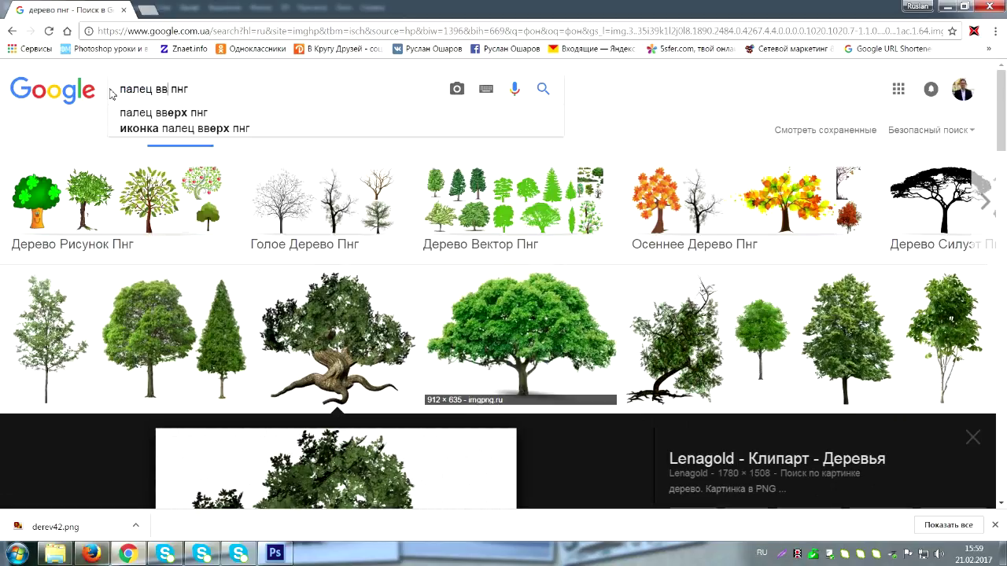
pyautogui.write('х')
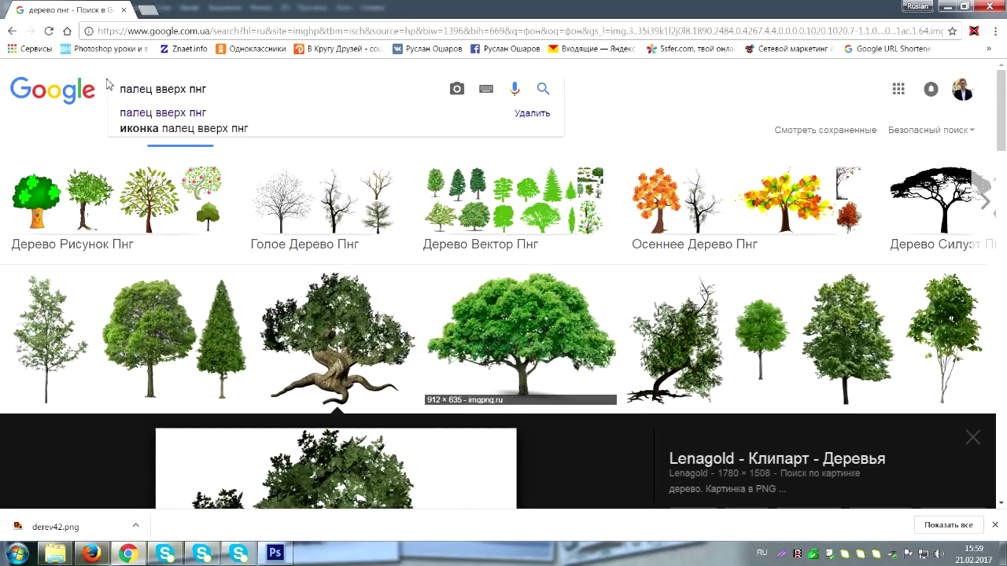
pyautogui.click(196, 117)
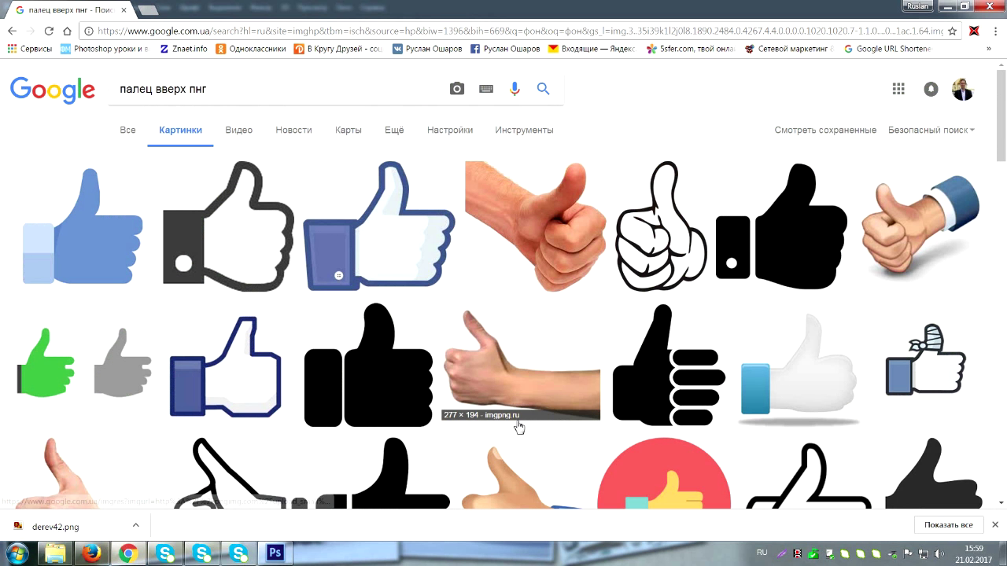
# Browse the thumbs-up image results and open the preview of the winking cartoon figure on a red circle.
pyautogui.scroll(-1, 521, 427)
pyautogui.scroll(-6, 519, 427)
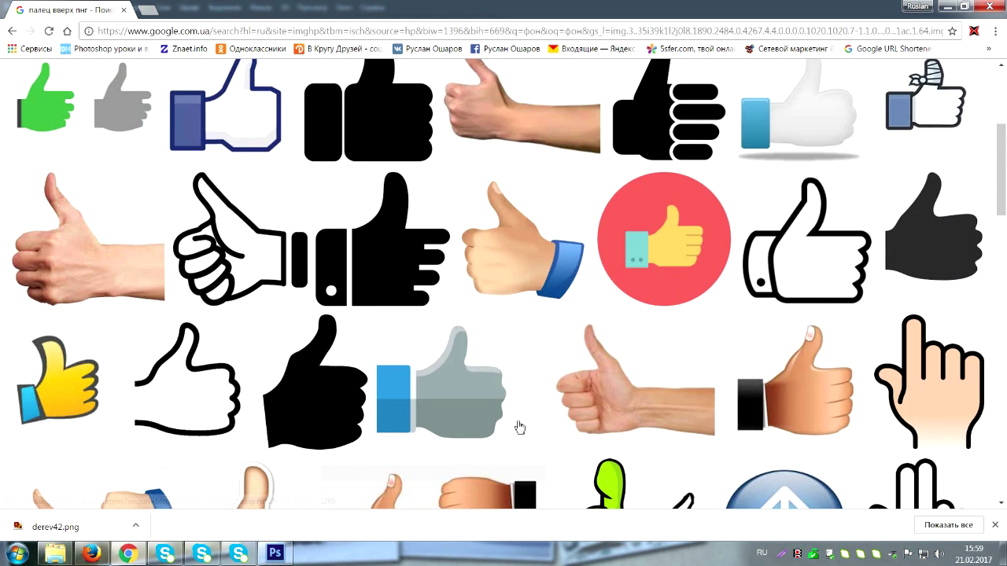
pyautogui.scroll(-1, 520, 428)
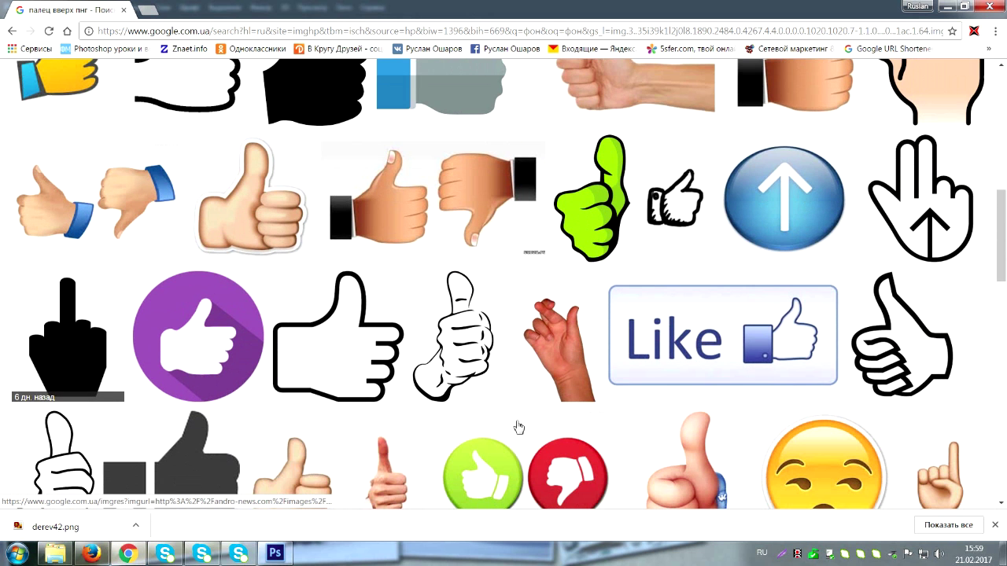
pyautogui.scroll(-2, 519, 427)
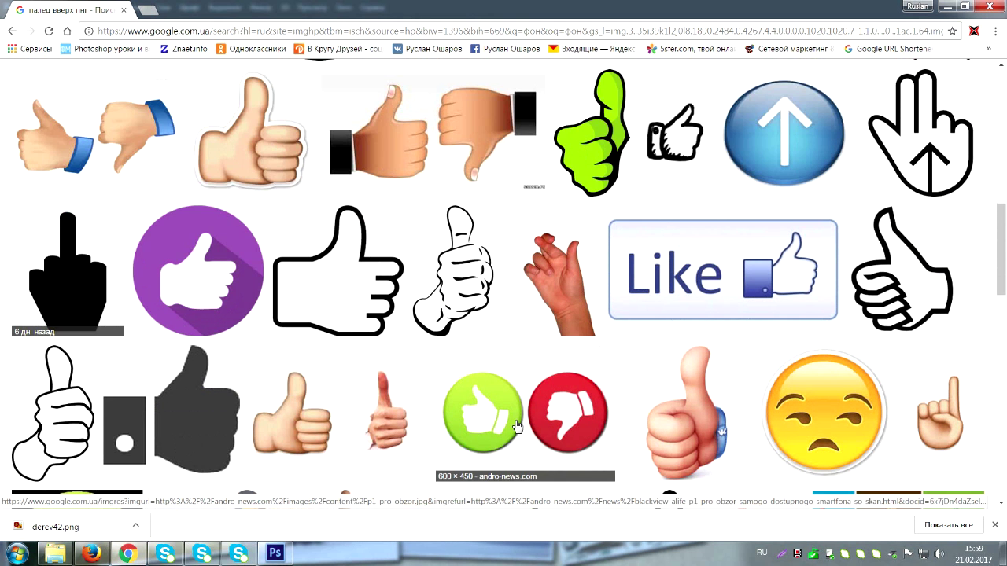
pyautogui.scroll(-4, 517, 426)
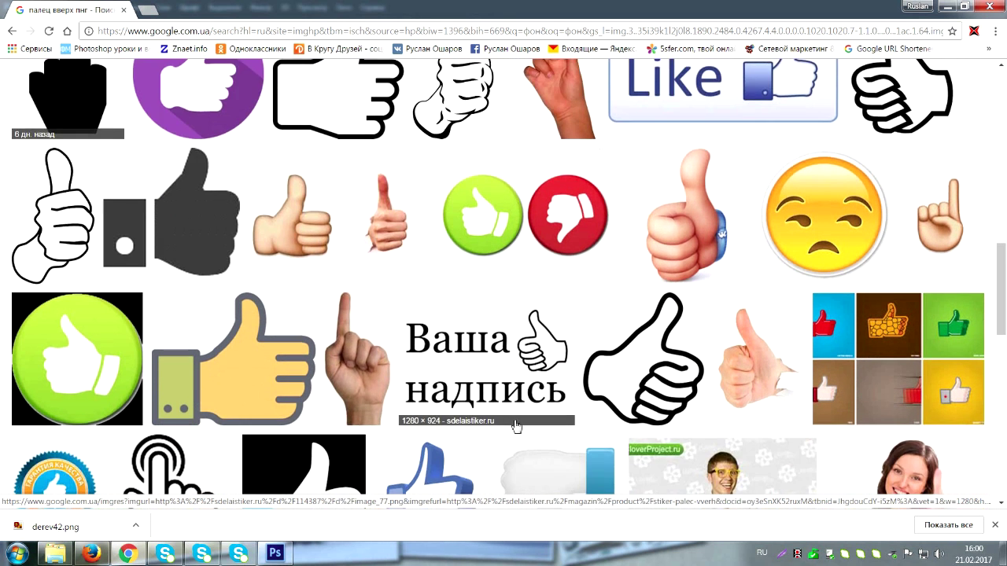
pyautogui.scroll(-3, 513, 428)
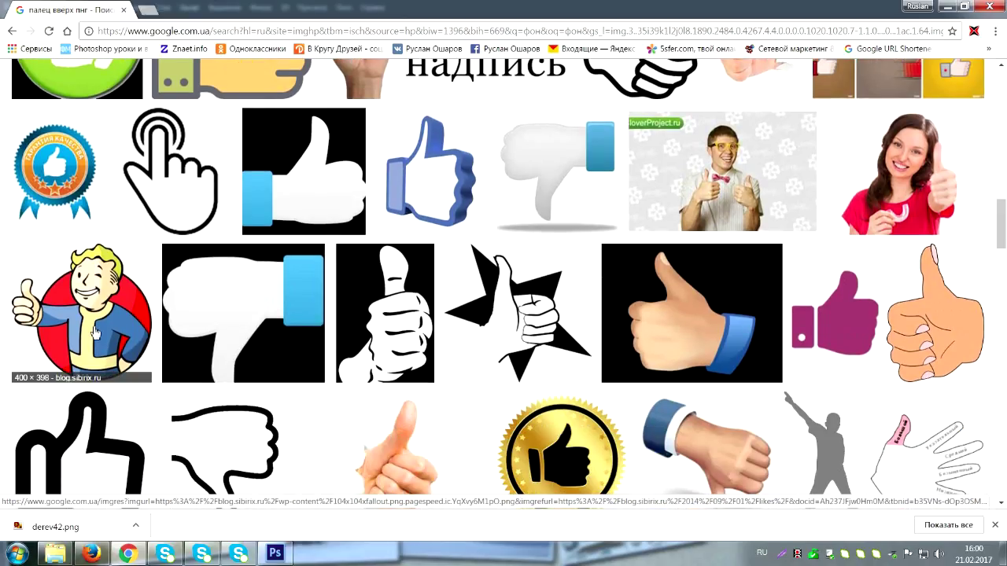
pyautogui.click(95, 332)
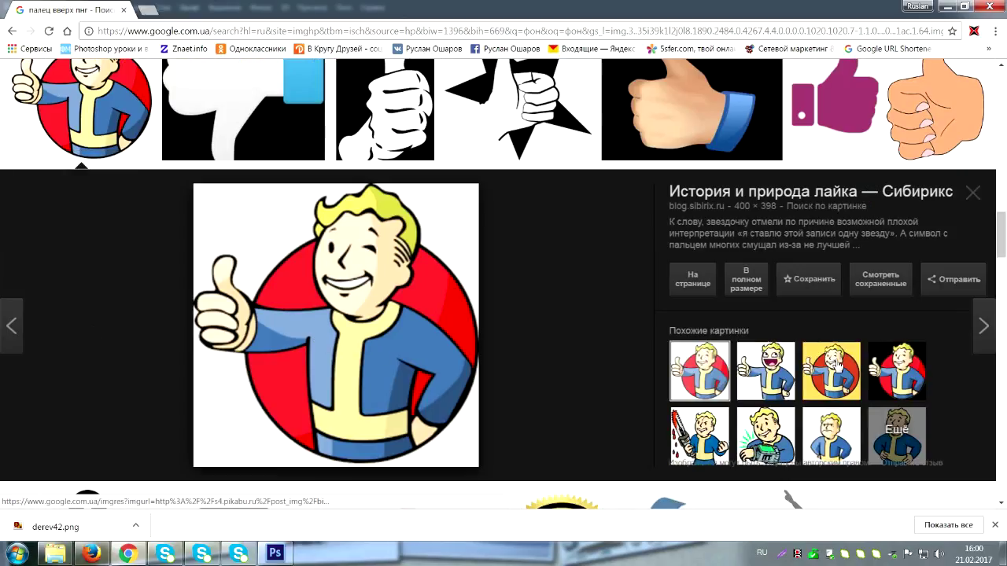
# Browse the thumbs-up image results for a suitable picture, returning to the preview of the winking figure on a red circle.
pyautogui.scroll(-3, 647, 323)
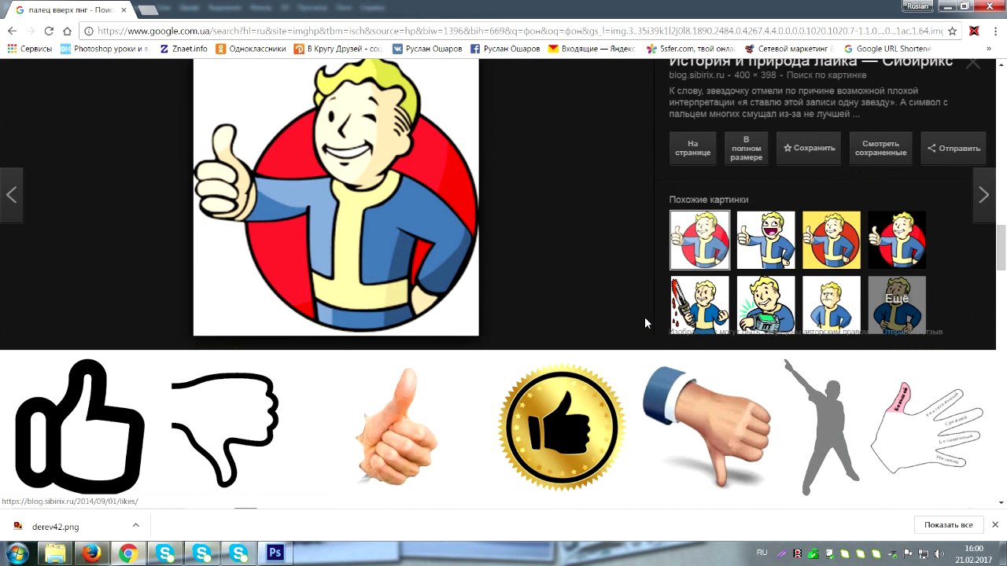
pyautogui.scroll(-5, 647, 322)
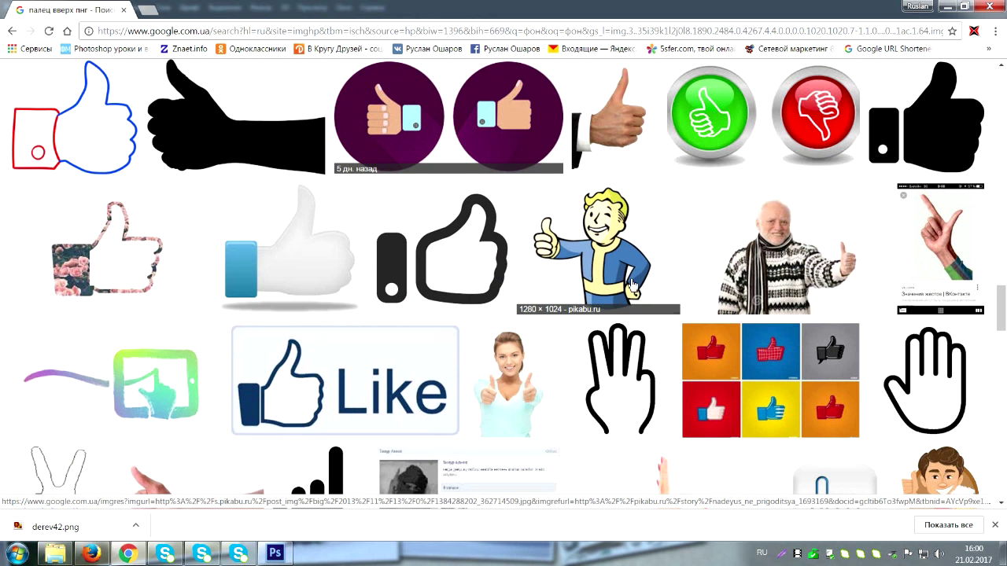
pyautogui.scroll(-2, 631, 286)
pyautogui.scroll(-5, 632, 286)
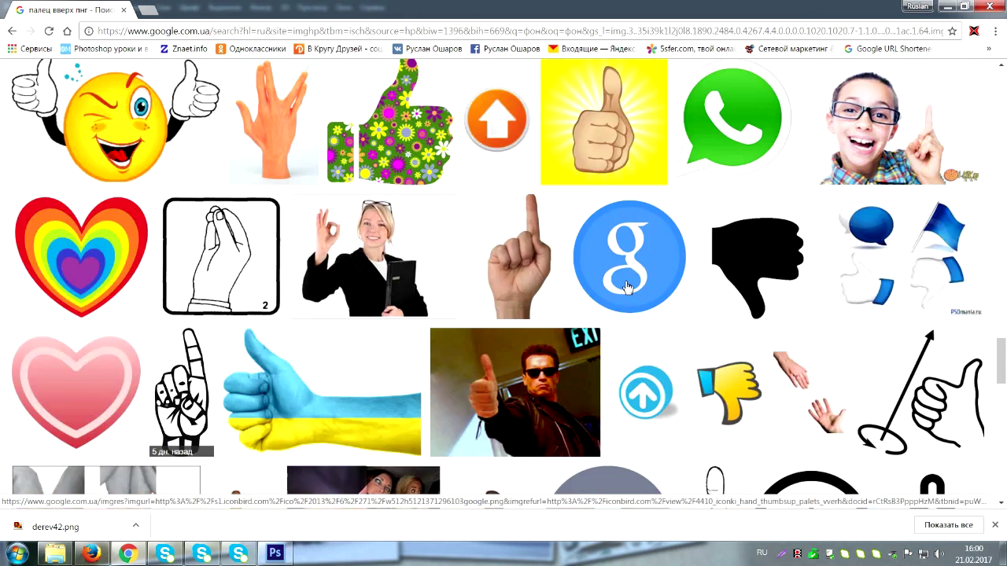
pyautogui.scroll(15, 627, 287)
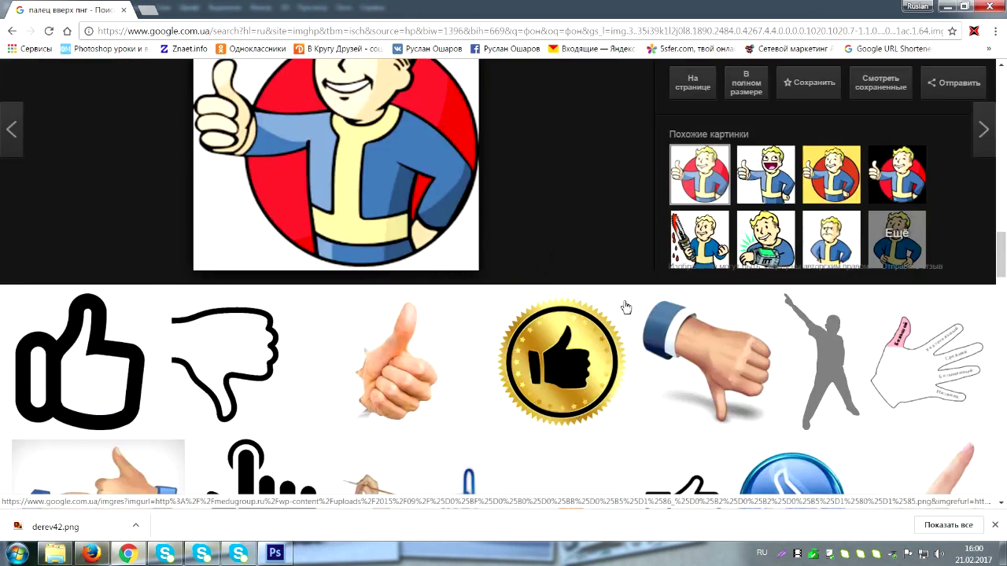
pyautogui.scroll(10, 621, 307)
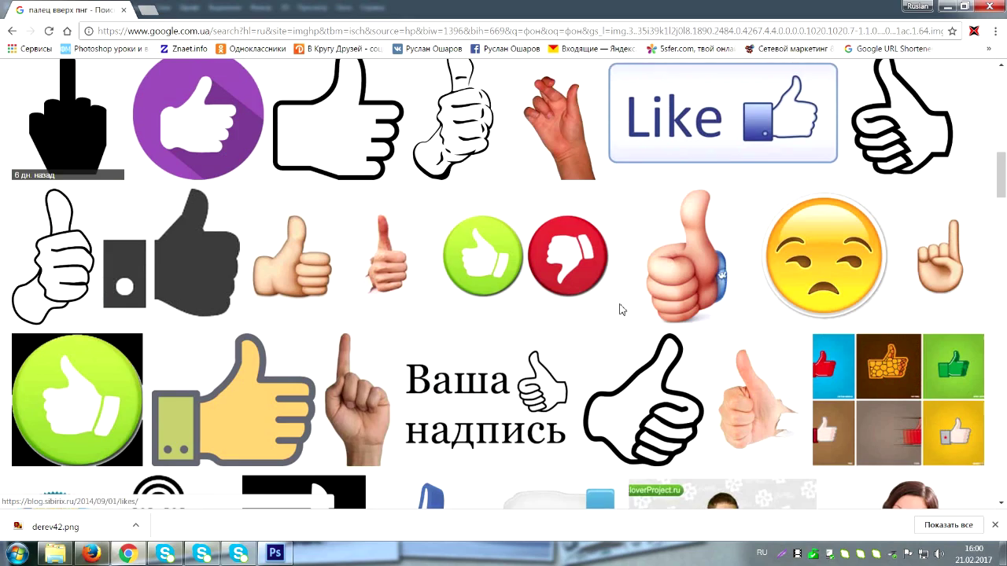
pyautogui.scroll(6, 622, 309)
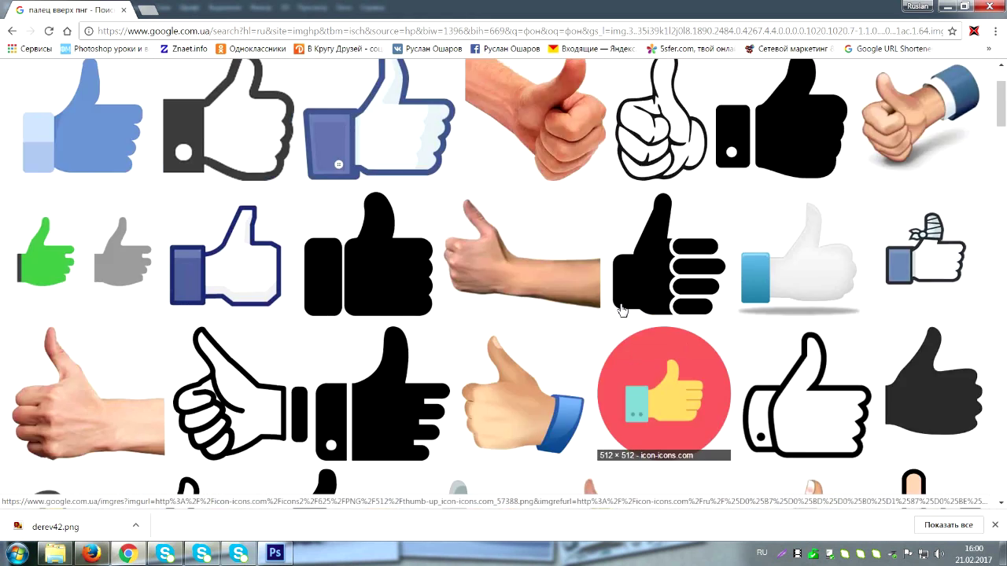
pyautogui.scroll(-10, 621, 309)
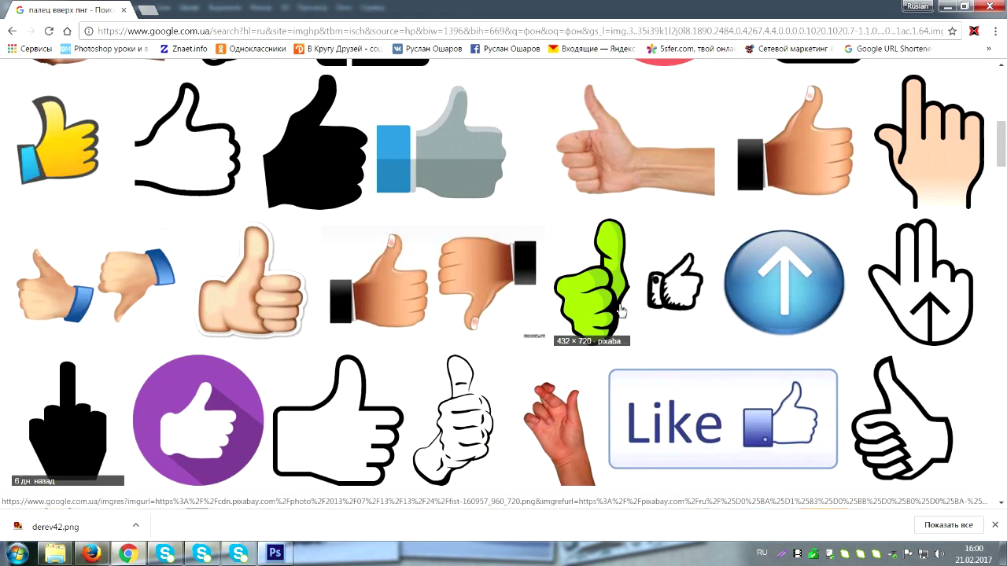
pyautogui.scroll(-3, 622, 310)
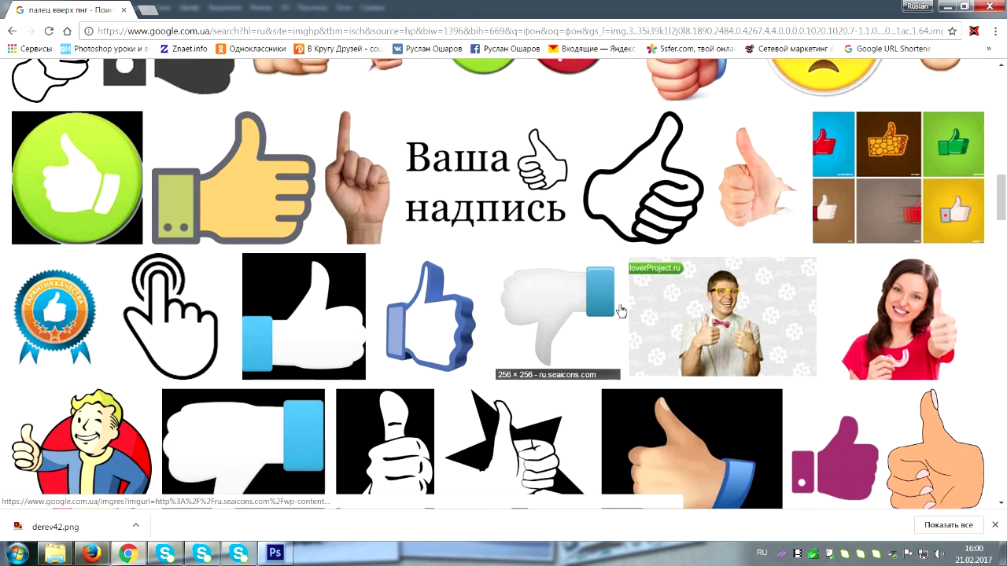
pyautogui.scroll(-1, 618, 310)
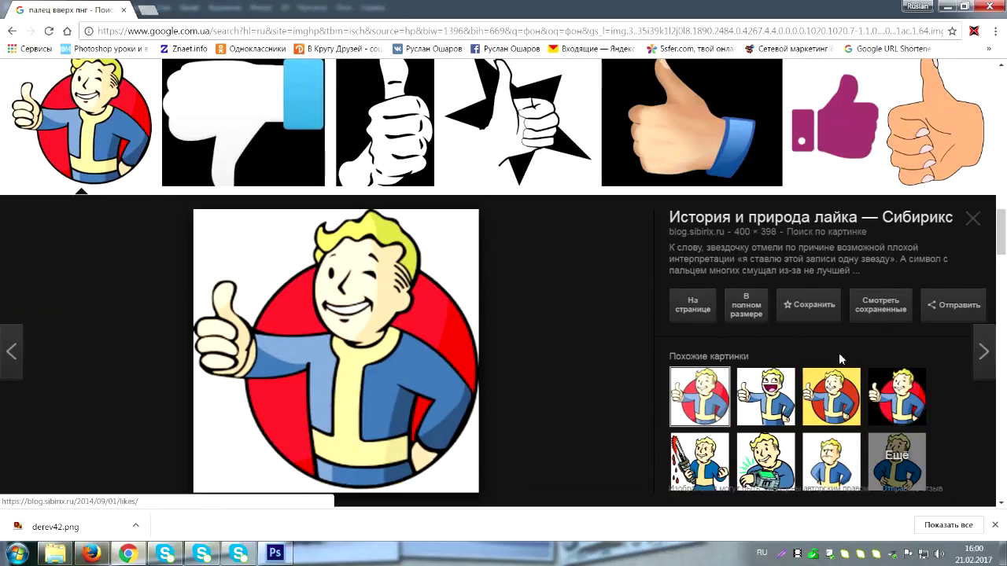
# Preview the related version of the figure on a black background, close it and look through further results.
pyautogui.click(897, 395)
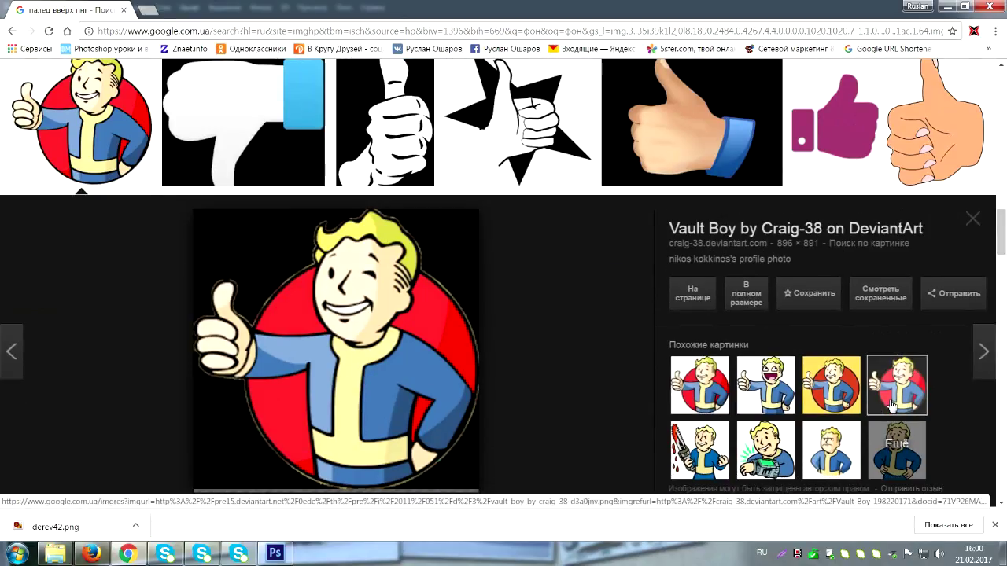
pyautogui.click(975, 219)
pyautogui.scroll(-3, 602, 289)
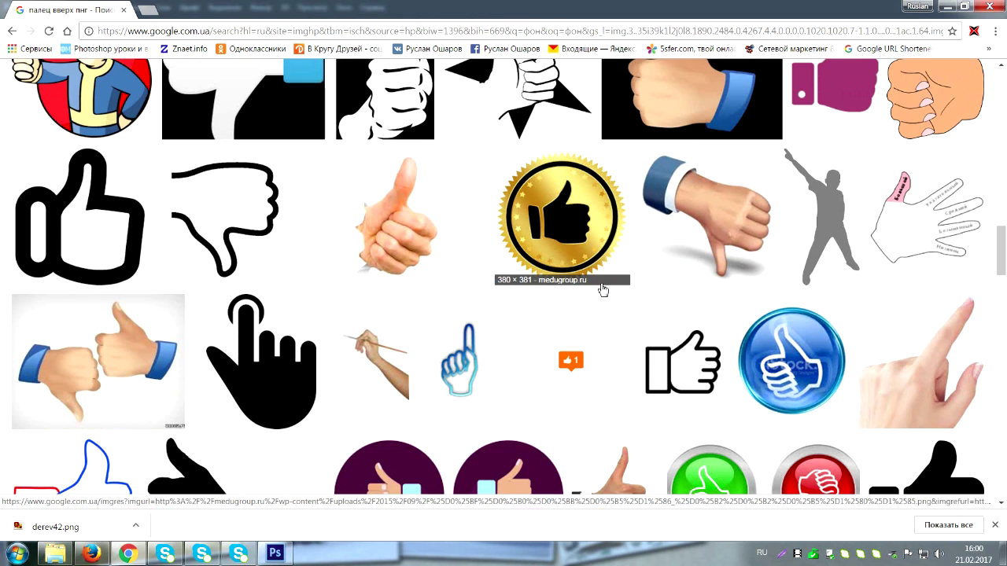
pyautogui.scroll(-2, 602, 290)
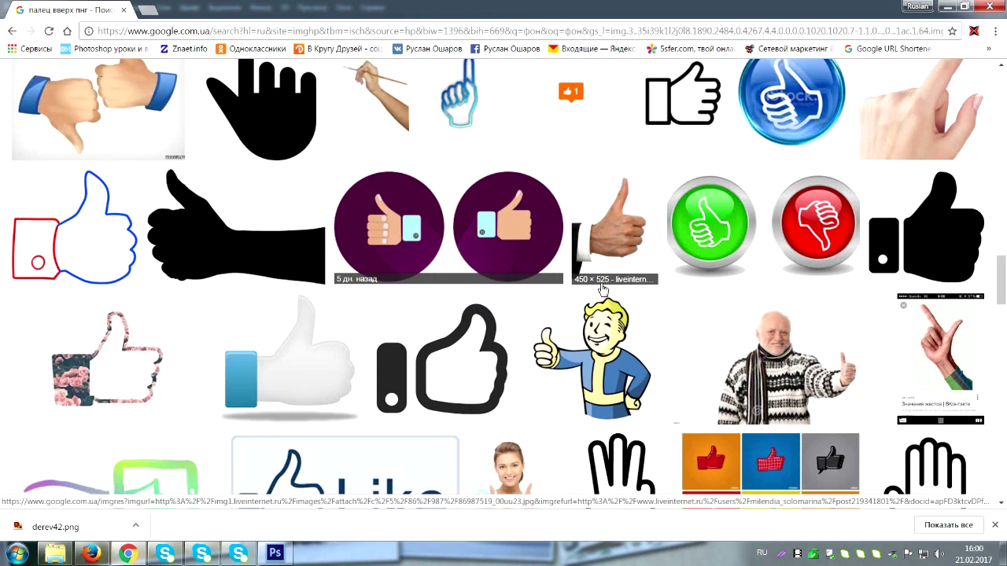
# Preview the winking figure from pikabu.ru, choose its related red-circle version and save that image to the desktop as fallout.png.
pyautogui.click(601, 291)
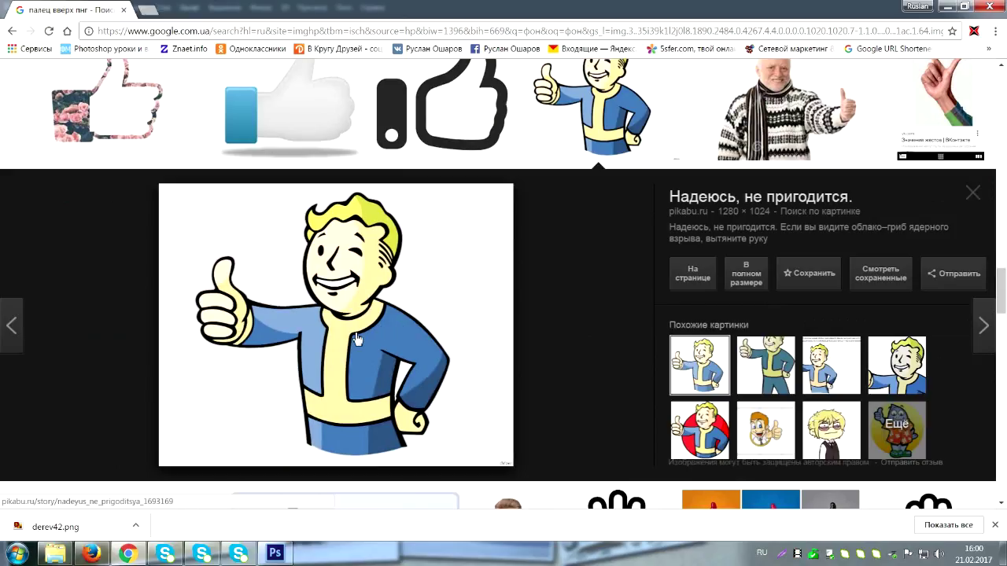
pyautogui.click(695, 439)
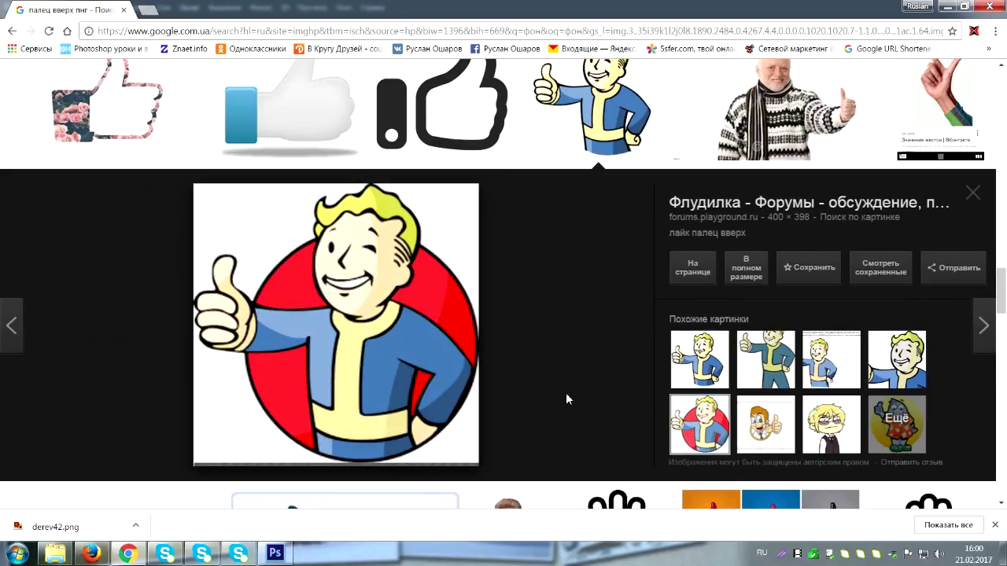
pyautogui.rightClick(362, 354)
pyautogui.click(385, 272)
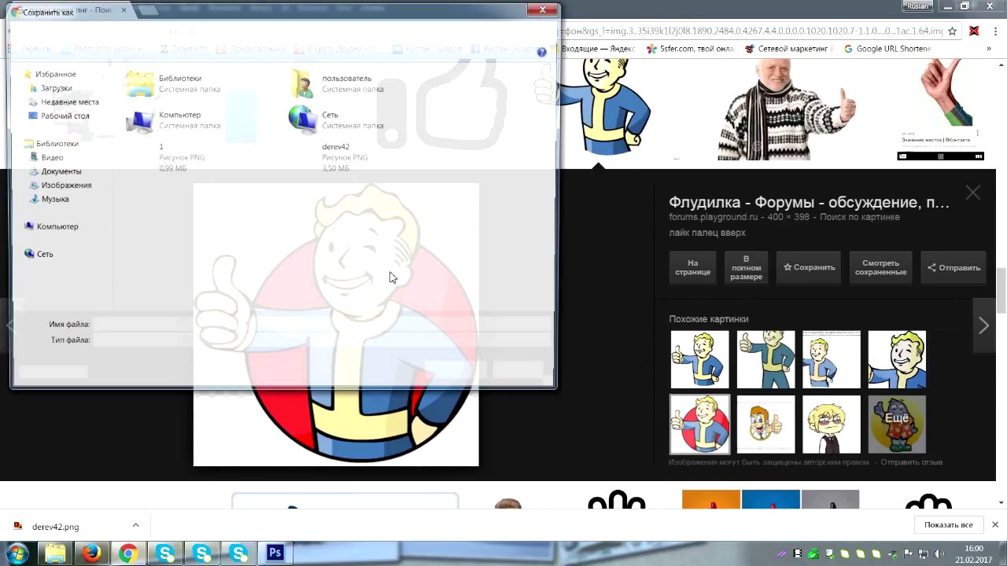
pyautogui.click(460, 377)
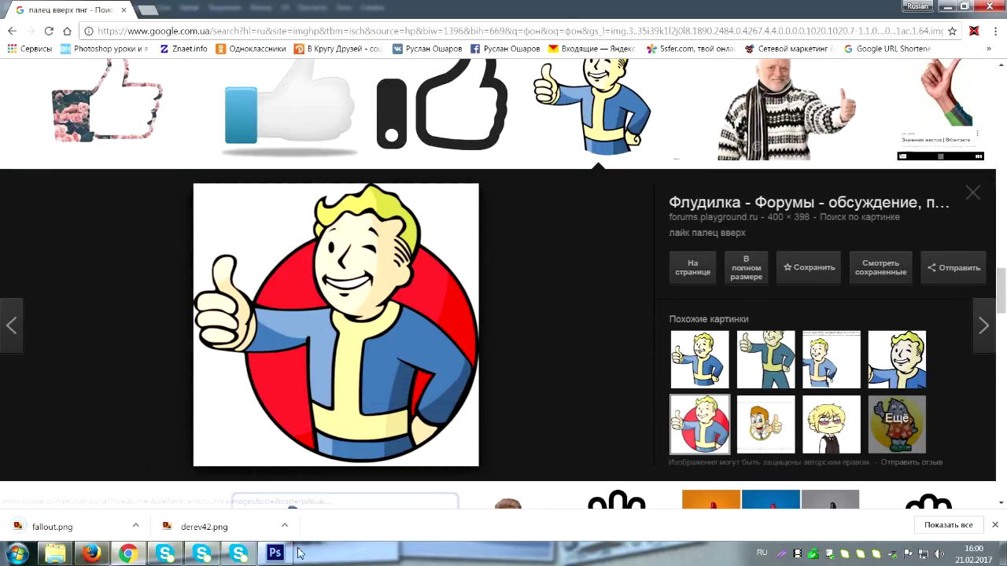
# Place the fallout image from the desktop into the open avatar document in Photoshop.
pyautogui.click(271, 553)
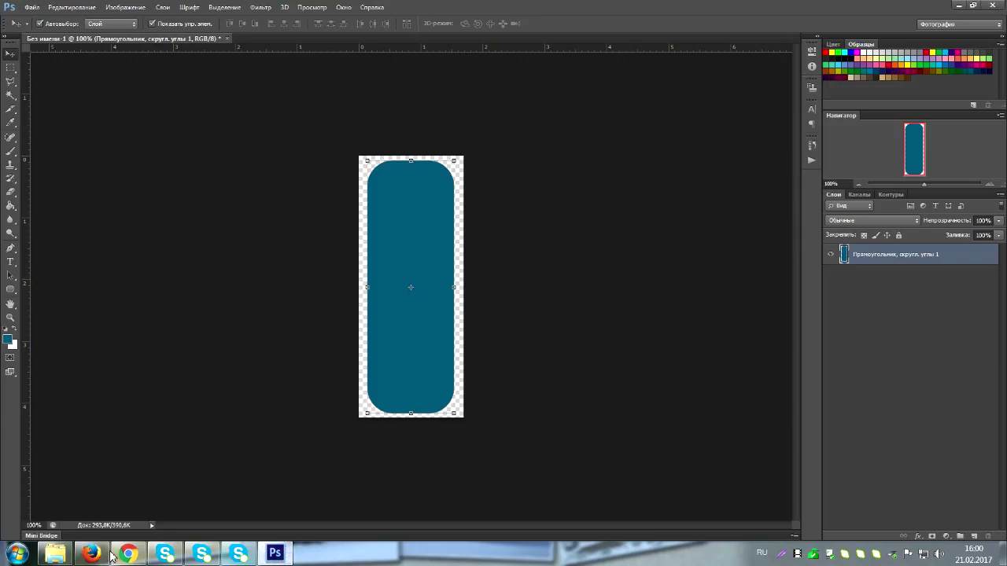
pyautogui.click(279, 557)
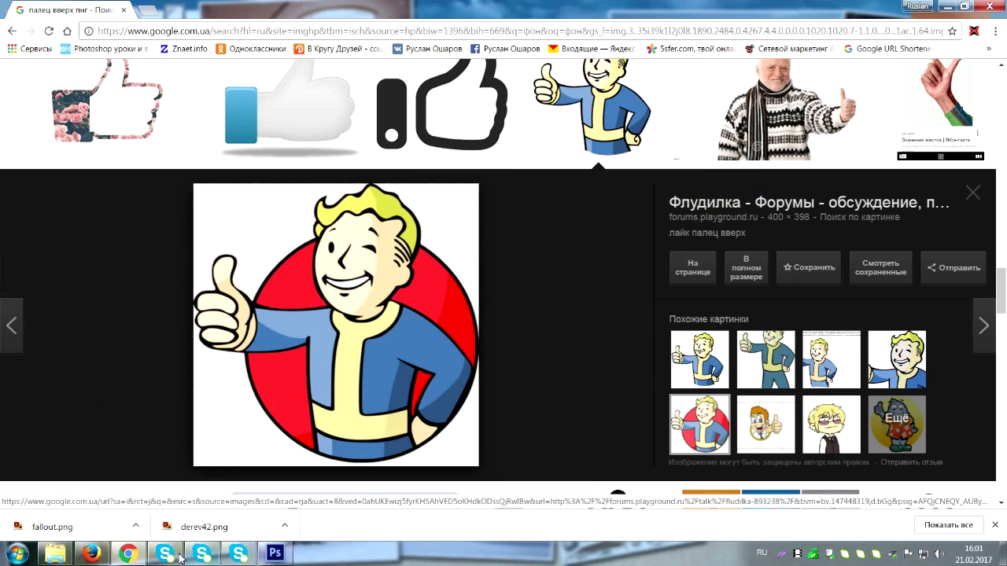
pyautogui.click(128, 554)
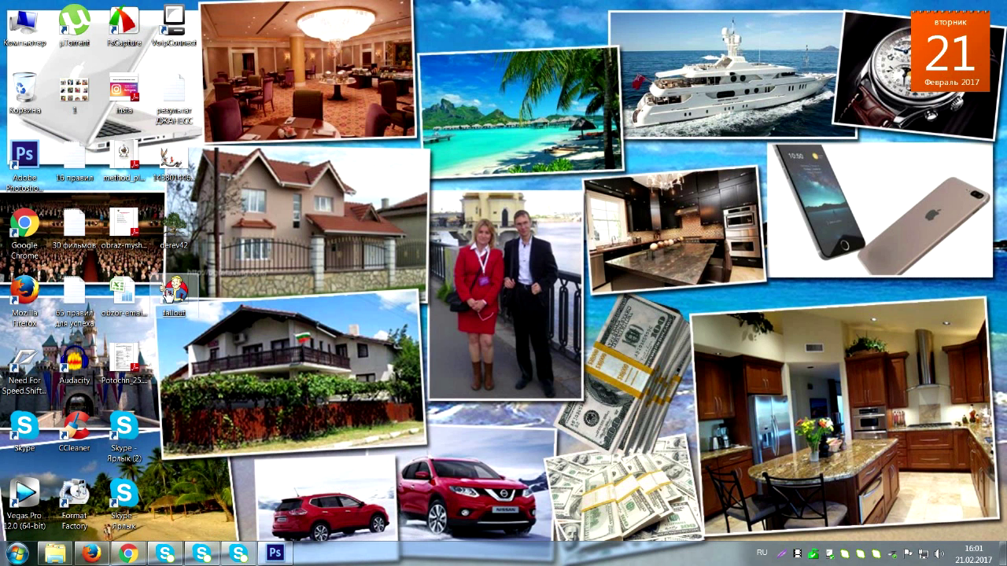
pyautogui.moveTo(174, 295); pyautogui.dragTo(393, 364)
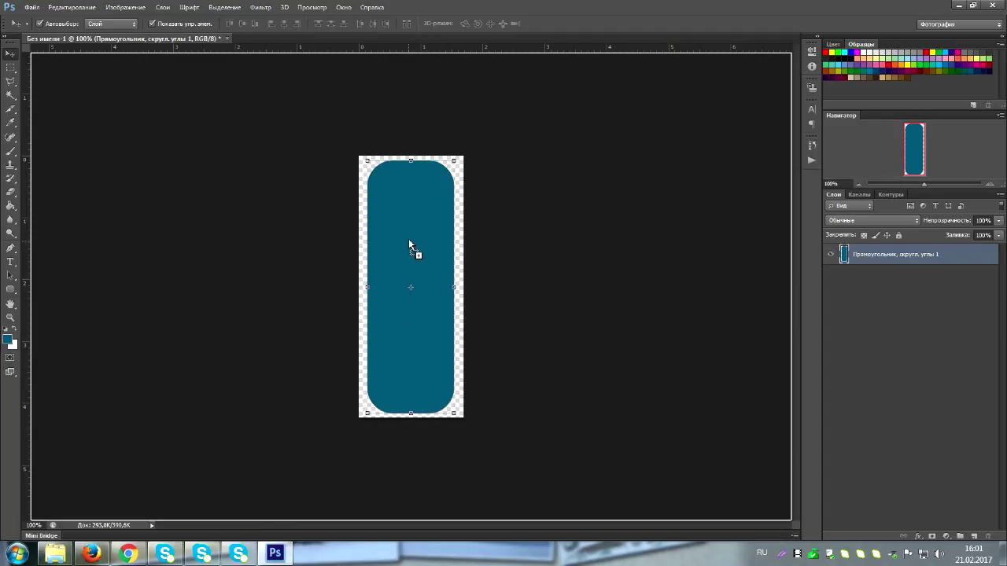
pyautogui.moveTo(409, 238); pyautogui.dragTo(409, 236)
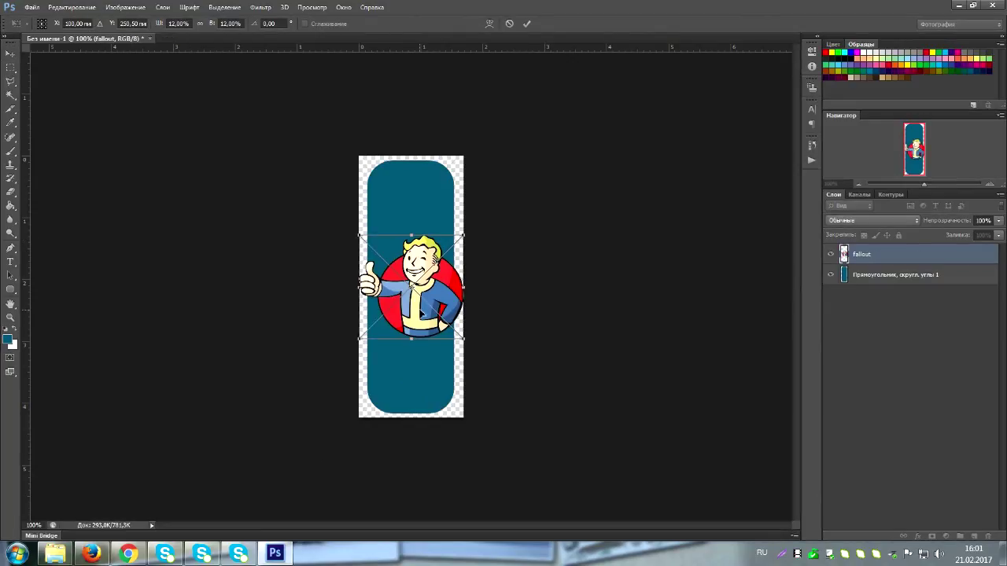
# Scale the placed figure to about 9.84% × 9.89% and position it near the teal rectangle's upper edge at X 98, Y 103 px.
pyautogui.moveTo(423, 304); pyautogui.dragTo(412, 225)
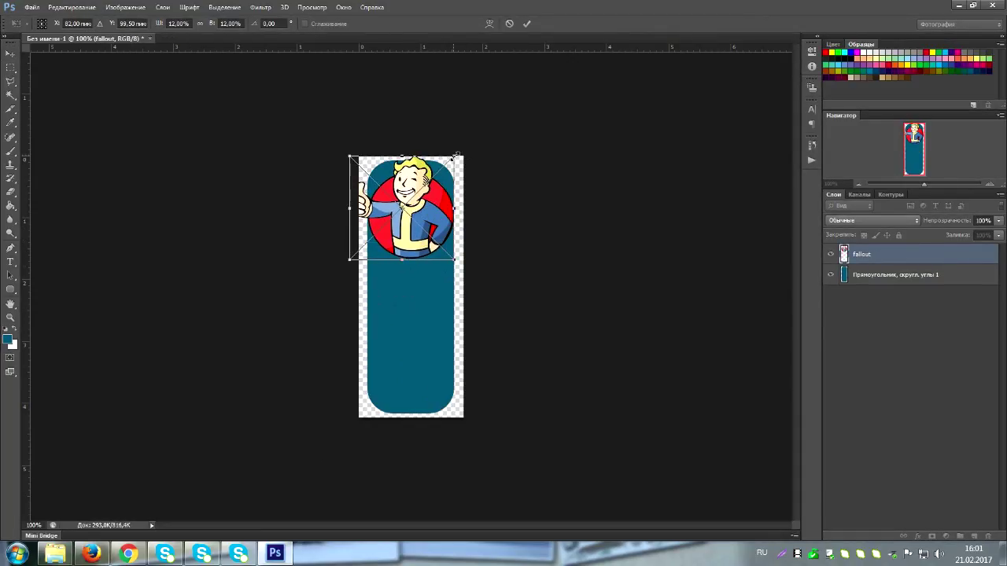
pyautogui.moveTo(455, 157); pyautogui.dragTo(442, 165)
pyautogui.moveTo(409, 214)
pyautogui.mouseDown()
pyautogui.moveTo(430, 206)
pyautogui.moveTo(418, 231)
pyautogui.moveTo(406, 230)
pyautogui.mouseUp()
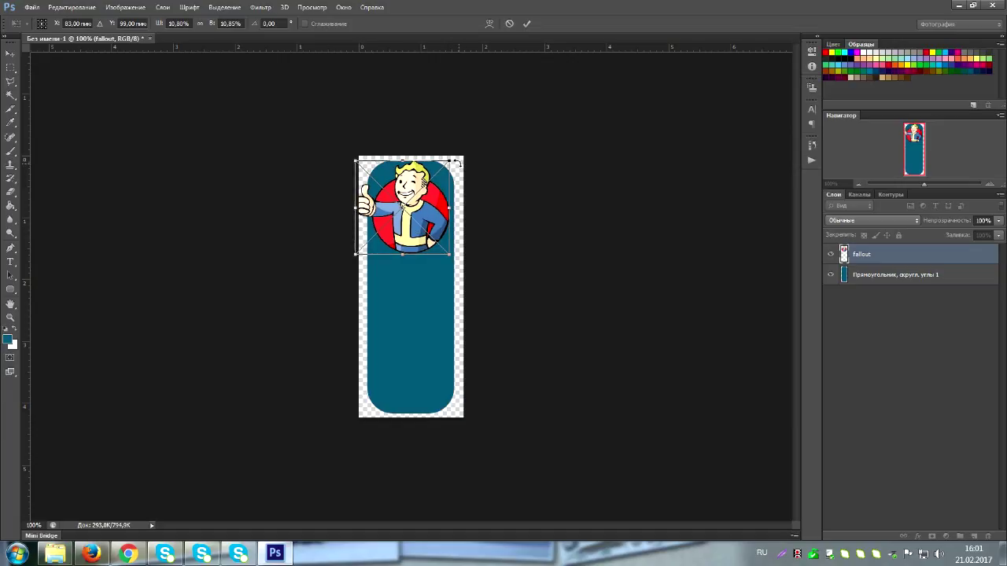
pyautogui.moveTo(450, 161); pyautogui.dragTo(441, 168)
pyautogui.moveTo(412, 228); pyautogui.dragTo(419, 206)
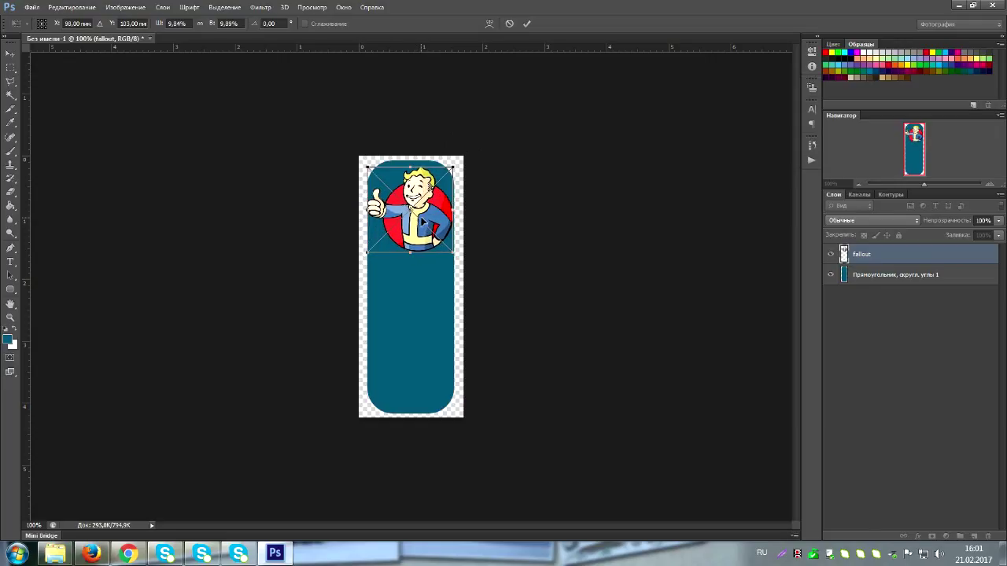
# Nudge the figure left to X 83 px so its thumb extends past the teal rectangle, and apply the placement.
pyautogui.press('Left')
pyautogui.press('Left')
pyautogui.press('Left')
pyautogui.press('Left')
pyautogui.press('Left')
pyautogui.press('Left')
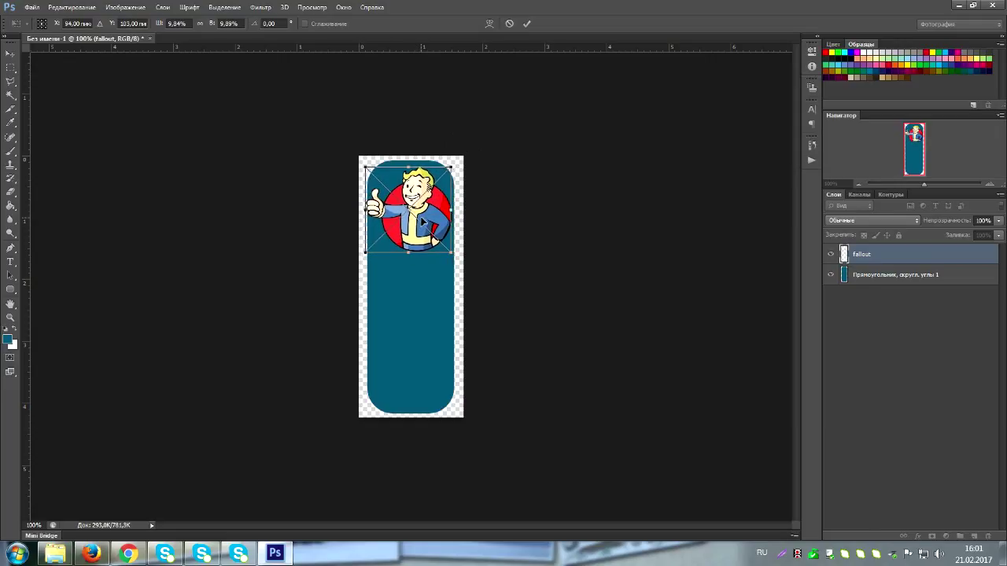
pyautogui.press('Left')
pyautogui.press('Left')
pyautogui.press('Left')
pyautogui.press('Left')
pyautogui.press('Left')
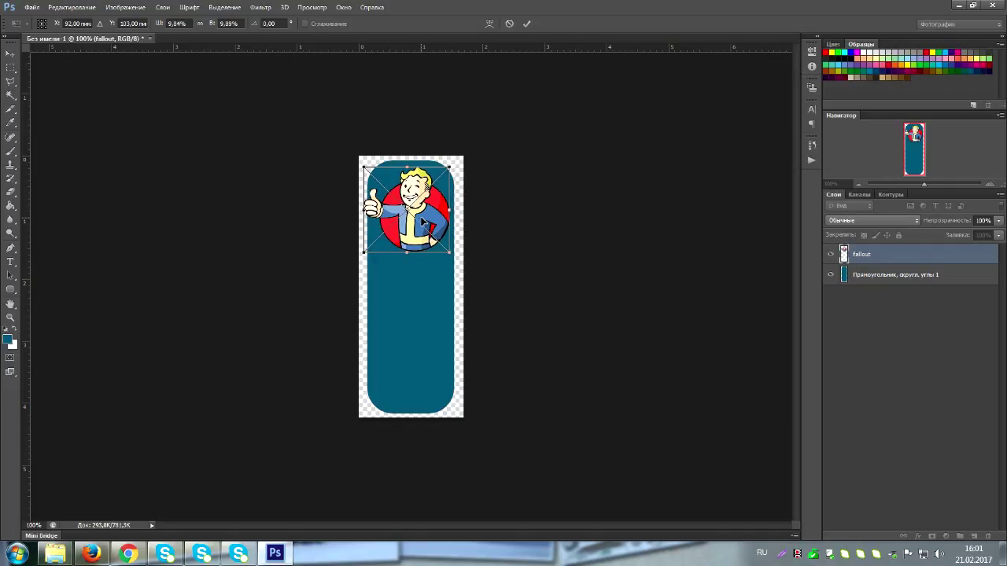
pyautogui.press('Left')
pyautogui.press('Left')
pyautogui.press('Left')
pyautogui.press('Left')
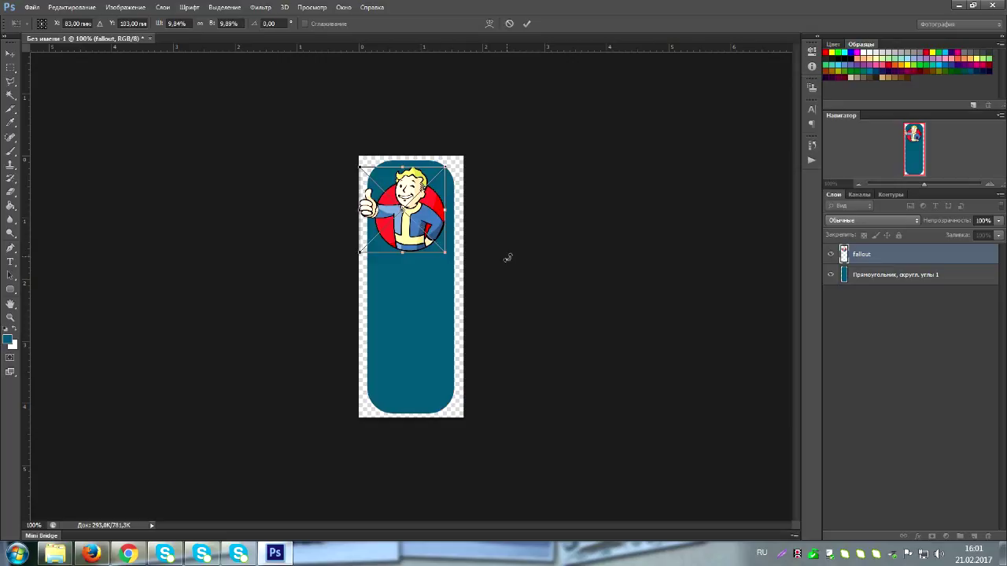
pyautogui.press('Return')
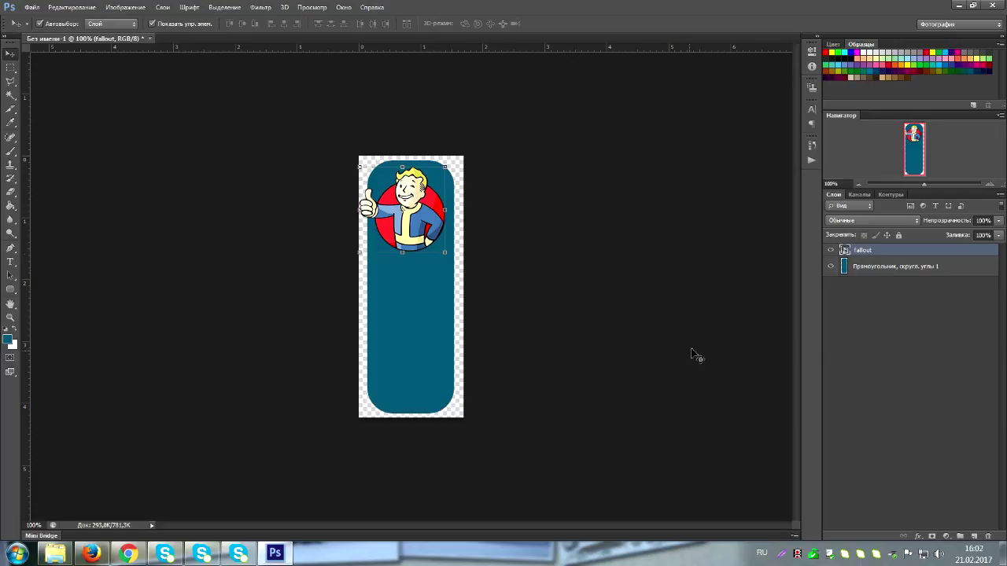
# Start a text line on the teal rectangle below the figure and clear the trial text from it.
pyautogui.press('t')
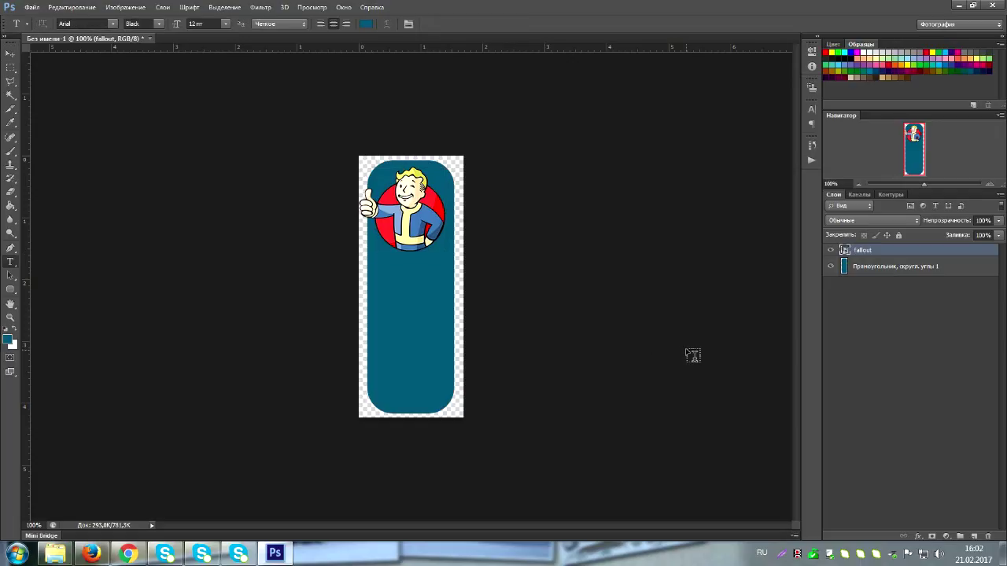
pyautogui.click(397, 301)
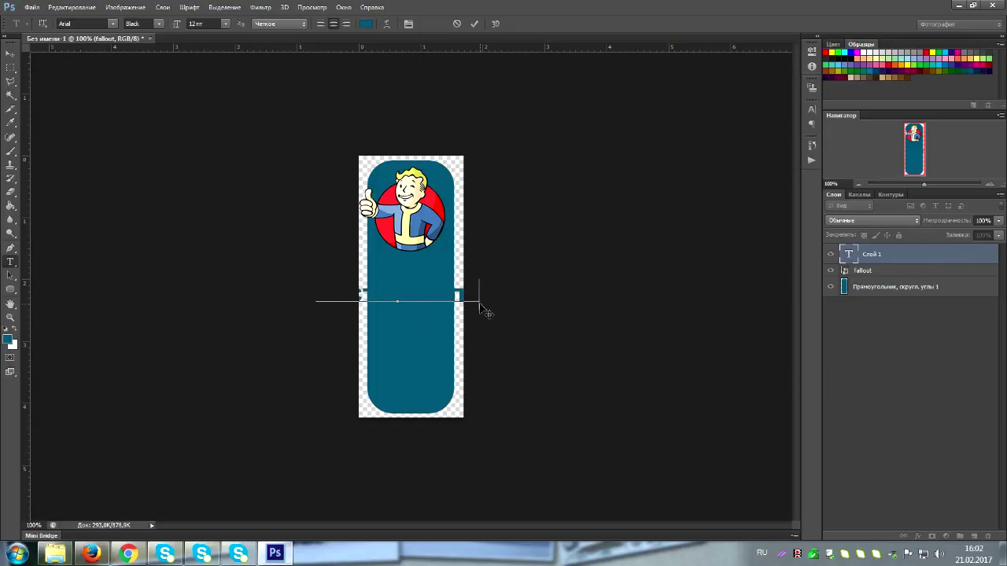
pyautogui.press('BackSpace')
pyautogui.press('BackSpace')
pyautogui.press('BackSpace')
pyautogui.press('BackSpace')
pyautogui.press('BackSpace')
pyautogui.press('BackSpace')
pyautogui.press('BackSpace')
pyautogui.press('BackSpace')
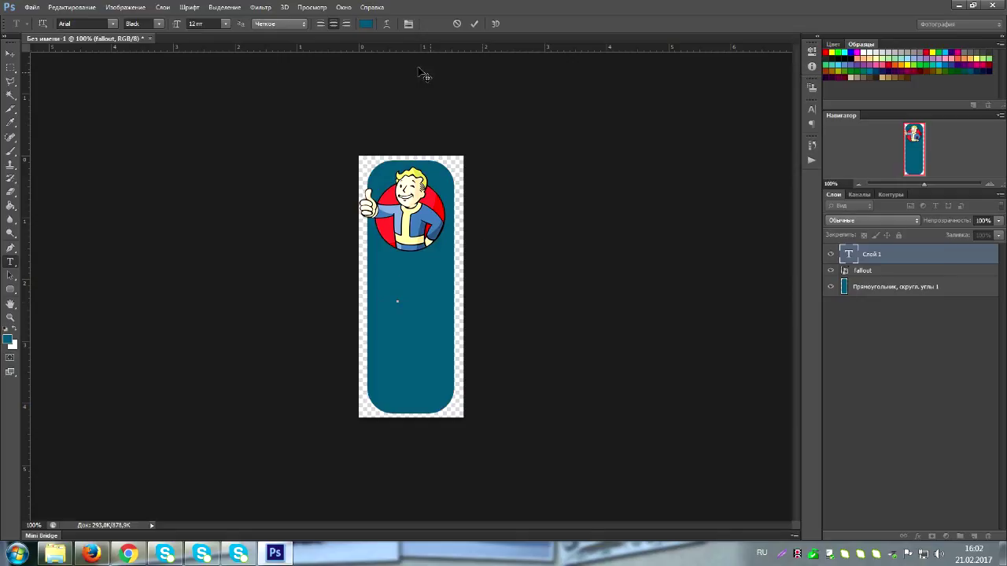
# Set the caption's text color to near-white #f9f9f9.
pyautogui.click(366, 23)
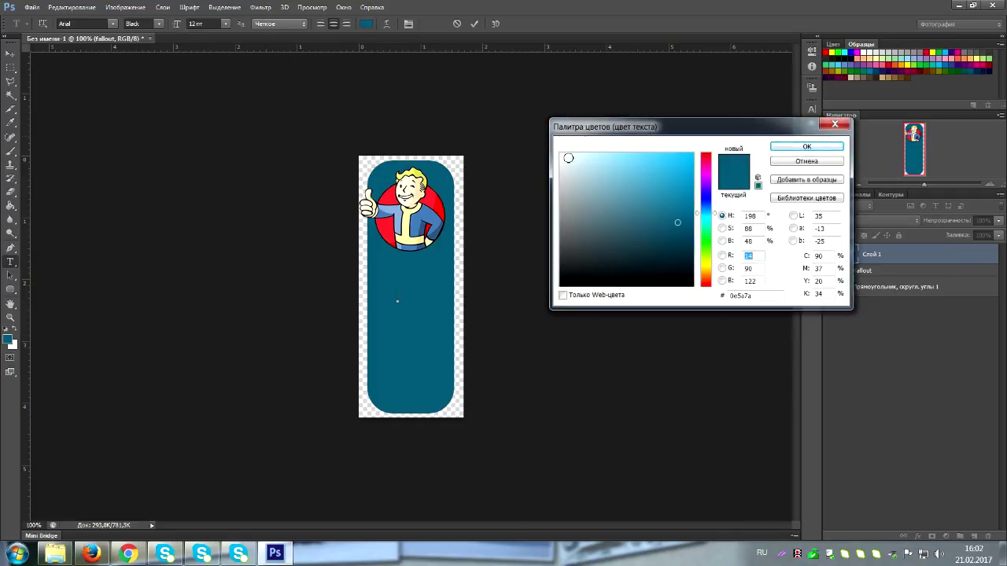
pyautogui.click(560, 154)
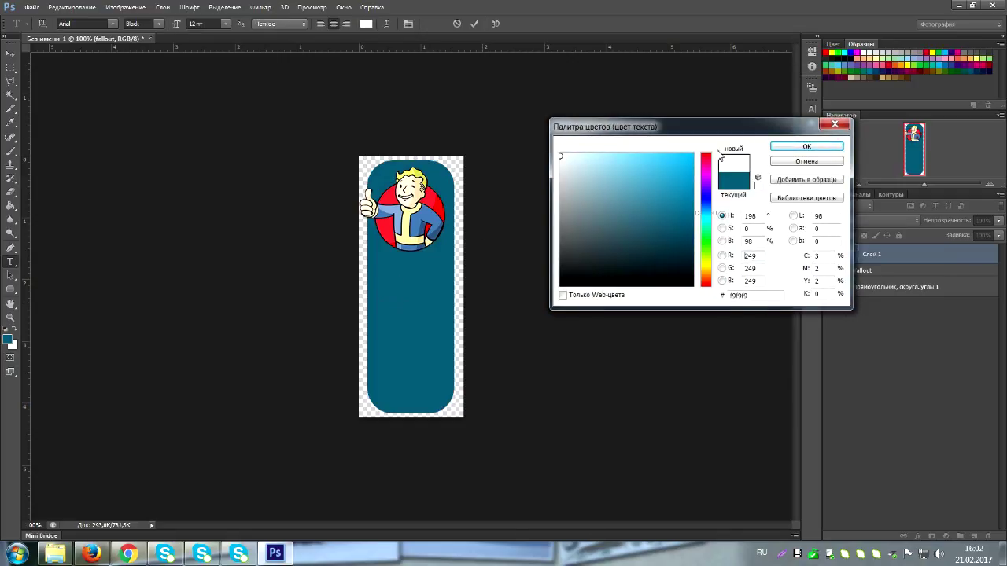
pyautogui.click(804, 147)
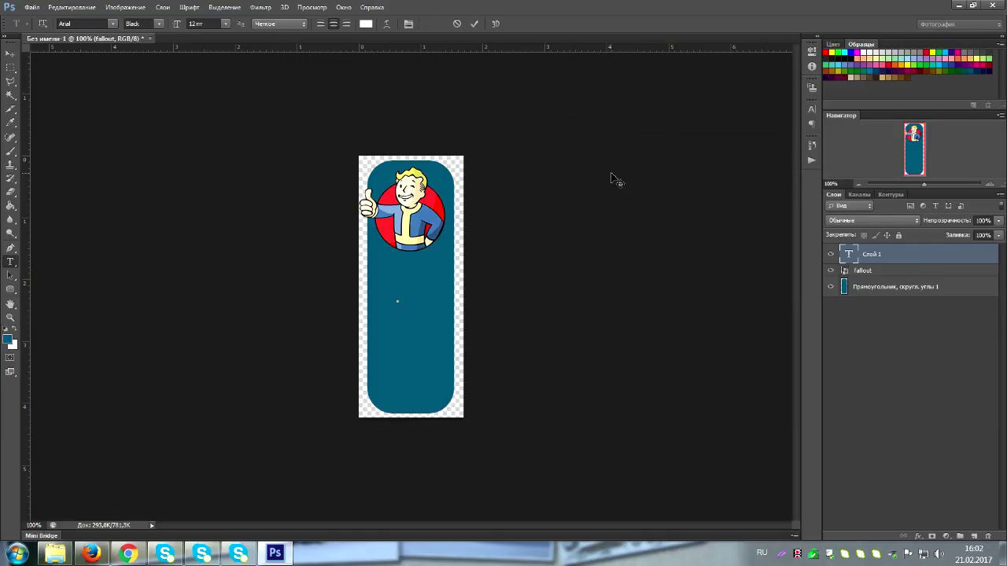
# Enter the caption "Тестовый паблик" on two lines below the figure and commit the text.
pyautogui.write('T')
pyautogui.write('ЕСТОВА')
pyautogui.write('Й')
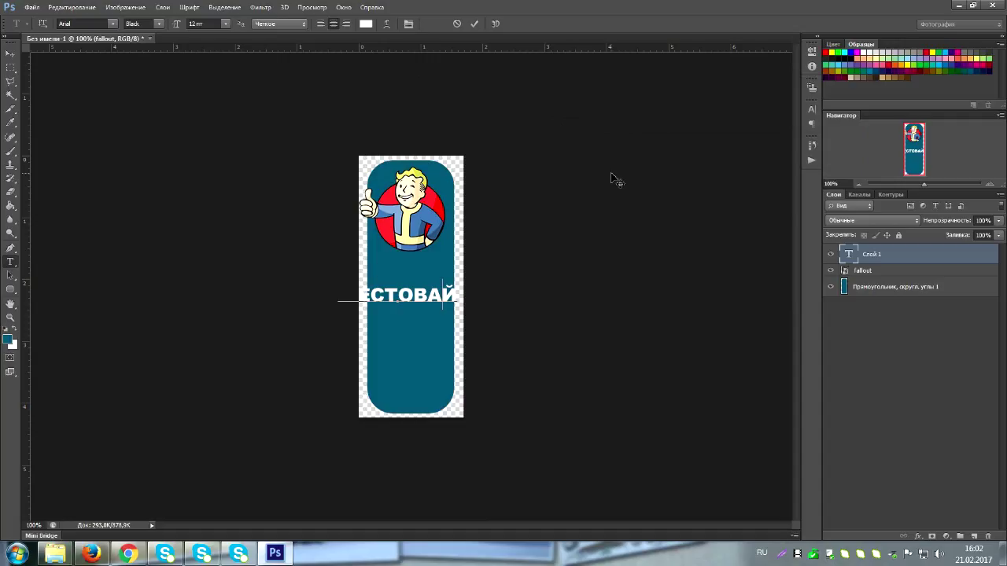
pyautogui.press('BackSpace')
pyautogui.press('BackSpace')
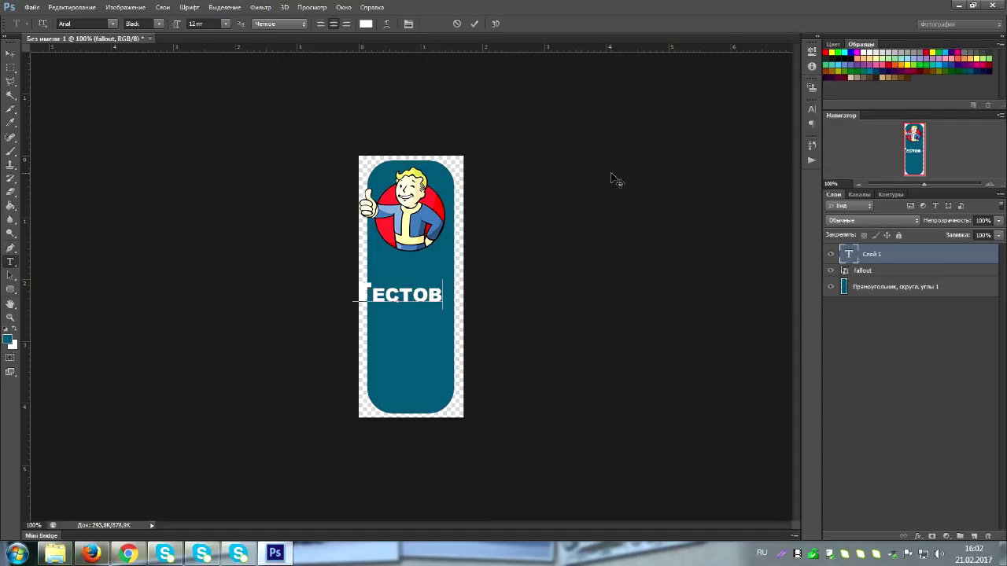
pyautogui.write('ЫЙ')
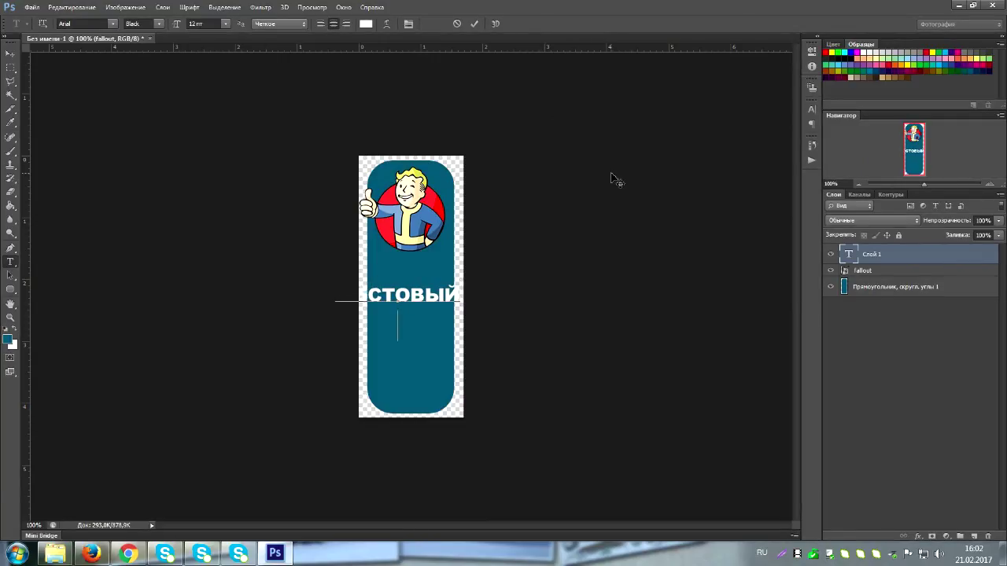
pyautogui.press('Return')
pyautogui.write('П')
pyautogui.write('А')
pyautogui.write('блик')
pyautogui.click(11, 53)
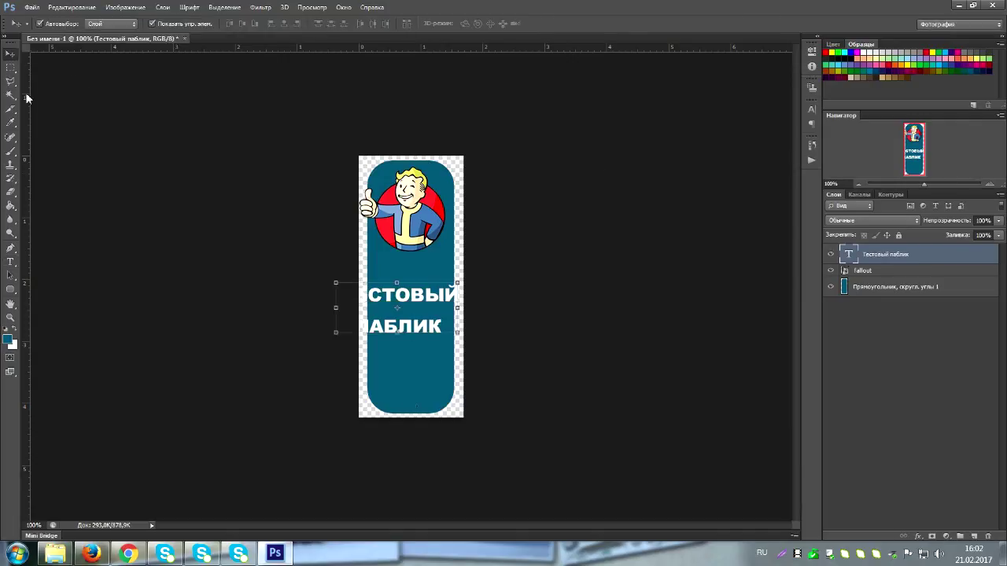
# Scale the caption to about 62.37% × 65.12%, position it just below the figure at X 99, Y 234 px, and apply the transformation.
pyautogui.click(457, 334)
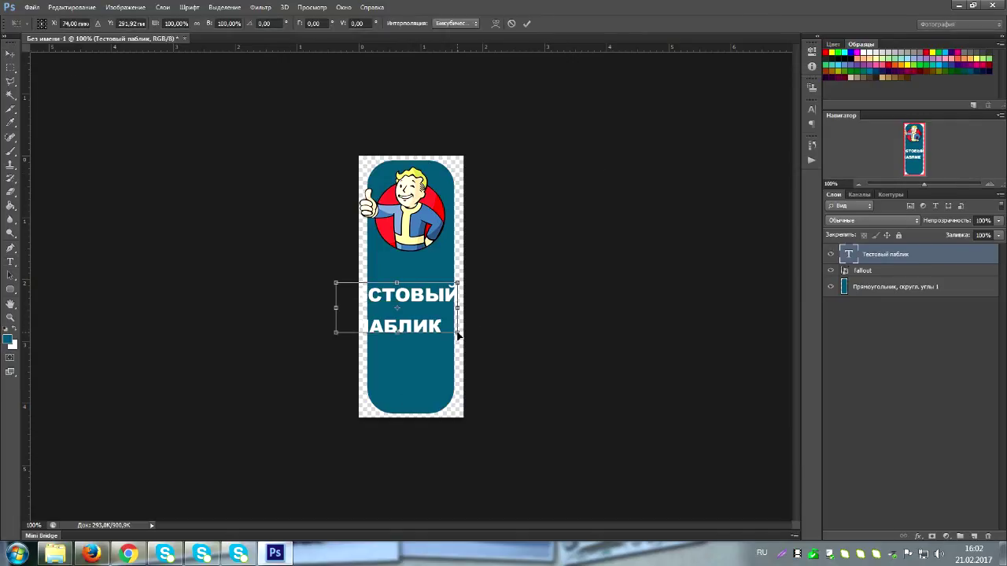
pyautogui.moveTo(458, 335); pyautogui.dragTo(414, 311)
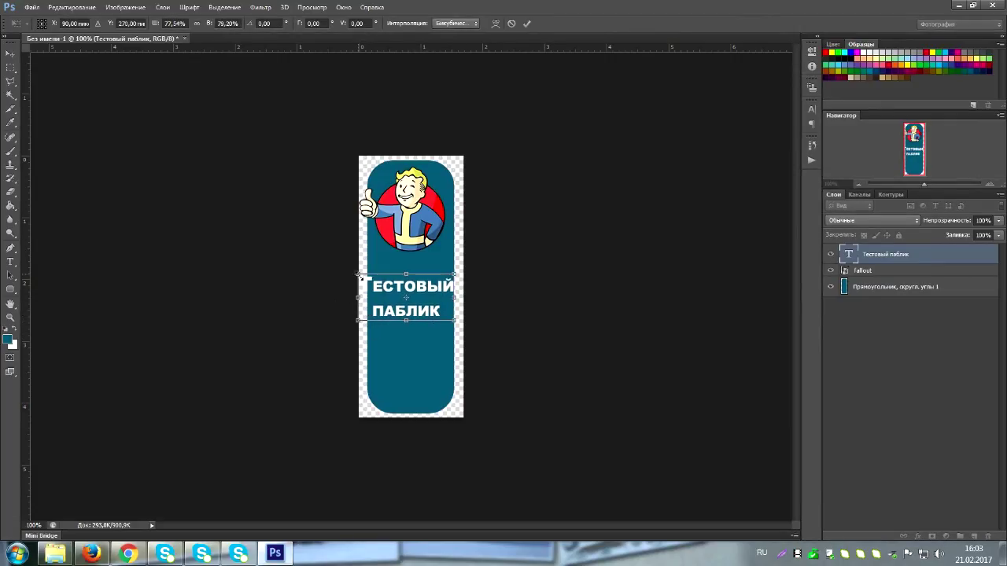
pyautogui.moveTo(359, 276); pyautogui.dragTo(372, 280)
pyautogui.moveTo(427, 313); pyautogui.dragTo(426, 292)
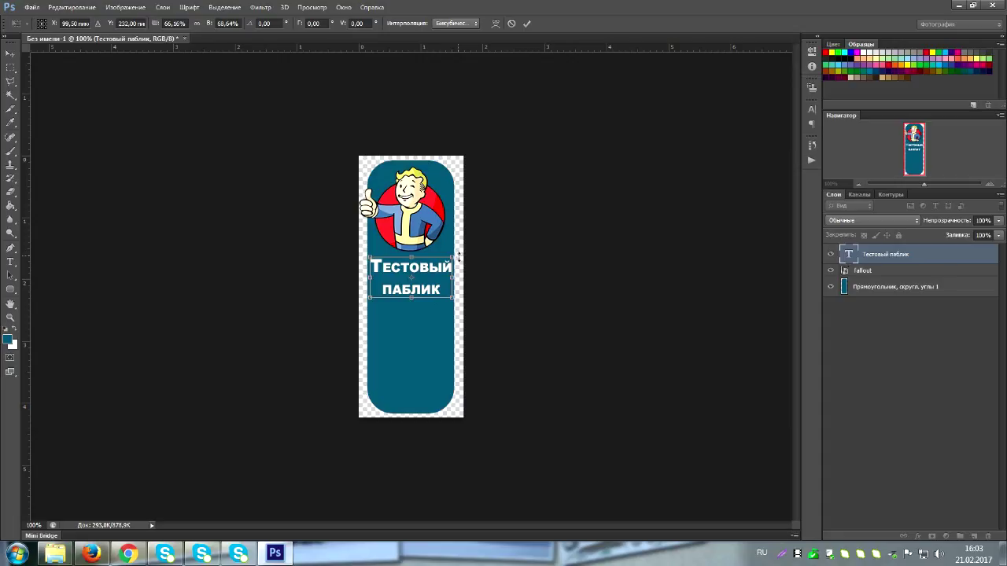
pyautogui.moveTo(454, 257); pyautogui.dragTo(433, 290)
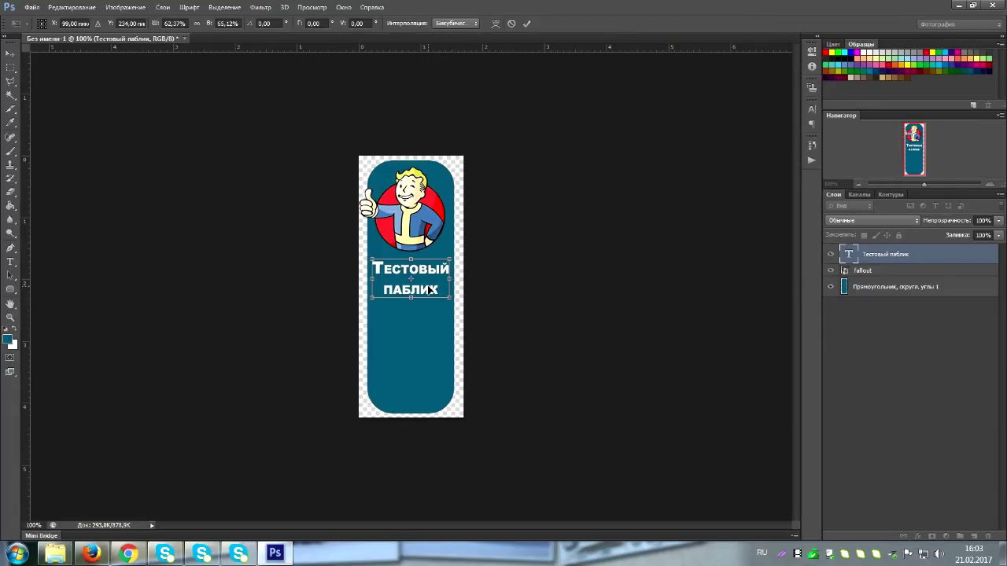
pyautogui.press('Return')
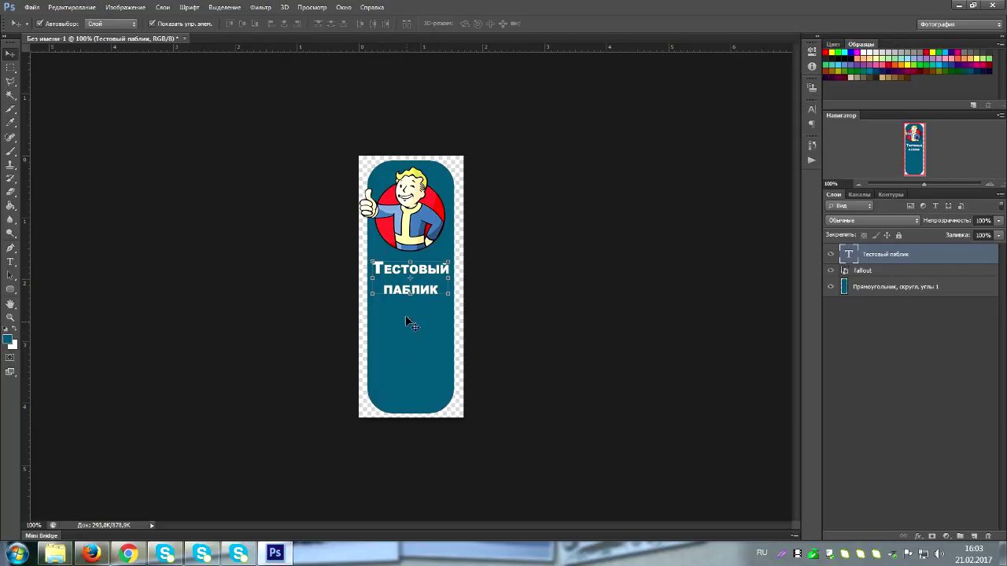
pyautogui.click(556, 340)
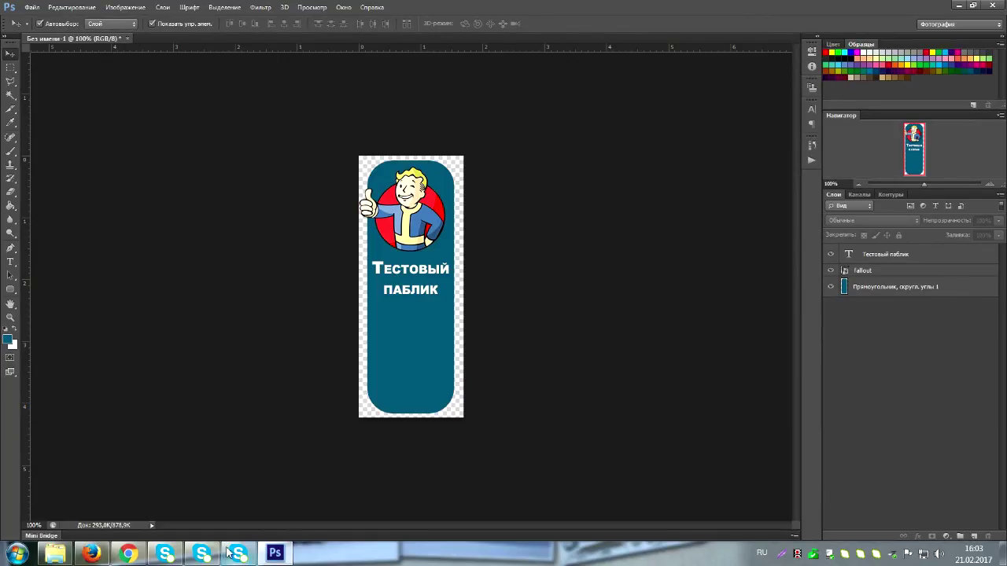
# Switch to Chrome and search Google Images for "фон".
pyautogui.click(129, 555)
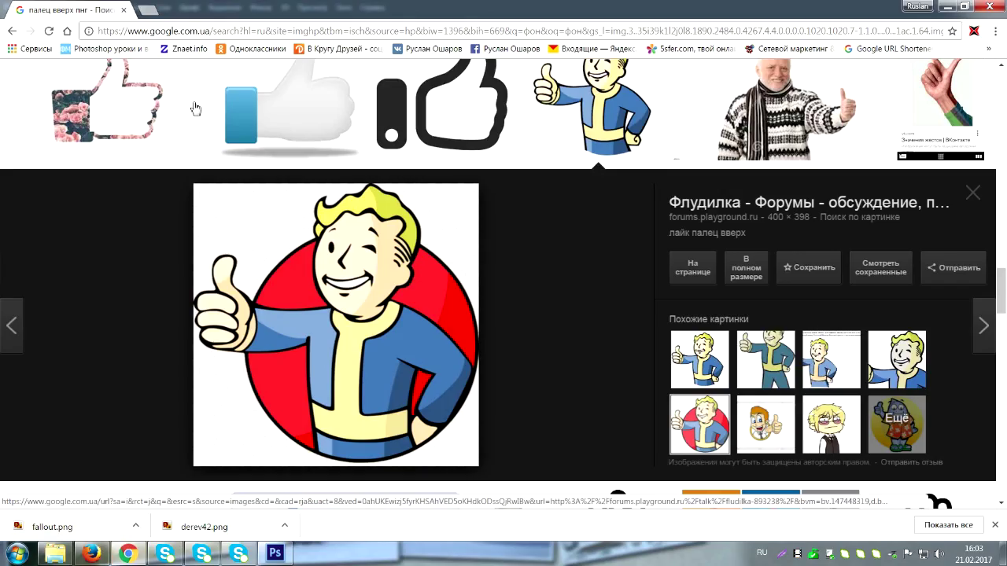
pyautogui.scroll(-8, 214, 179)
pyautogui.scroll(10, 214, 179)
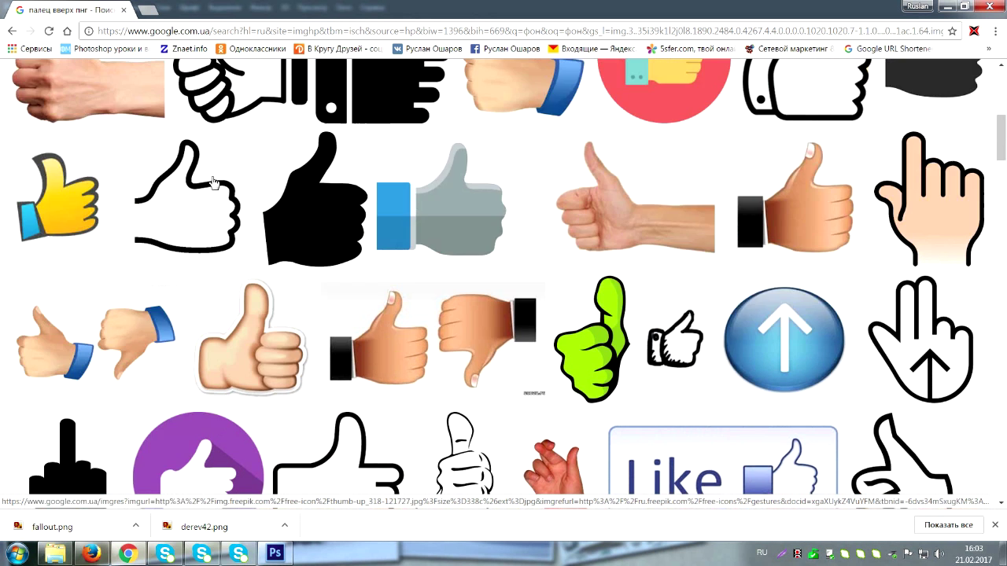
pyautogui.moveTo(216, 92); pyautogui.dragTo(109, 92)
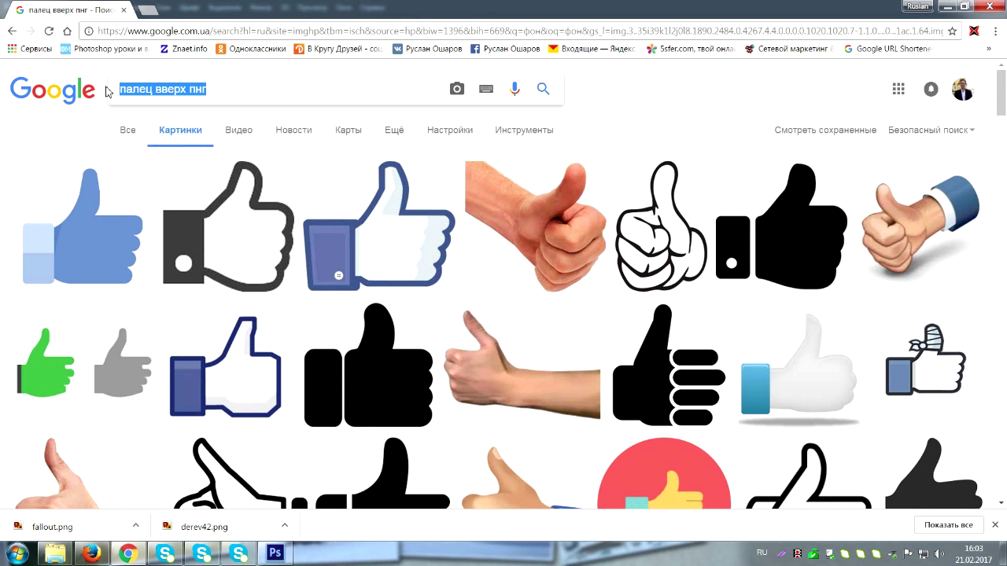
pyautogui.write('фон')
pyautogui.press('Return')
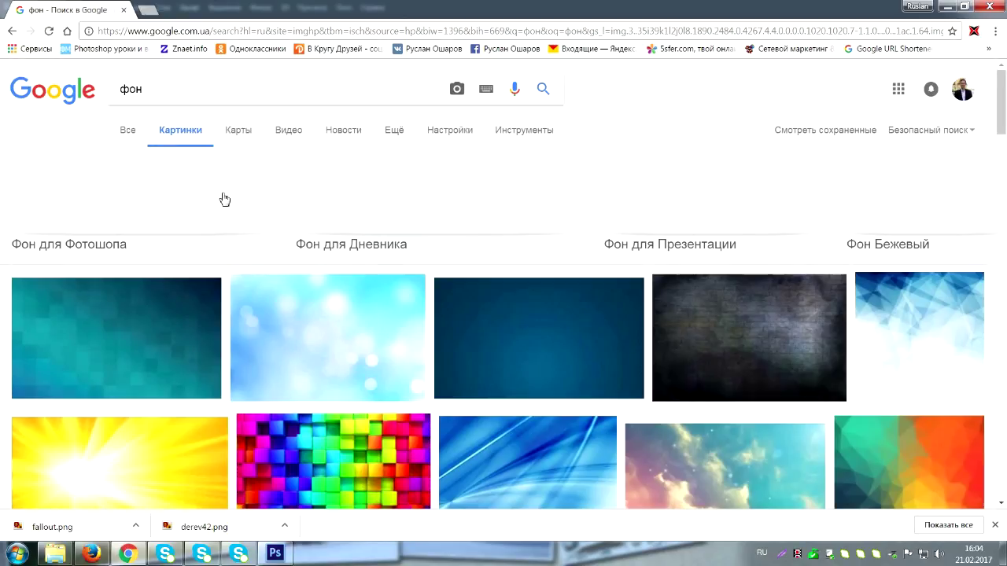
# Find the light-blue wooden plank background from Pixabay and save it to the desktop as a JPEG named background-texture-1014963__340.
pyautogui.scroll(-4, 494, 366)
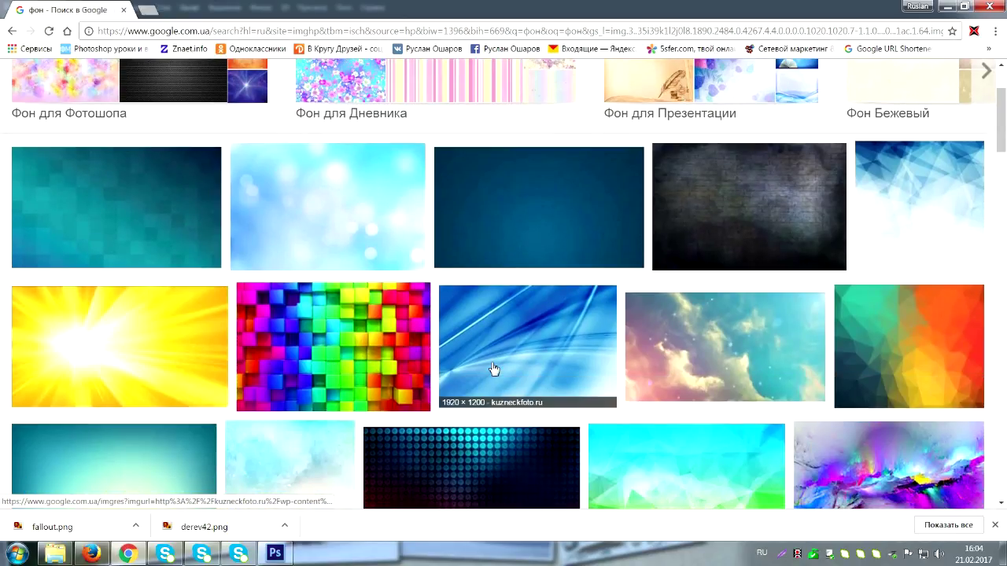
pyautogui.scroll(-8, 494, 366)
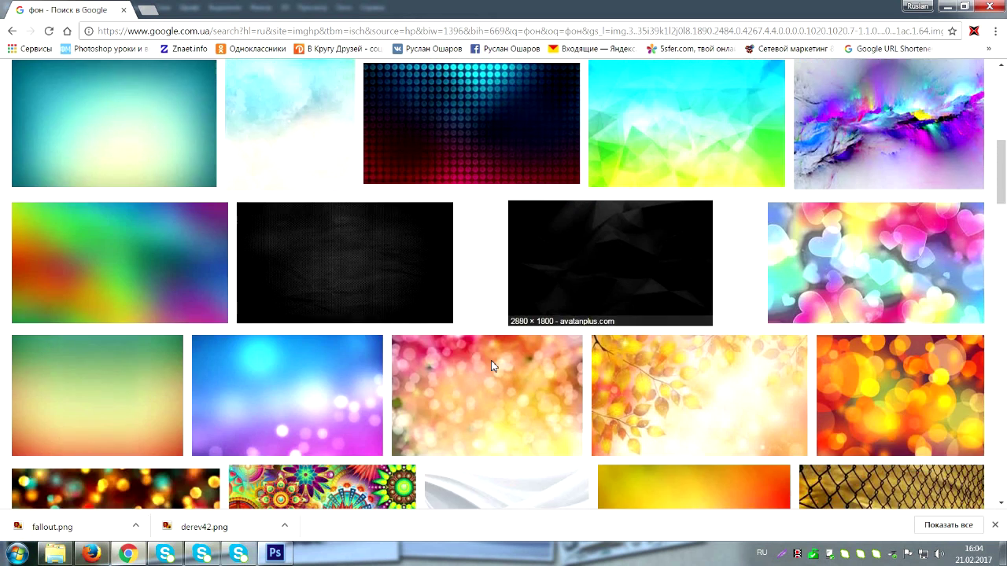
pyautogui.scroll(-2, 494, 366)
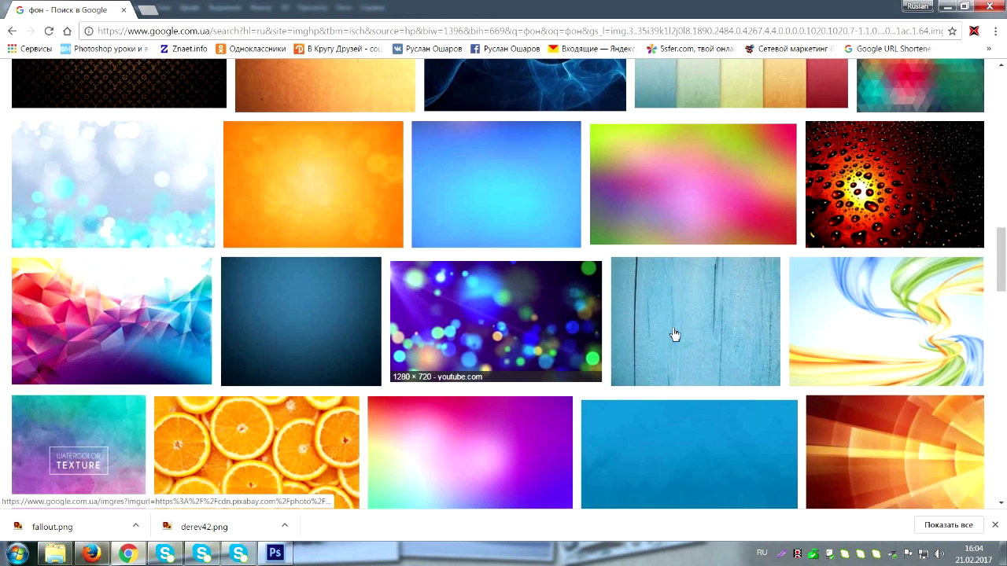
pyautogui.click(681, 333)
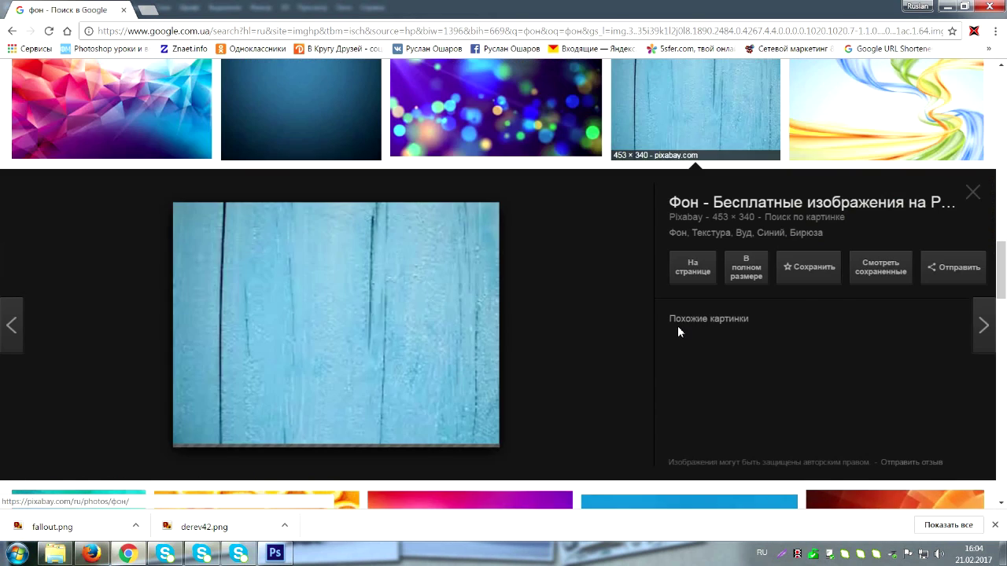
pyautogui.rightClick(315, 323)
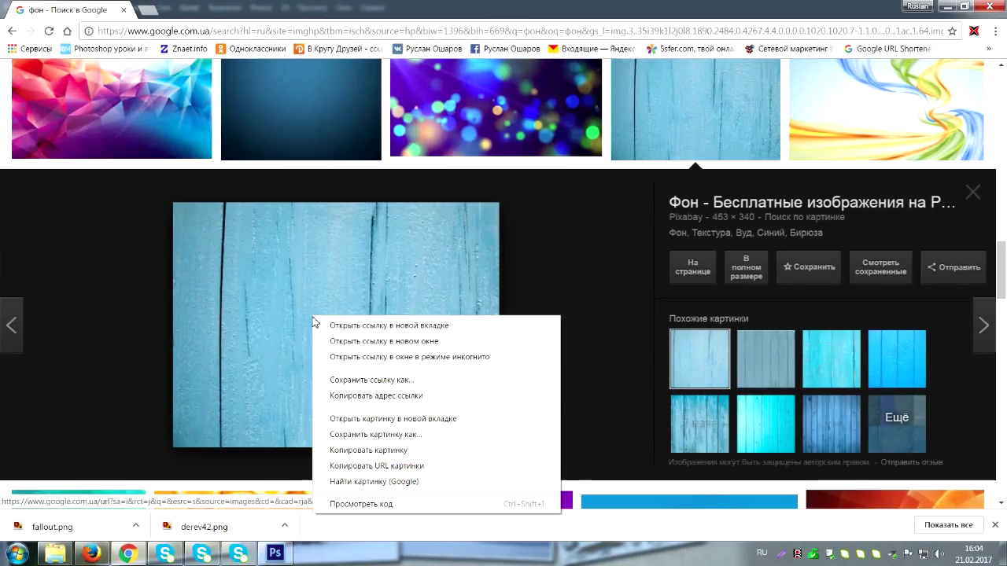
pyautogui.click(347, 437)
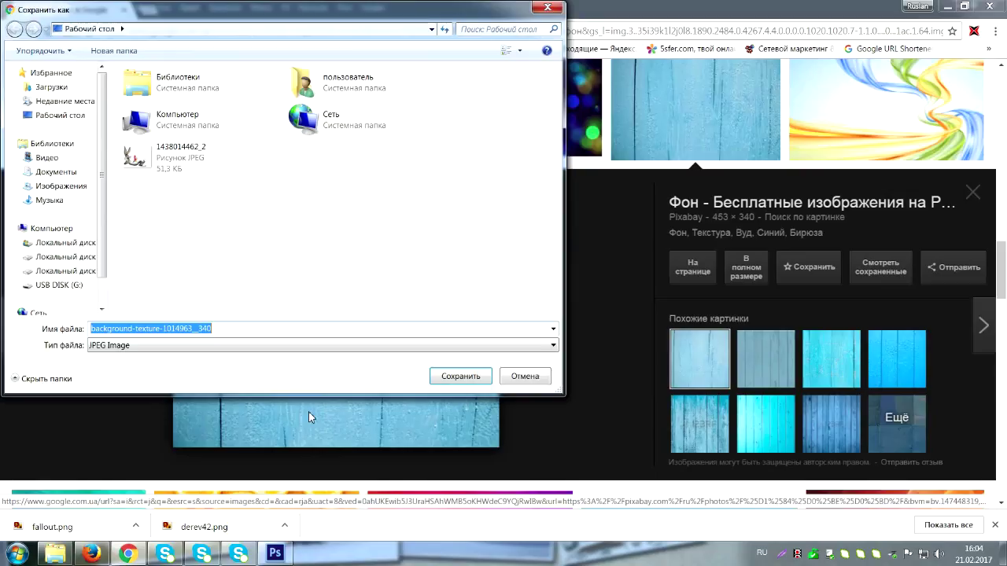
pyautogui.click(459, 379)
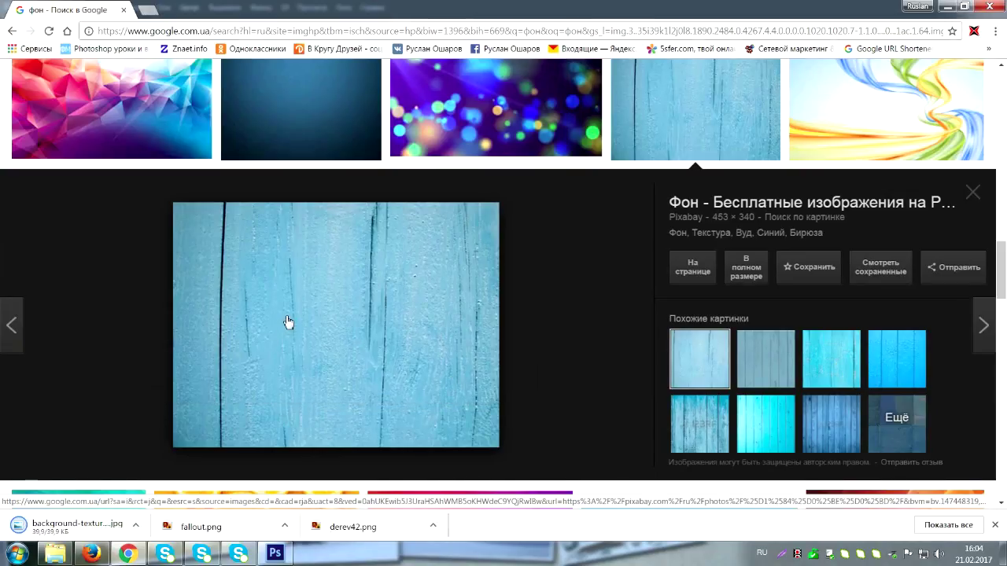
# Copy the wooden plank image and paste it into the Photoshop avatar directly above the rounded rectangle layer.
pyautogui.rightClick(288, 316)
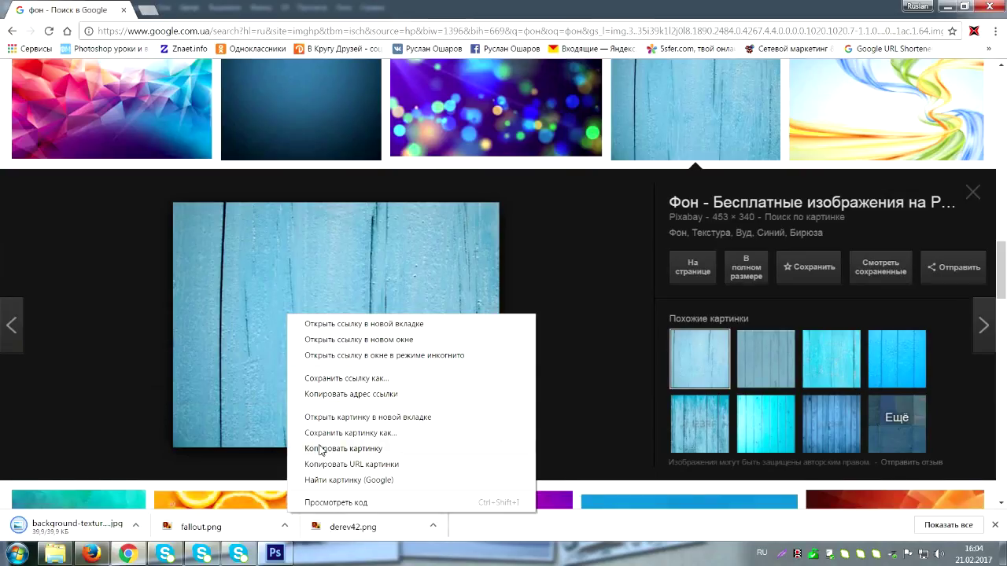
pyautogui.click(320, 449)
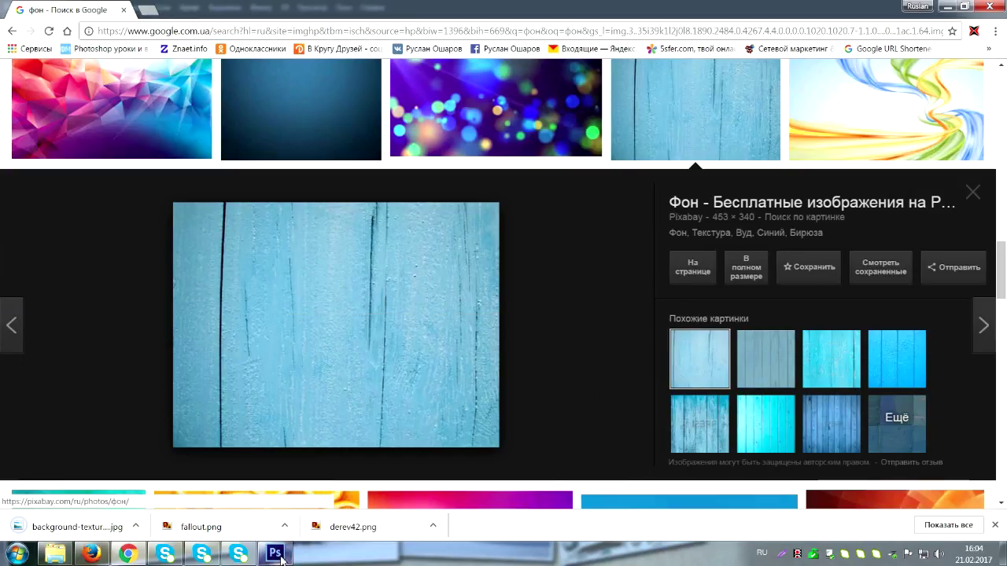
pyautogui.moveTo(276, 558)
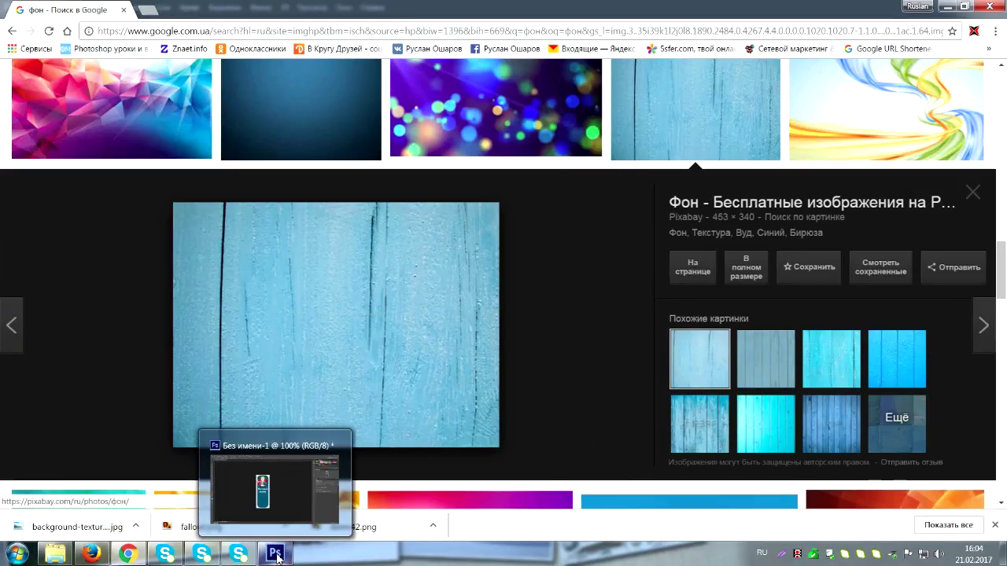
pyautogui.click(276, 556)
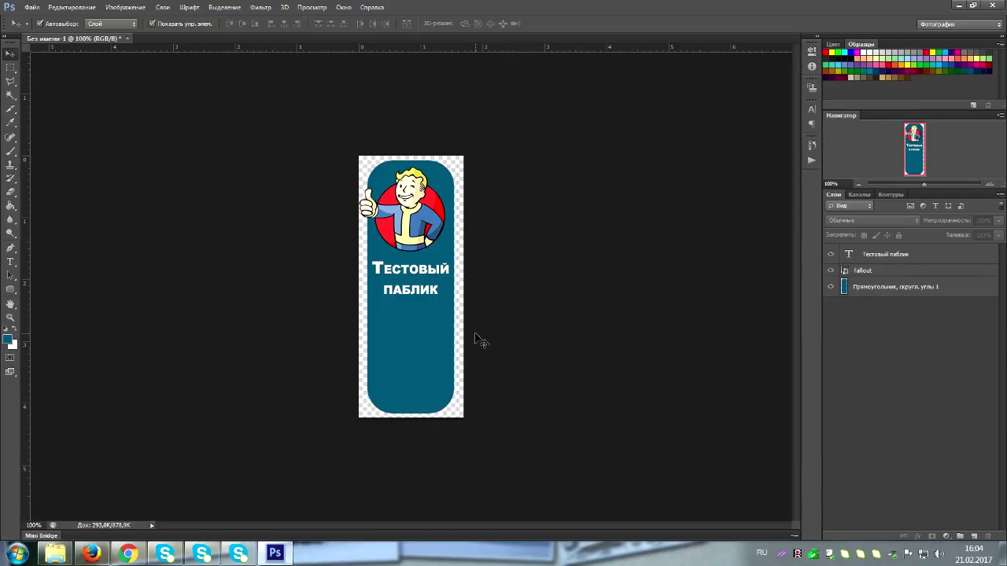
pyautogui.click(909, 289)
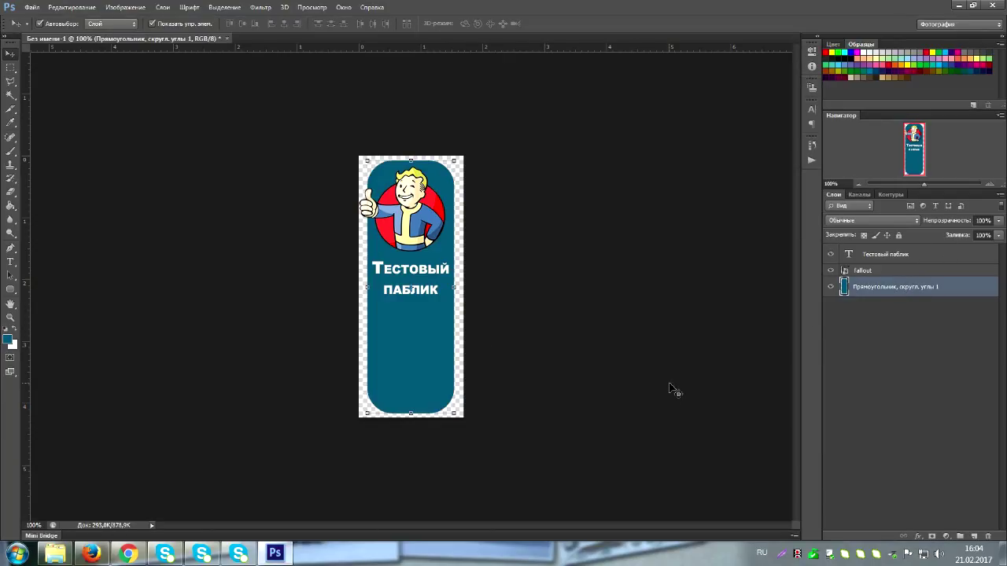
pyautogui.hotkey('ctrl', 'v')
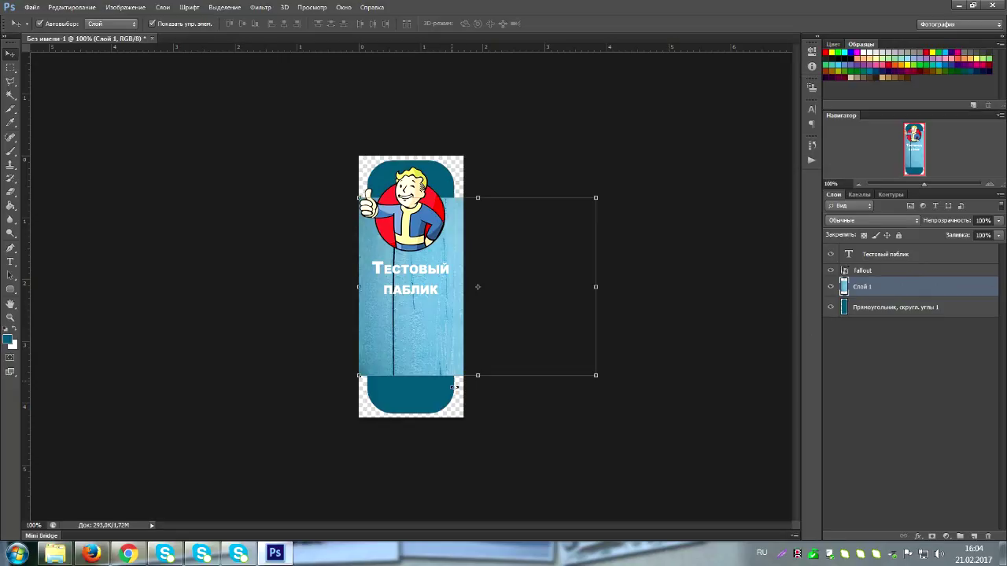
# Stretch the wood texture vertically to about 147.06% so it spans the full canvas height, and apply the transformation.
pyautogui.moveTo(479, 375); pyautogui.dragTo(475, 423)
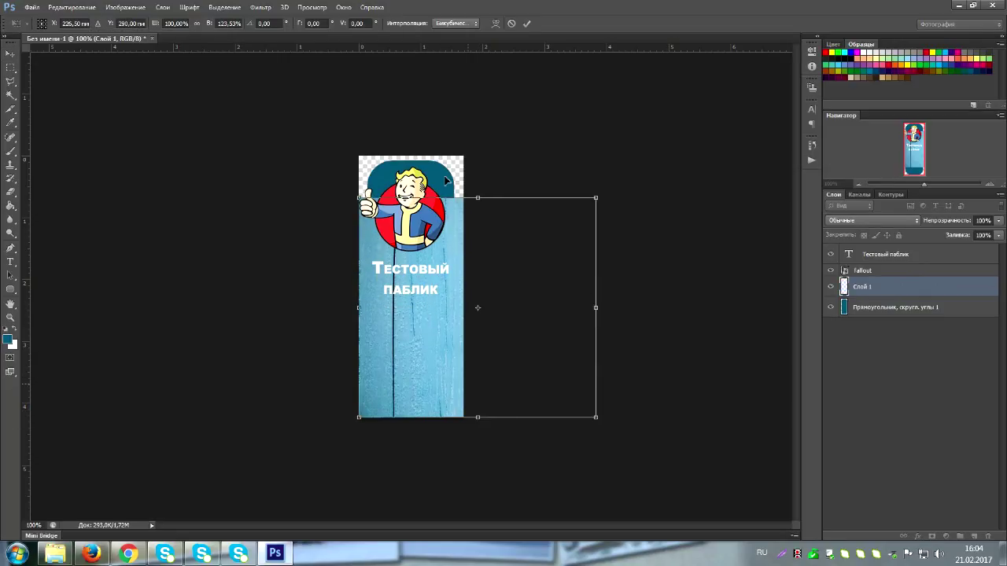
pyautogui.moveTo(472, 182); pyautogui.dragTo(497, 156)
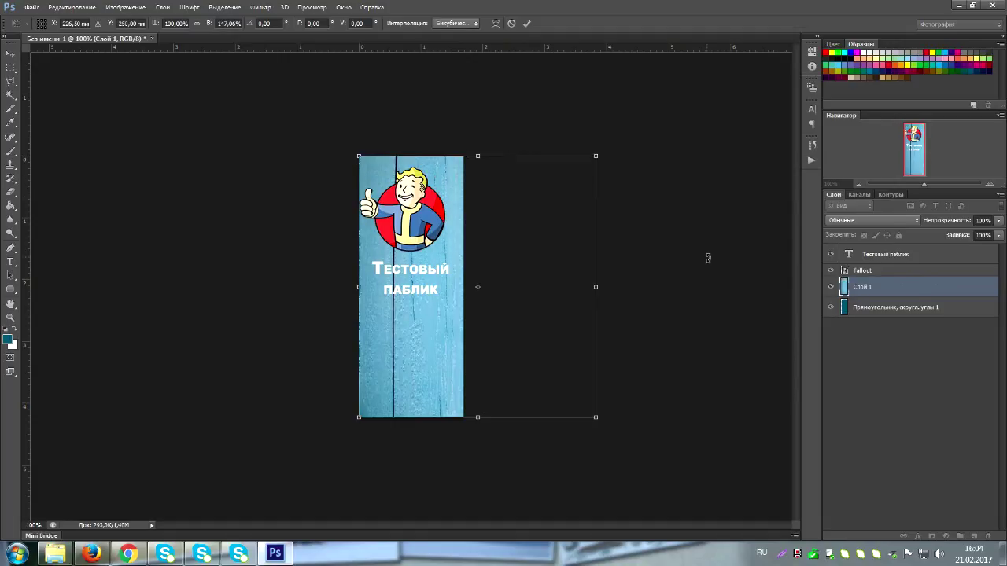
pyautogui.press('Return')
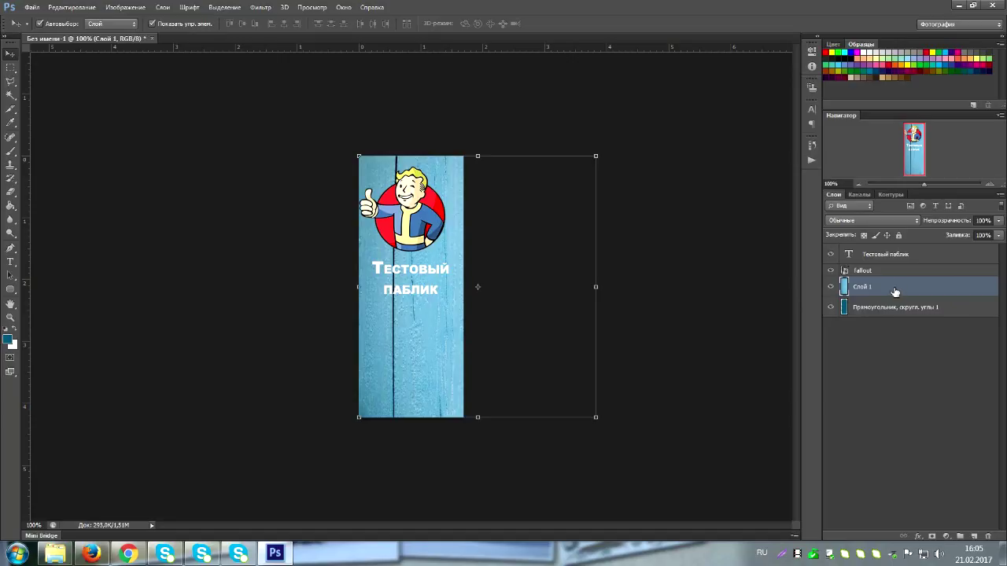
# Try the wood texture layer beneath the rounded rectangle layer, and return it above the rectangle.
pyautogui.moveTo(895, 292); pyautogui.dragTo(900, 314)
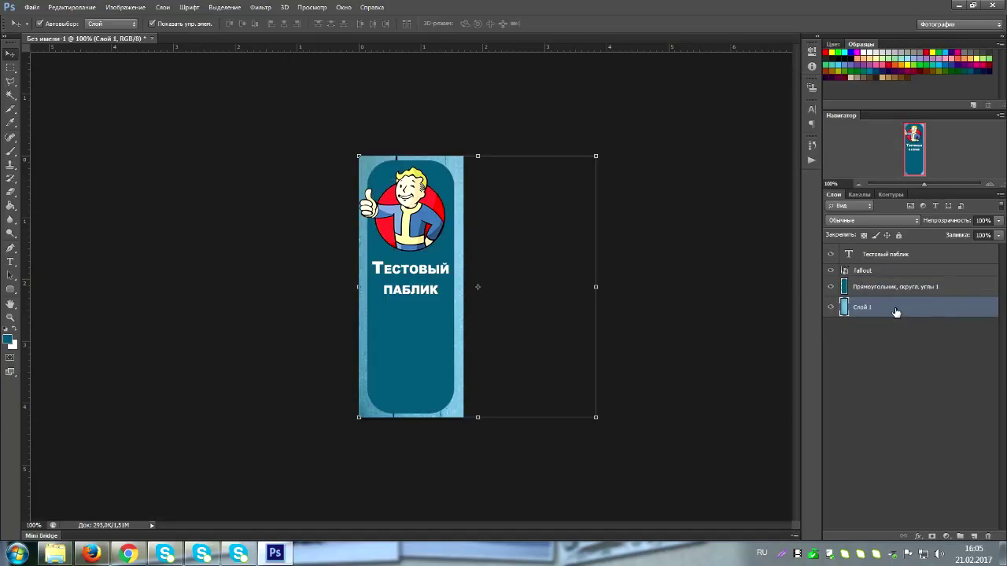
pyautogui.moveTo(896, 313); pyautogui.dragTo(896, 287)
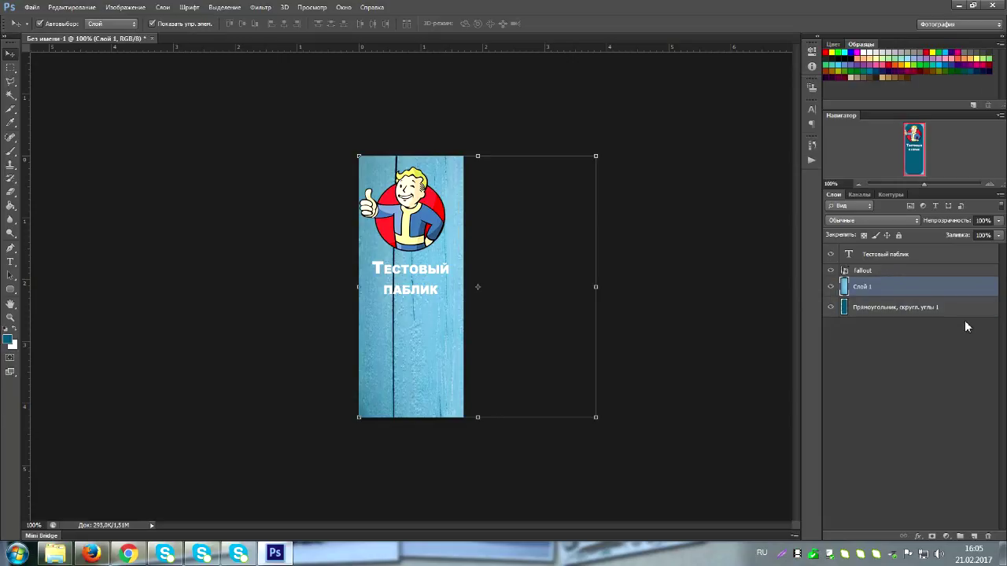
# Create a clipping mask from the wood texture layer onto the rounded rectangle layer beneath it.
pyautogui.rightClick(900, 289)
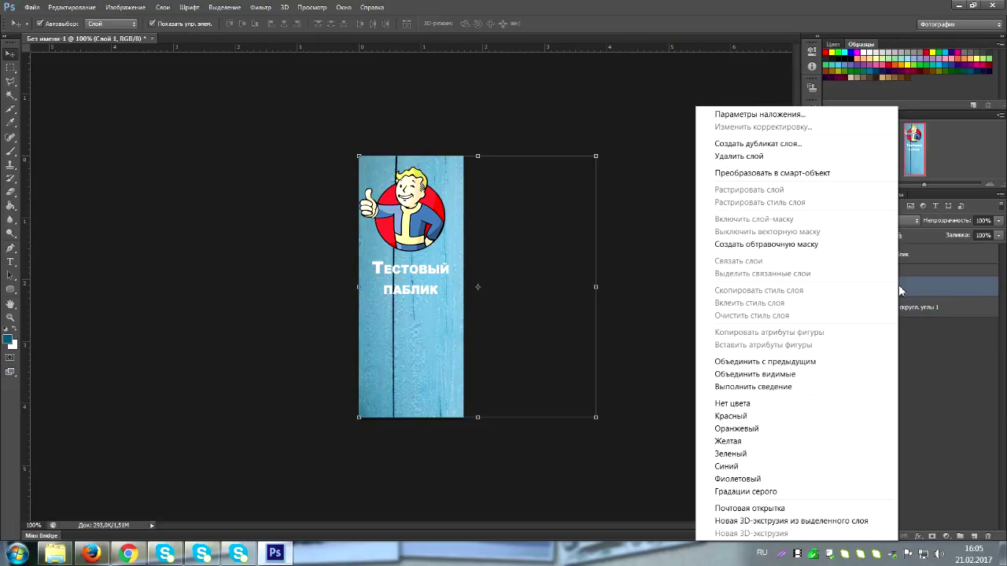
pyautogui.click(766, 245)
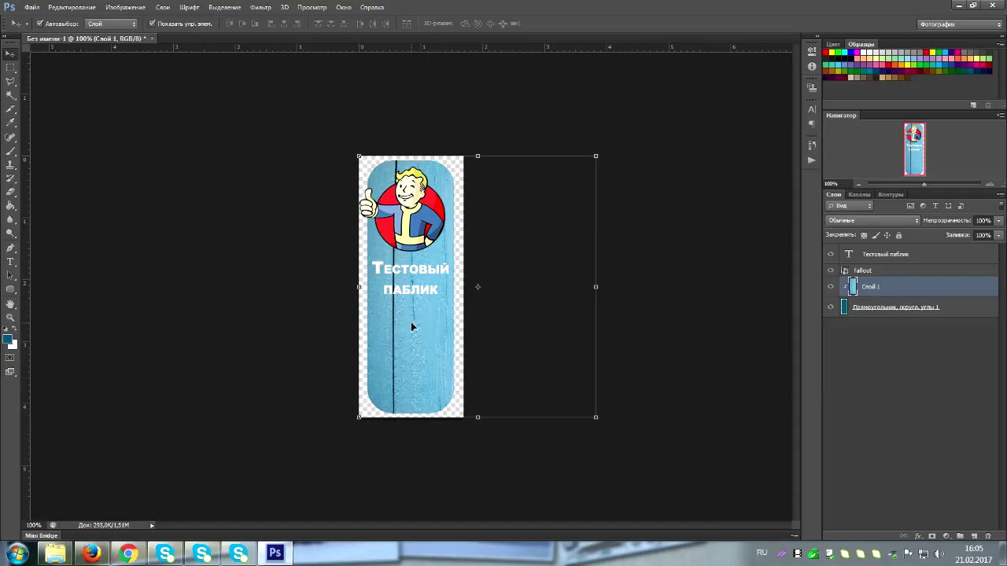
# Try Bevel & Emboss on the "Тестовый паблик" caption, and apply only a drop shadow layer style instead.
pyautogui.click(412, 292)
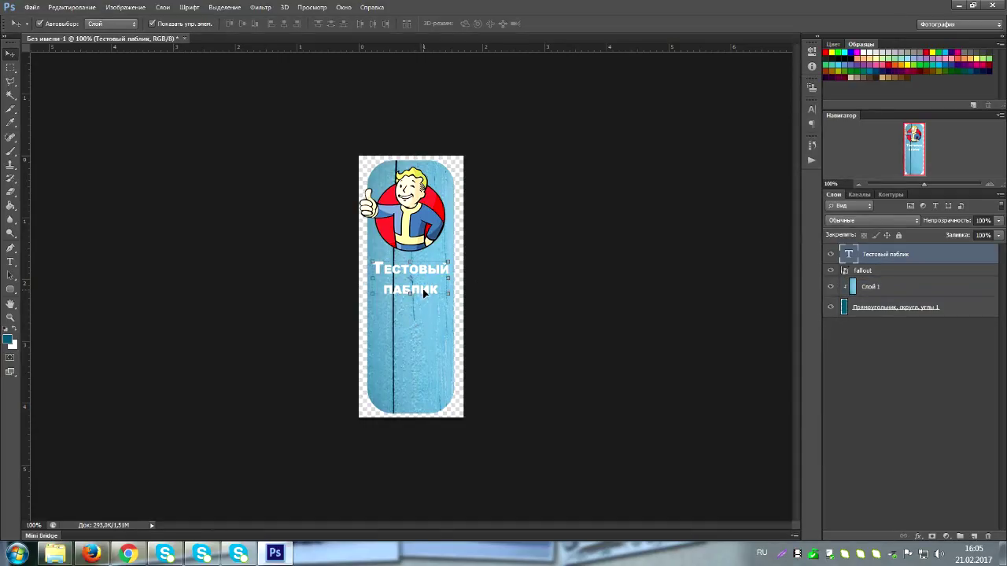
pyautogui.doubleClick(942, 260)
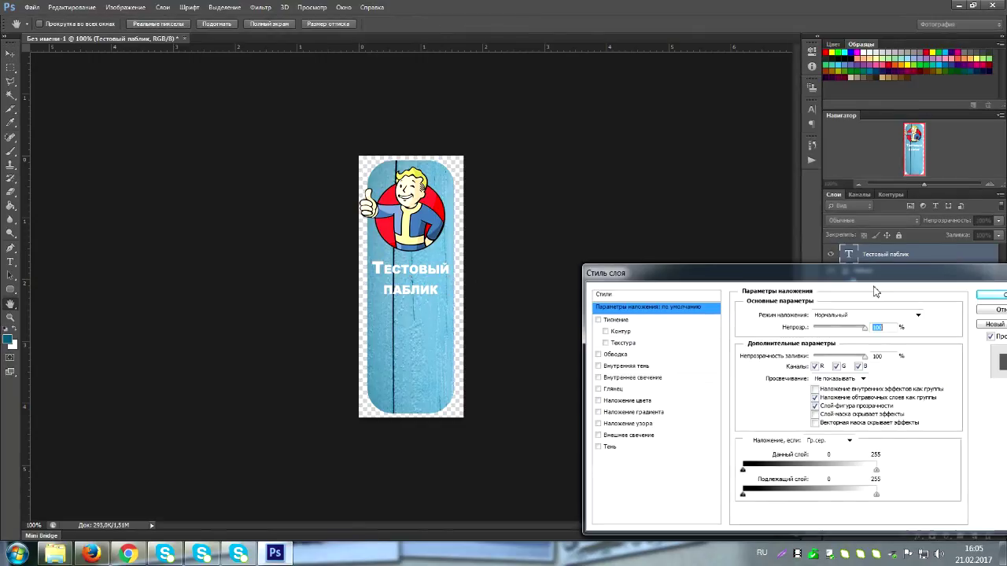
pyautogui.click(599, 320)
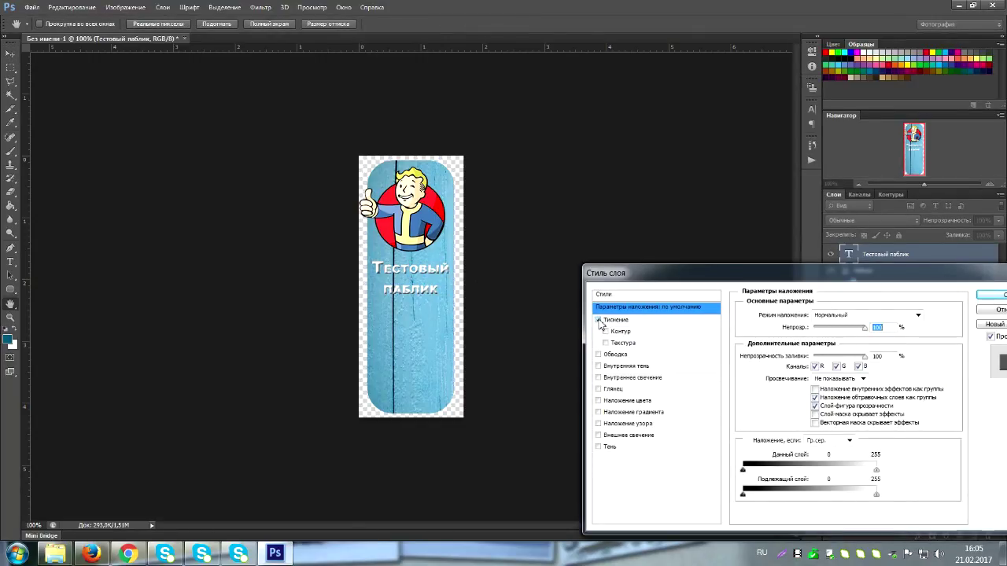
pyautogui.click(598, 320)
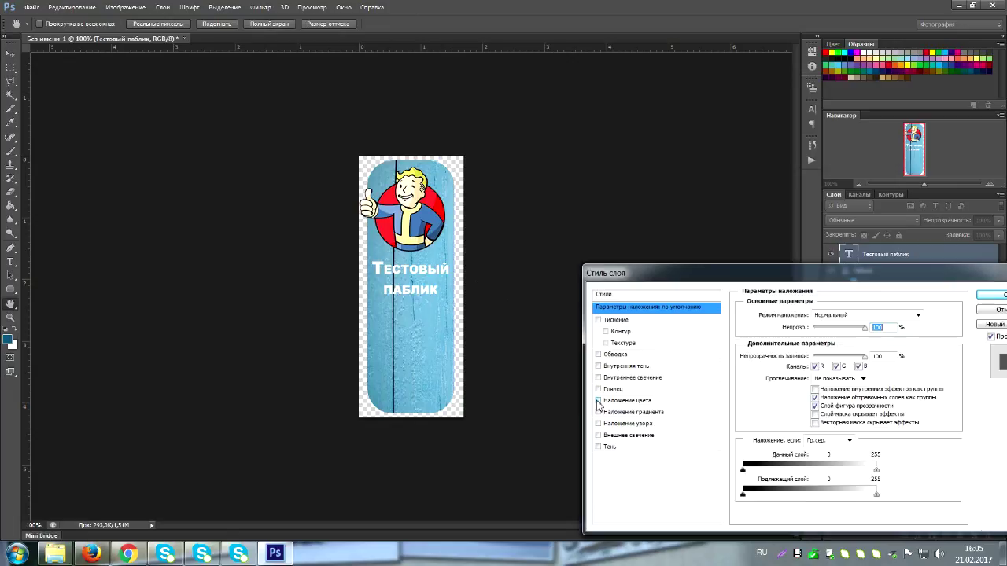
pyautogui.click(599, 447)
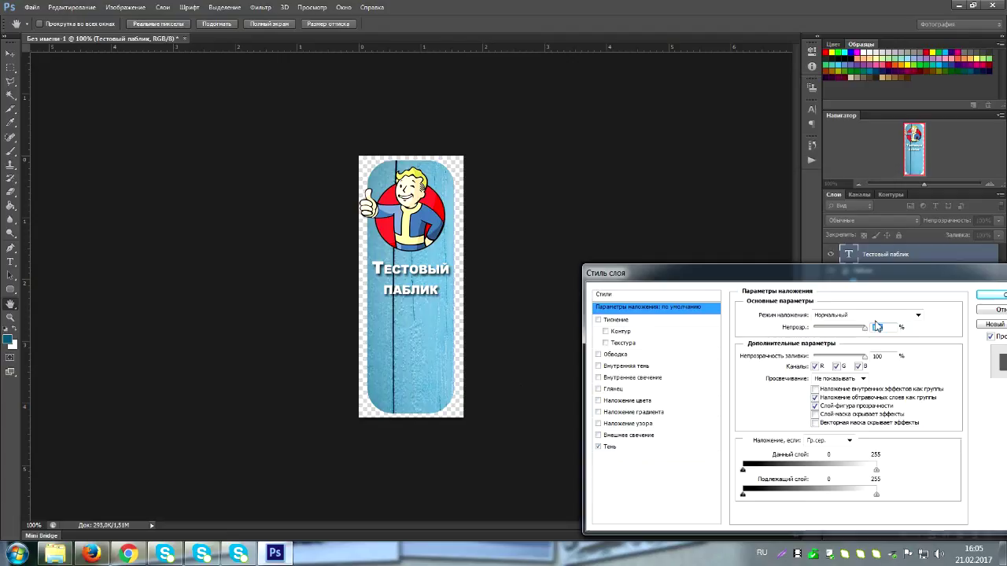
pyautogui.moveTo(862, 282); pyautogui.dragTo(801, 281)
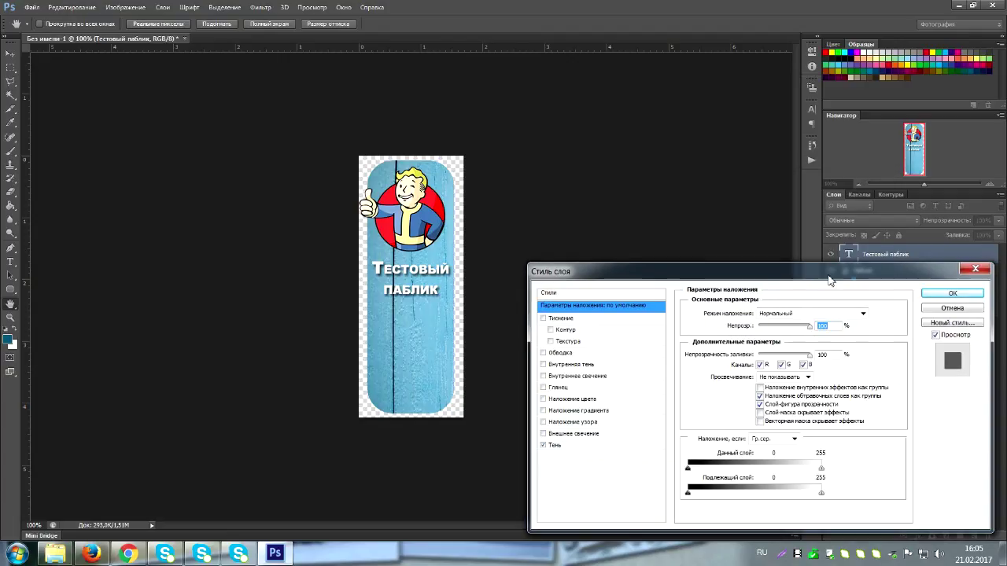
pyautogui.click(911, 294)
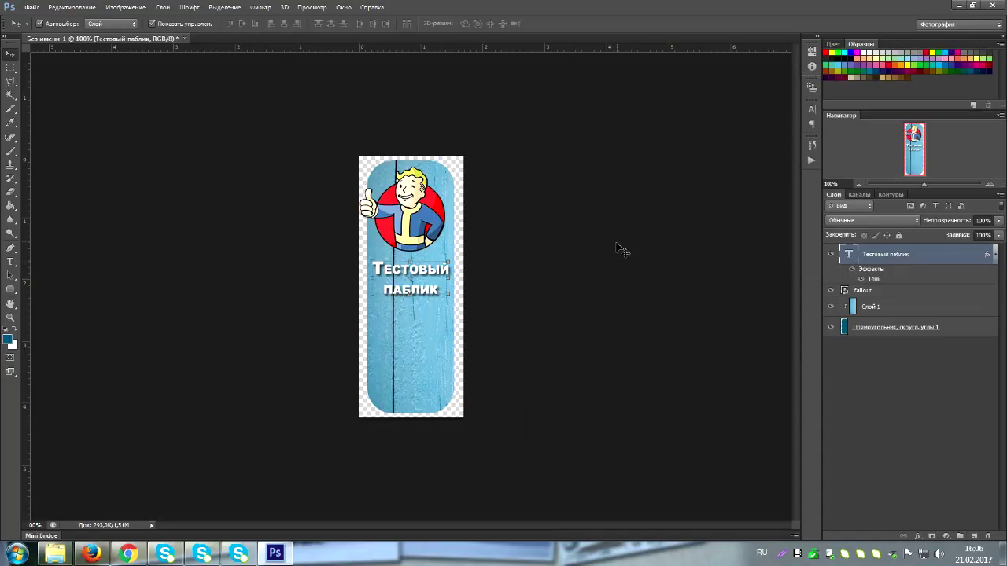
# Start saving the avatar as a PNG in the folder Для групп вконтакте\Тестовый паблик on drive E.
pyautogui.click(33, 8)
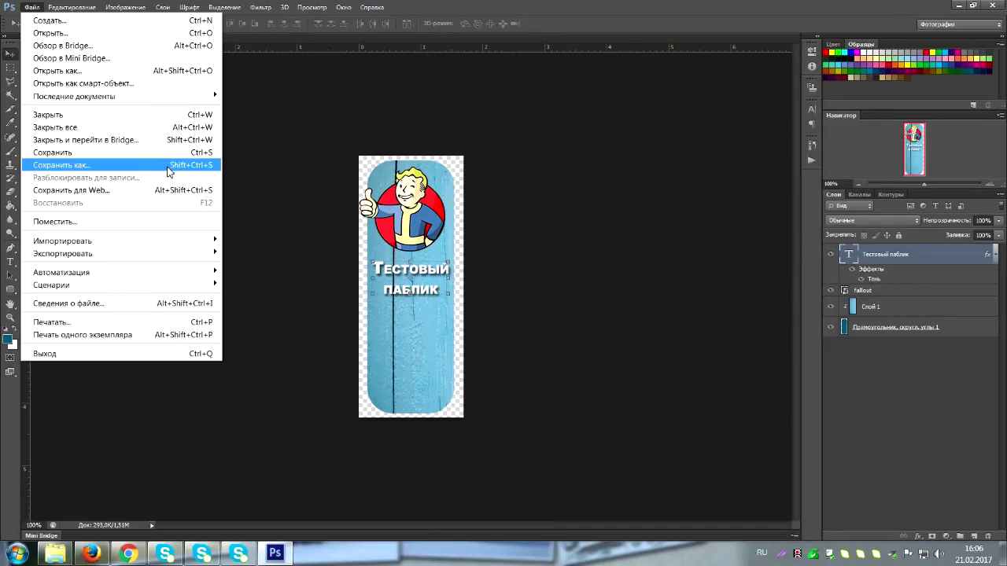
pyautogui.click(200, 172)
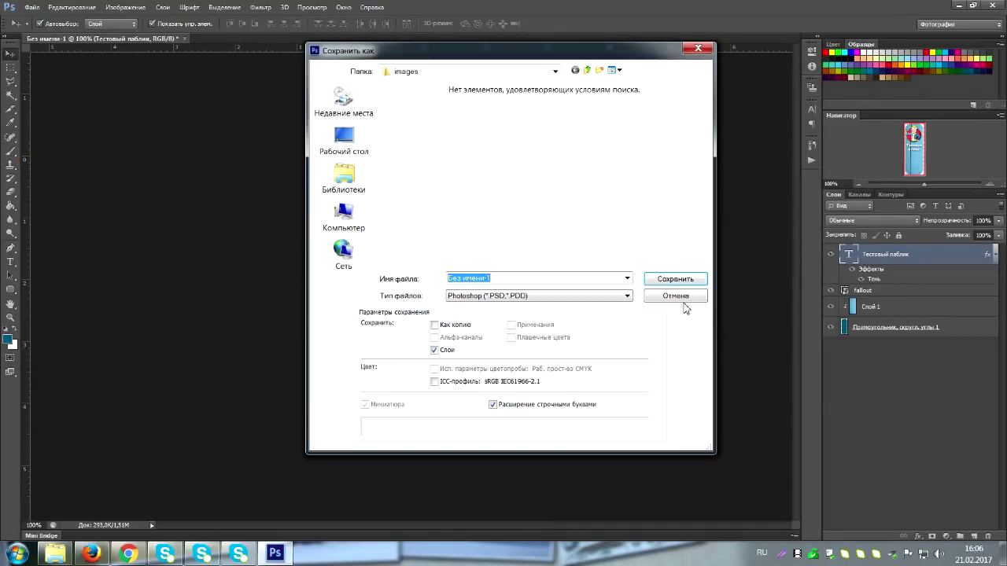
pyautogui.click(519, 299)
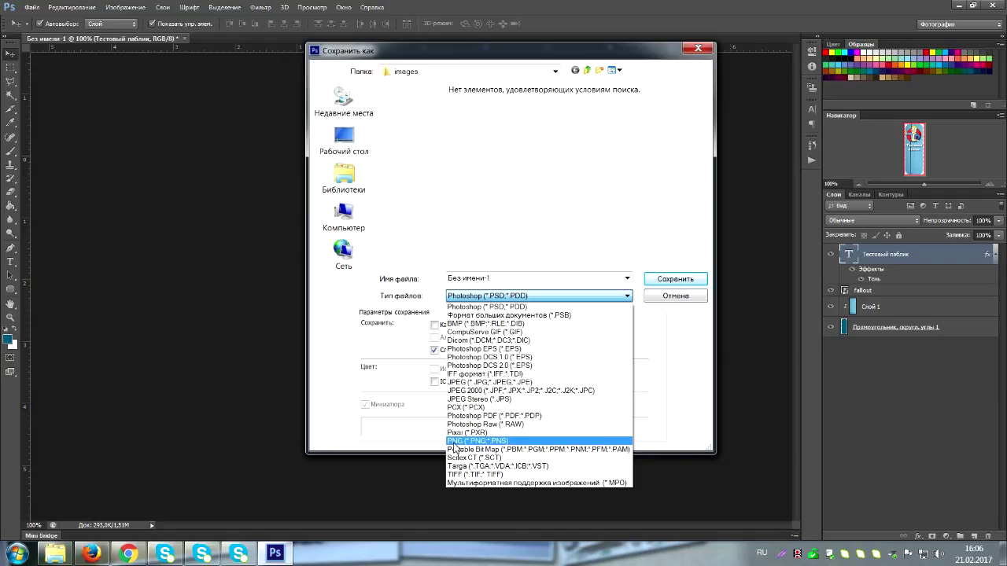
pyautogui.click(472, 442)
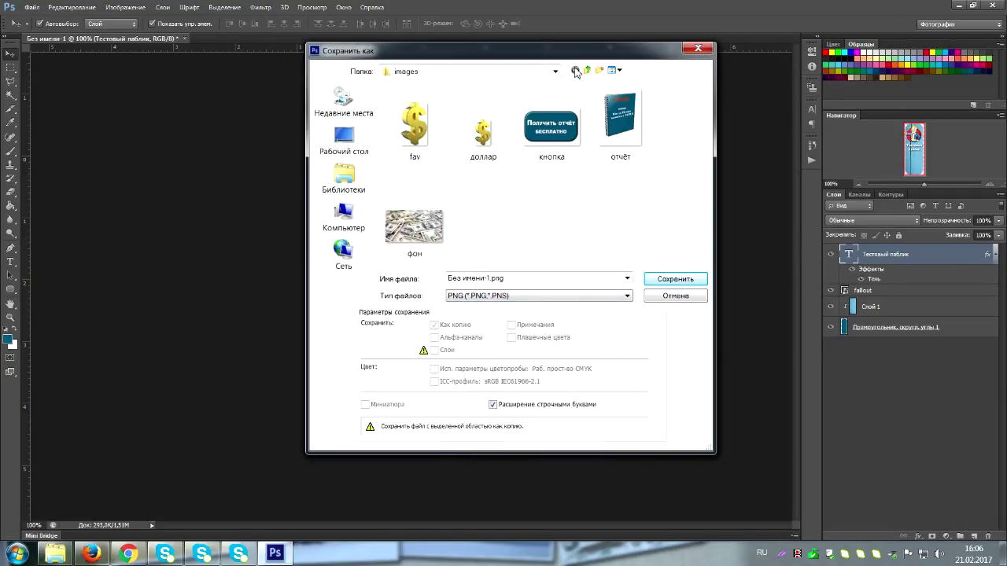
pyautogui.click(344, 221)
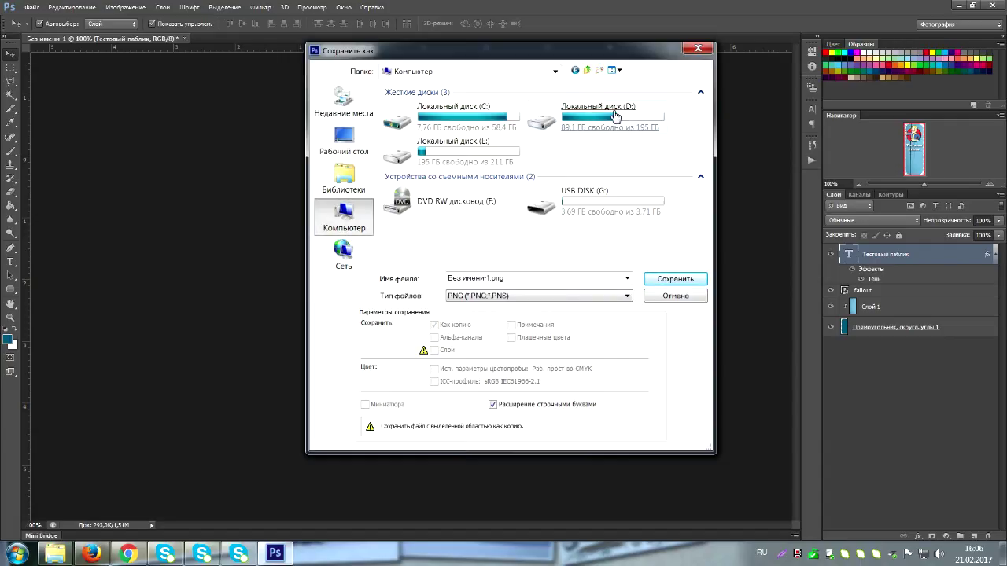
pyautogui.click(476, 155)
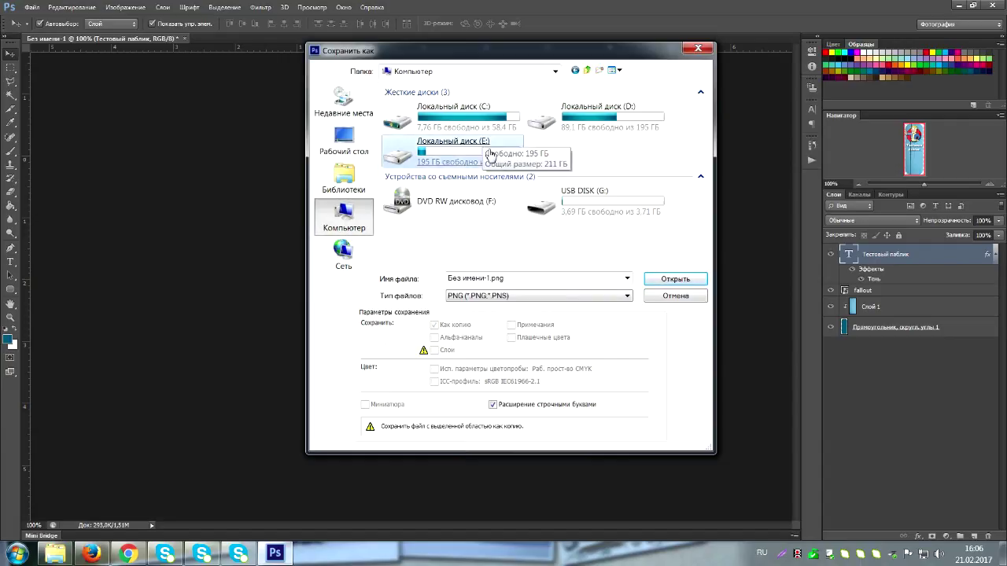
pyautogui.doubleClick(473, 154)
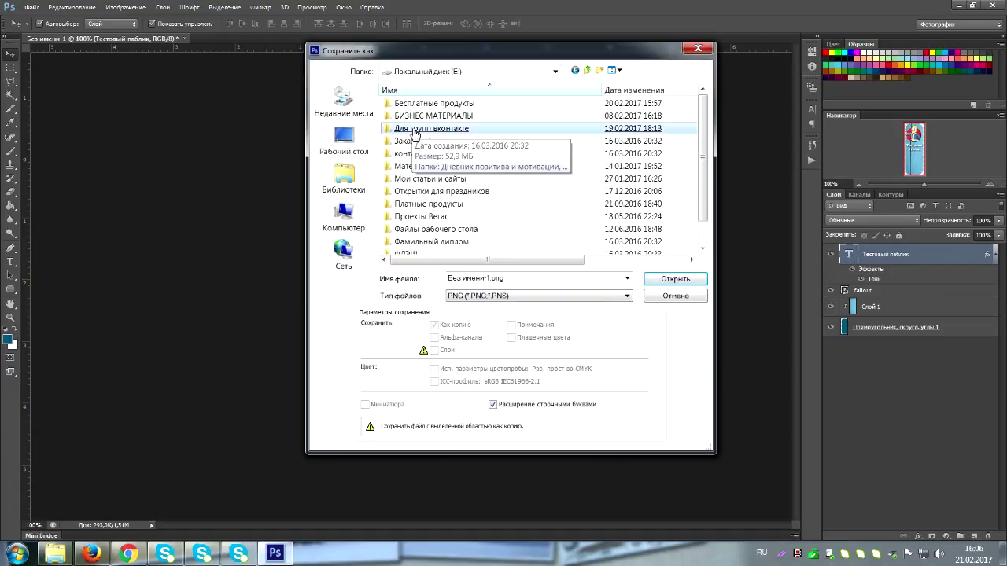
pyautogui.doubleClick(415, 131)
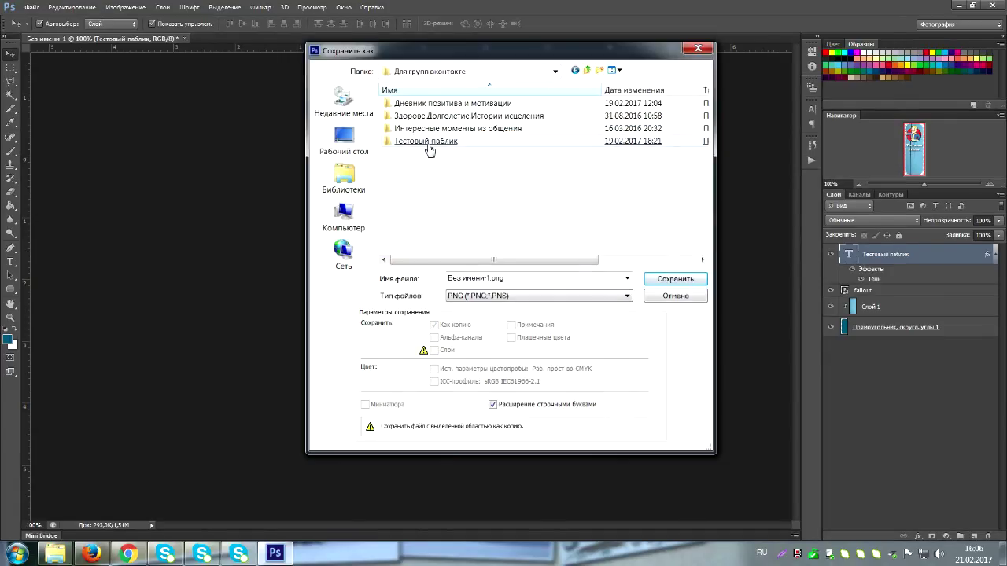
pyautogui.doubleClick(429, 143)
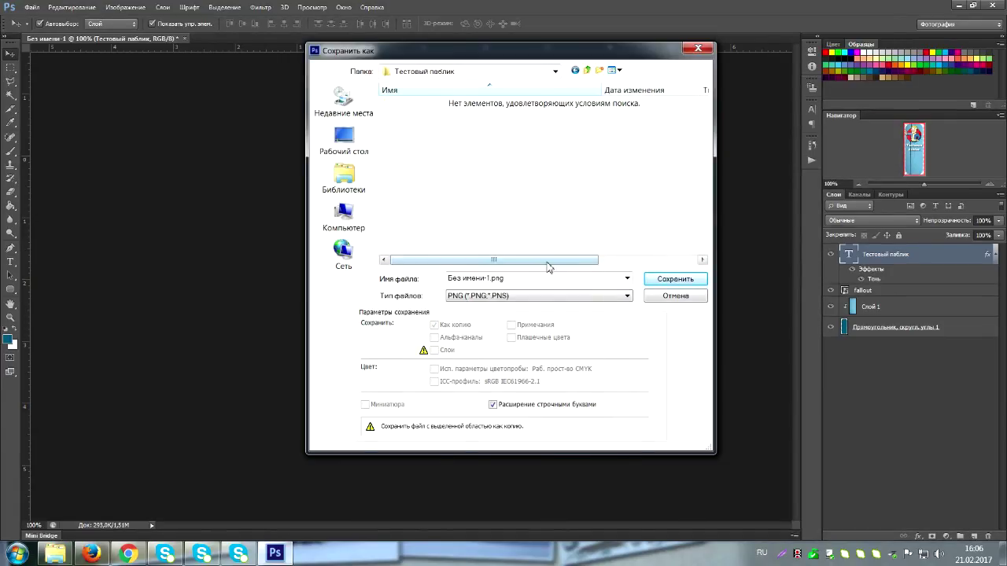
# Name the PNG file аватар and save it with smallest-size compression and no interlacing.
pyautogui.click(527, 278)
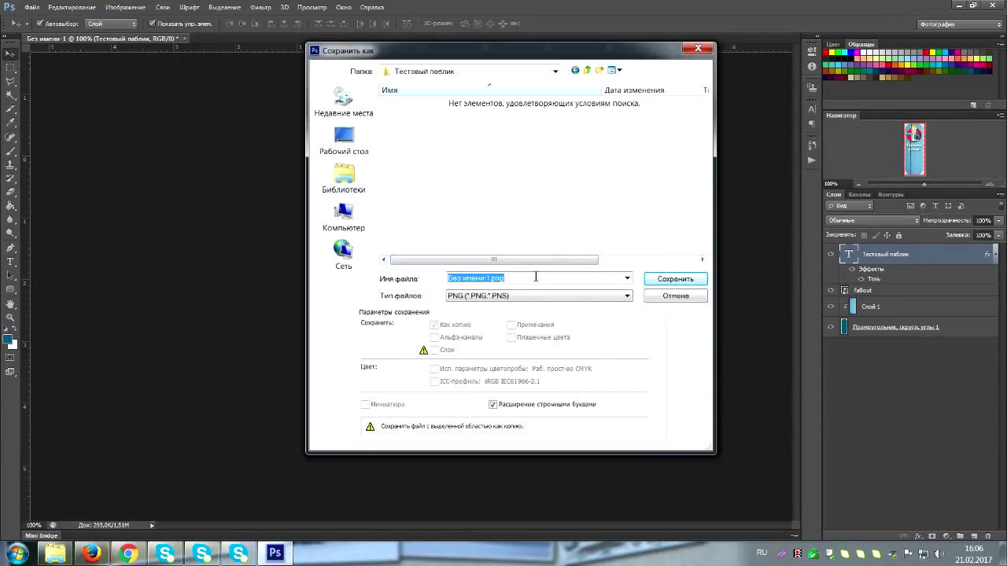
pyautogui.write('a')
pyautogui.click(667, 280)
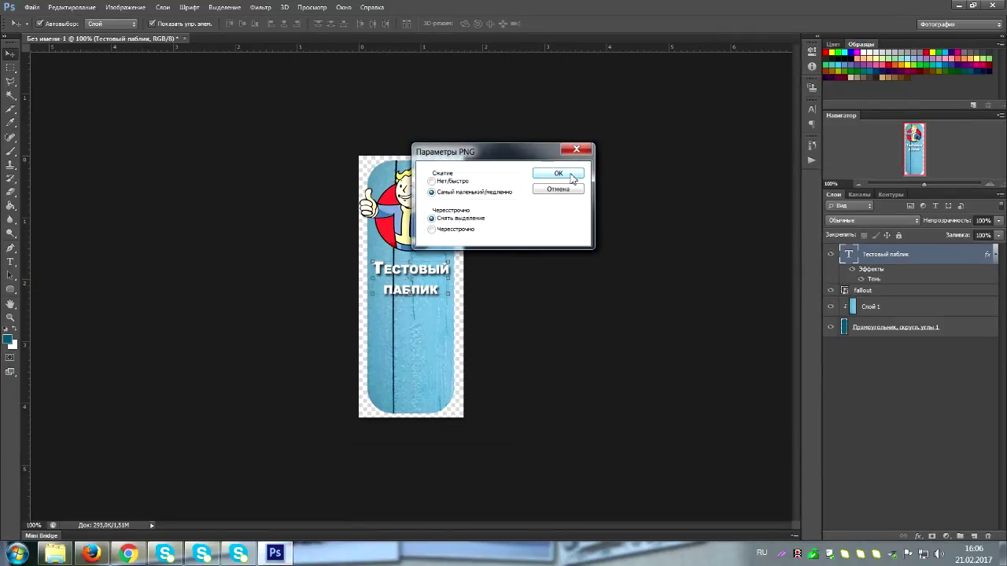
pyautogui.click(578, 173)
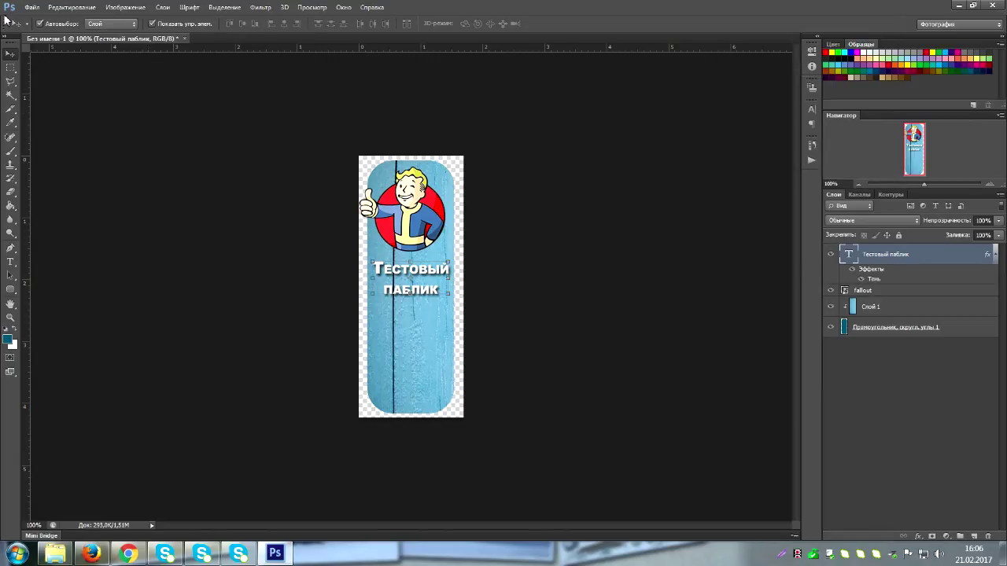
# Save the layered avatar as the PSD file аватар with maximized compatibility, and close the document.
pyautogui.click(33, 11)
pyautogui.click(72, 162)
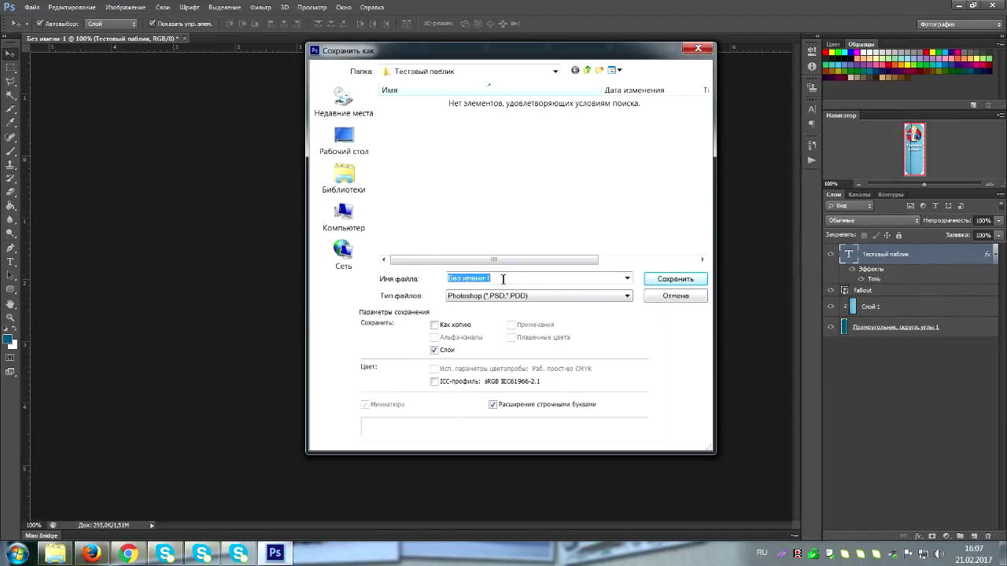
pyautogui.write('аватар')
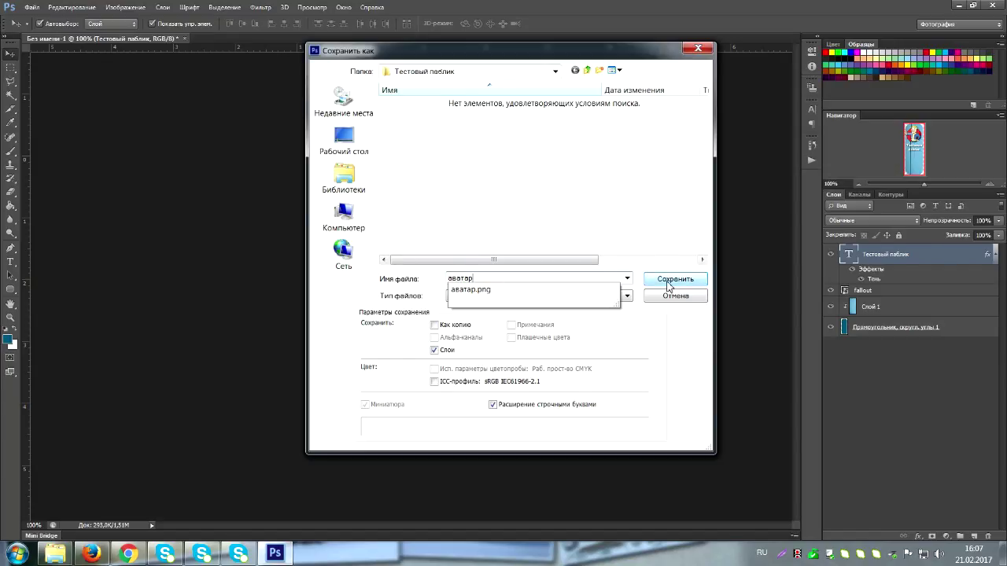
pyautogui.click(667, 280)
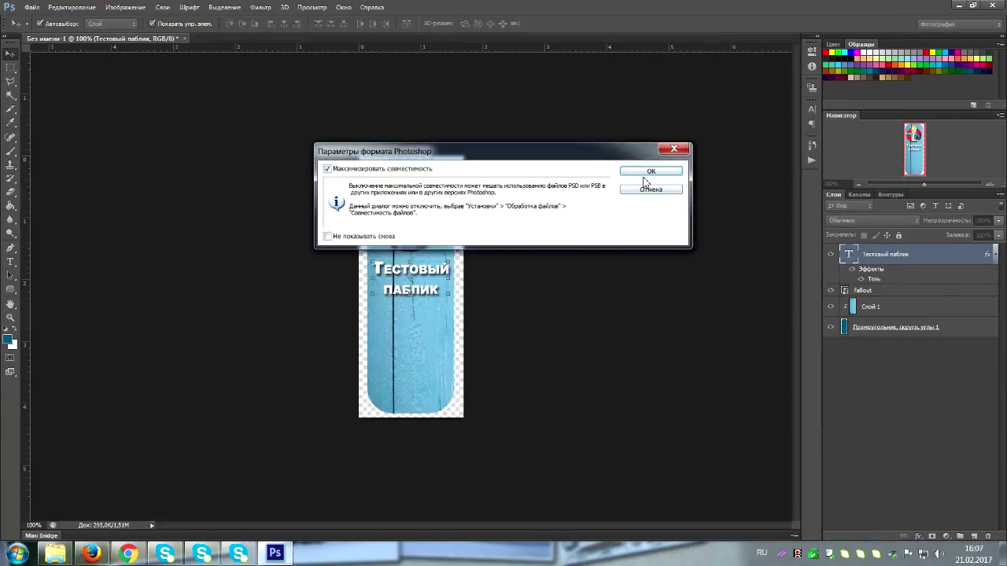
pyautogui.click(649, 173)
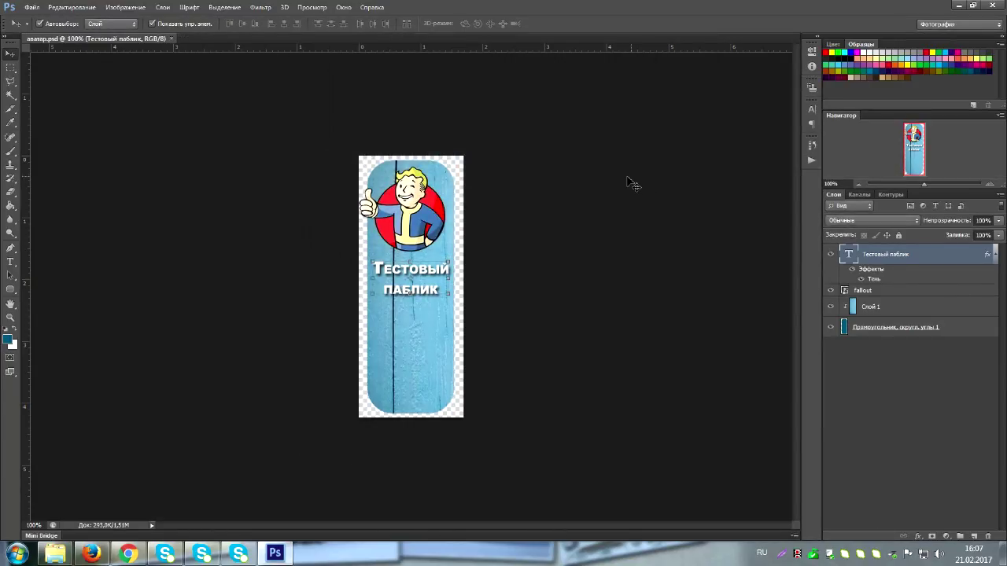
pyautogui.click(170, 39)
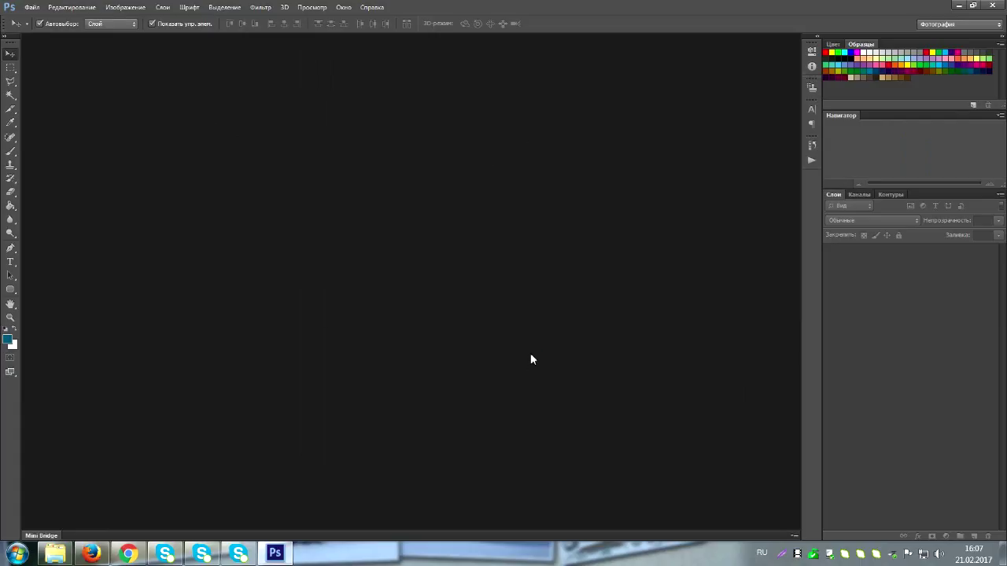
# Create a new 800 × 600 pixel RGB document at 72 pixels per inch with a transparent background.
pyautogui.hotkey('ctrl', 'n')
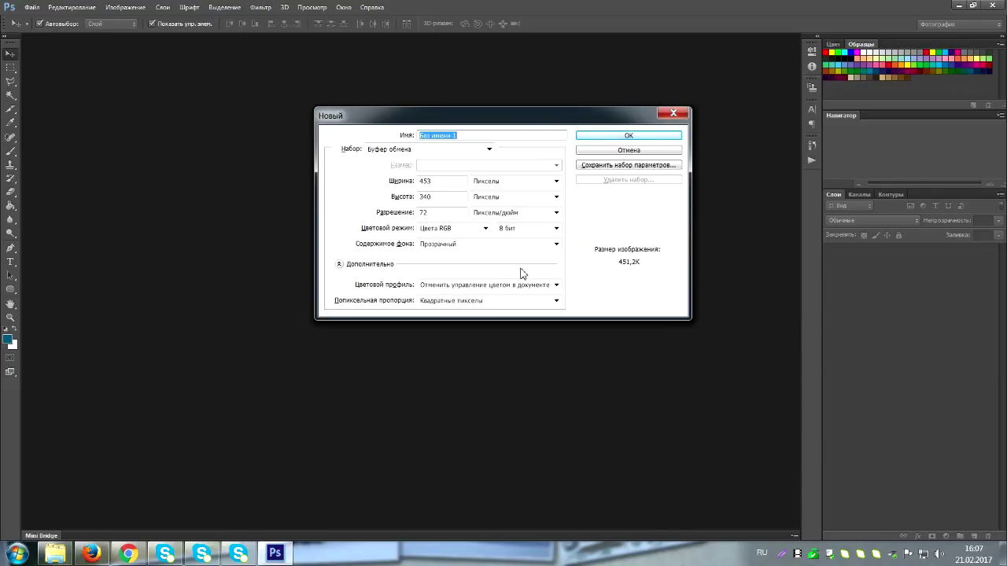
pyautogui.doubleClick(437, 181)
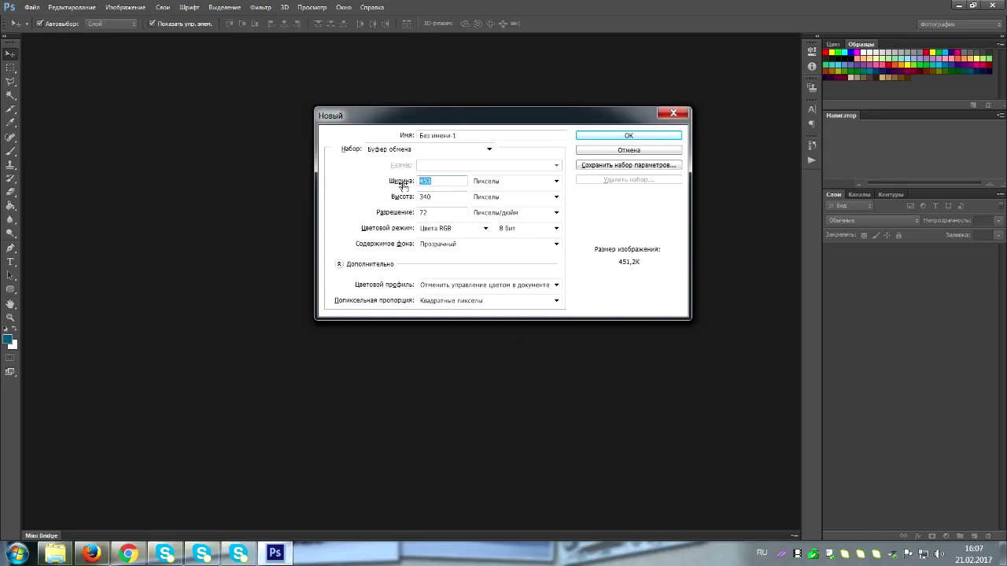
pyautogui.write('800')
pyautogui.press('Tab')
pyautogui.press('Tab')
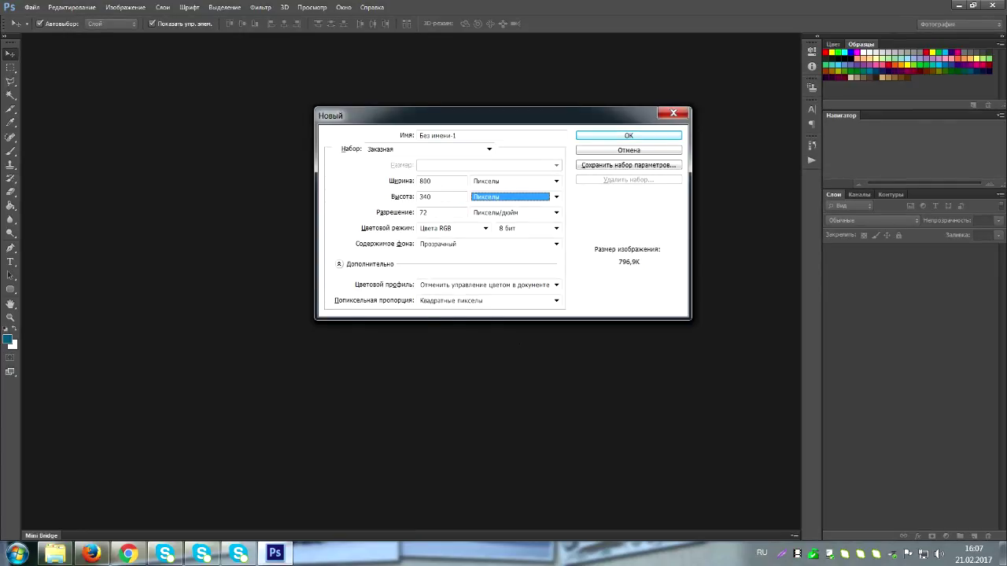
pyautogui.doubleClick(429, 197)
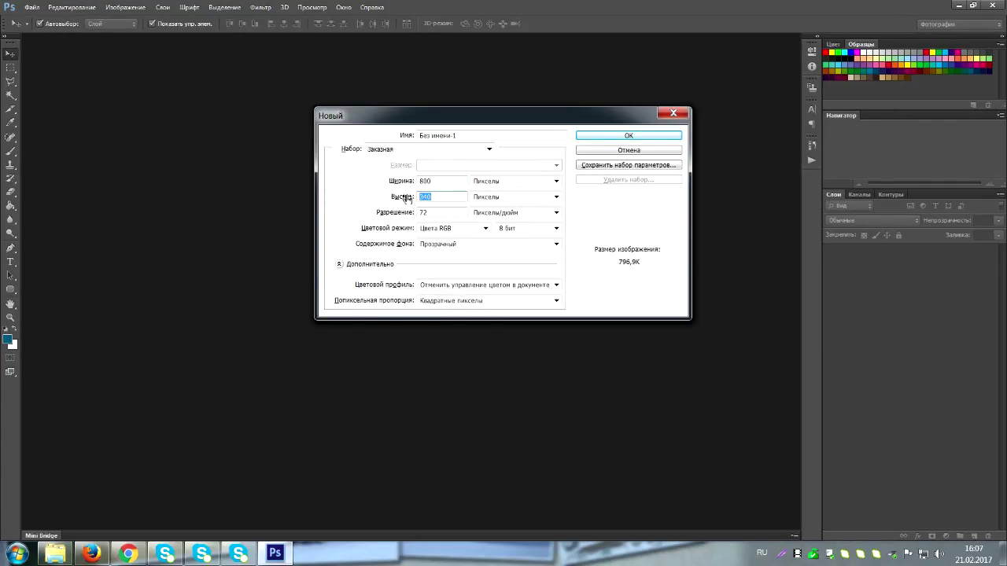
pyautogui.write('600')
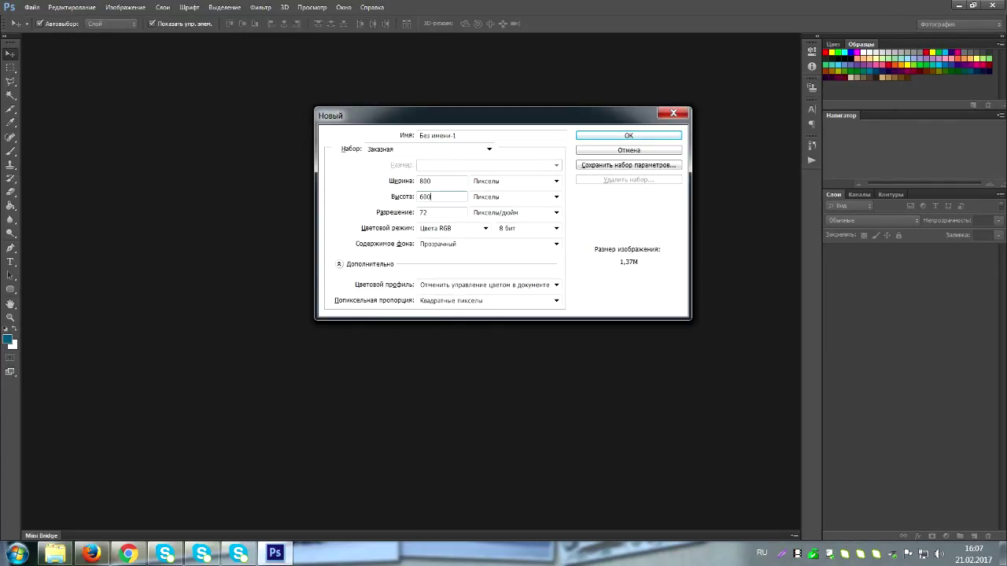
pyautogui.click(622, 137)
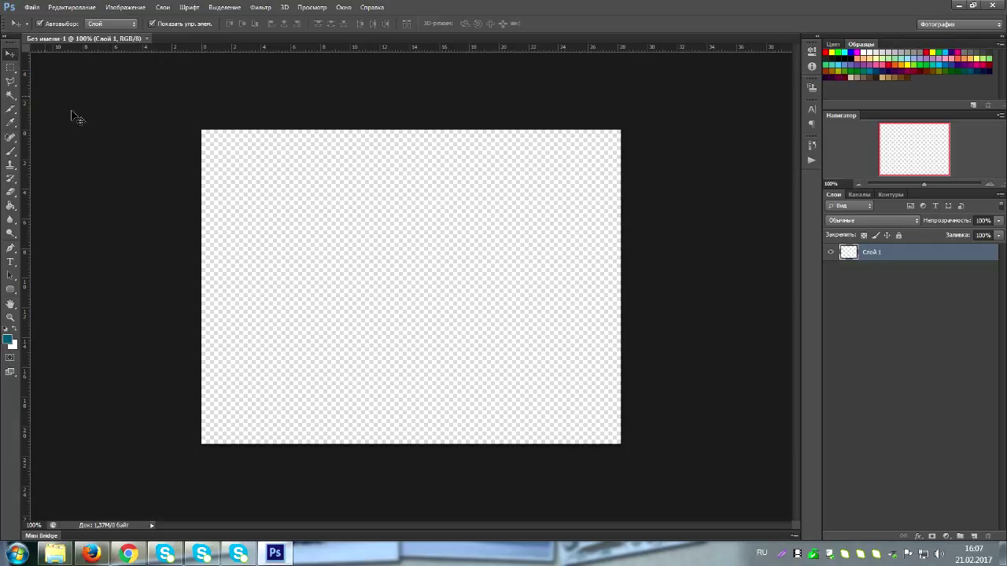
# Draw a teal rounded rectangle about 764 × 561 pixels with a 48-pixel corner radius, leaving a narrow canvas margin, and rasterize its layer.
pyautogui.click(9, 291)
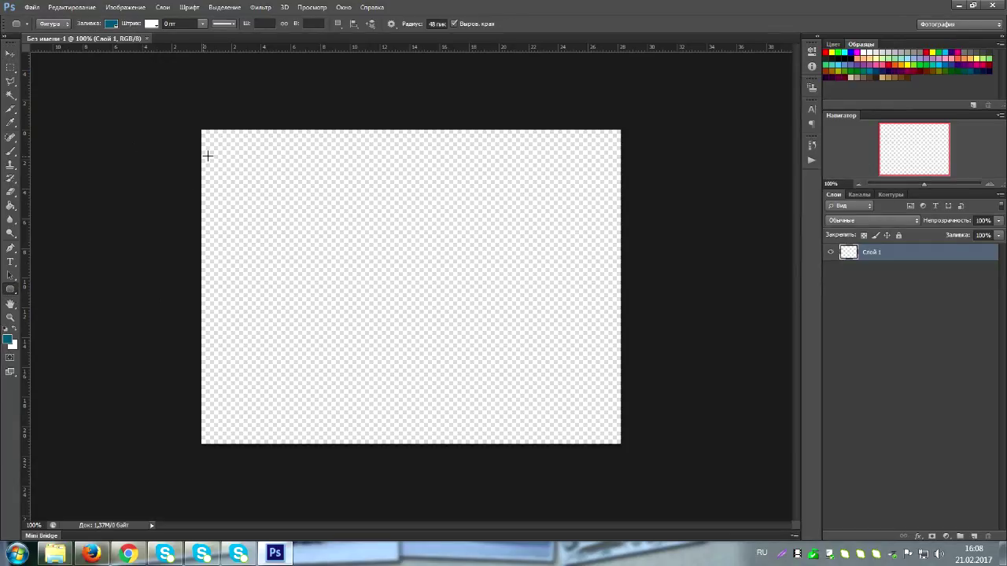
pyautogui.moveTo(210, 139); pyautogui.dragTo(611, 433)
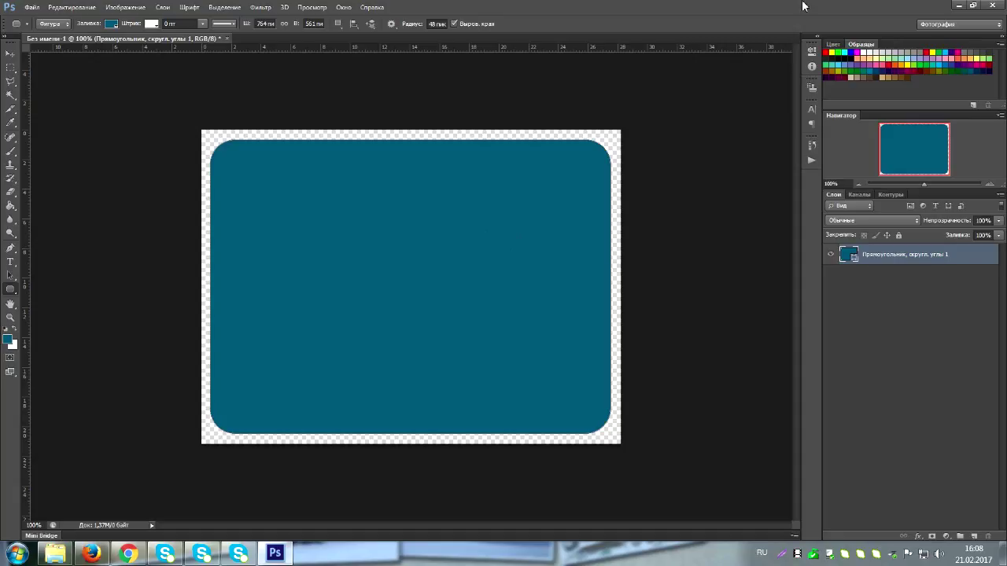
pyautogui.rightClick(892, 254)
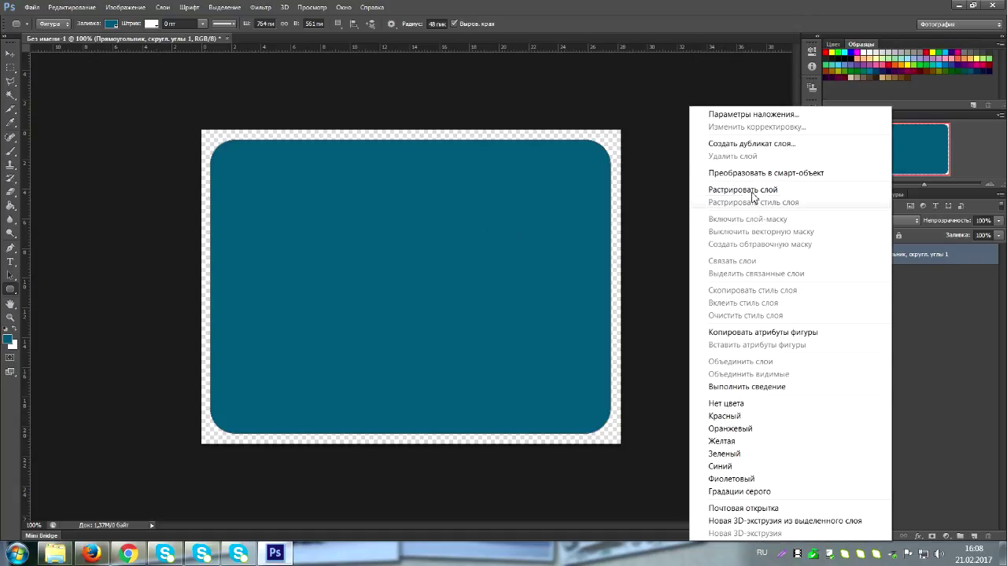
pyautogui.click(749, 194)
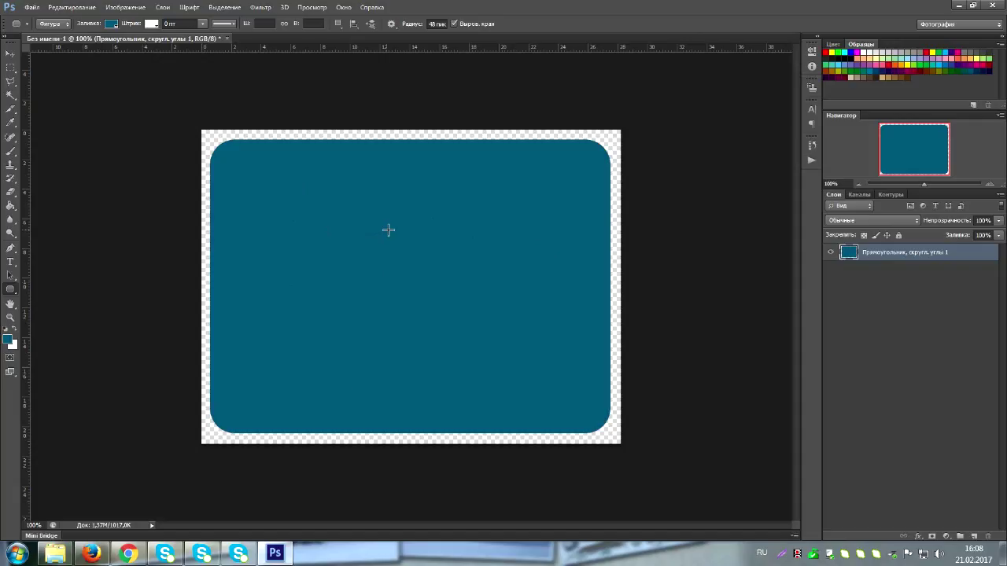
# Place the blue wood background-texture image from the desktop into the 800 × 600 document.
pyautogui.moveTo(275, 553)
pyautogui.click(274, 554)
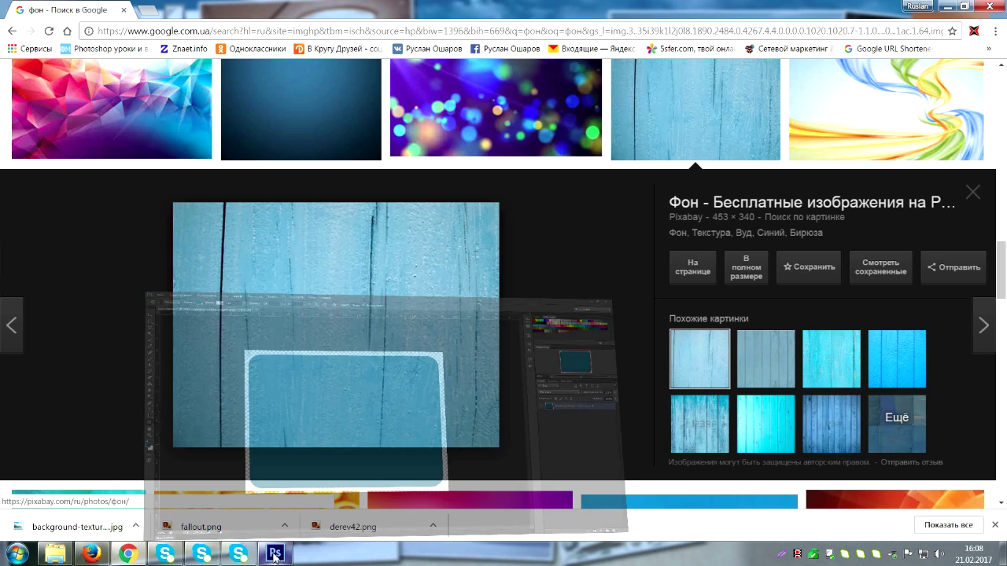
pyautogui.click(129, 554)
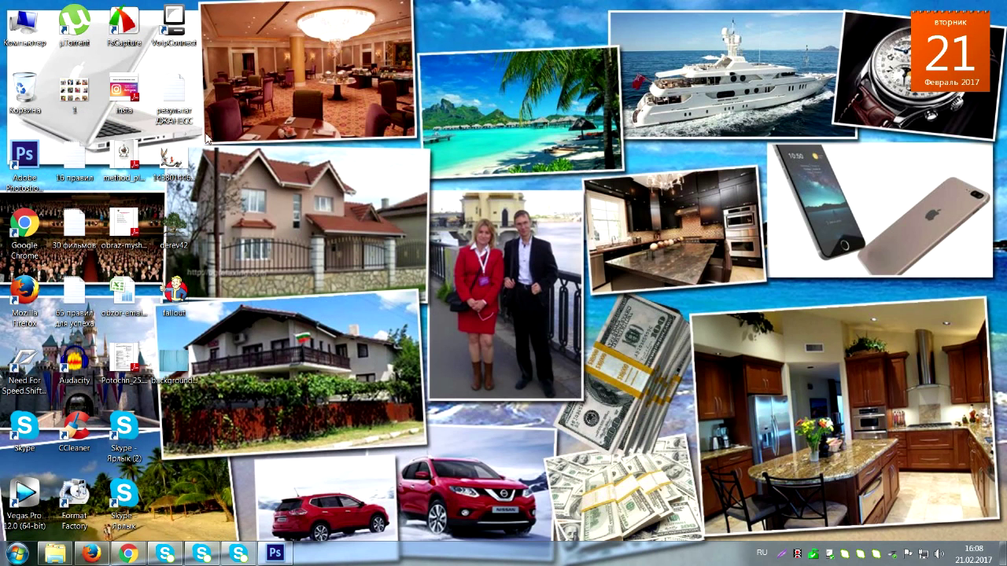
pyautogui.moveTo(173, 360); pyautogui.dragTo(359, 337)
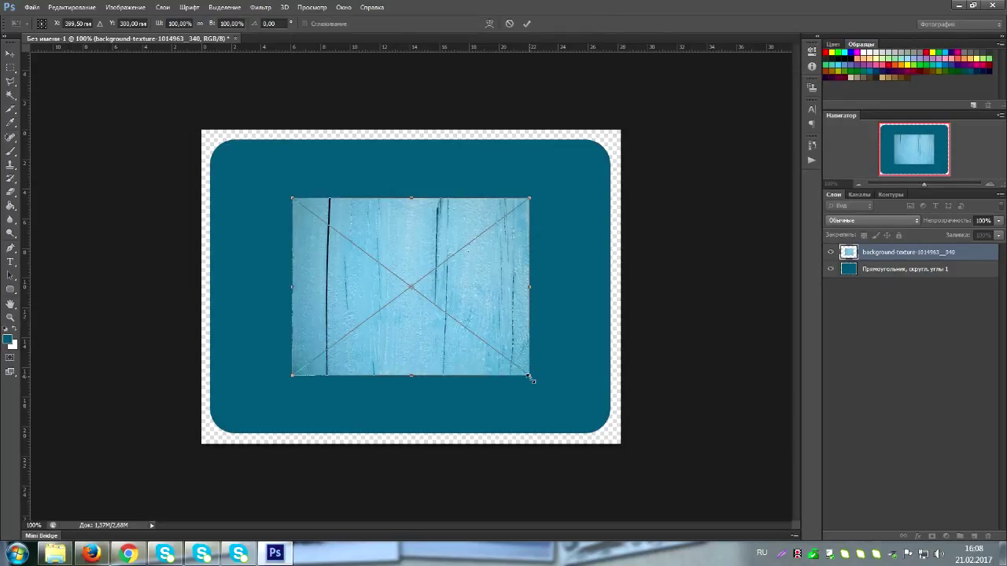
# Enlarge the placed wood texture to about 188 × 185% so it covers the canvas, and clip it to the rounded rectangle layer.
pyautogui.moveTo(530, 377); pyautogui.dragTo(613, 470)
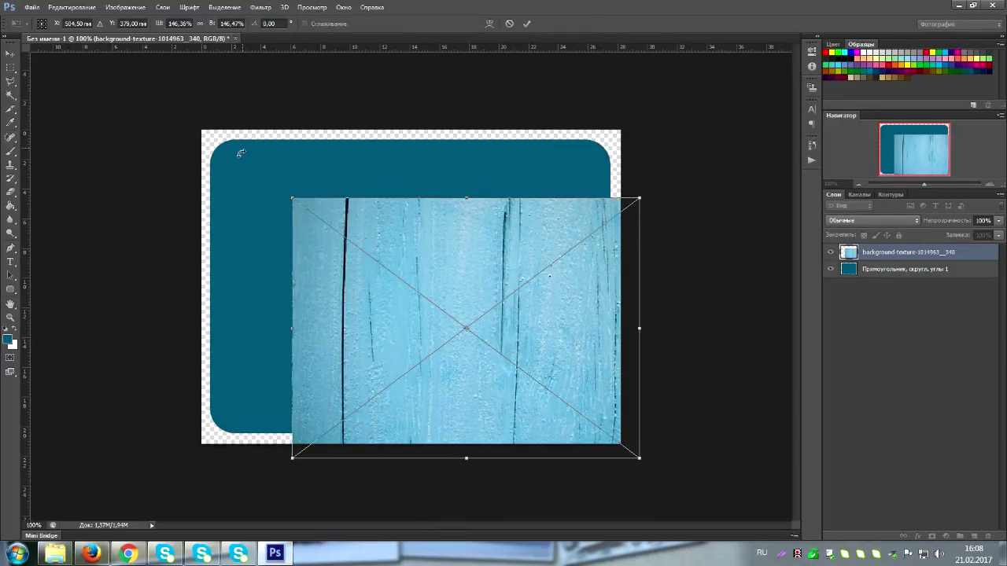
pyautogui.moveTo(293, 198); pyautogui.dragTo(193, 130)
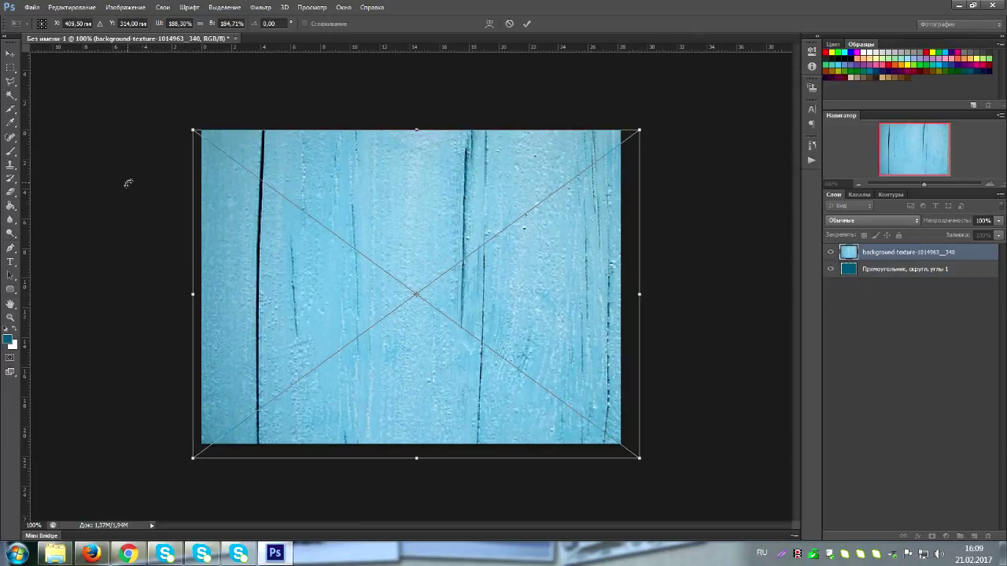
pyautogui.press('Return')
pyautogui.press('u')
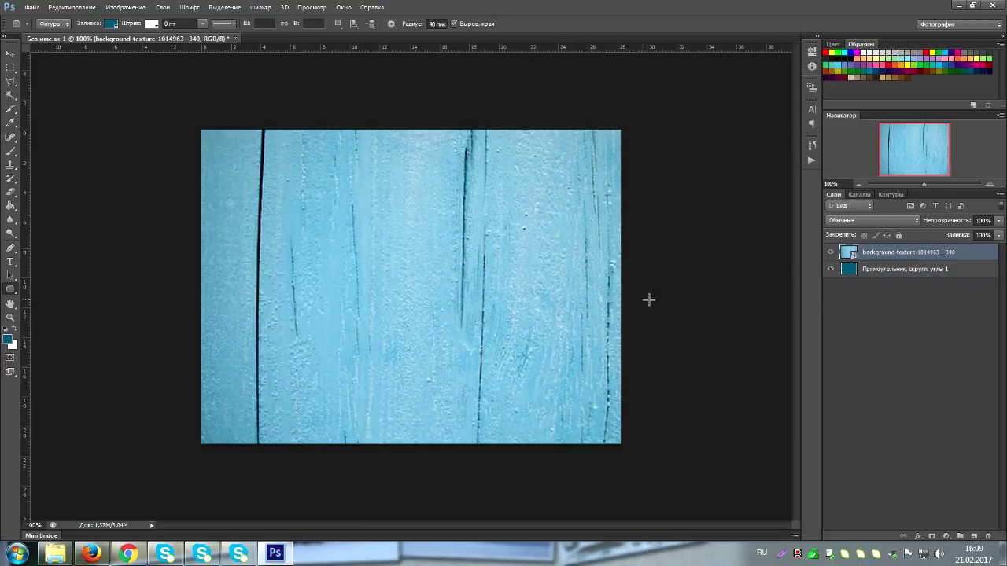
pyautogui.rightClick(973, 258)
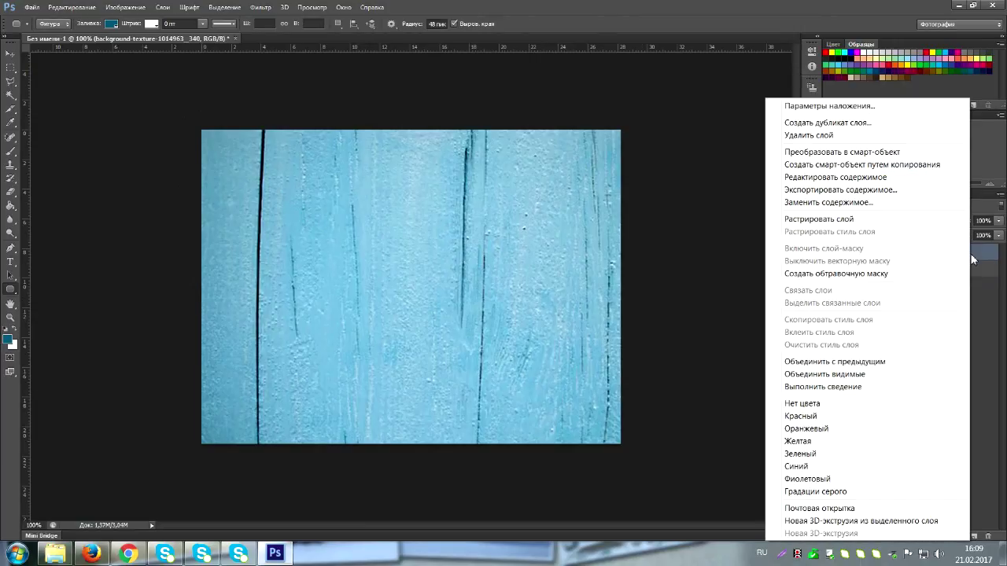
pyautogui.click(889, 275)
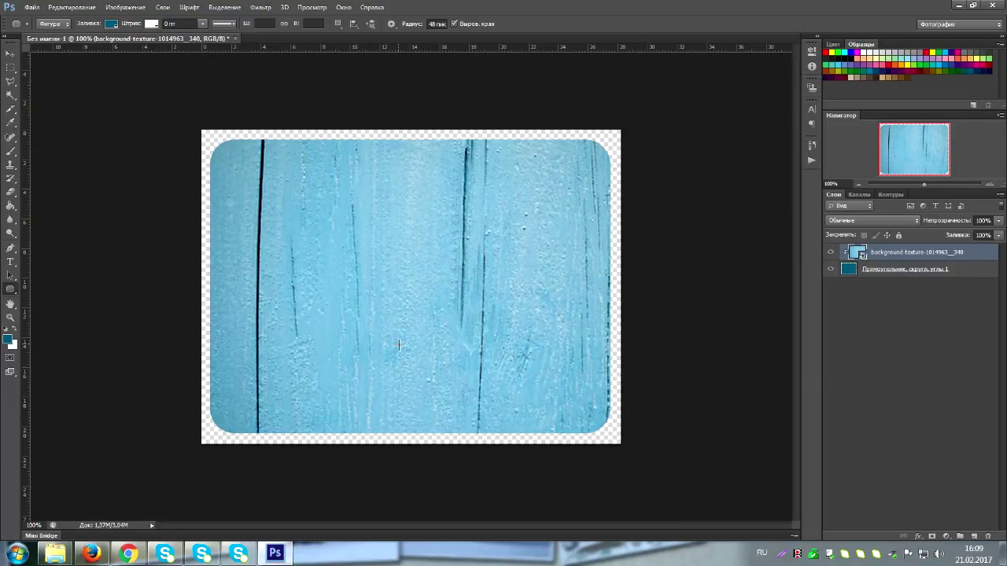
# Add the white Arial Black text Меню, enlarged to about 973% and centred horizontally in the lower half of the image.
pyautogui.press('t')
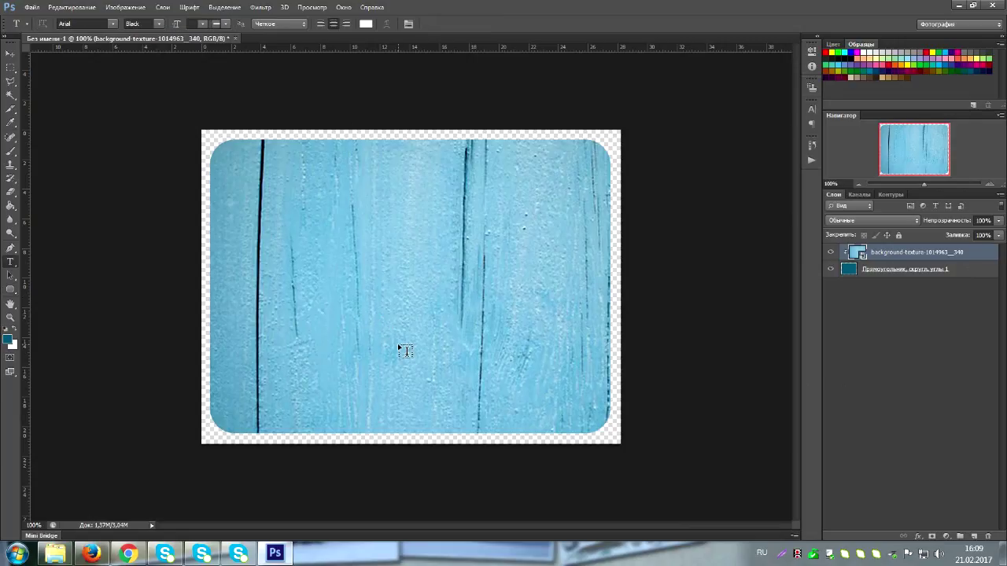
pyautogui.click(343, 319)
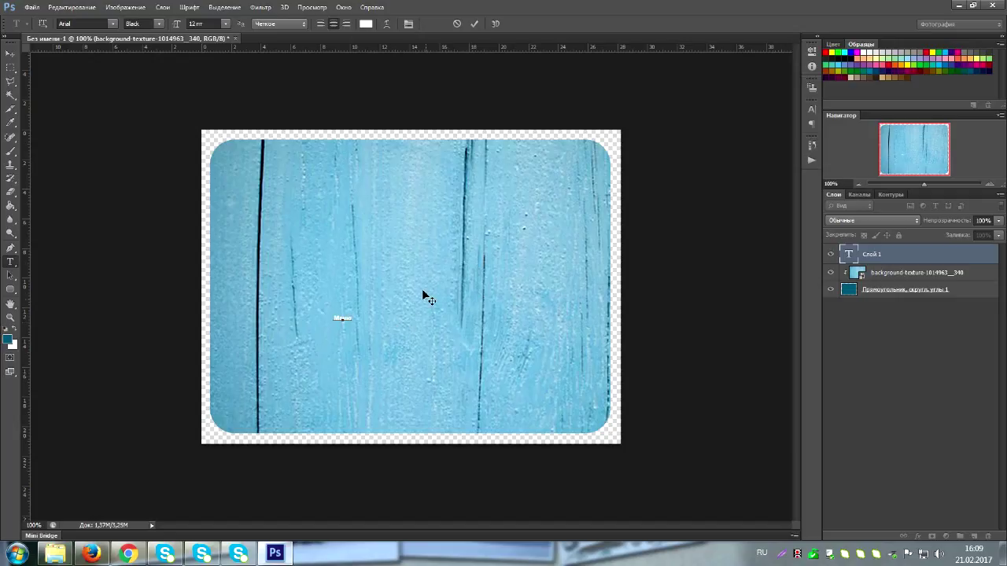
pyautogui.click(9, 55)
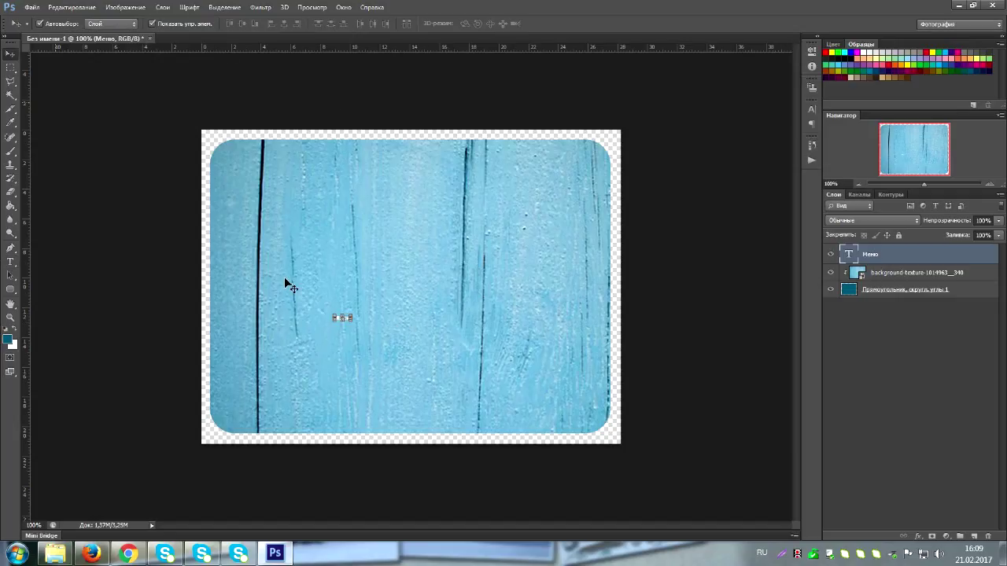
pyautogui.hotkey('ctrl', 't')
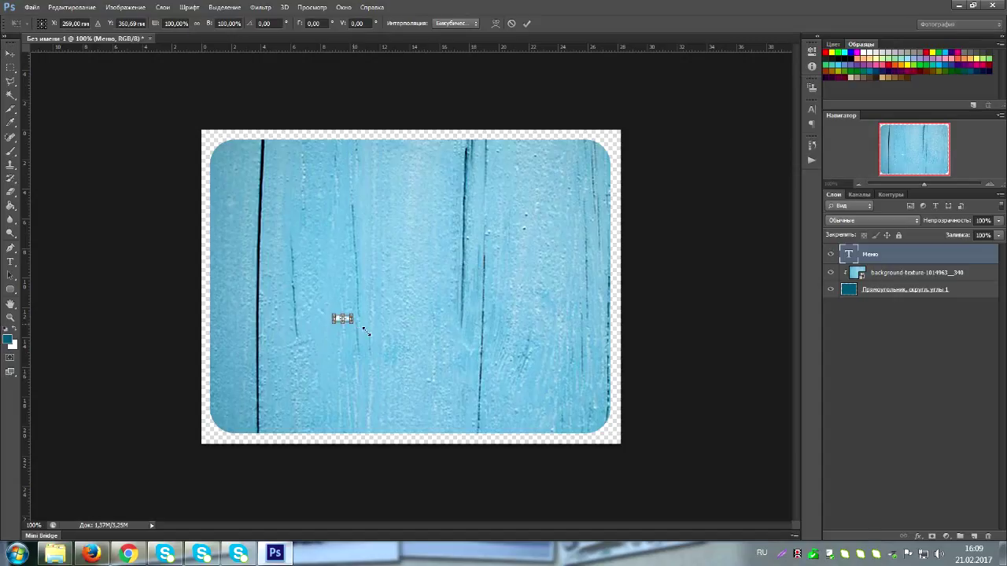
pyautogui.moveTo(364, 332); pyautogui.dragTo(510, 398)
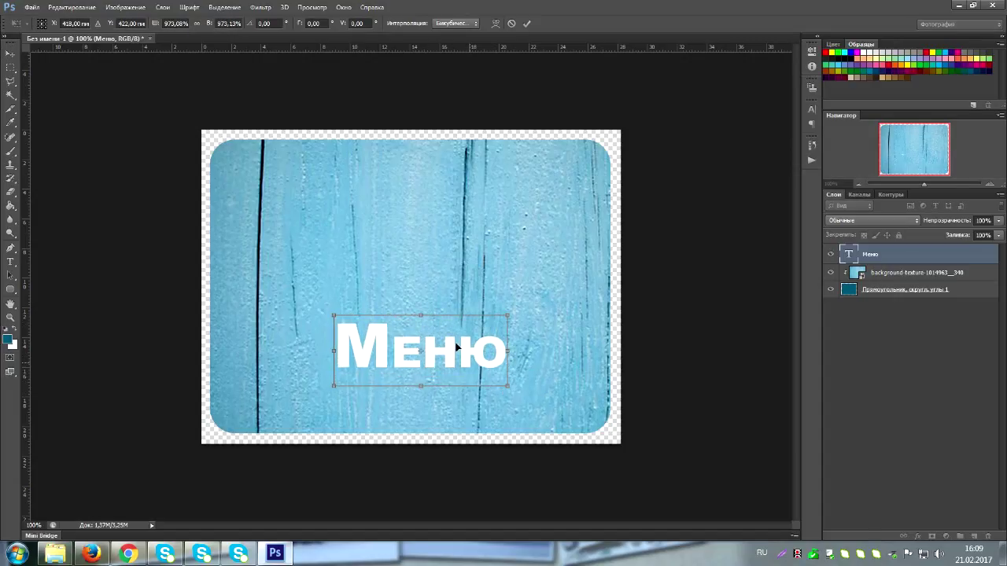
pyautogui.moveTo(457, 347)
pyautogui.mouseDown()
pyautogui.moveTo(380, 346)
pyautogui.moveTo(439, 354)
pyautogui.mouseUp()
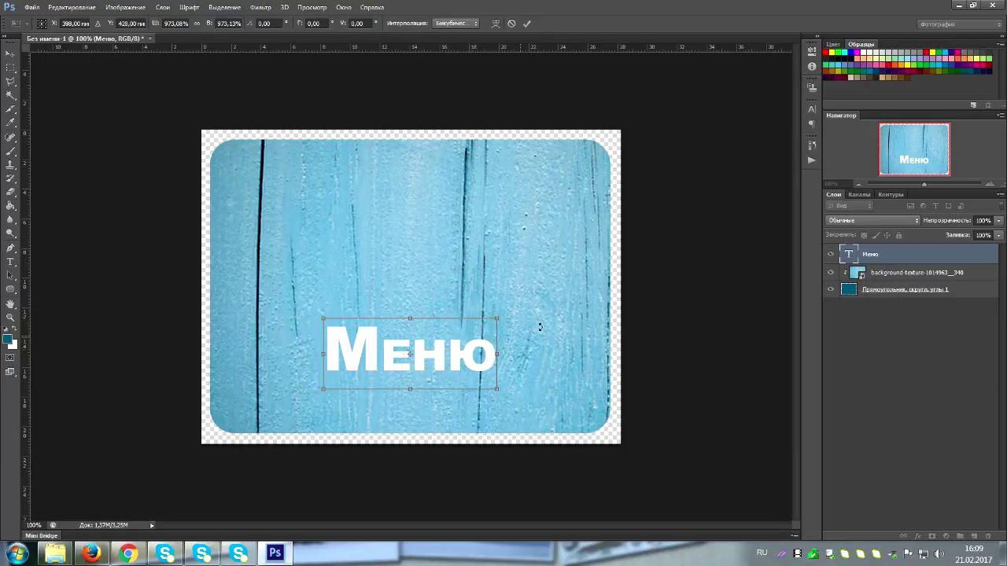
pyautogui.press('Return')
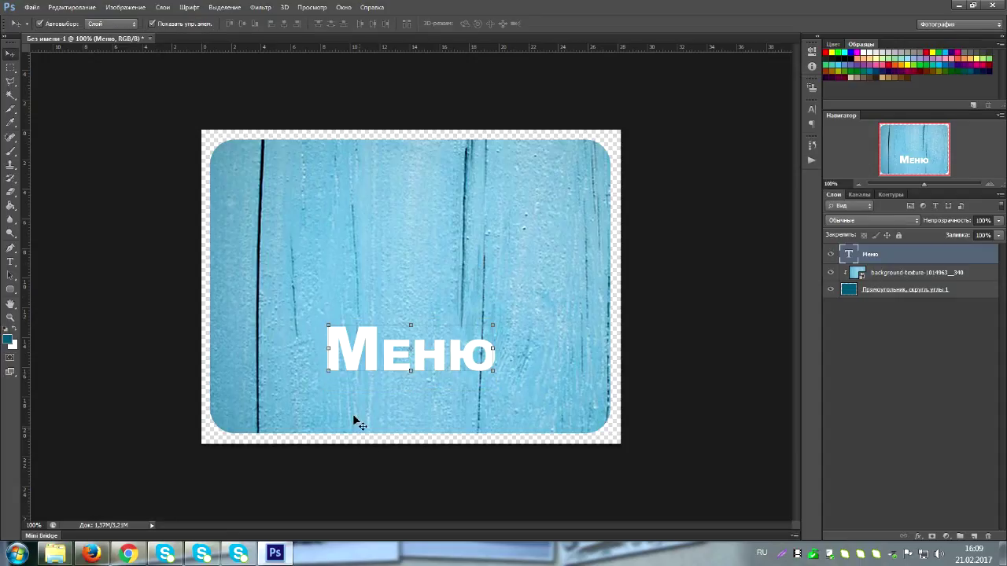
# Apply a drop shadow layer style with default settings to the Меню text.
pyautogui.doubleClick(912, 255)
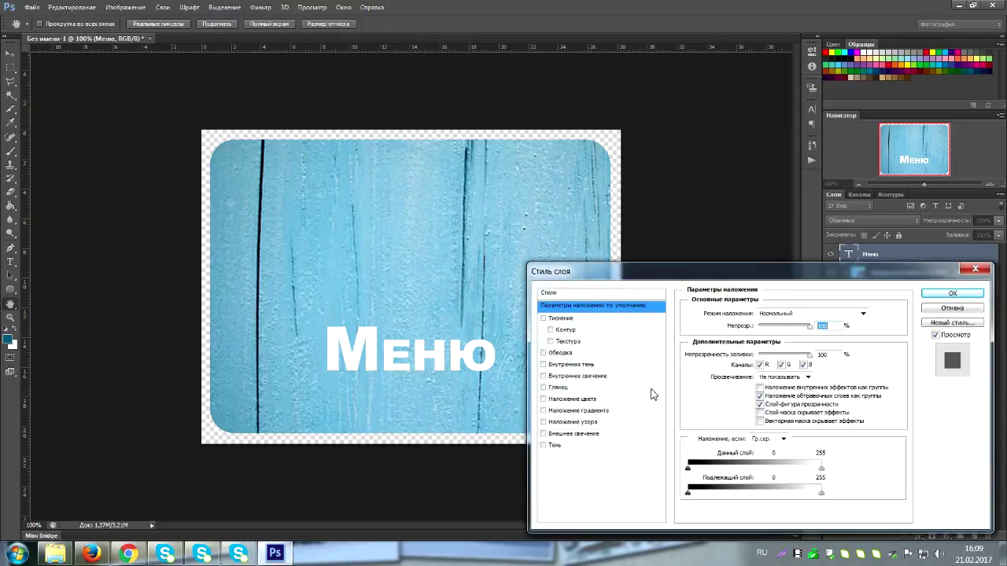
pyautogui.click(544, 446)
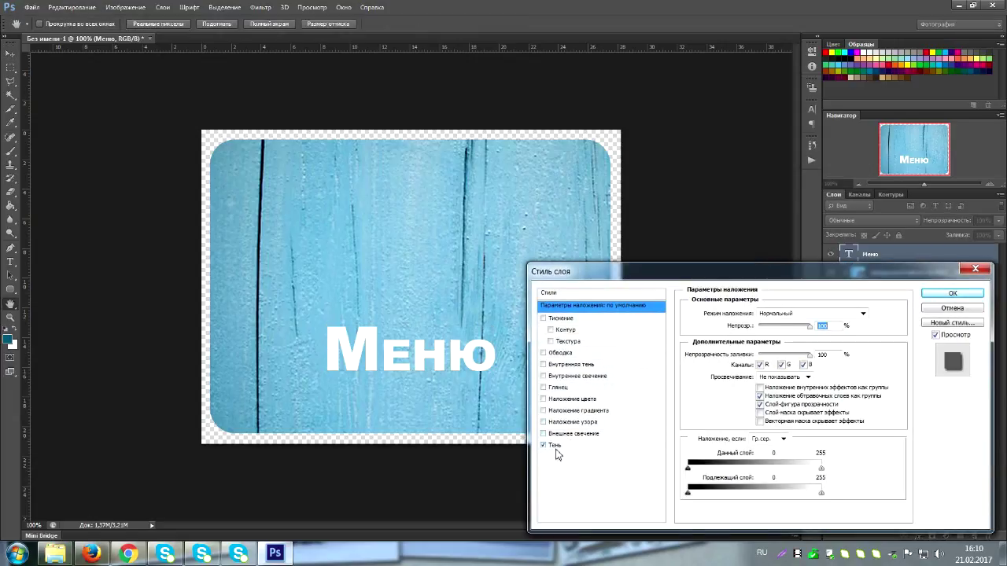
pyautogui.click(956, 294)
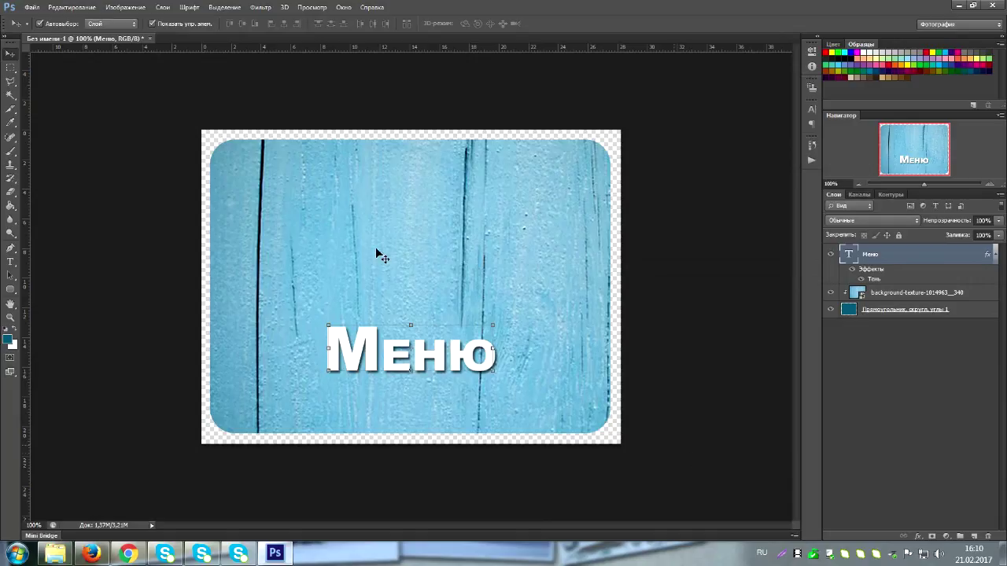
# Place the derev42 tree image from the desktop, scaled to about 18% and centred above the Меню text, and deselect all layers.
pyautogui.moveTo(275, 557)
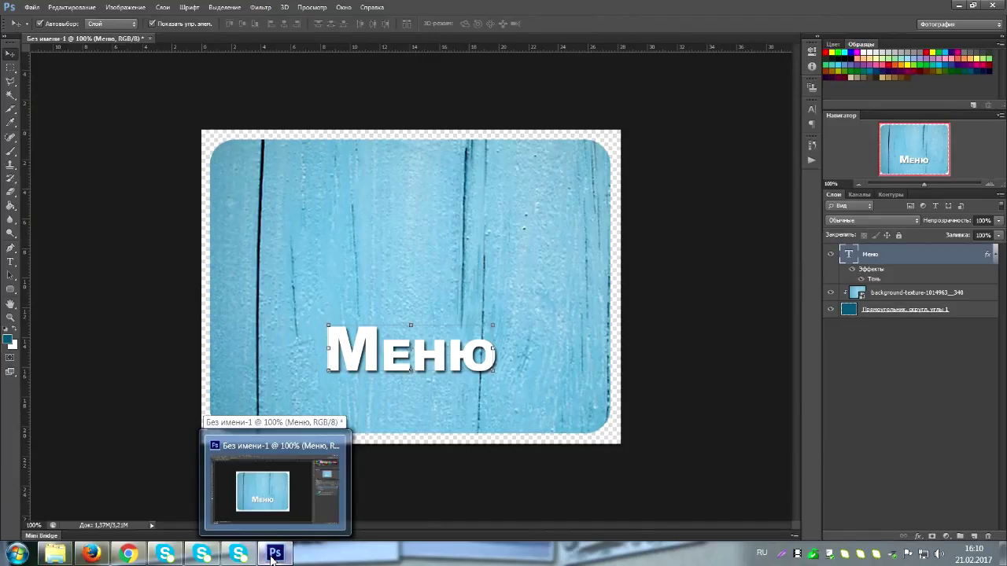
pyautogui.click(273, 557)
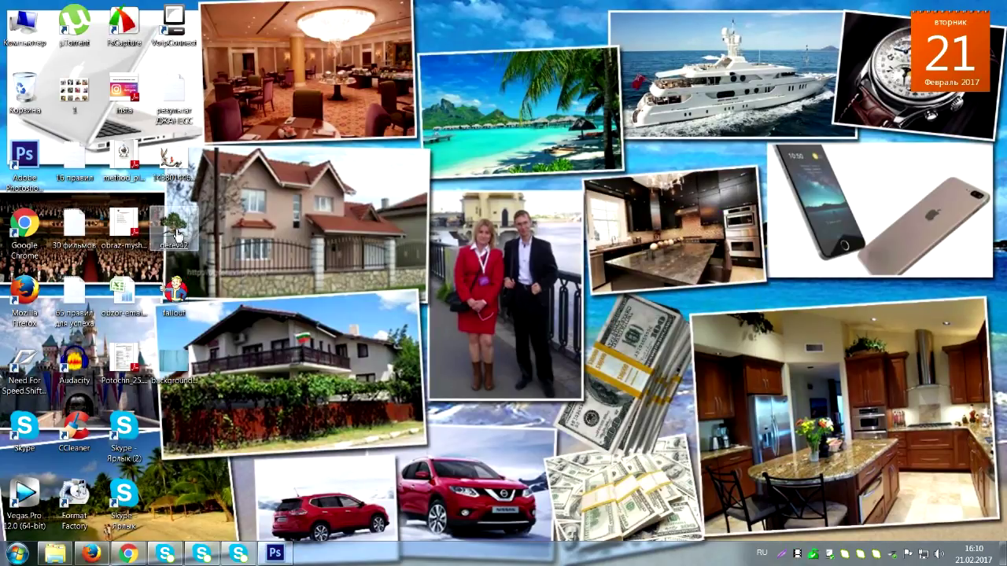
pyautogui.moveTo(178, 235); pyautogui.dragTo(404, 258)
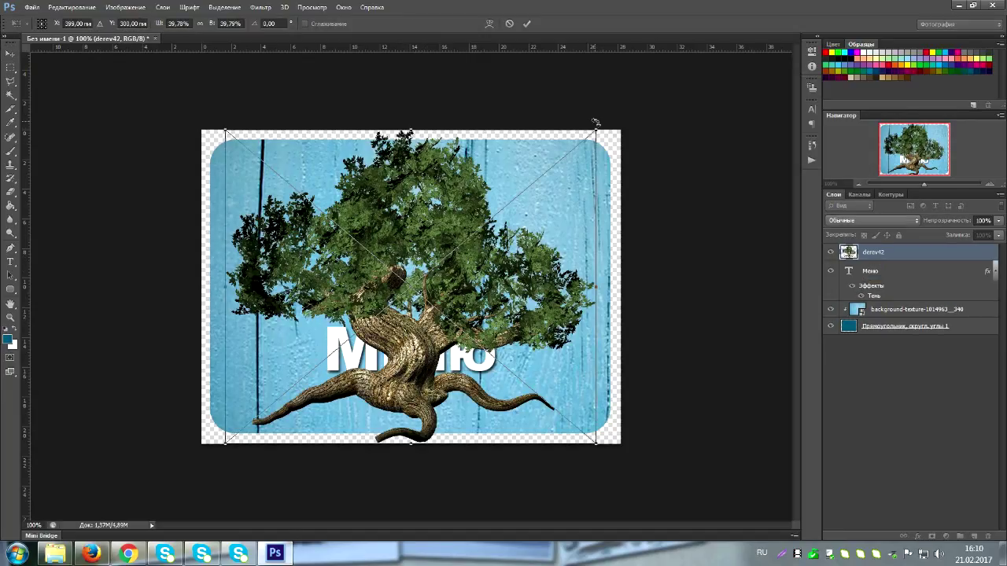
pyautogui.moveTo(595, 125); pyautogui.dragTo(371, 282)
pyautogui.moveTo(335, 421); pyautogui.dragTo(423, 274)
pyautogui.moveTo(422, 271); pyautogui.dragTo(422, 272)
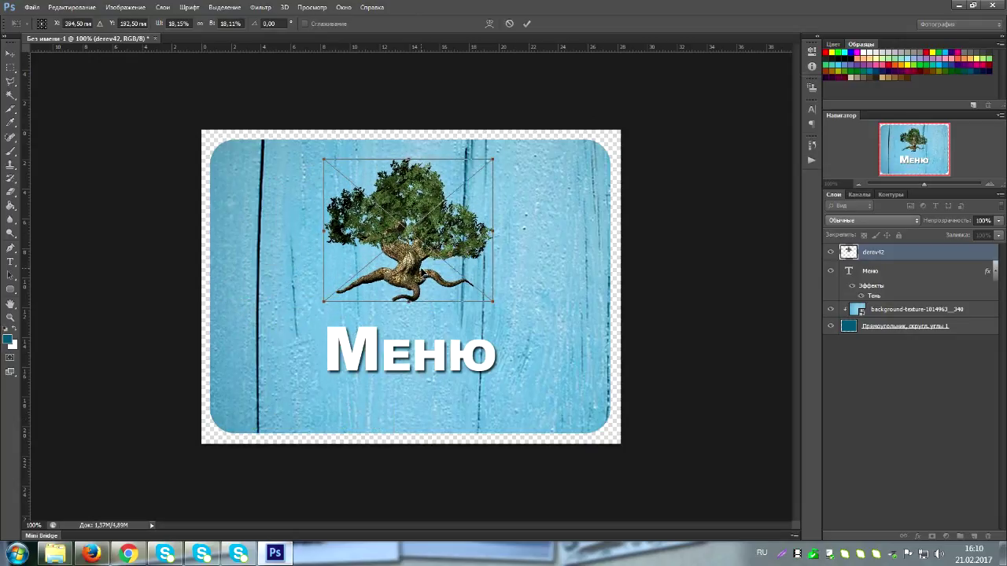
pyautogui.press('Return')
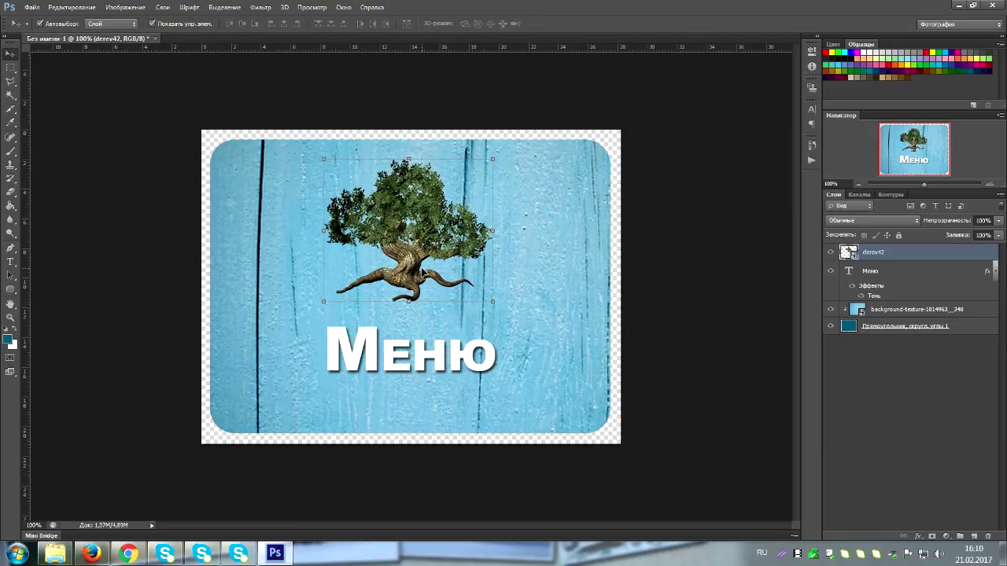
pyautogui.click(523, 256)
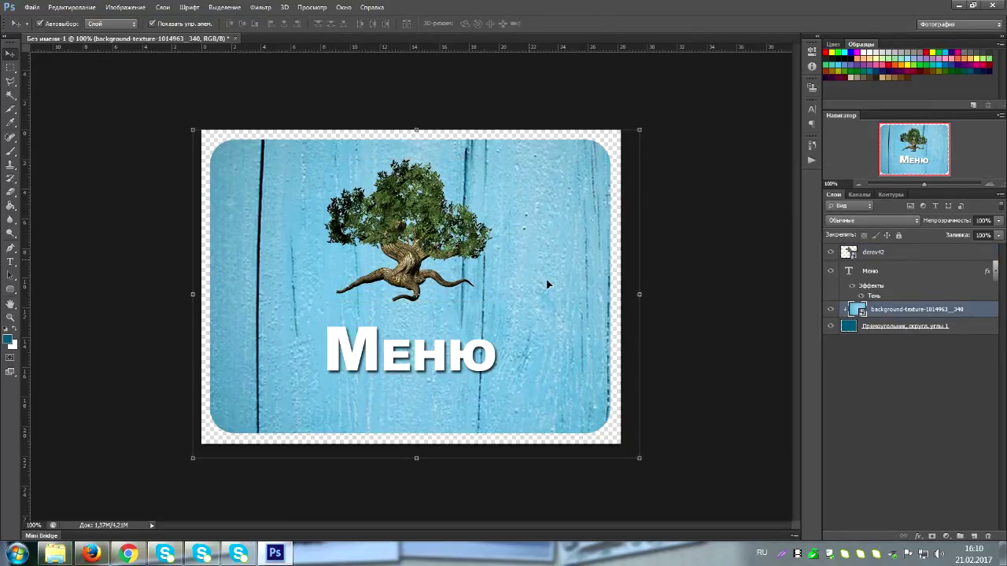
pyautogui.click(71, 260)
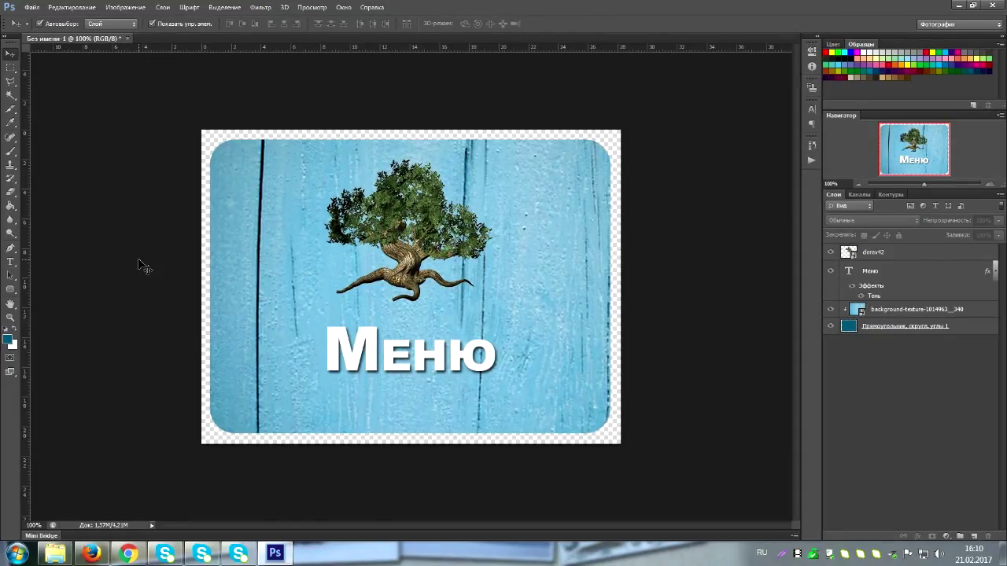
# Save the image as a PNG file named меню in the Тестовый паблик folder.
pyautogui.hotkey('ctrl', 's')
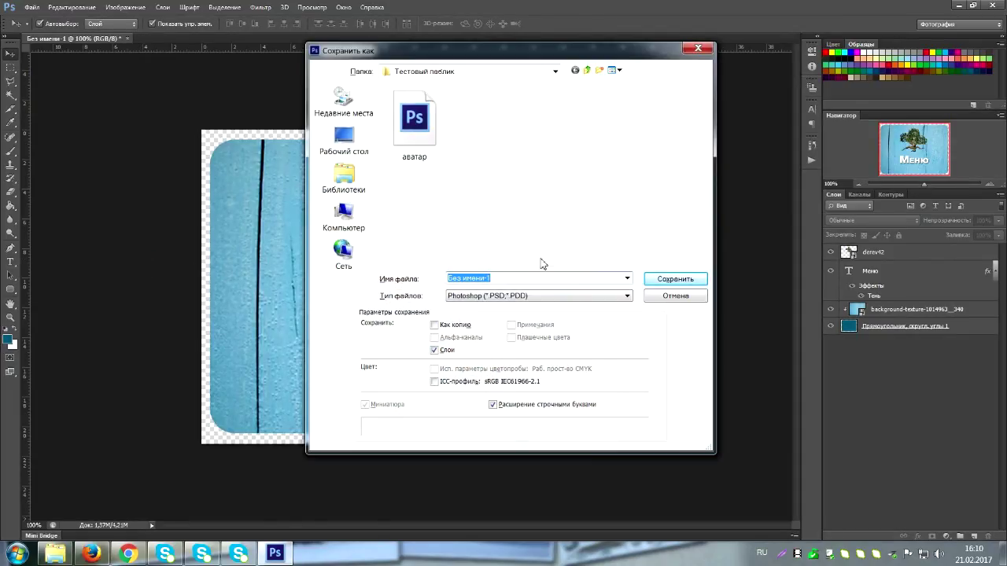
pyautogui.click(468, 297)
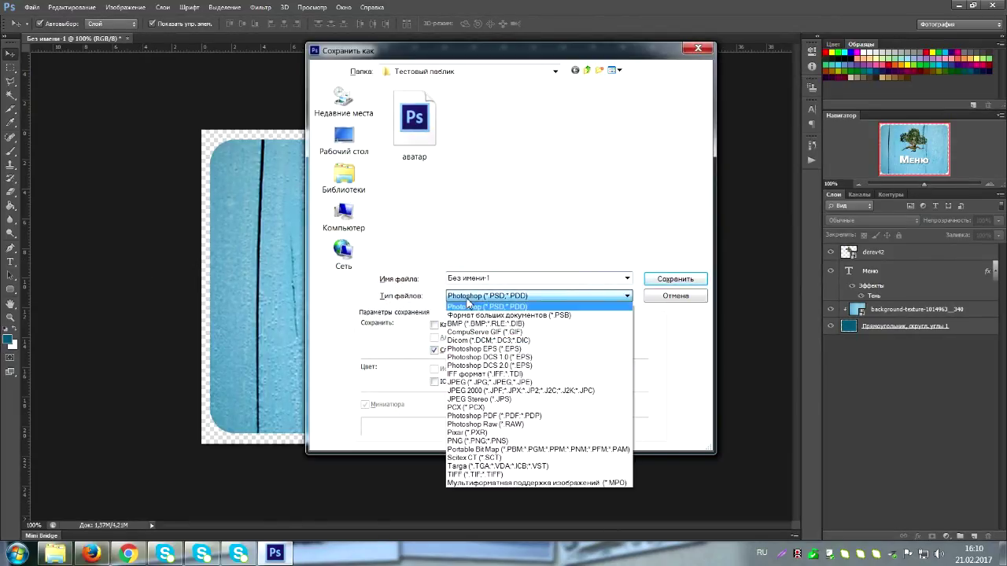
pyautogui.click(469, 442)
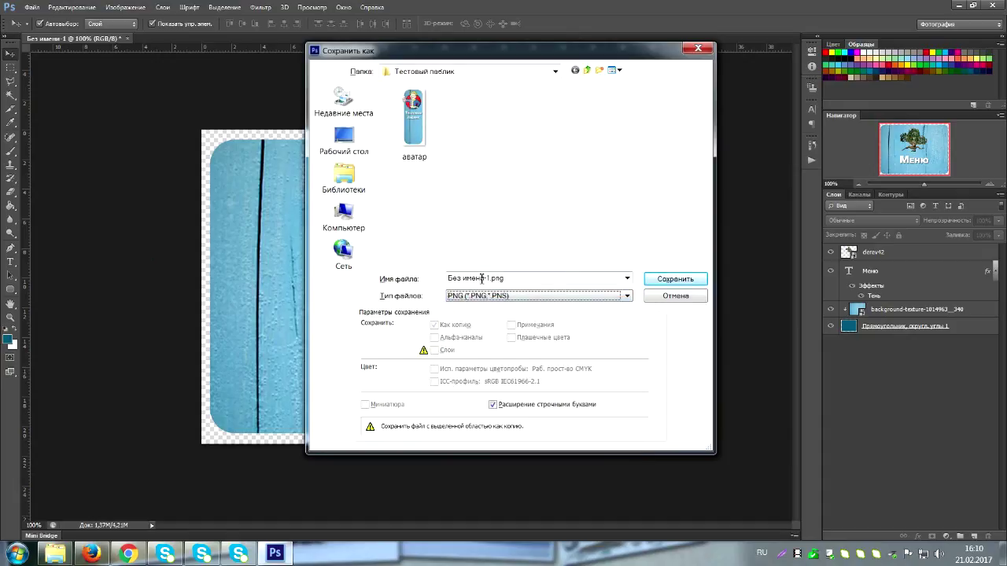
pyautogui.click(507, 280)
pyautogui.write('меню')
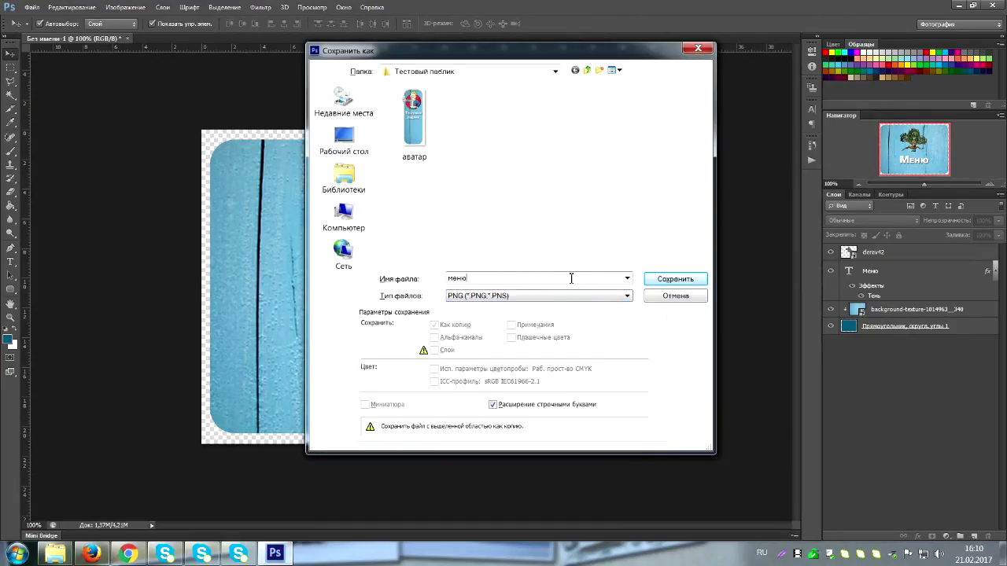
pyautogui.click(662, 281)
pyautogui.click(556, 173)
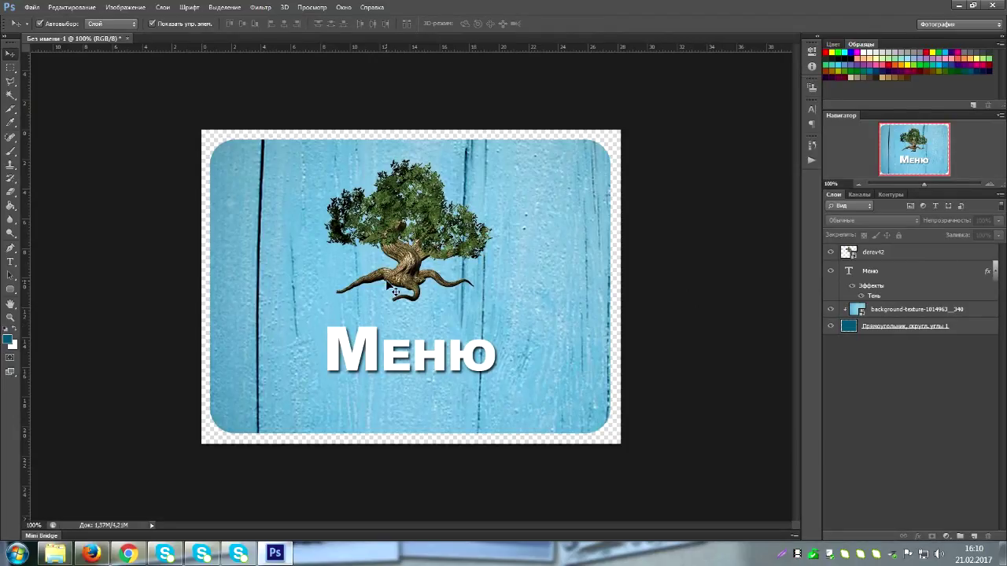
# Save the image as a layered Photoshop PSD file named меню with maximized compatibility, and close the document.
pyautogui.hotkey('ctrl', 'shift', 's')
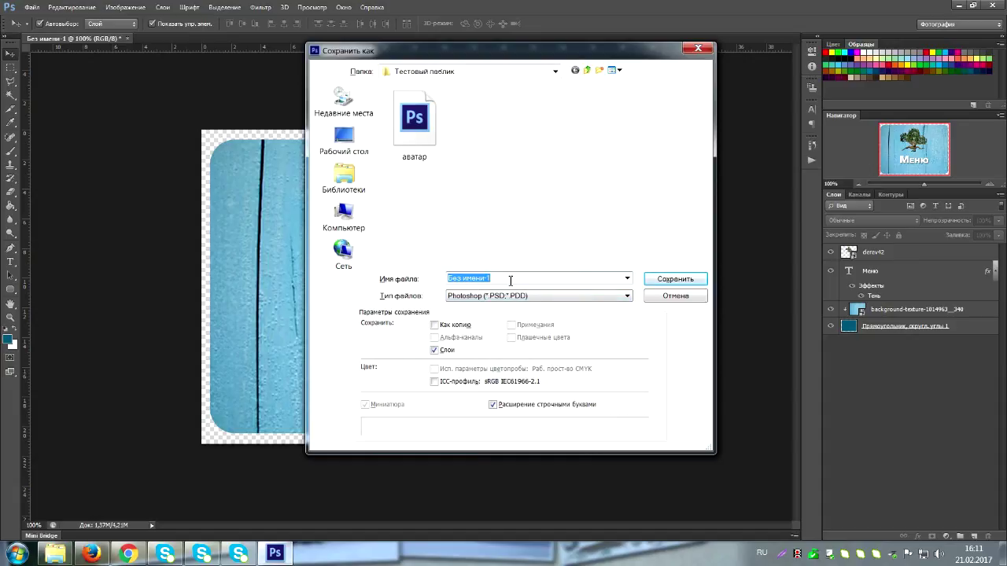
pyautogui.write('меню')
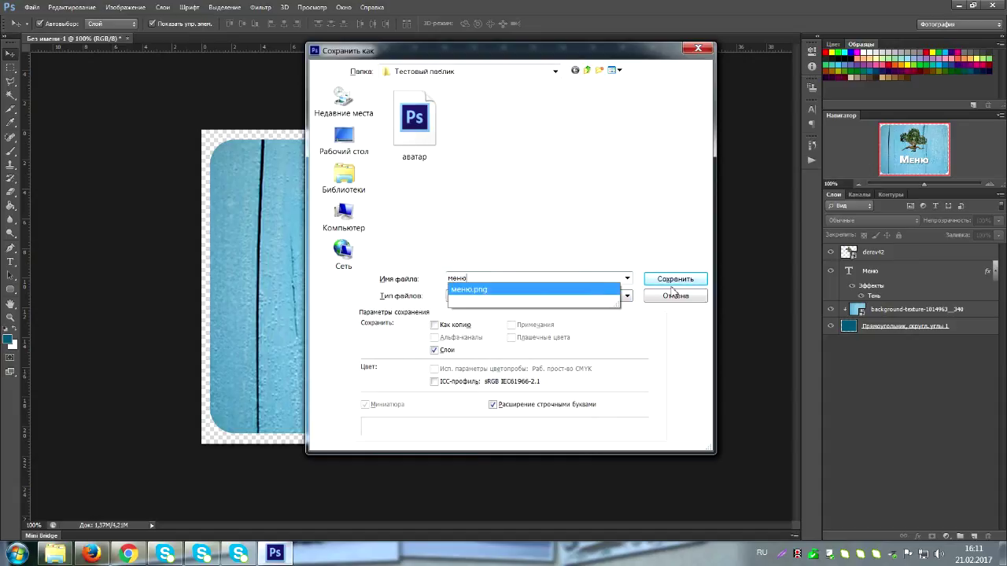
pyautogui.click(669, 280)
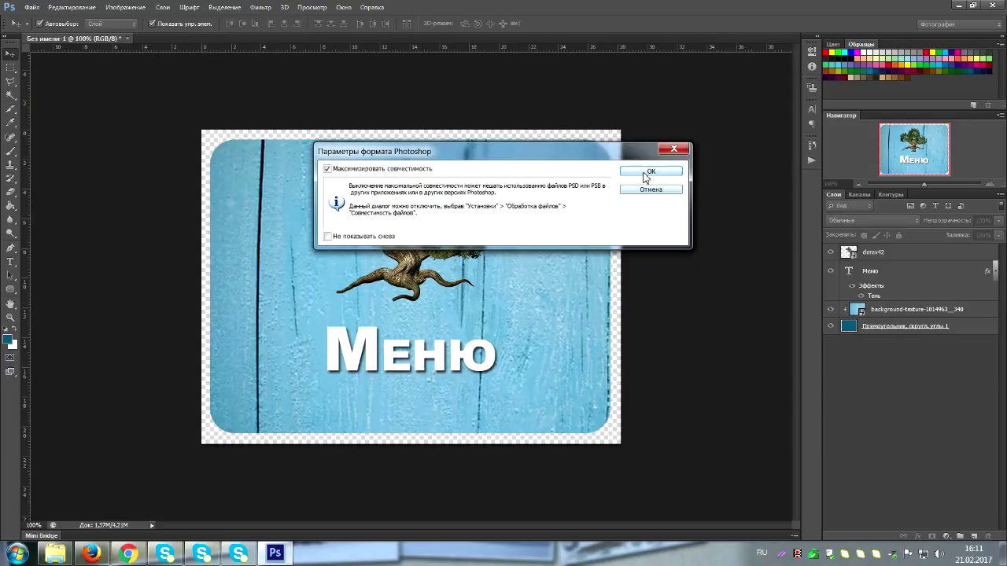
pyautogui.click(646, 170)
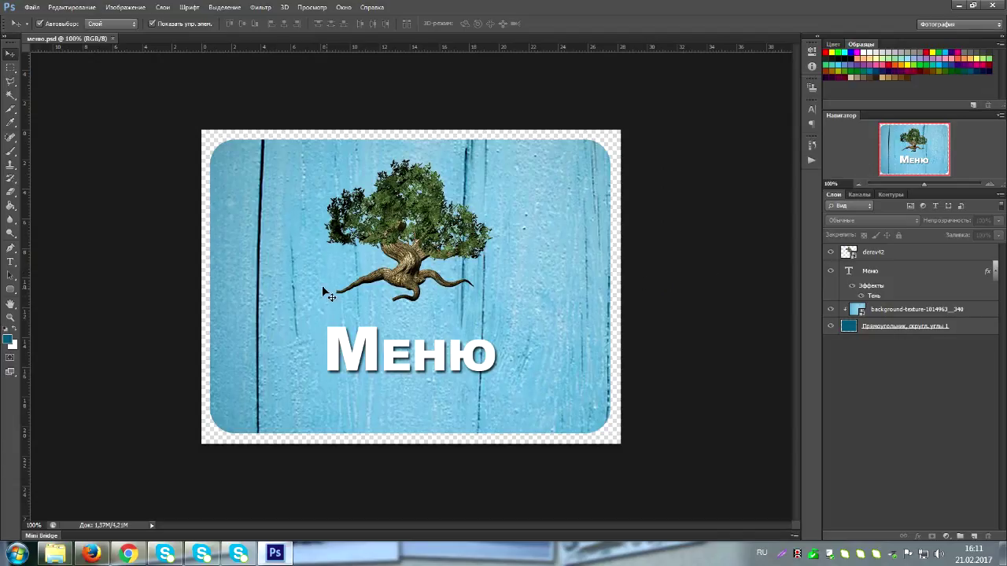
pyautogui.click(113, 39)
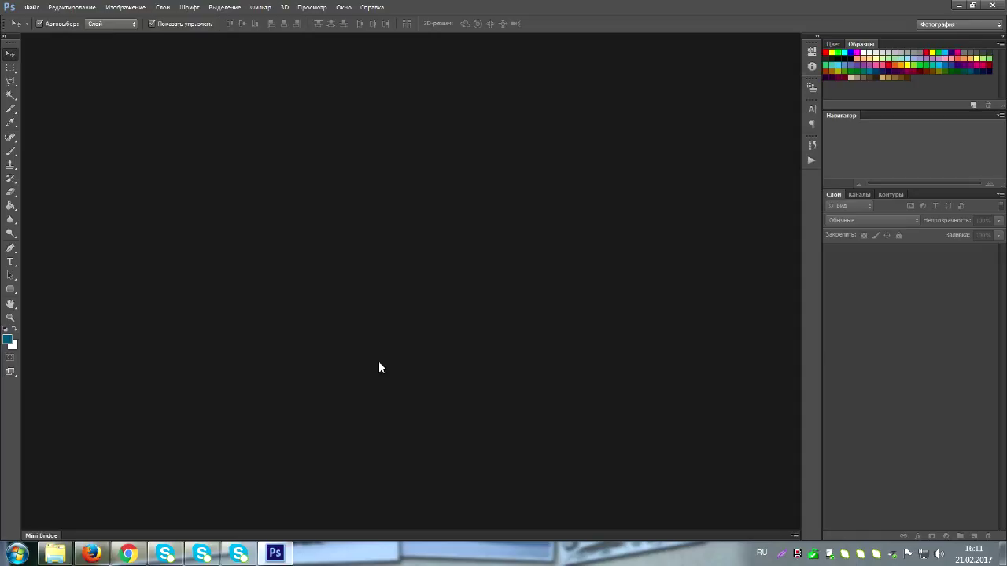
# Create a new transparent RGB document 600 pixels wide and 500 pixels high at 72 pixels per inch.
pyautogui.hotkey('ctrl', 'n')
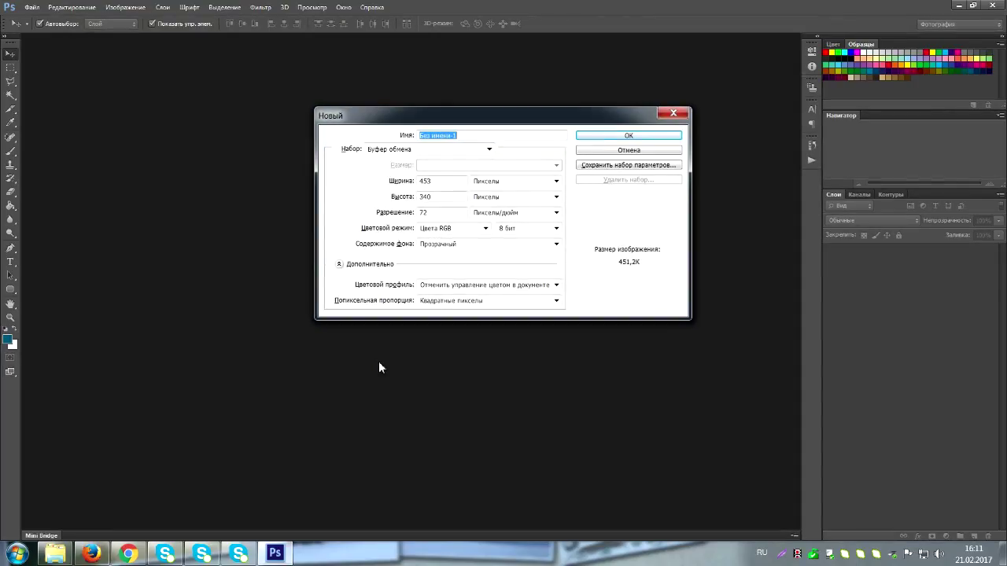
pyautogui.doubleClick(429, 182)
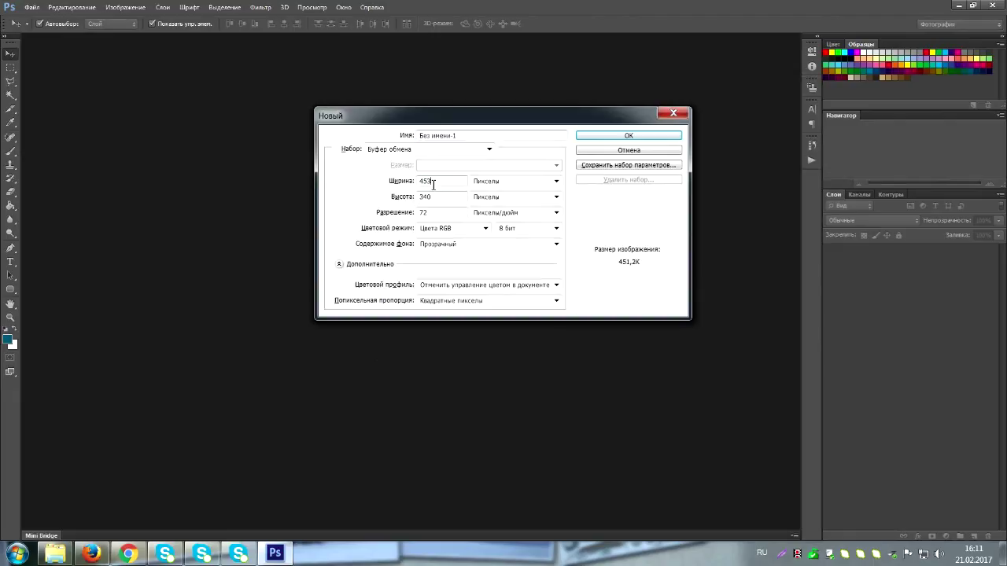
pyautogui.write('600')
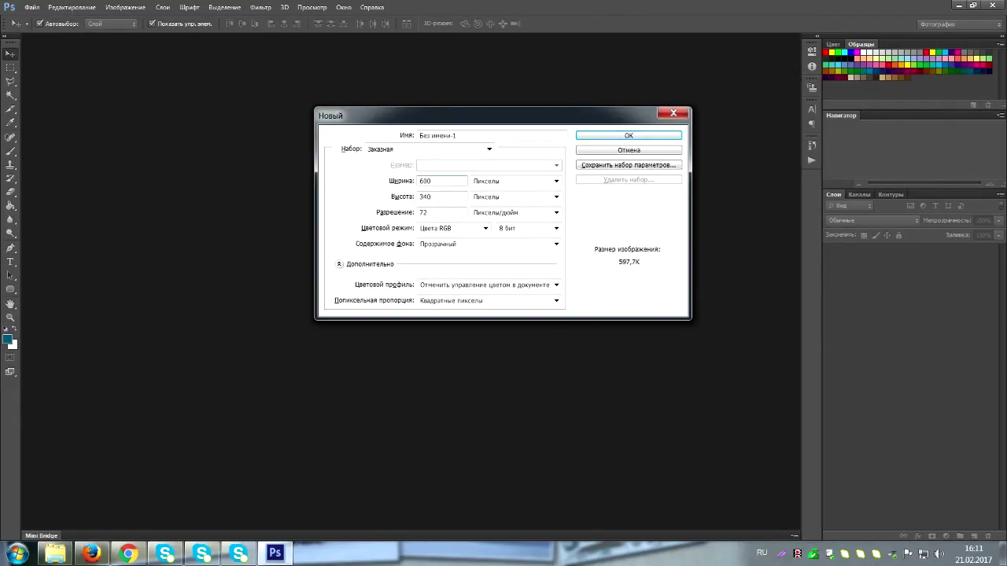
pyautogui.press('Tab')
pyautogui.write('500')
pyautogui.click(621, 136)
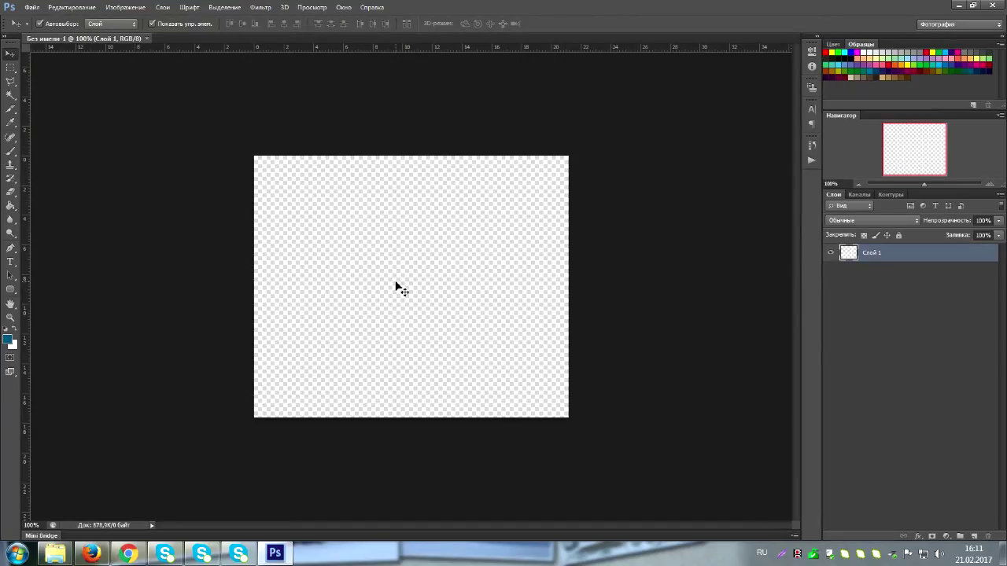
# Switch to Chrome, find the beige woven textile background in the Google image results, and copy its preview image.
pyautogui.click(128, 555)
pyautogui.scroll(-2, 354, 352)
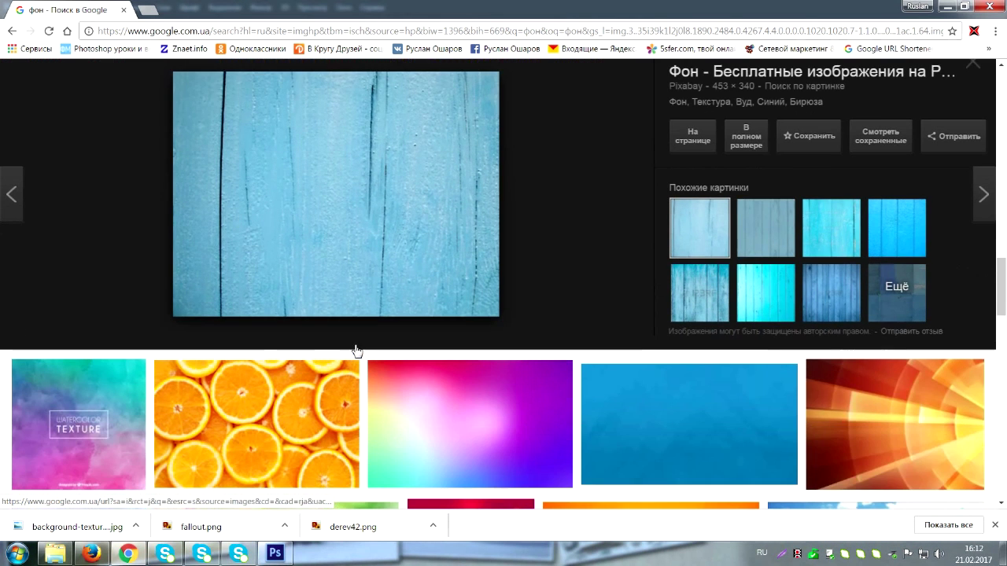
pyautogui.scroll(-4, 354, 350)
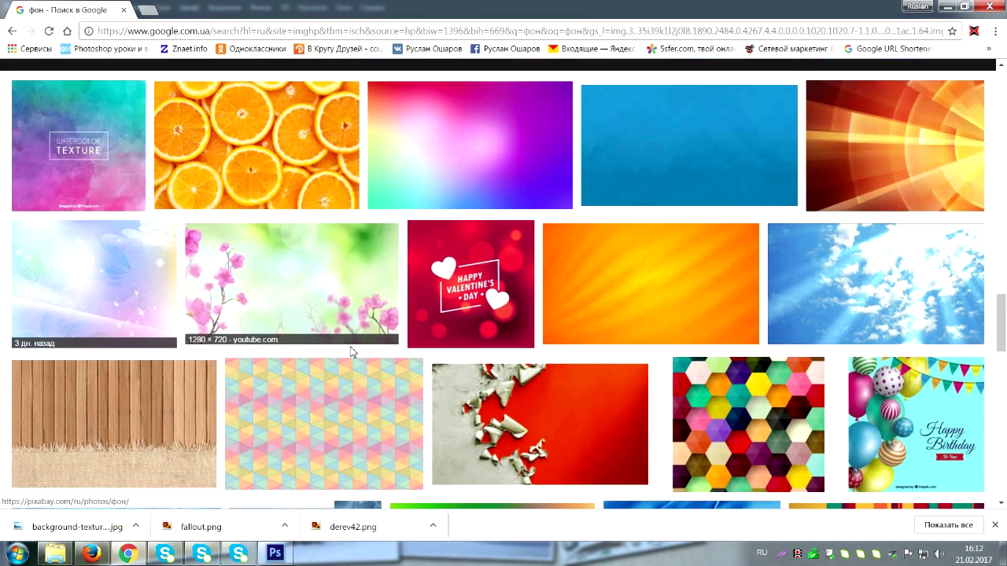
pyautogui.scroll(-2, 352, 352)
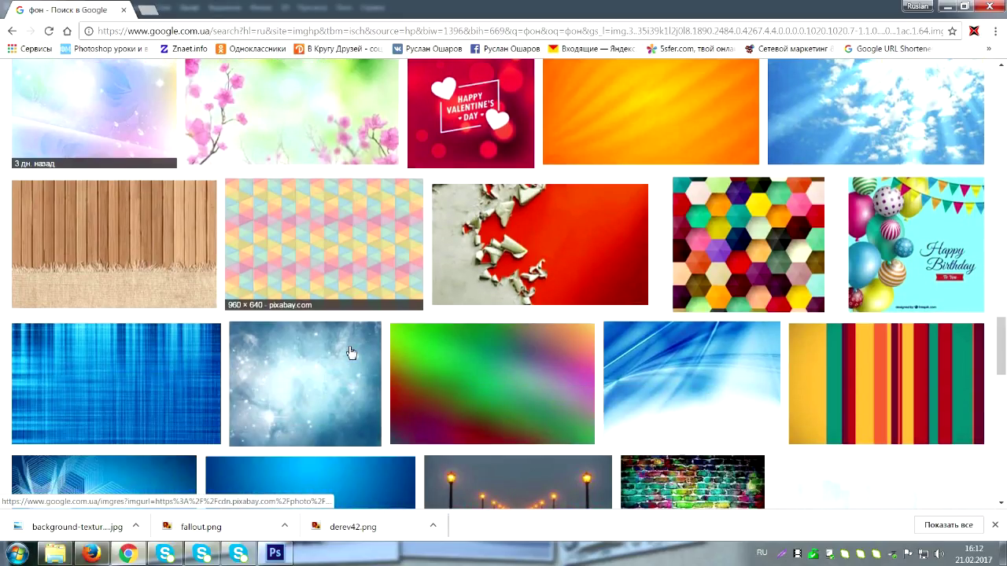
pyautogui.scroll(-2, 292, 337)
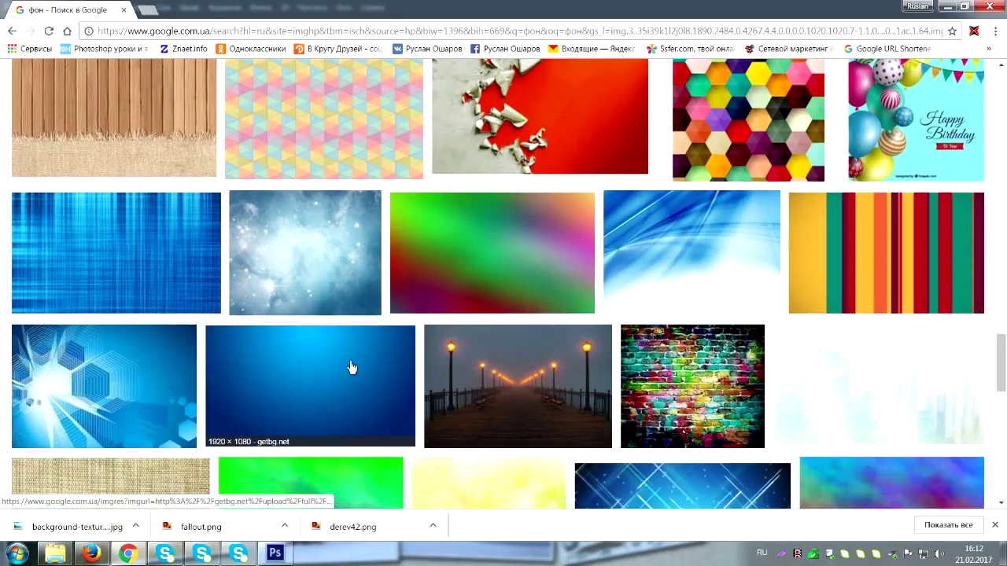
pyautogui.scroll(-2, 352, 367)
pyautogui.scroll(-2, 352, 368)
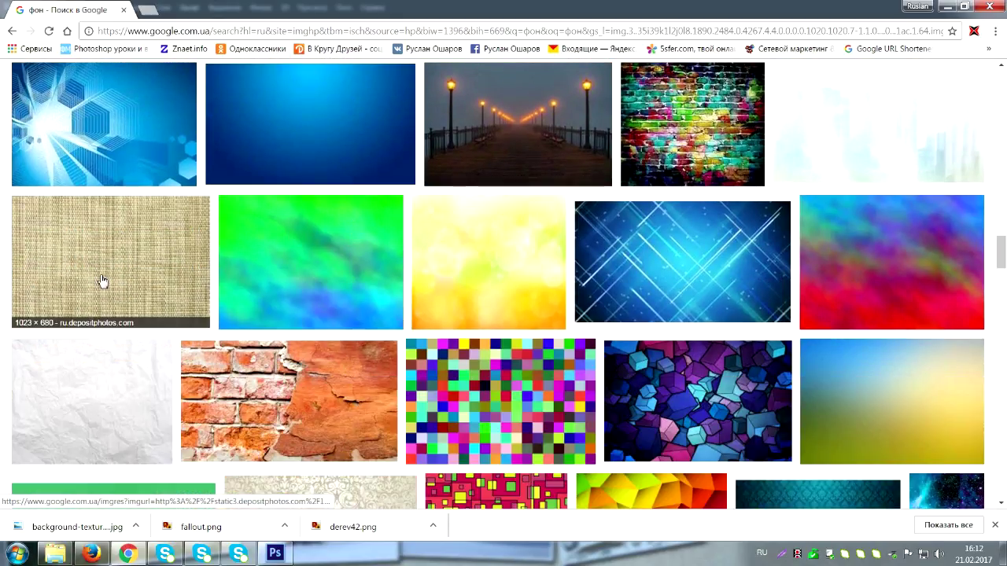
pyautogui.click(138, 281)
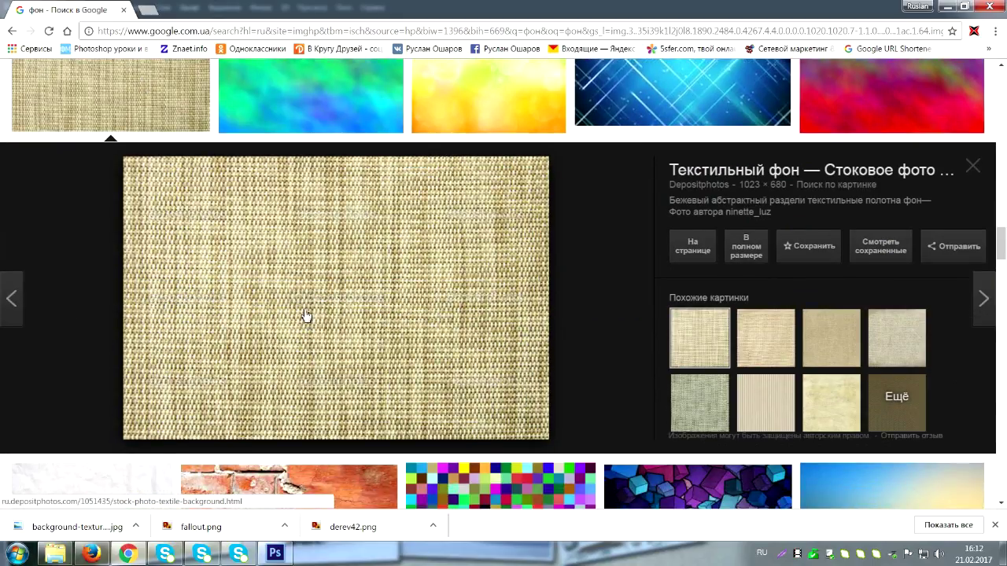
pyautogui.rightClick(303, 311)
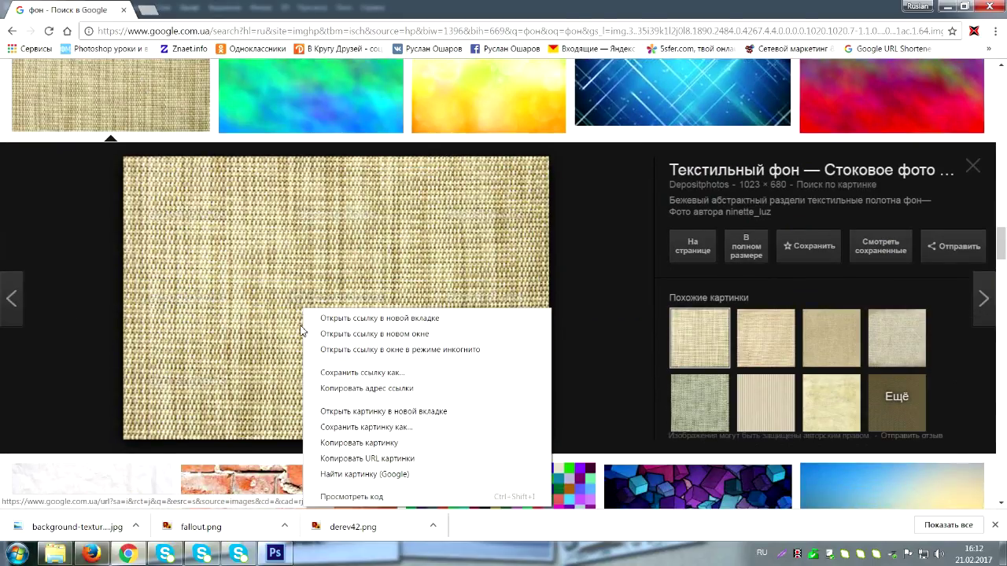
pyautogui.click(350, 443)
# Paste the copied textile texture into the new Photoshop document and scale it to cover exactly the whole canvas.
pyautogui.hotkey('alt', 'Tab')
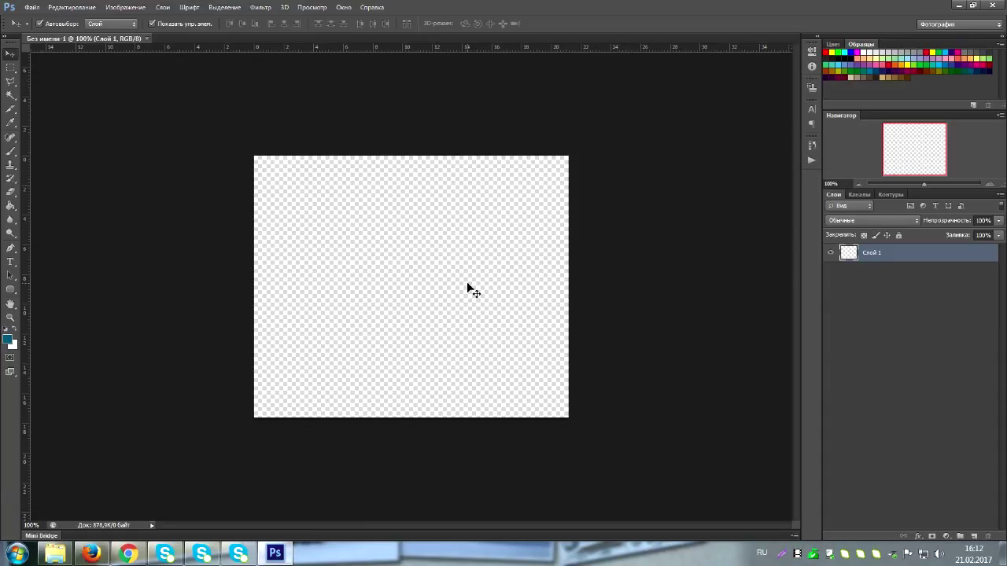
pyautogui.hotkey('ctrl', 'v')
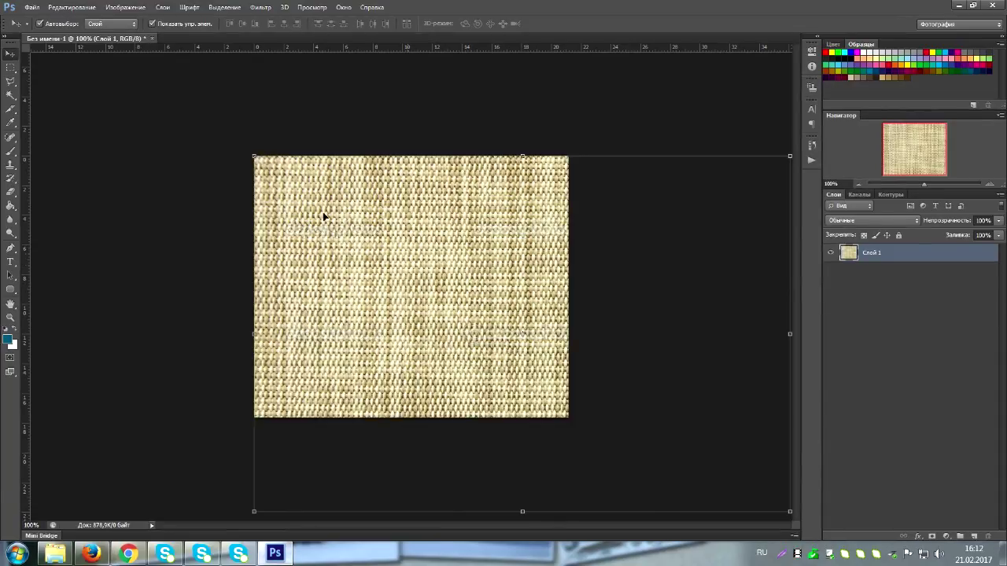
pyautogui.moveTo(254, 155); pyautogui.dragTo(421, 268)
pyautogui.moveTo(527, 336); pyautogui.dragTo(334, 225)
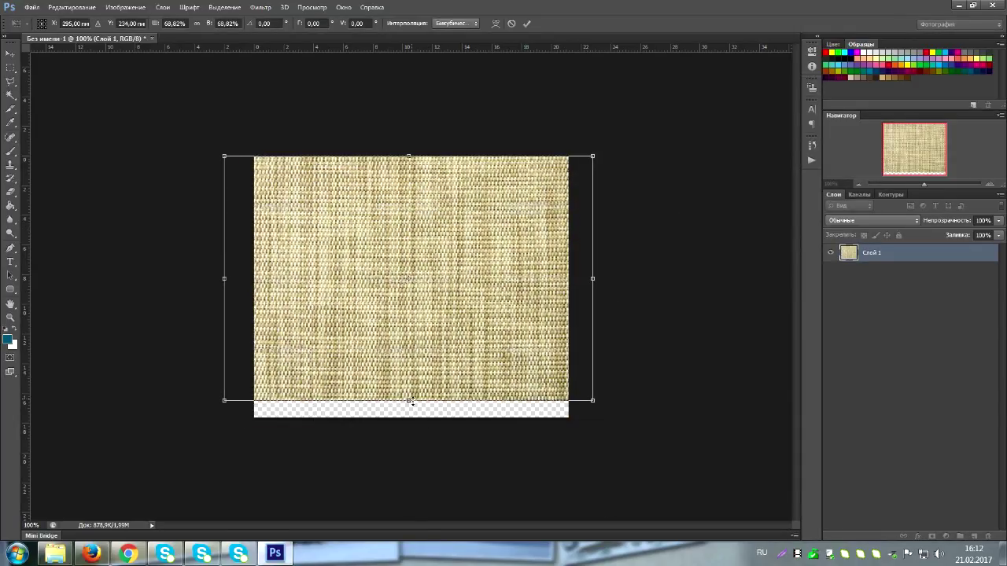
pyautogui.moveTo(408, 400); pyautogui.dragTo(408, 417)
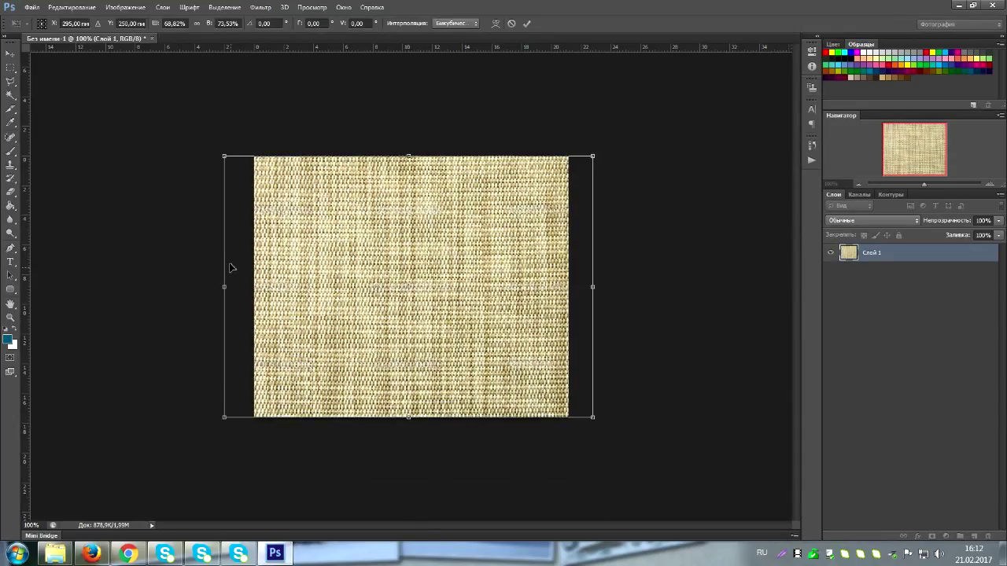
pyautogui.moveTo(224, 288); pyautogui.dragTo(253, 287)
pyautogui.moveTo(598, 290); pyautogui.dragTo(574, 290)
pyautogui.press('Return')
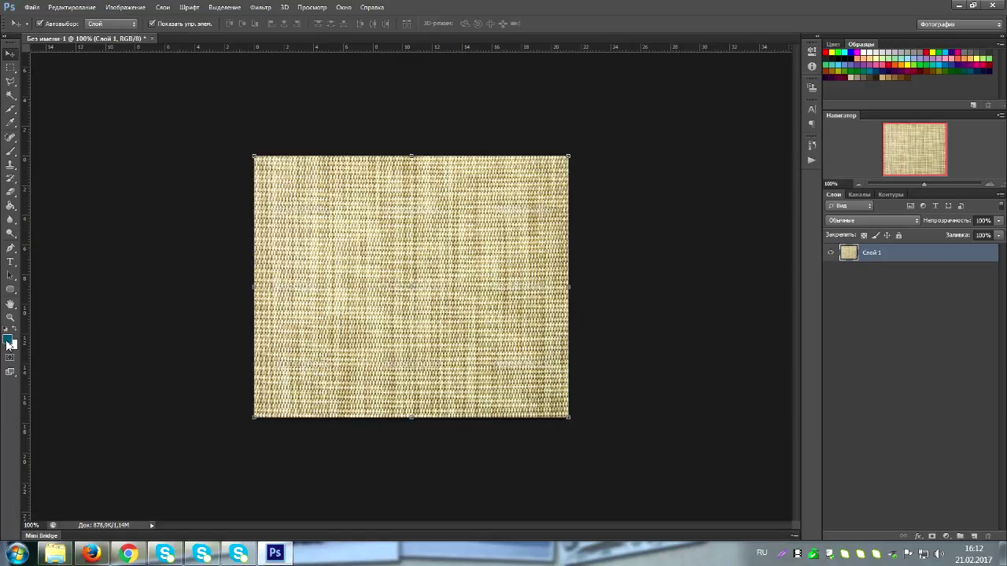
# Start a white Arial Black text in the canvas's upper-left area and set its font size to 48 pt.
pyautogui.click(10, 292)
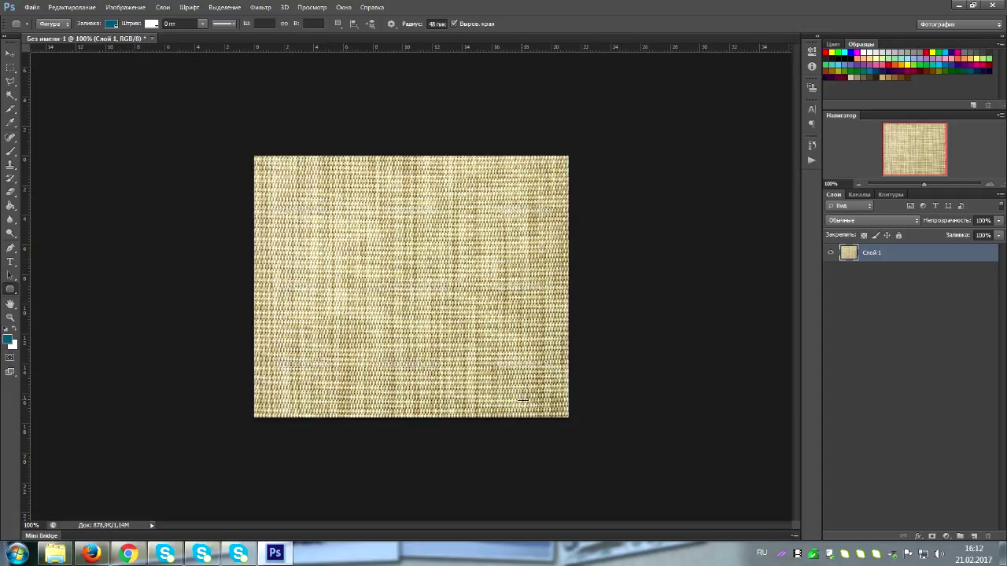
pyautogui.press('t')
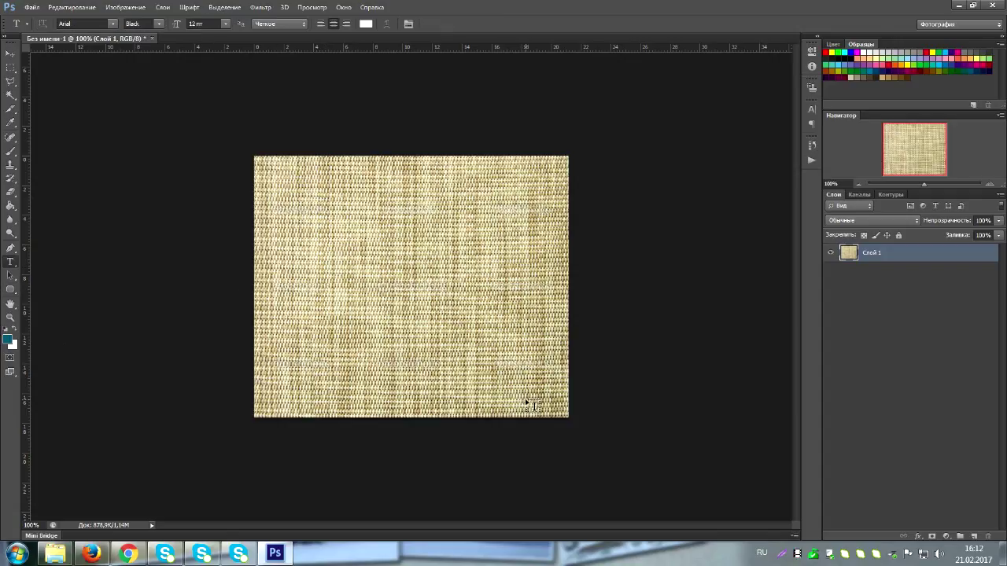
pyautogui.click(349, 246)
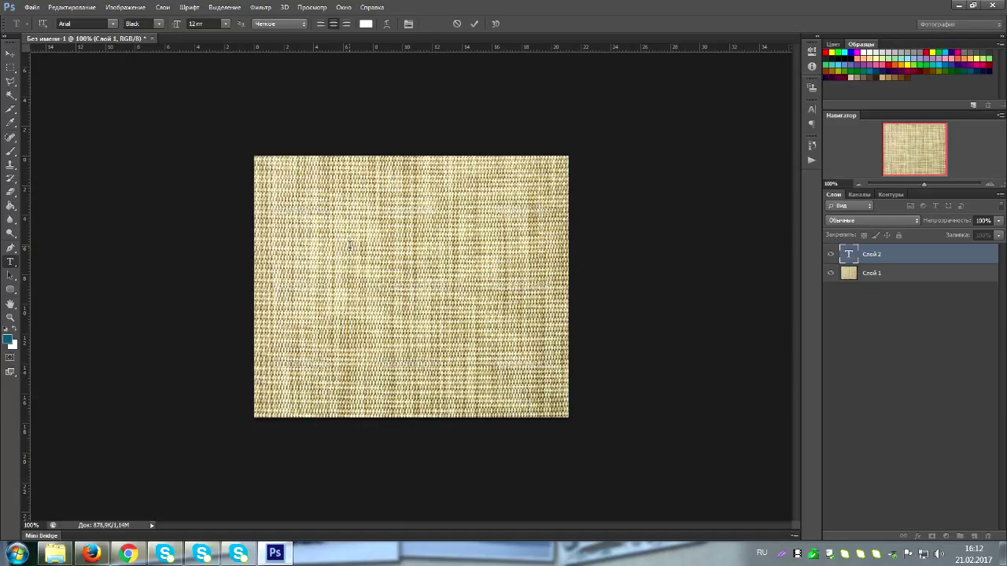
pyautogui.click(226, 25)
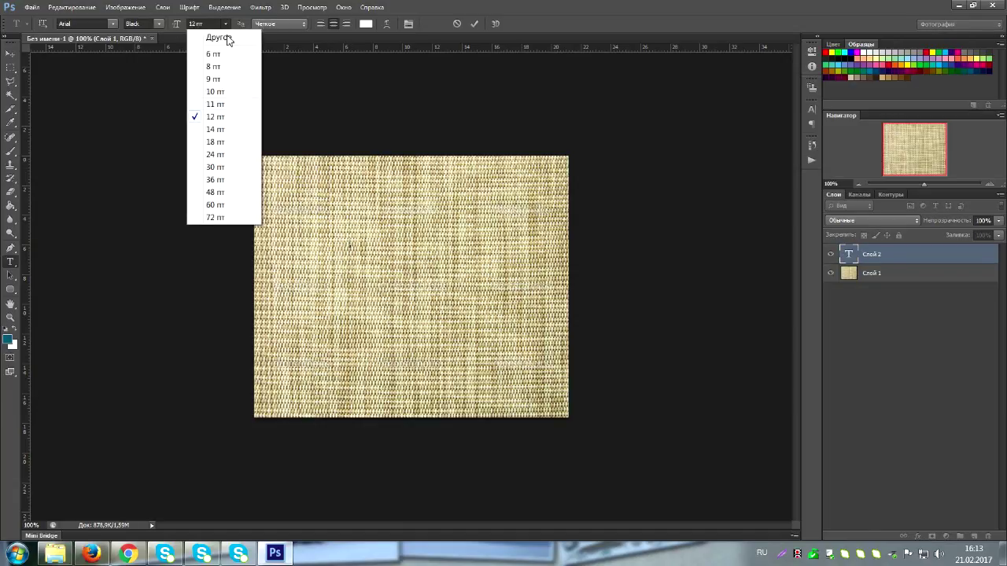
pyautogui.click(217, 197)
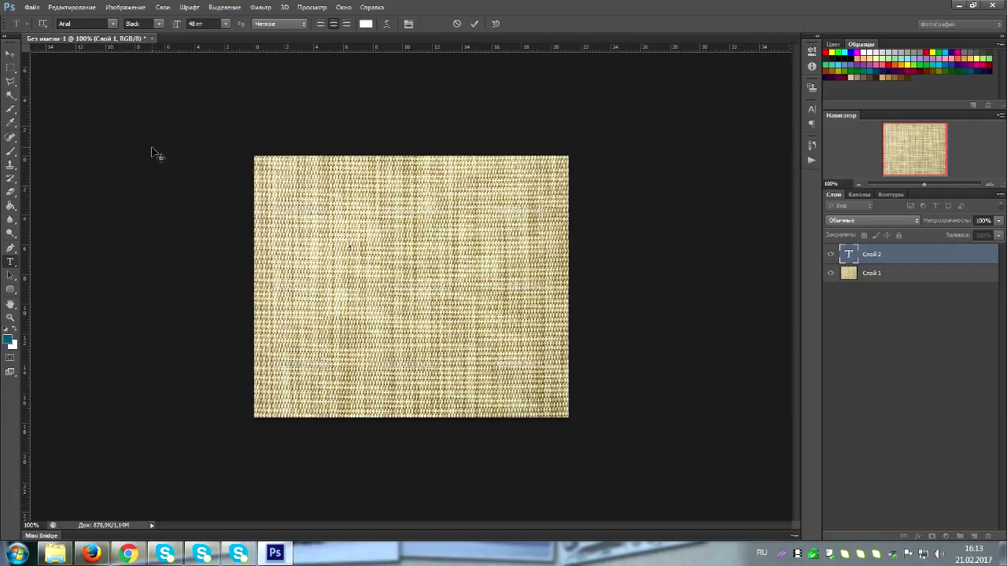
pyautogui.write('М')
pyautogui.write('ДЕО')
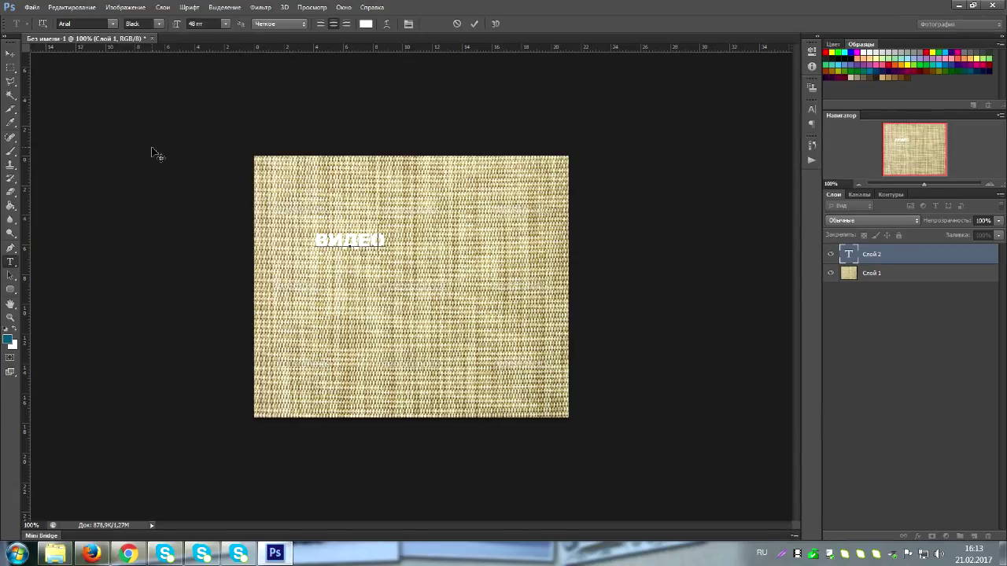
pyautogui.hotkey('ctrl', 'a')
pyautogui.press('BackSpace')
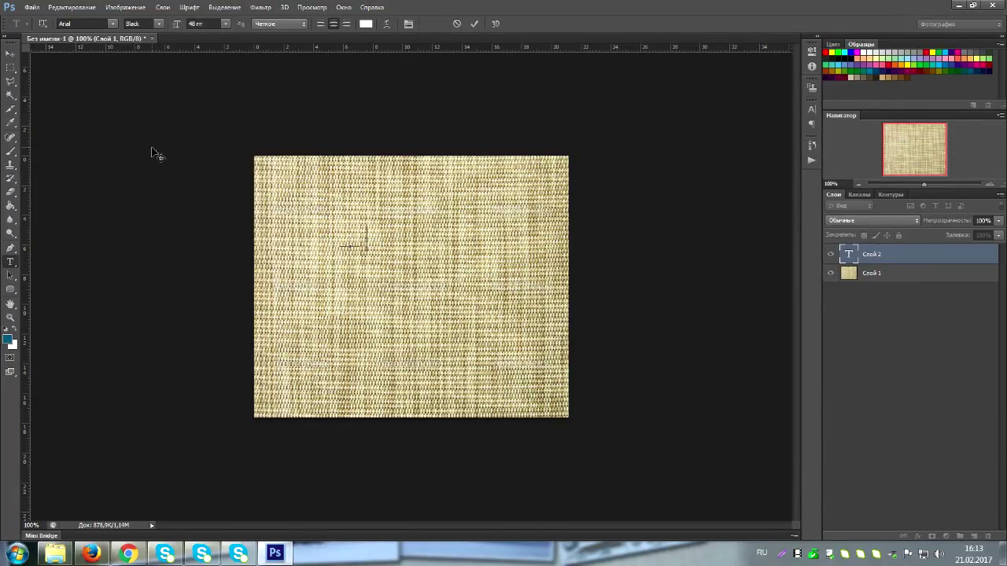
# Enter the text Видео and place it near the horizontal centre of the image's upper part.
pyautogui.write('Видео')
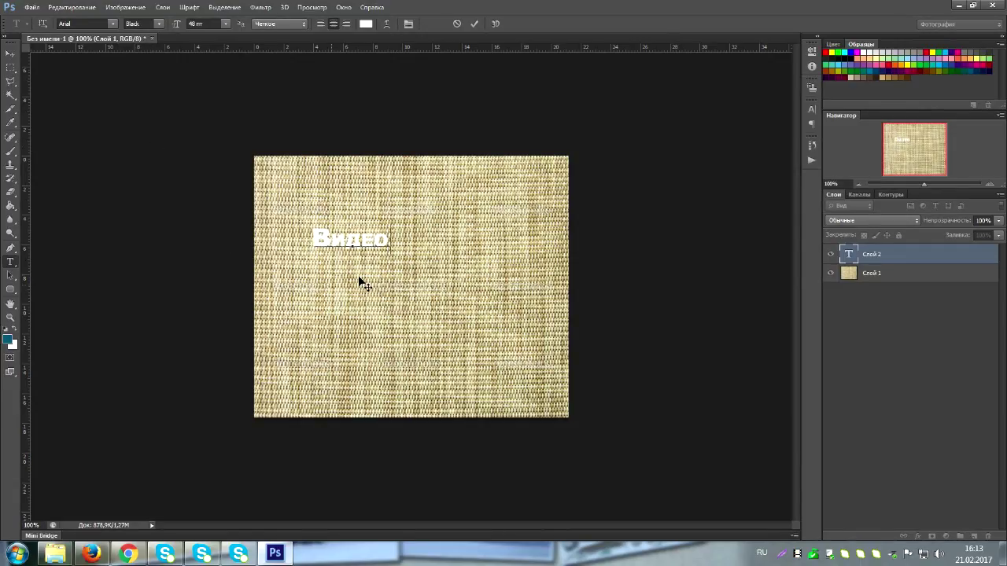
pyautogui.moveTo(359, 277); pyautogui.dragTo(389, 277)
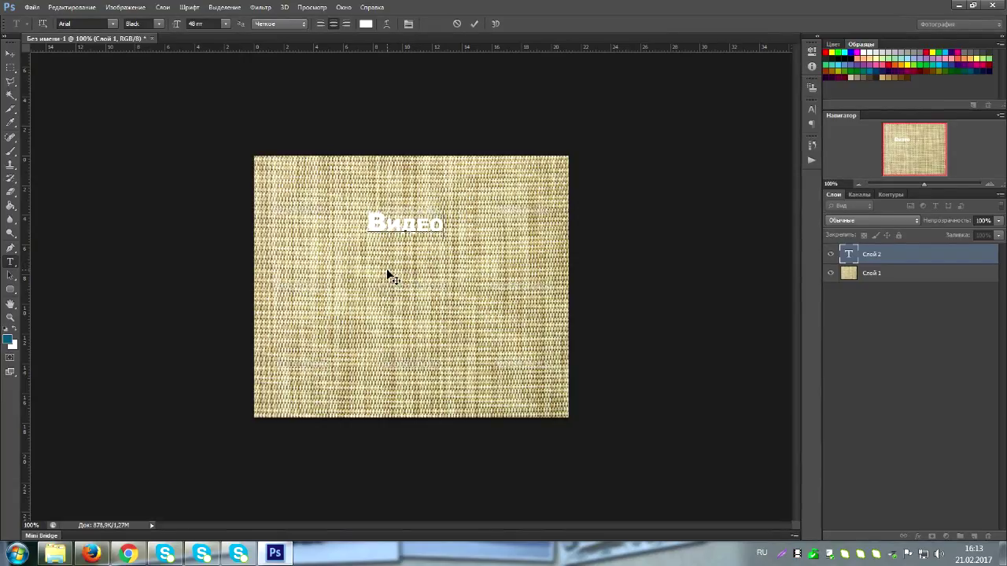
pyautogui.click(15, 54)
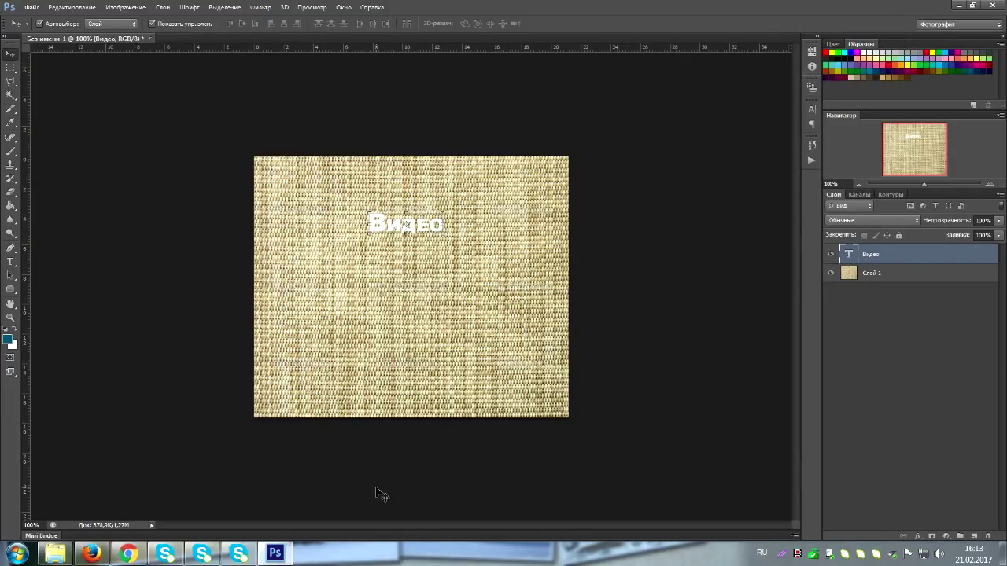
# Add a second white text item reading Аудио near the canvas's middle and align it under Видео.
pyautogui.press('t')
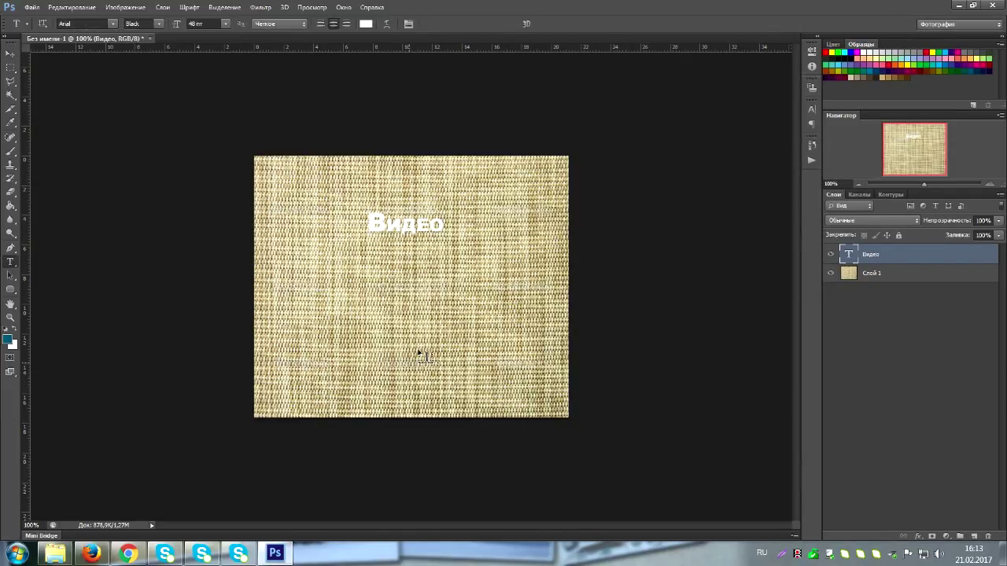
pyautogui.click(397, 298)
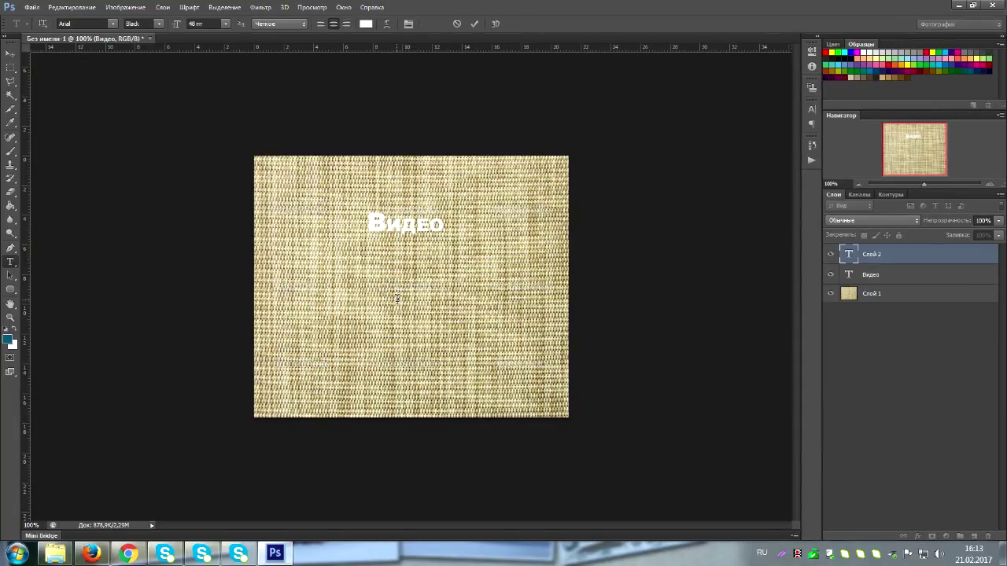
pyautogui.write('Аудио')
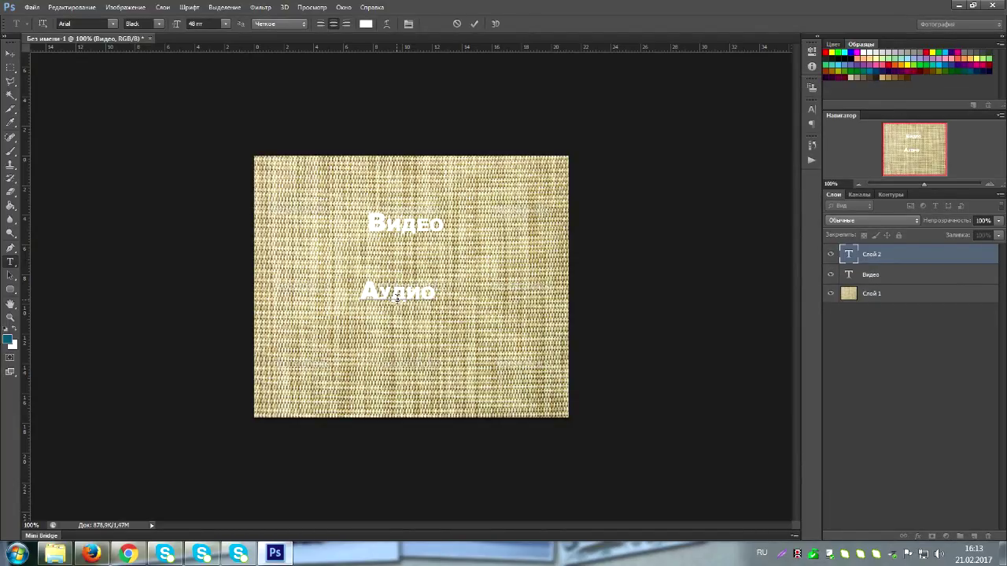
pyautogui.hotkey('ctrl', 'a')
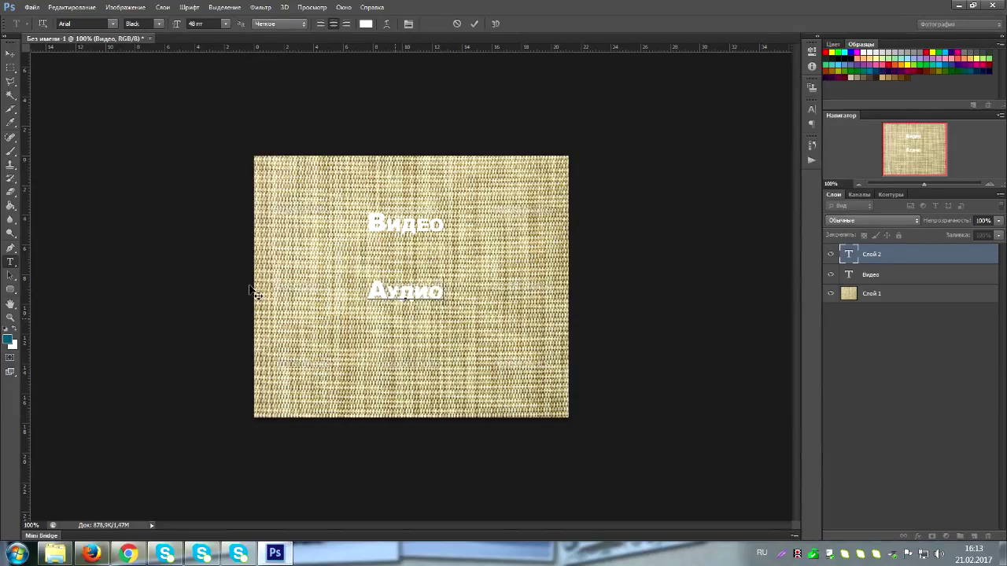
pyautogui.click(10, 59)
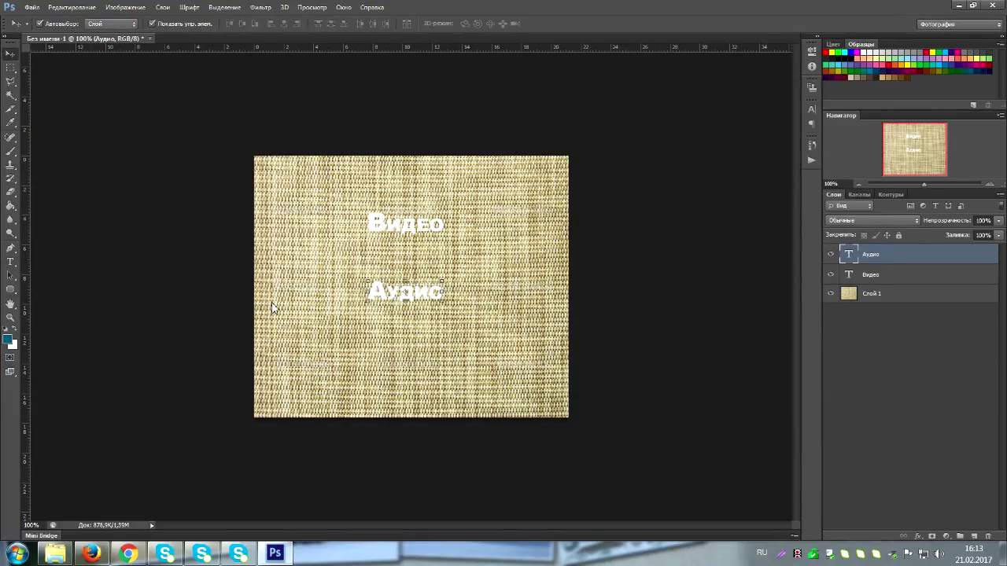
# Add a third text item below Аудио and correct its wrong letter case to read Канал Ютуб.
pyautogui.press('t')
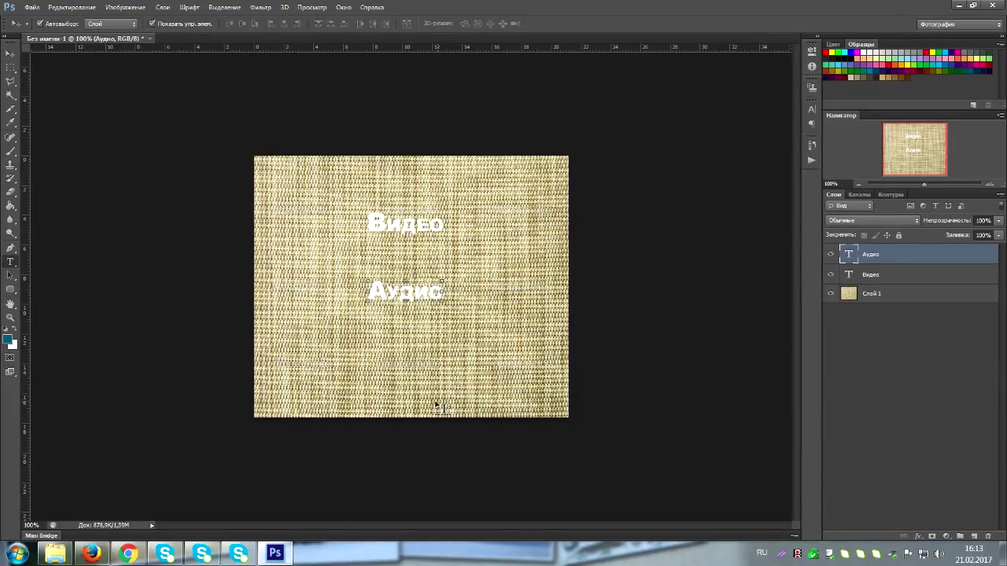
pyautogui.click(401, 370)
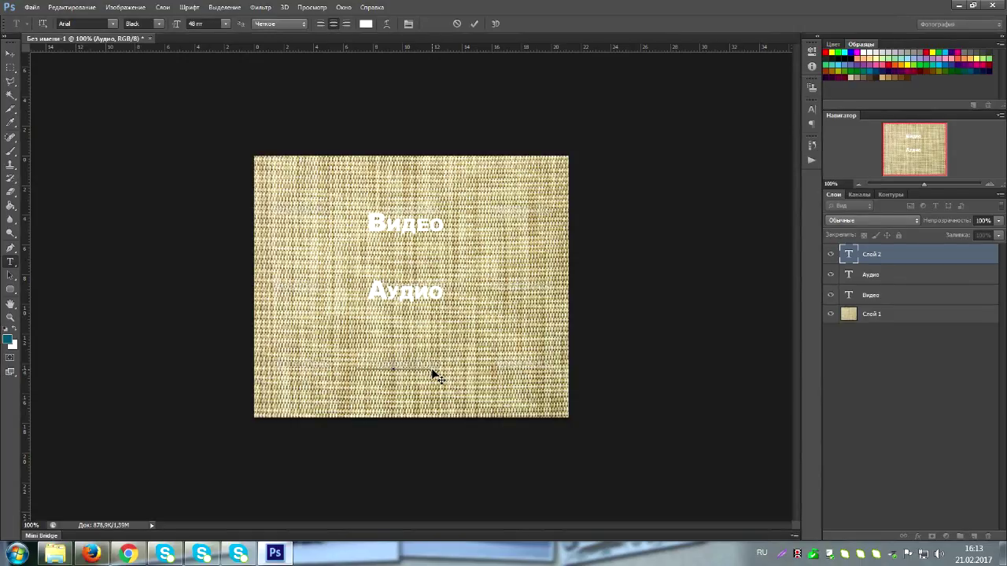
pyautogui.write('кАНАЛ юТУБ')
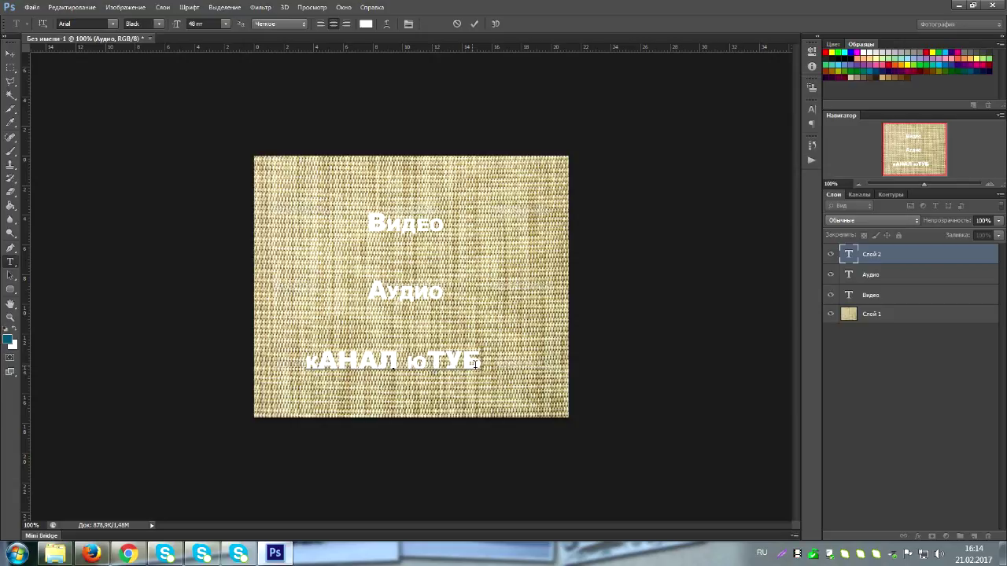
pyautogui.moveTo(475, 363); pyautogui.dragTo(306, 362)
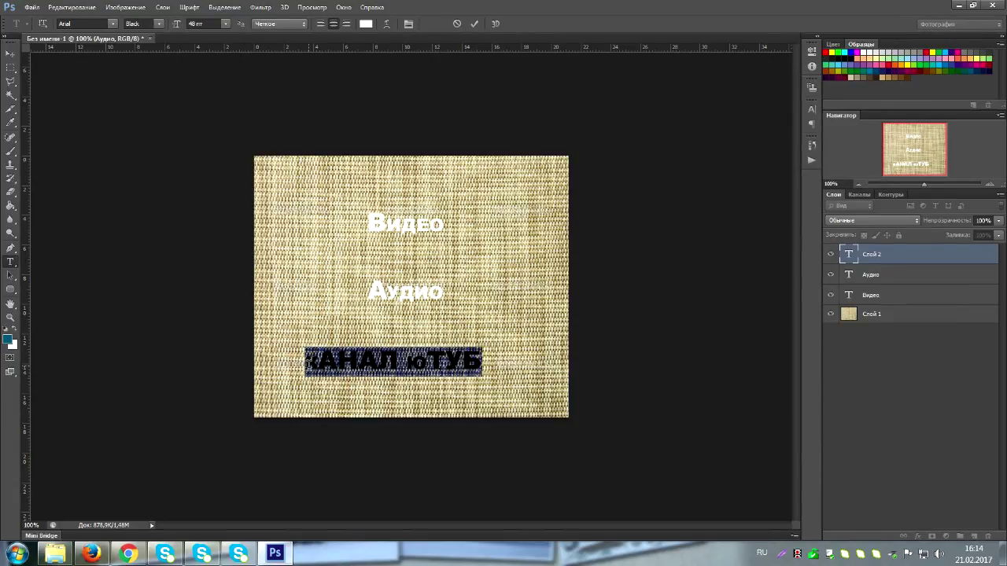
pyautogui.write('К')
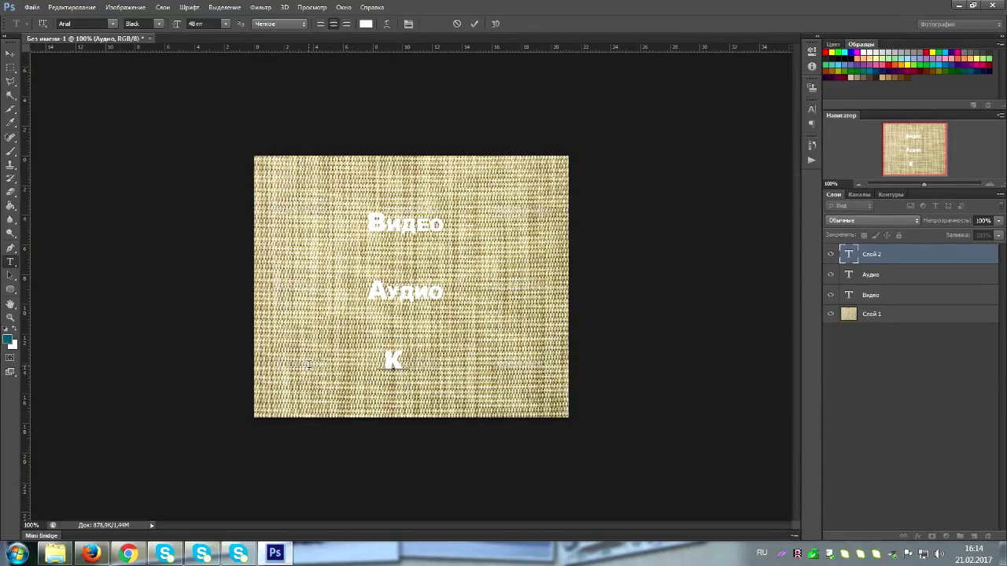
pyautogui.write('анал Ю')
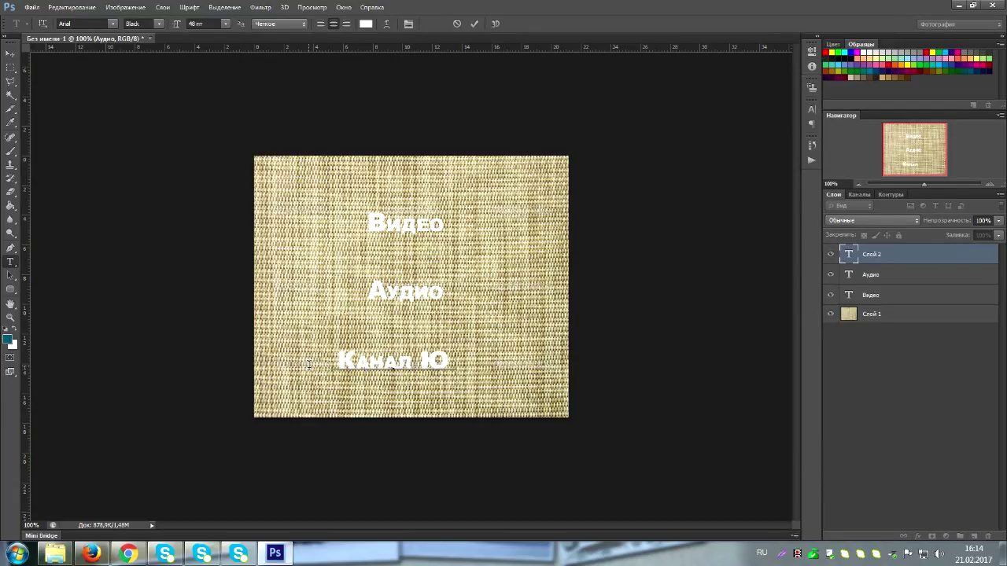
pyautogui.write('туб')
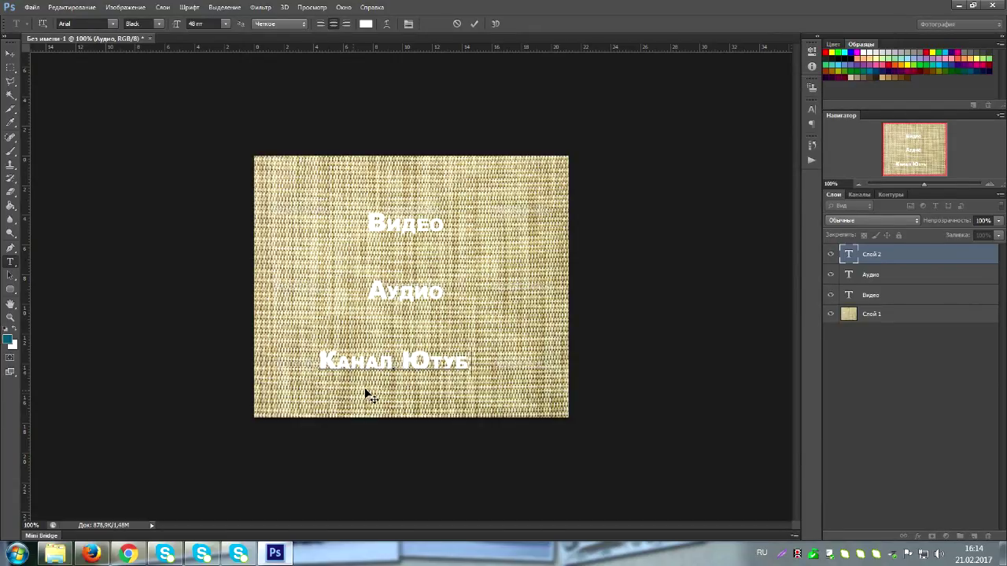
# Move the Канал Ютуб text to the canvas's horizontal centre, slightly lower, and commit it.
pyautogui.hotkey('ctrl', 'shift', 'Right')
pyautogui.hotkey('ctrl', 'shift', 'Right')
pyautogui.hotkey('ctrl', 'shift', 'Right')
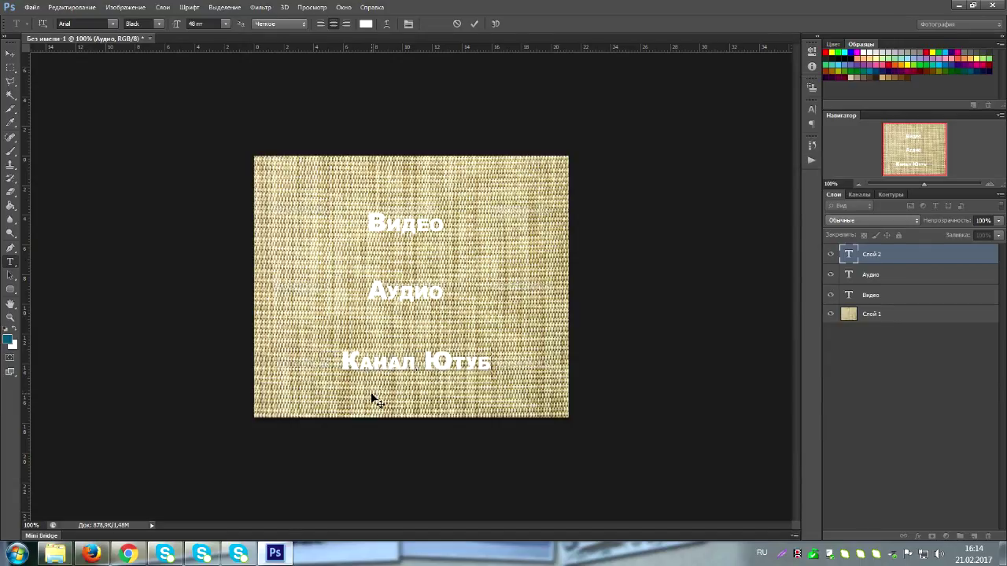
pyautogui.moveTo(373, 403); pyautogui.dragTo(369, 409)
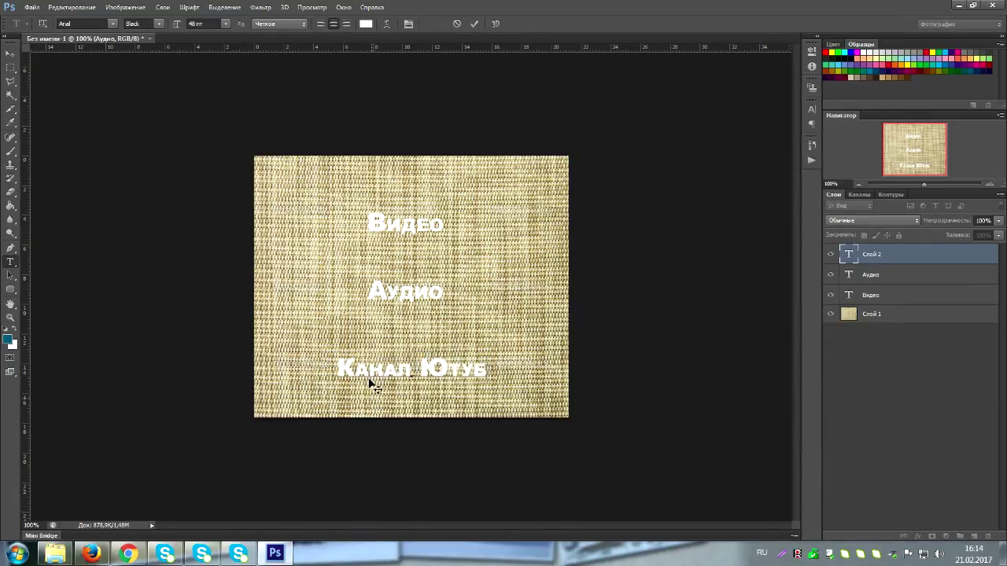
pyautogui.click(10, 55)
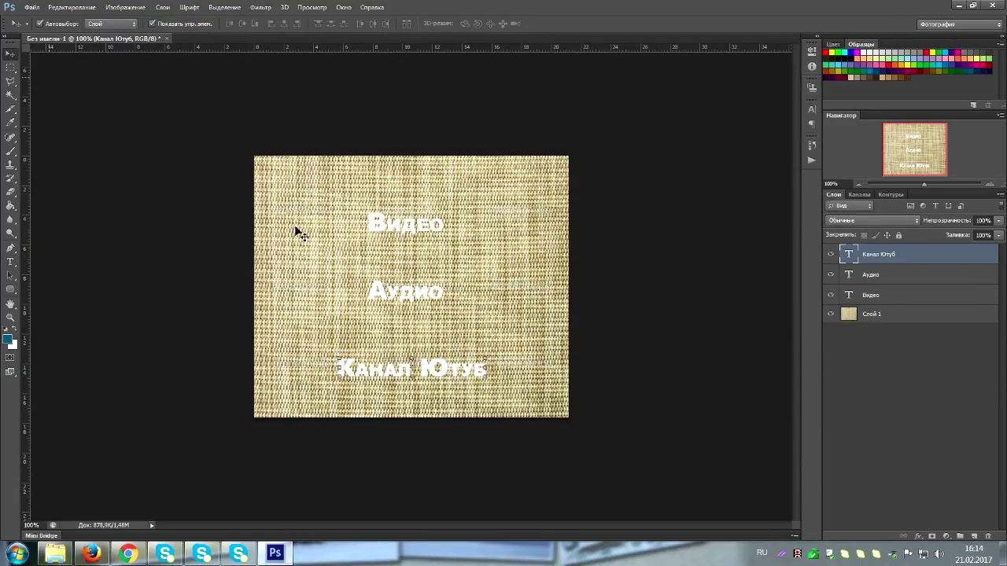
# Reposition Аудио, Видео and Канал Ютуб so they are centred horizontally on the canvas and evenly spaced vertically.
pyautogui.click(386, 294)
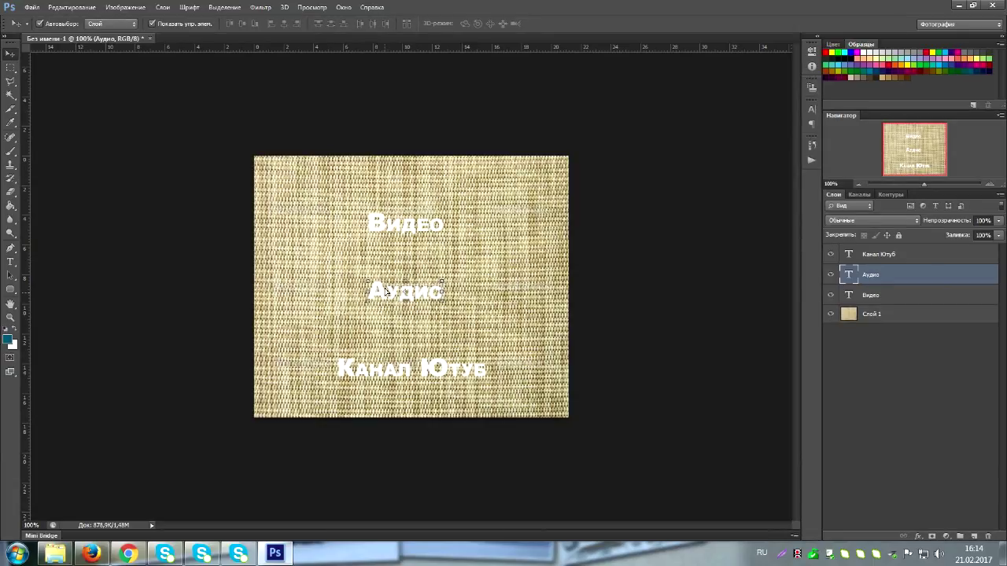
pyautogui.moveTo(385, 291); pyautogui.dragTo(398, 297)
pyautogui.click(414, 229)
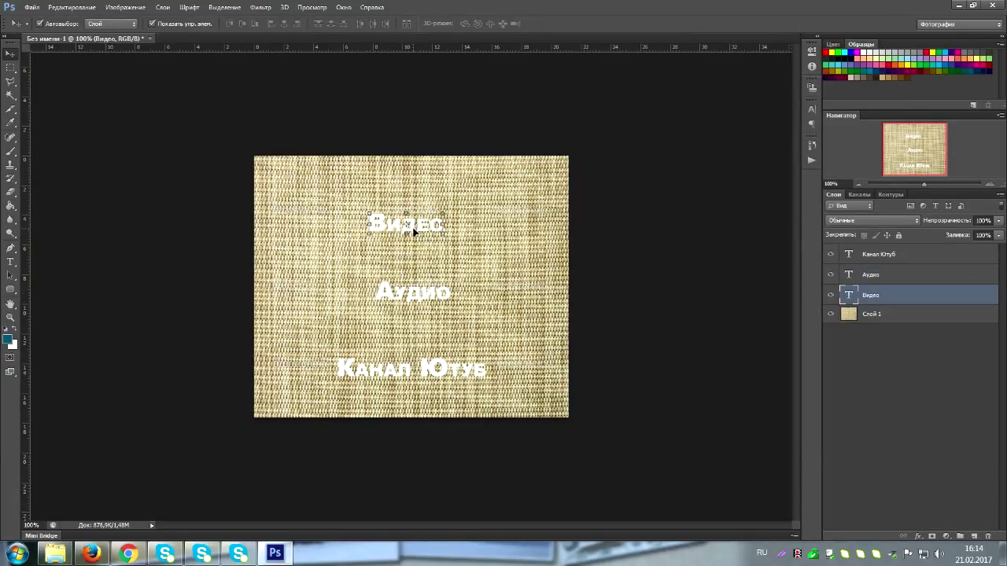
pyautogui.moveTo(415, 230)
pyautogui.mouseDown()
pyautogui.moveTo(429, 225)
pyautogui.moveTo(418, 226)
pyautogui.mouseUp()
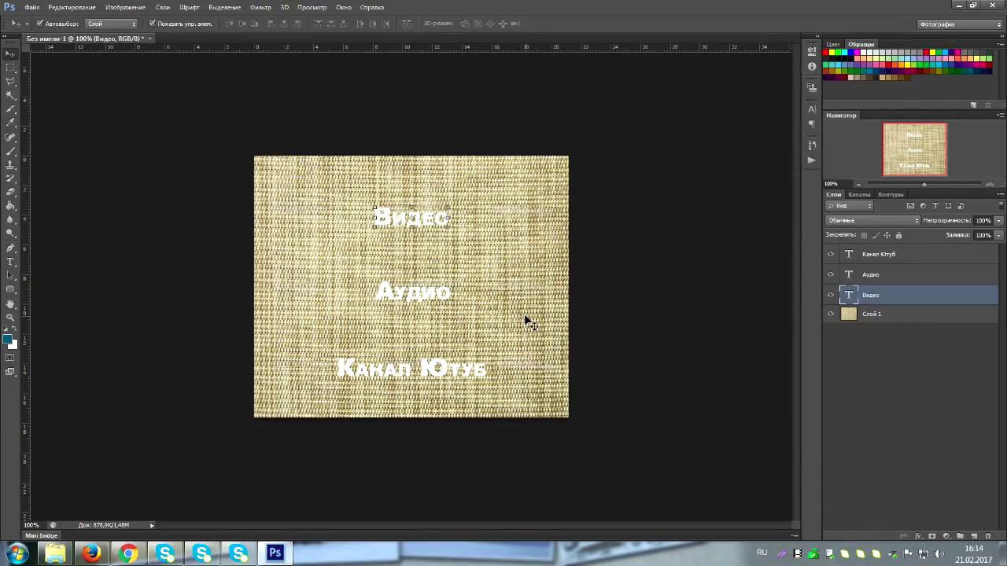
pyautogui.click(408, 375)
pyautogui.moveTo(406, 373); pyautogui.dragTo(431, 372)
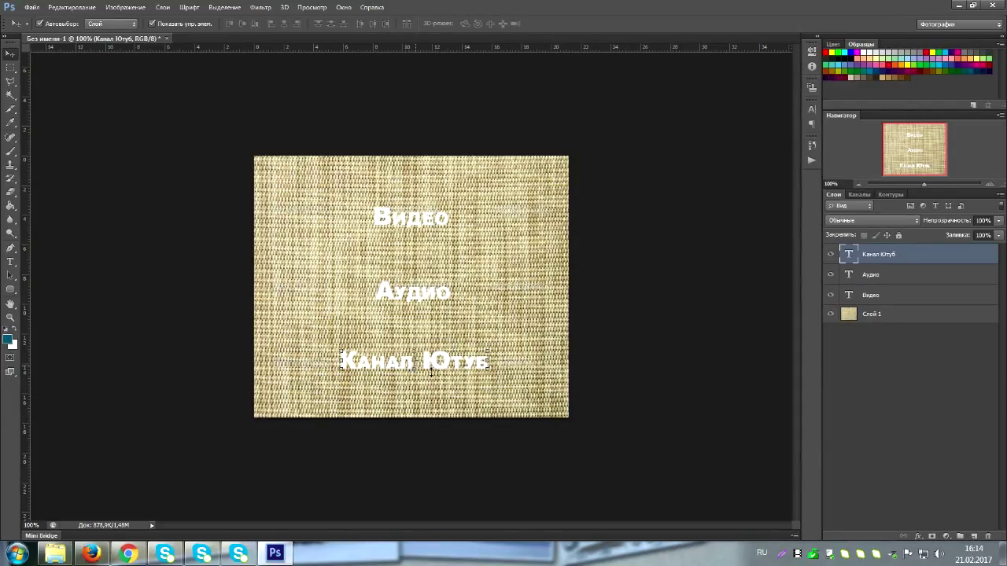
pyautogui.click(395, 296)
pyautogui.click(198, 288)
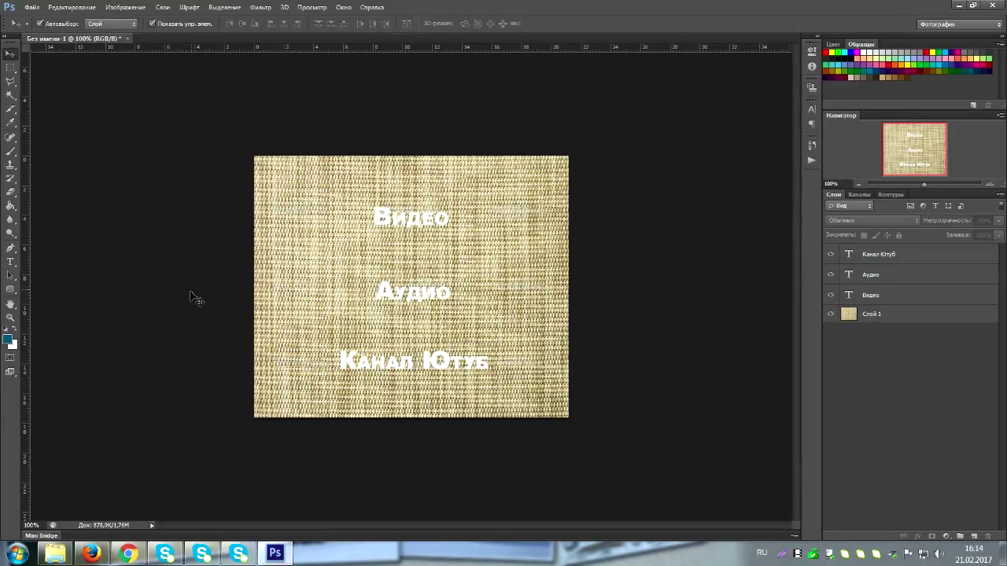
# Add a drop shadow (Тень) with default settings to the Канал Ютуб text layer.
pyautogui.click(908, 261)
pyautogui.rightClick(908, 261)
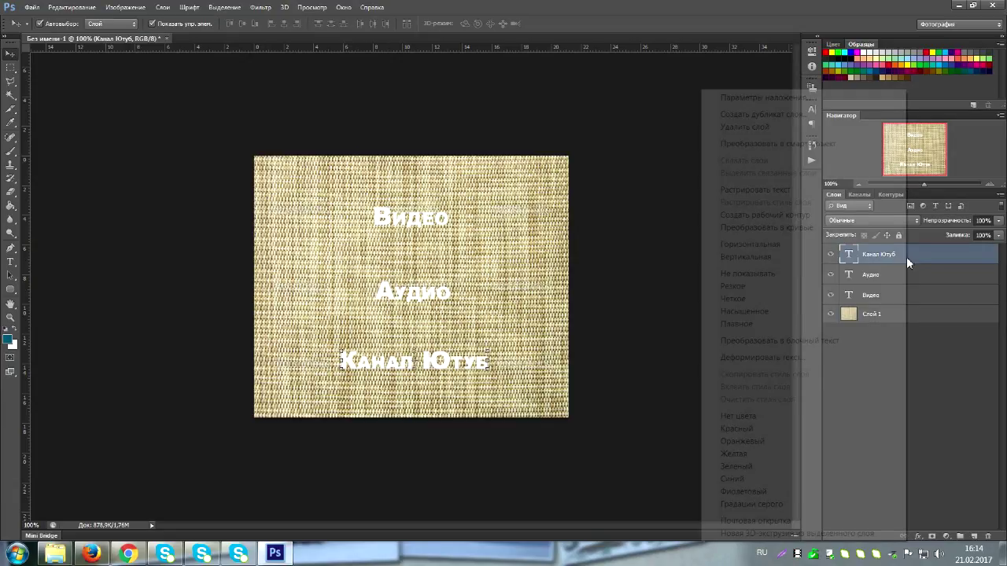
pyautogui.click(925, 261)
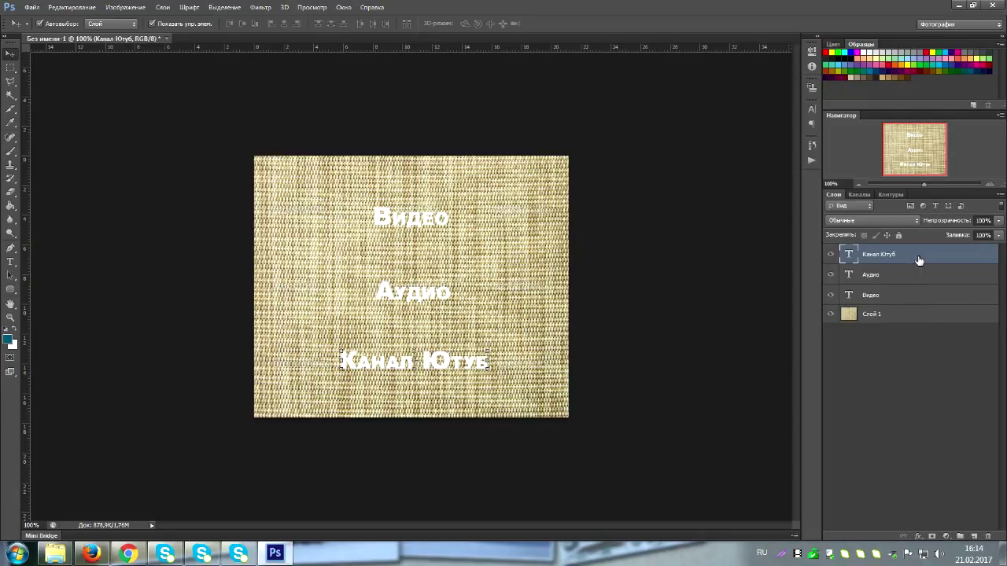
pyautogui.doubleClick(918, 260)
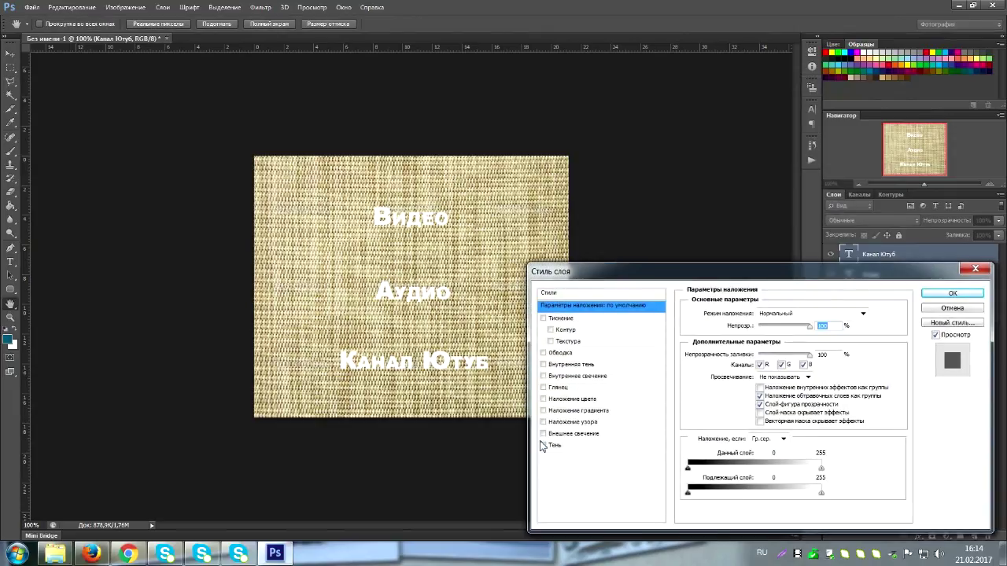
pyautogui.click(543, 446)
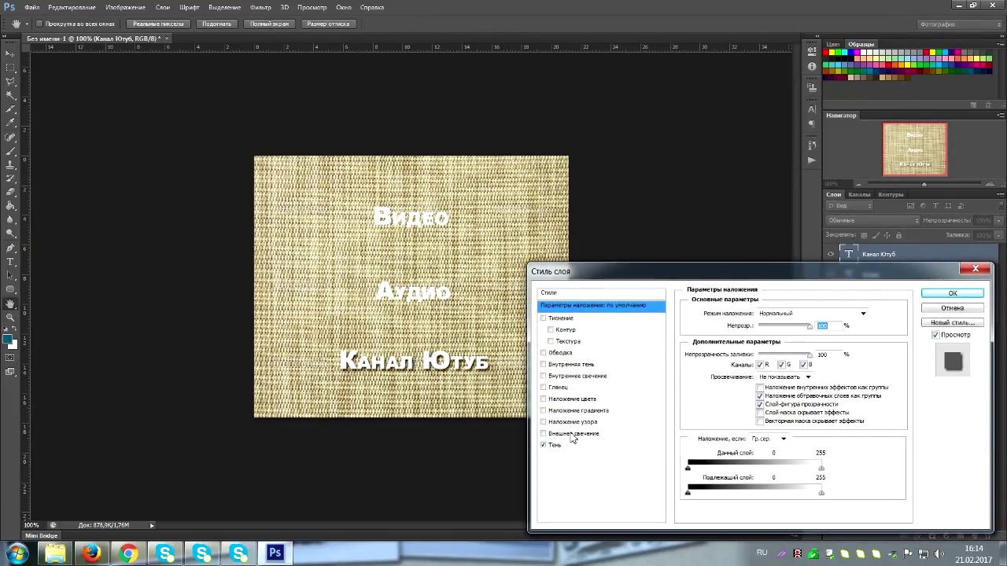
pyautogui.click(940, 295)
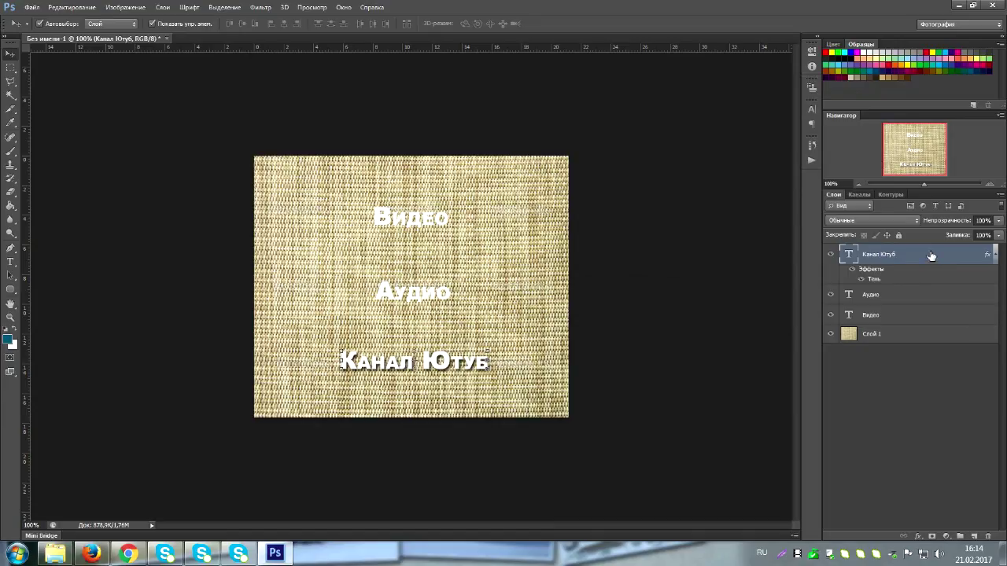
# Copy the layer style of Канал Ютуб and paste it onto both the Аудио and Видео layers.
pyautogui.rightClick(930, 254)
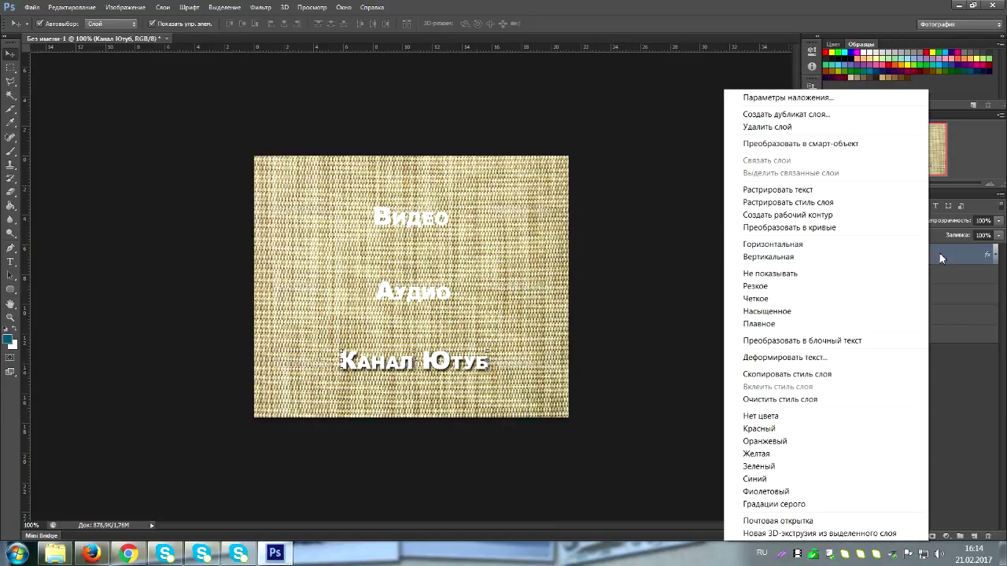
pyautogui.click(821, 376)
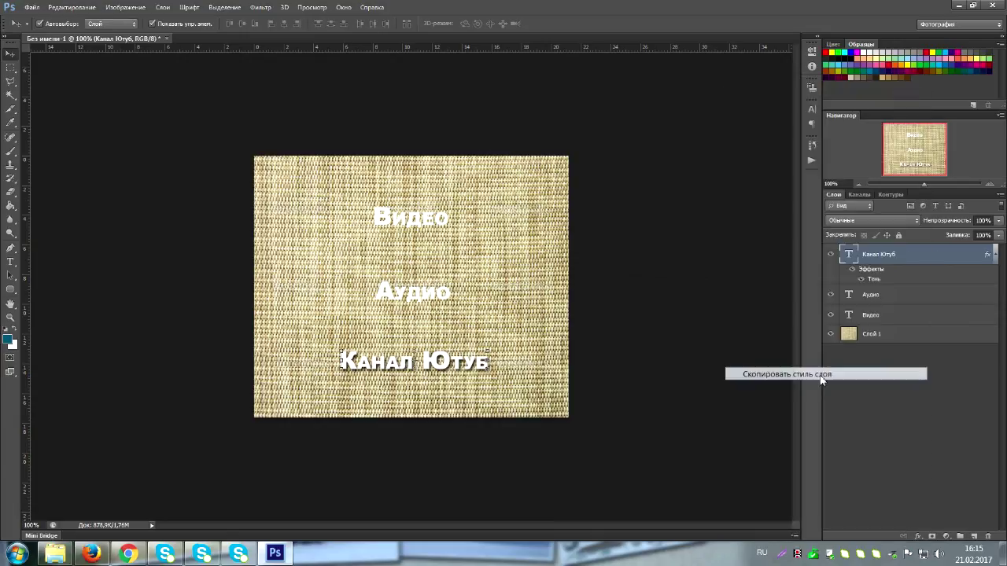
pyautogui.click(904, 296)
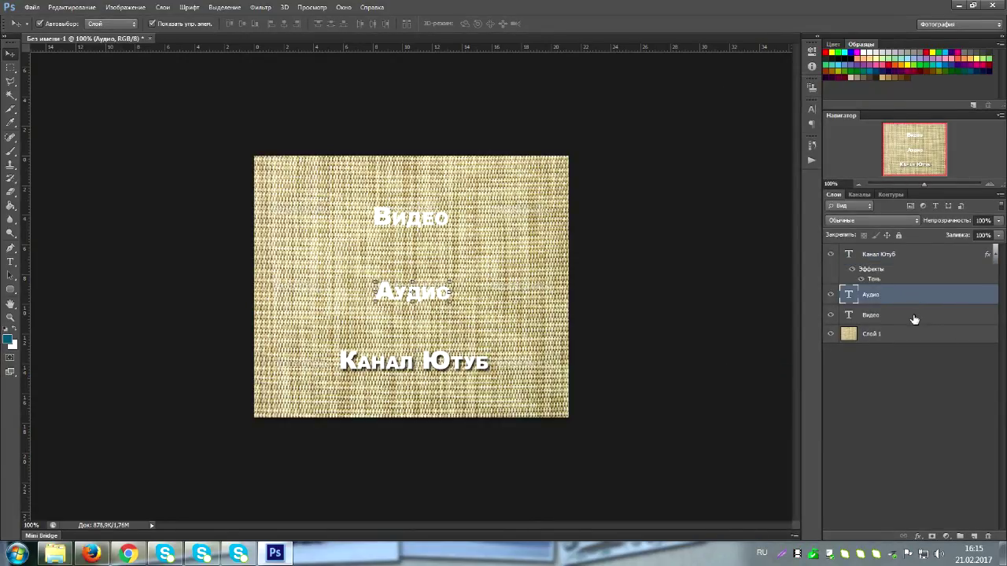
pyautogui.keyDown('ctrl'); pyautogui.click(914, 316); pyautogui.keyUp('ctrl')
pyautogui.rightClick(912, 314)
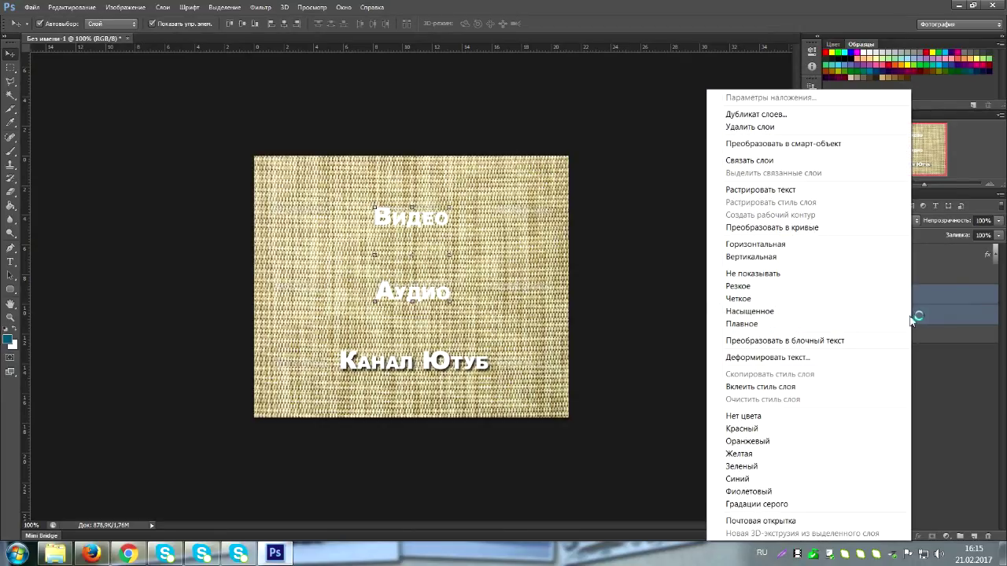
pyautogui.click(784, 388)
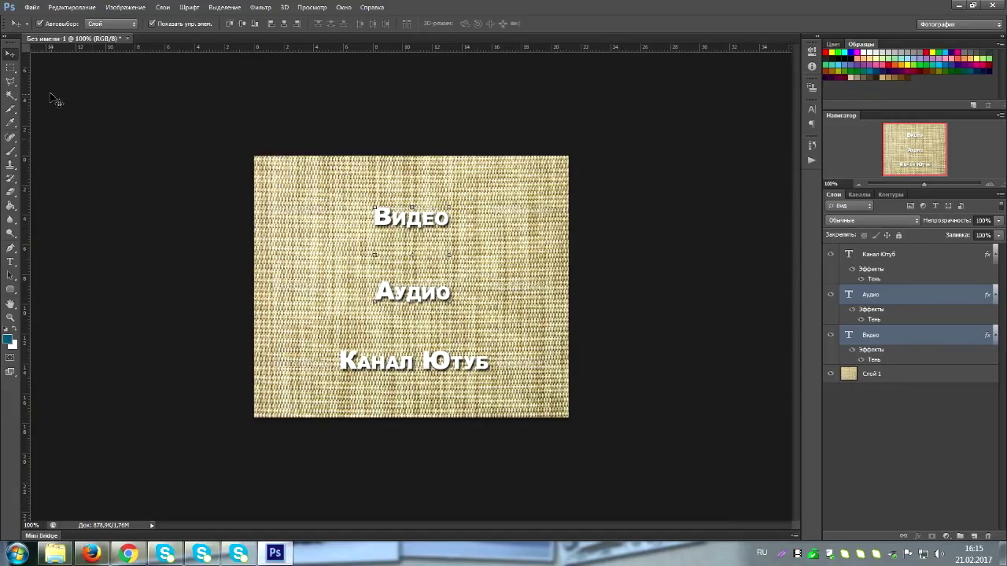
# With the Slice tool, cut a full-width slice around Видео from the canvas's top edge to midway between Видео and Аудио.
pyautogui.click(11, 112)
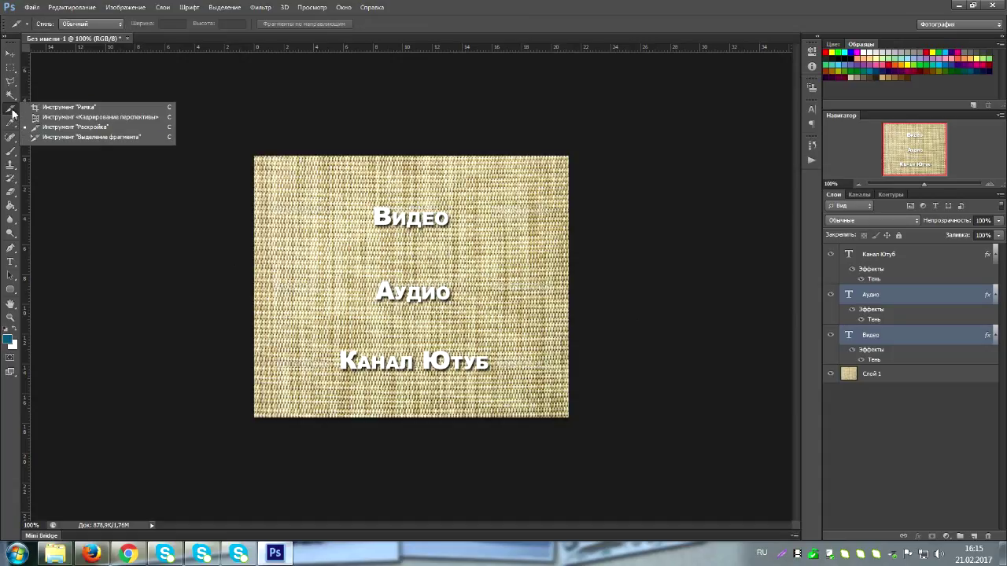
pyautogui.click(59, 128)
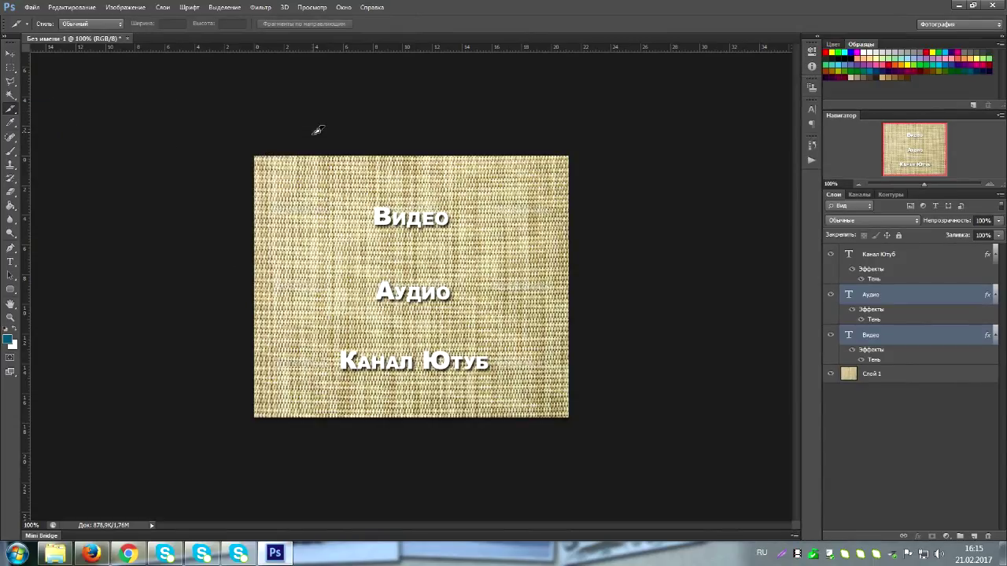
pyautogui.hotkey('ctrl', '+')
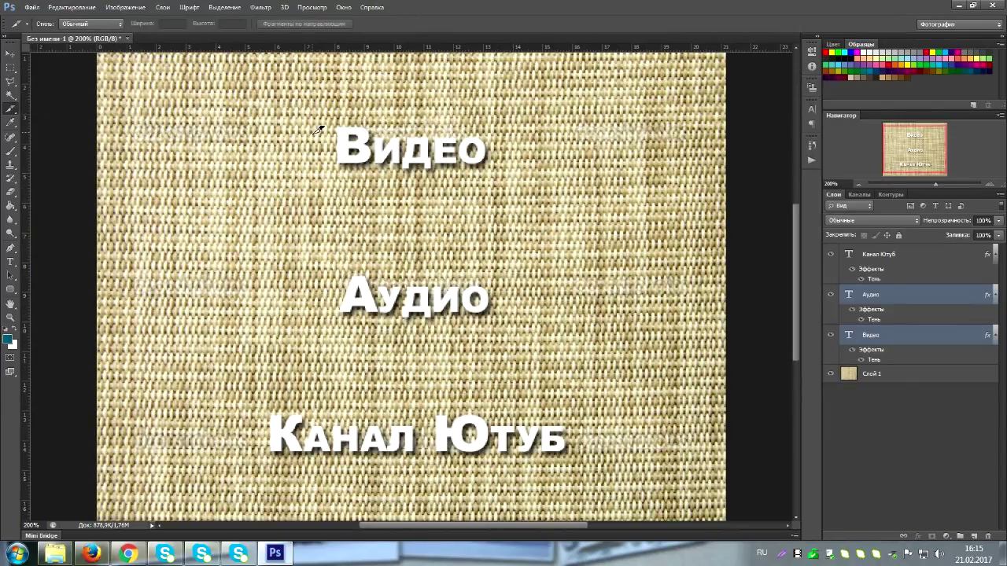
pyautogui.scroll(1, 678, 341)
pyautogui.scroll(2, 678, 340)
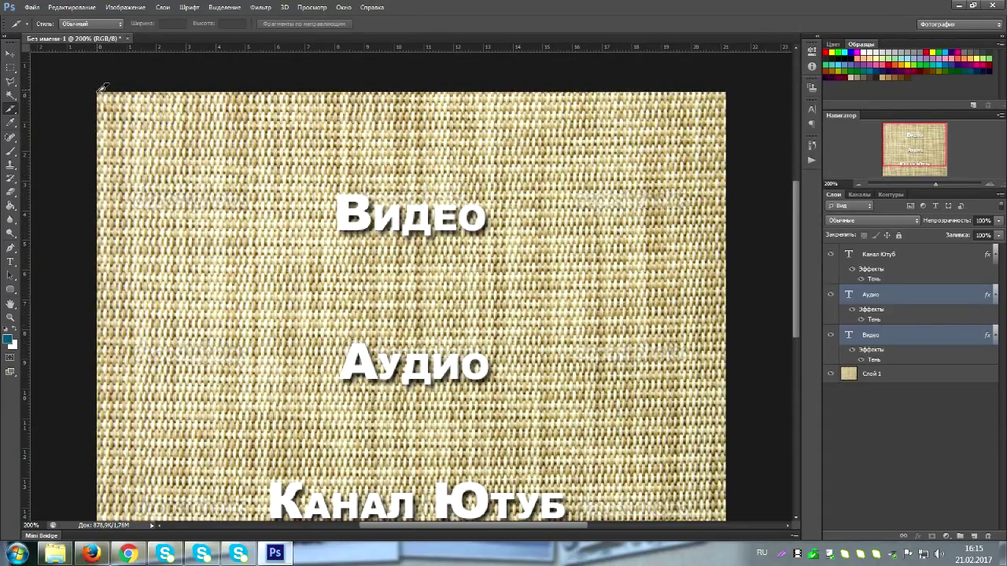
pyautogui.moveTo(101, 89); pyautogui.dragTo(728, 285)
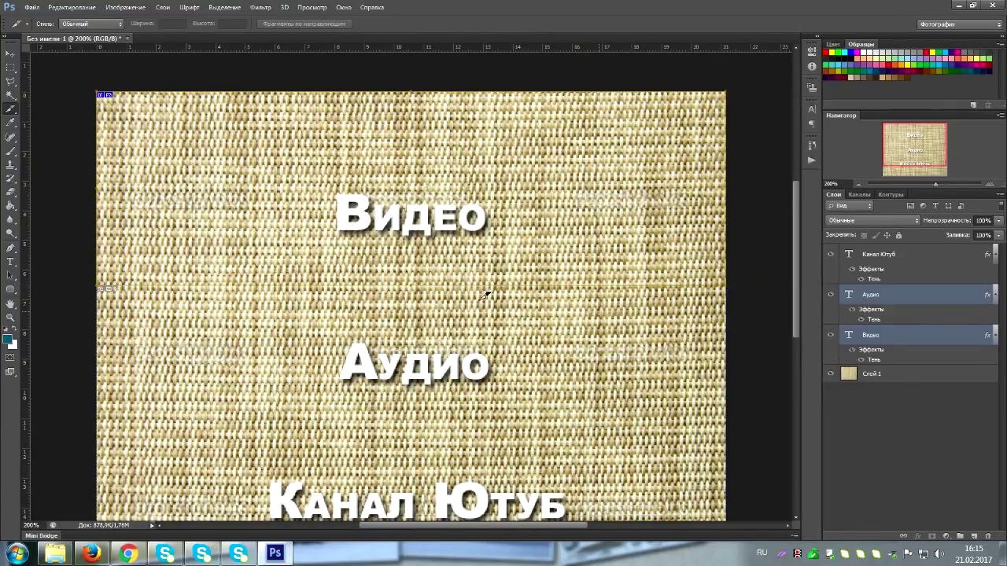
# Cut full-width slices around Аудио, down to midway above Канал Ютуб, and around Канал Ютуб, down to the canvas's bottom edge.
pyautogui.scroll(-5, 85, 344)
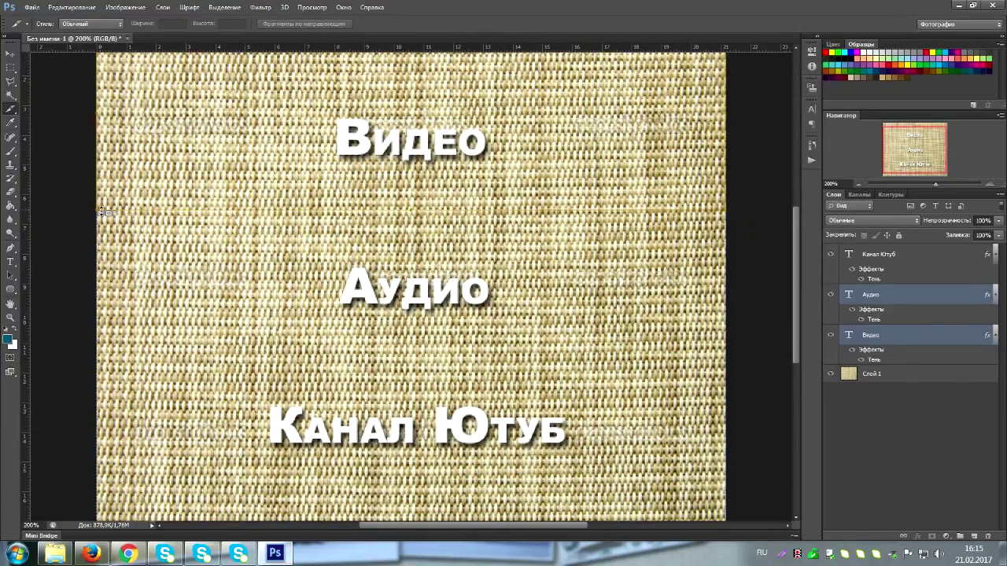
pyautogui.moveTo(105, 209); pyautogui.dragTo(730, 360)
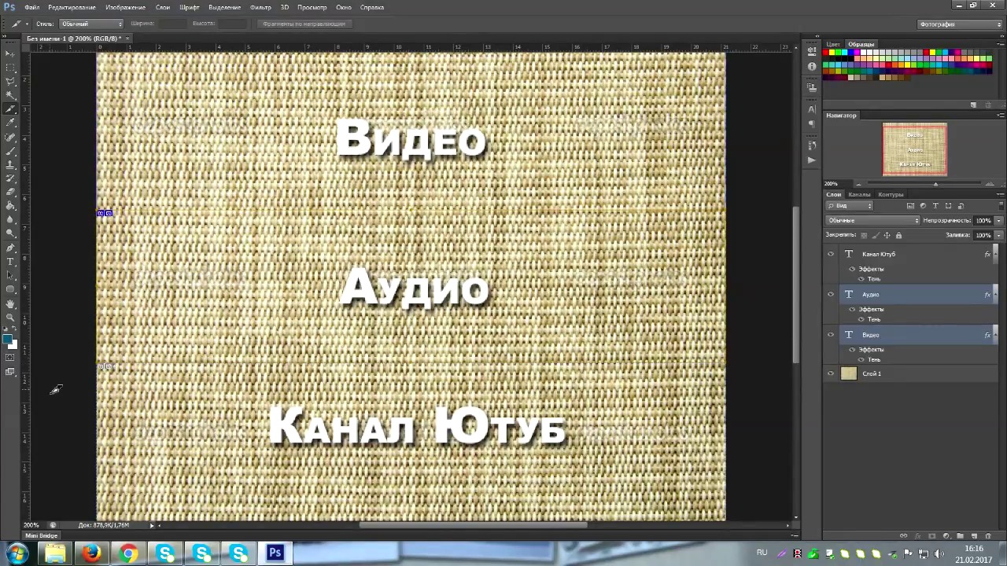
pyautogui.scroll(-3, 55, 389)
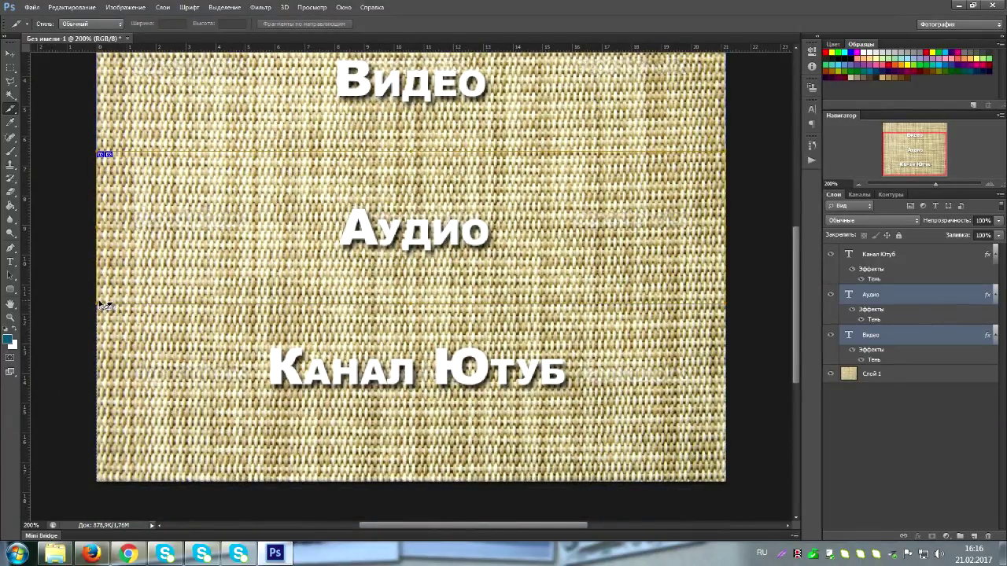
pyautogui.moveTo(102, 302); pyautogui.dragTo(730, 481)
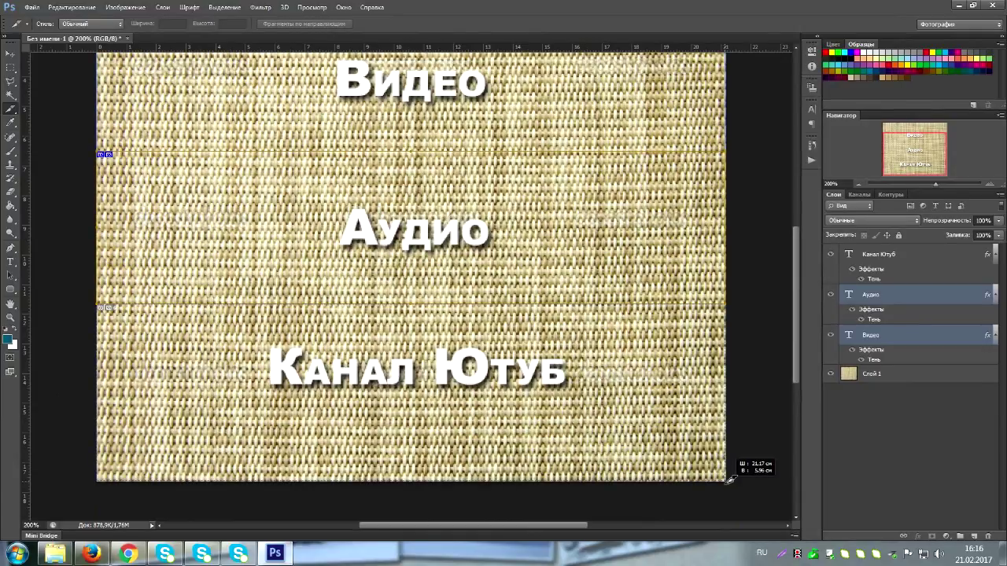
pyautogui.moveTo(730, 481); pyautogui.dragTo(730, 481)
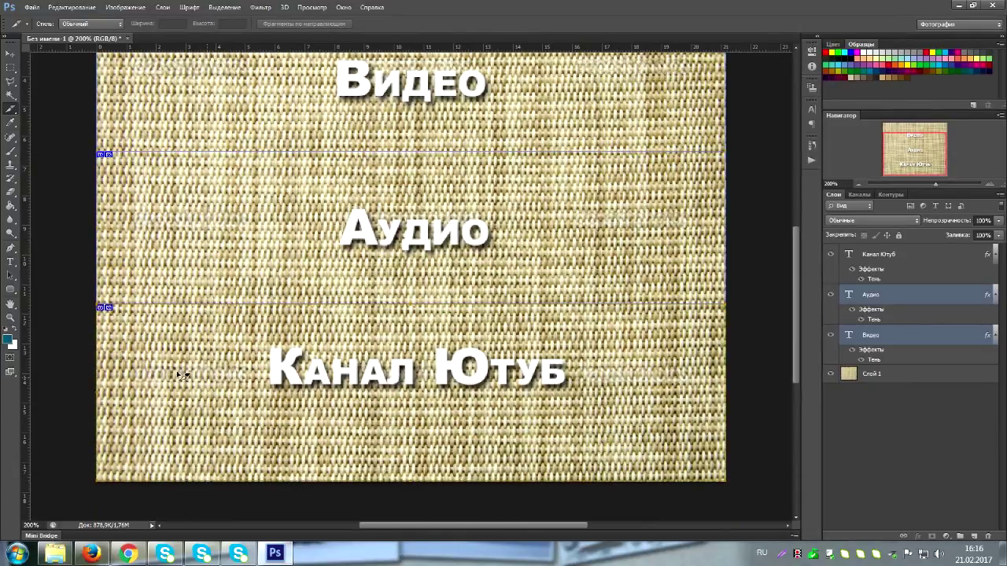
pyautogui.hotkey('ctrl', '-')
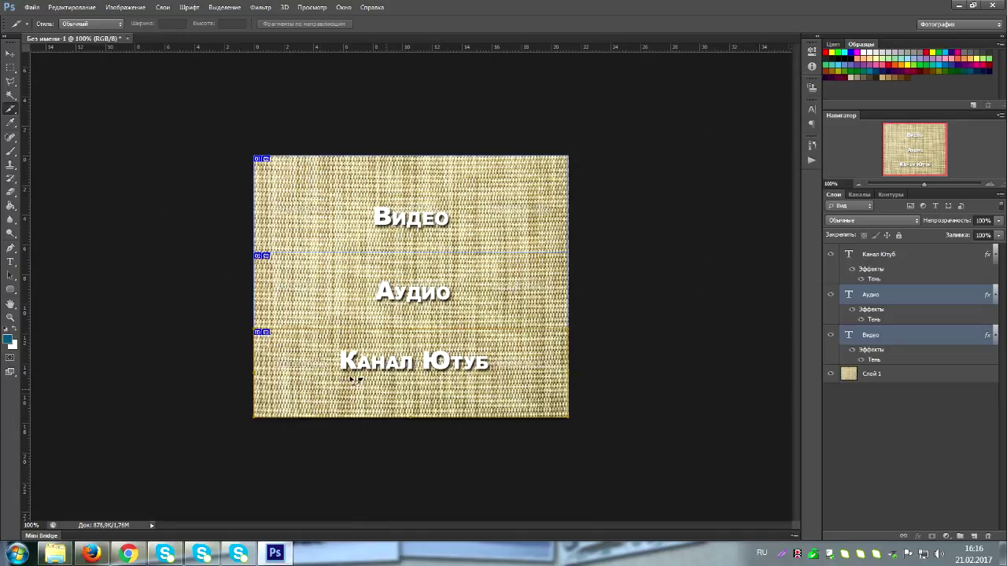
# Start a Save for Web export of the sliced menu as PNG-8 and choose Тестовый паблик inside Для групп вконтакте as destination.
pyautogui.click(29, 9)
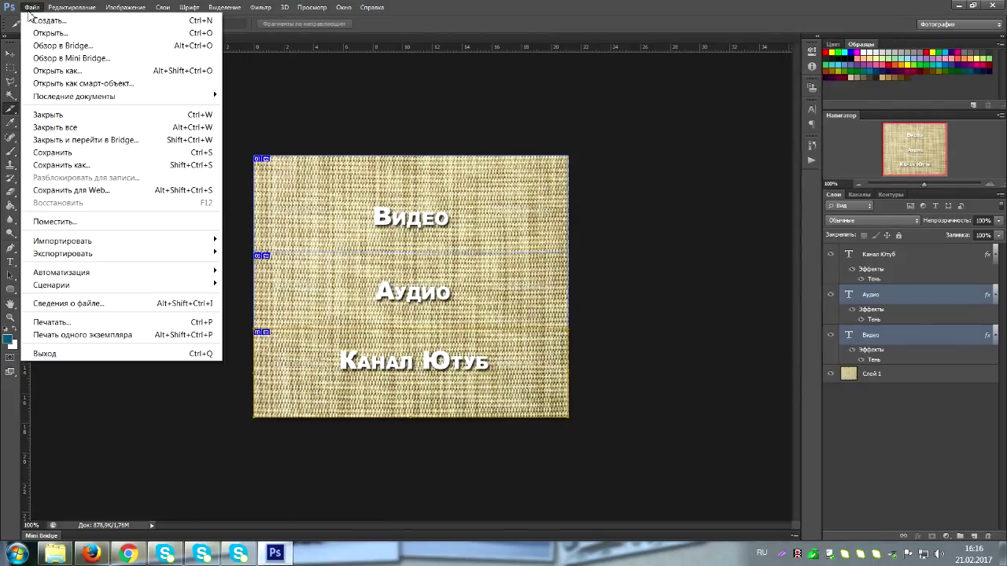
pyautogui.click(45, 190)
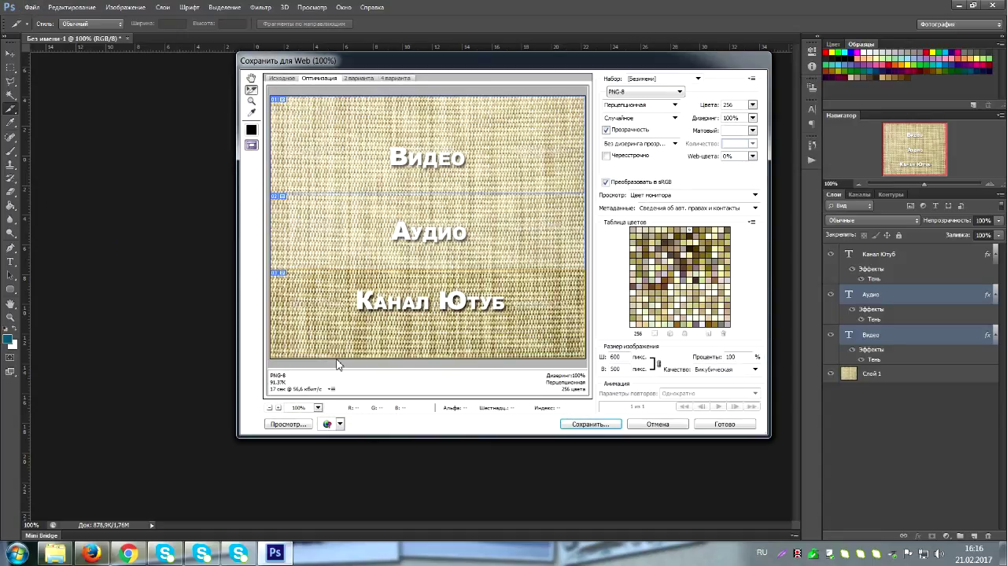
pyautogui.click(602, 426)
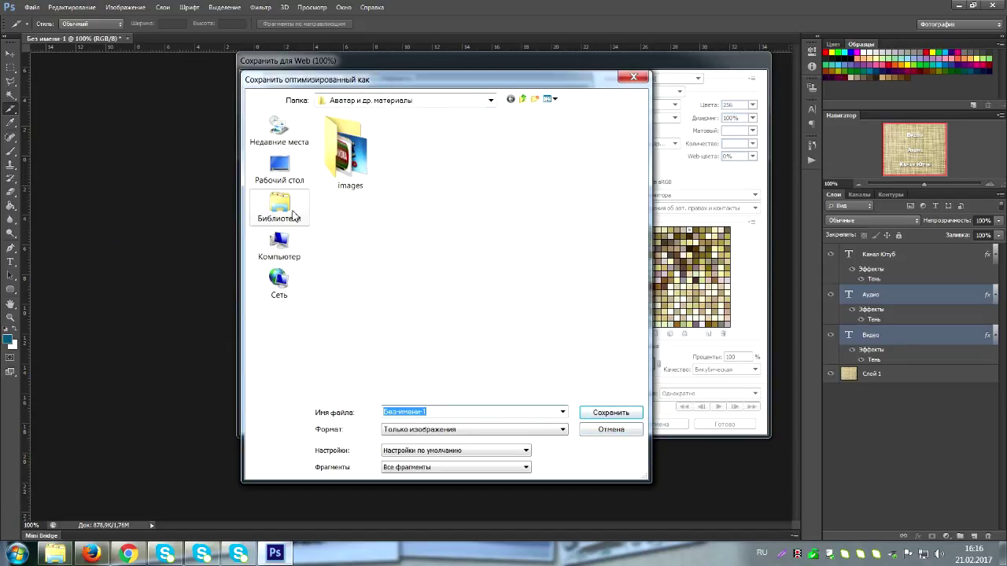
pyautogui.click(490, 102)
pyautogui.click(387, 215)
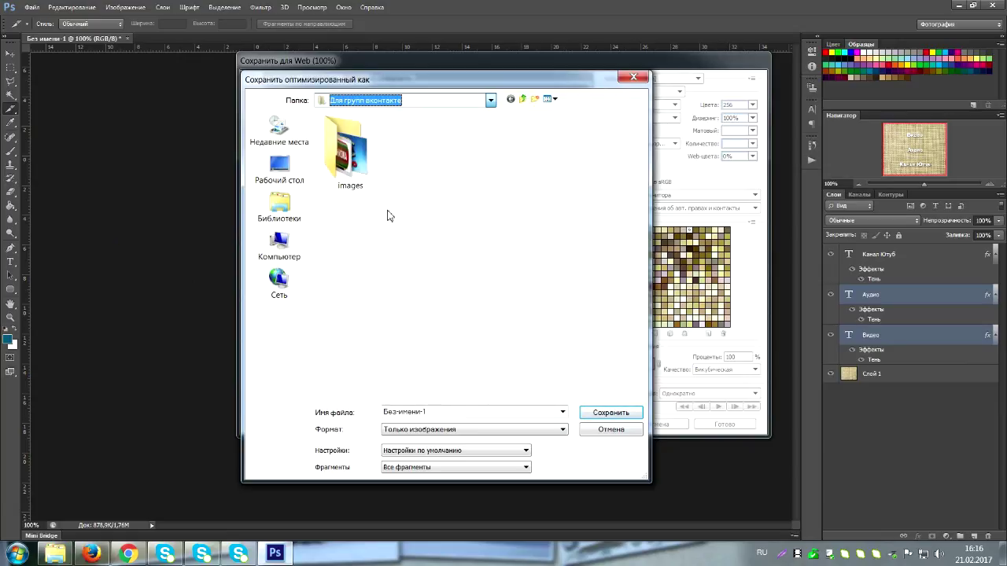
pyautogui.doubleClick(363, 171)
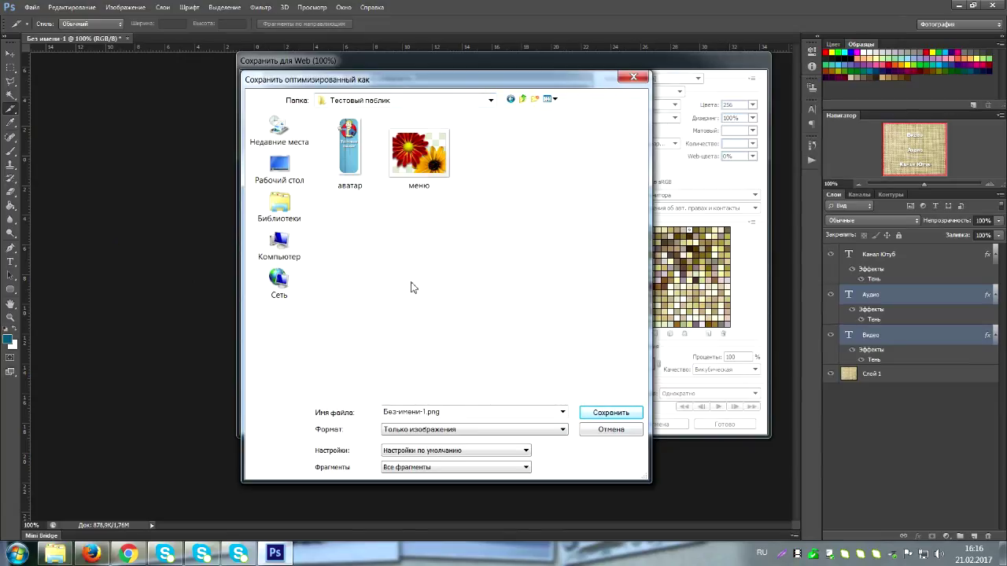
# Name the web export "меню 2" and save all slices as images only.
pyautogui.doubleClick(438, 411)
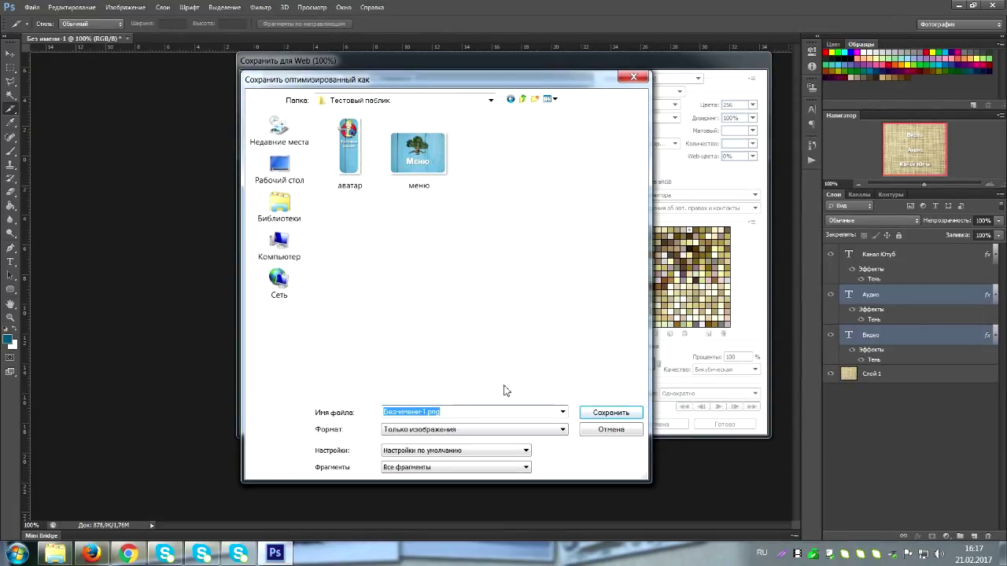
pyautogui.write('по')
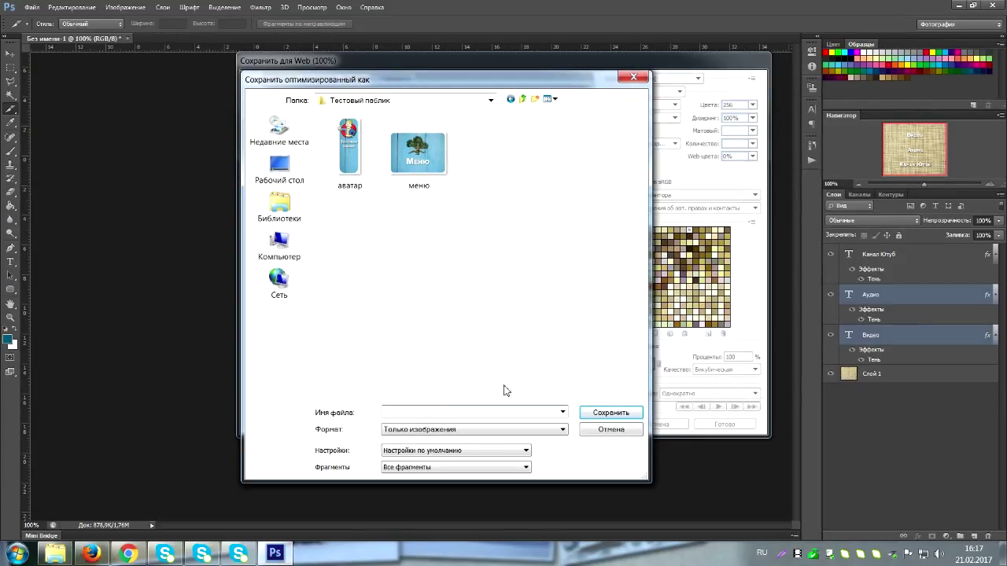
pyautogui.write('меню')
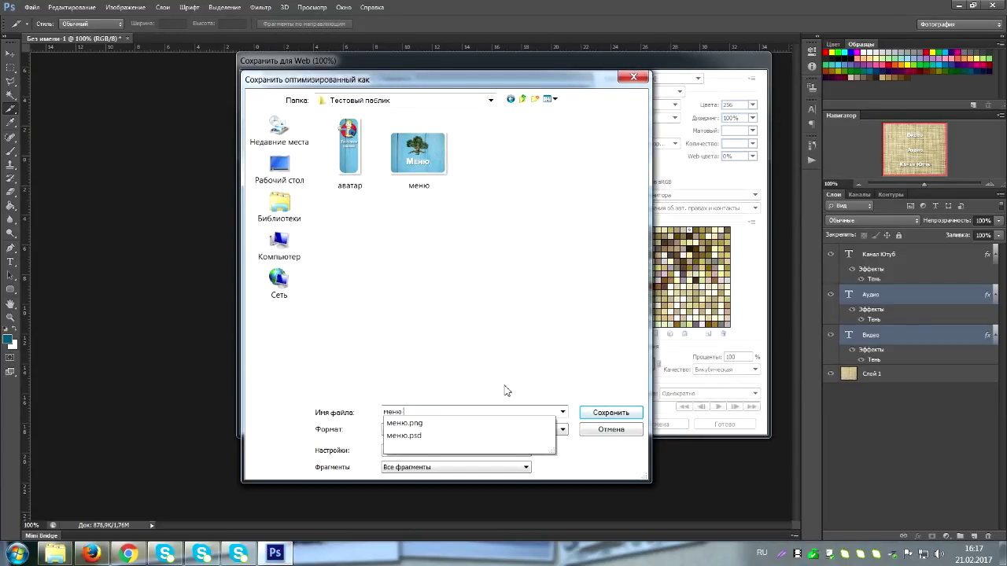
pyautogui.press('Escape')
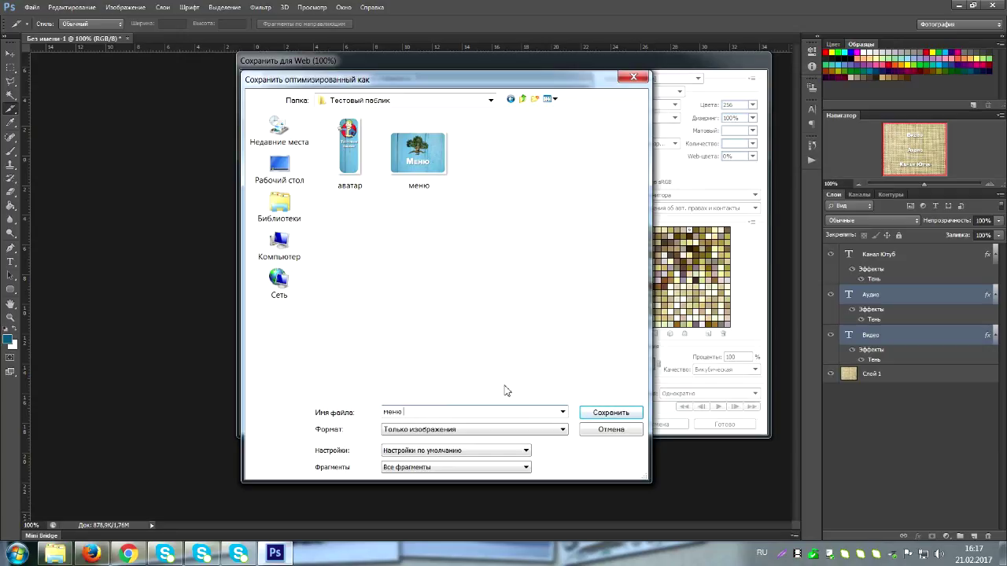
pyautogui.write('ю 2')
pyautogui.click(586, 414)
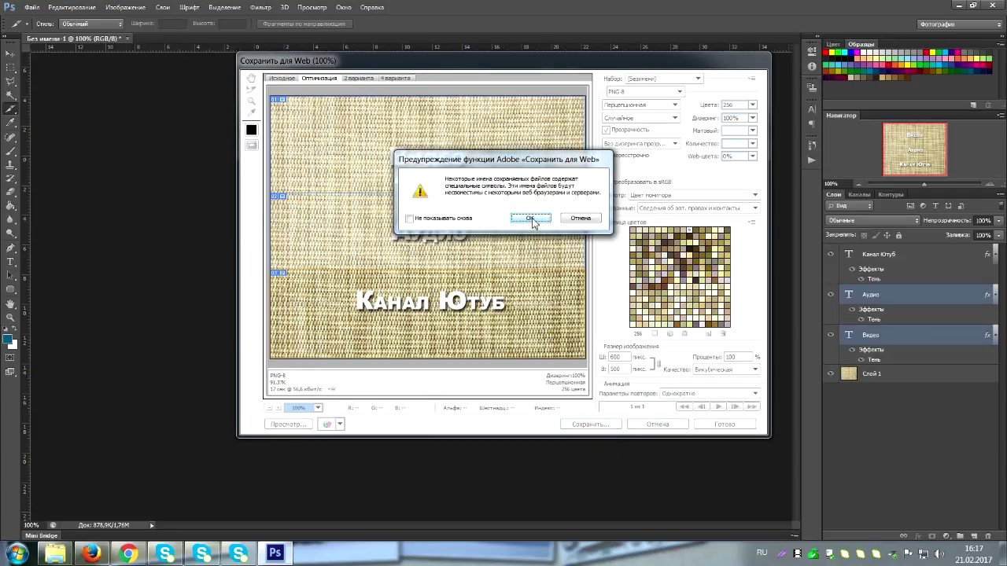
pyautogui.click(563, 219)
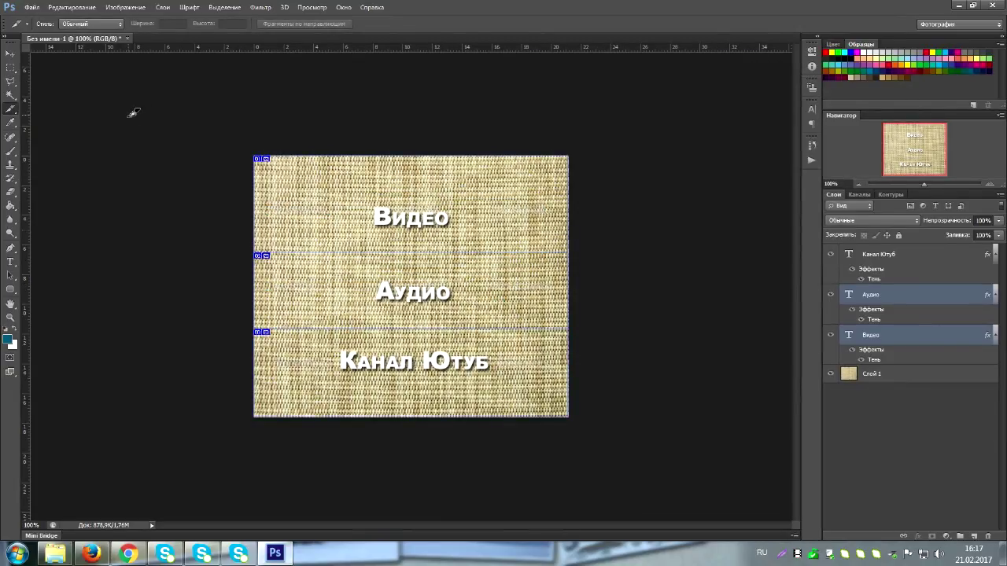
# Save the layered document as меню2 in Photoshop PSD format in the Тестовый паблик folder, with maximum compatibility enabled.
pyautogui.click(31, 7)
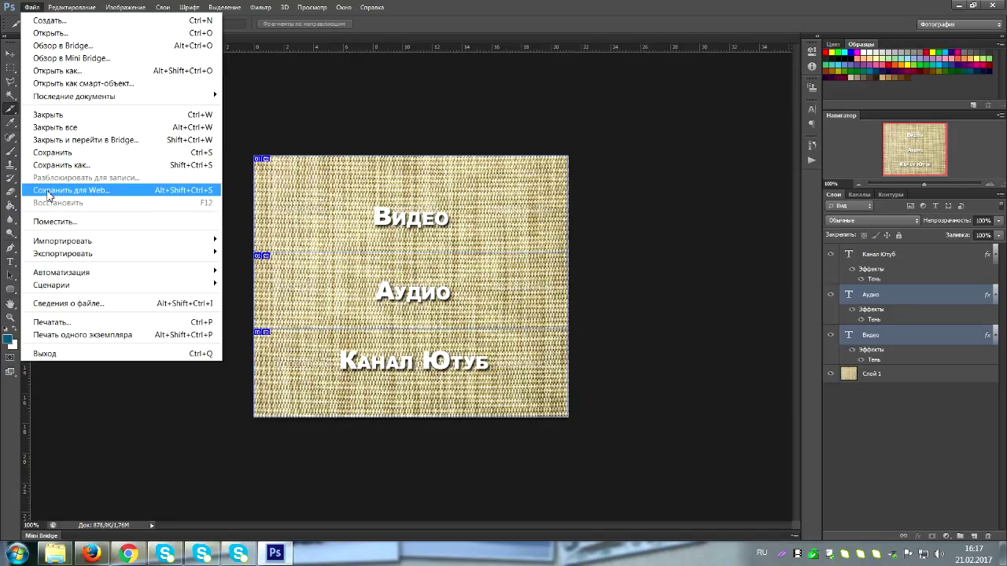
pyautogui.click(57, 165)
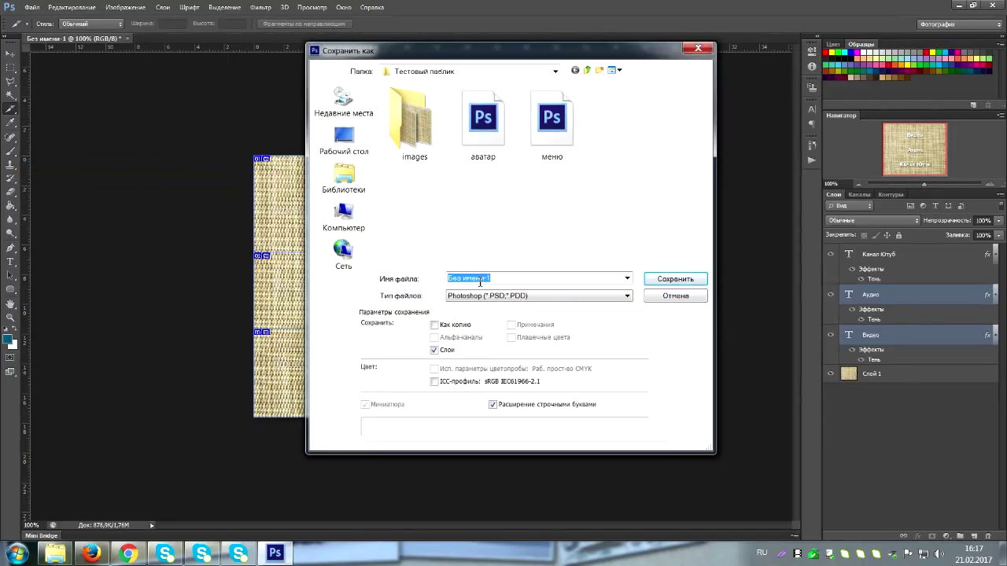
pyautogui.write('ме')
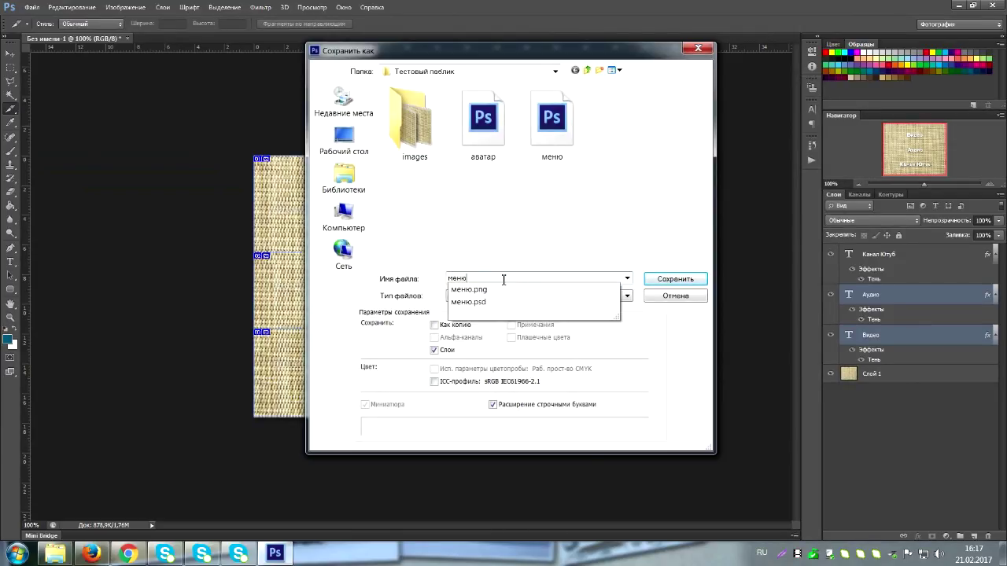
pyautogui.write('ню2')
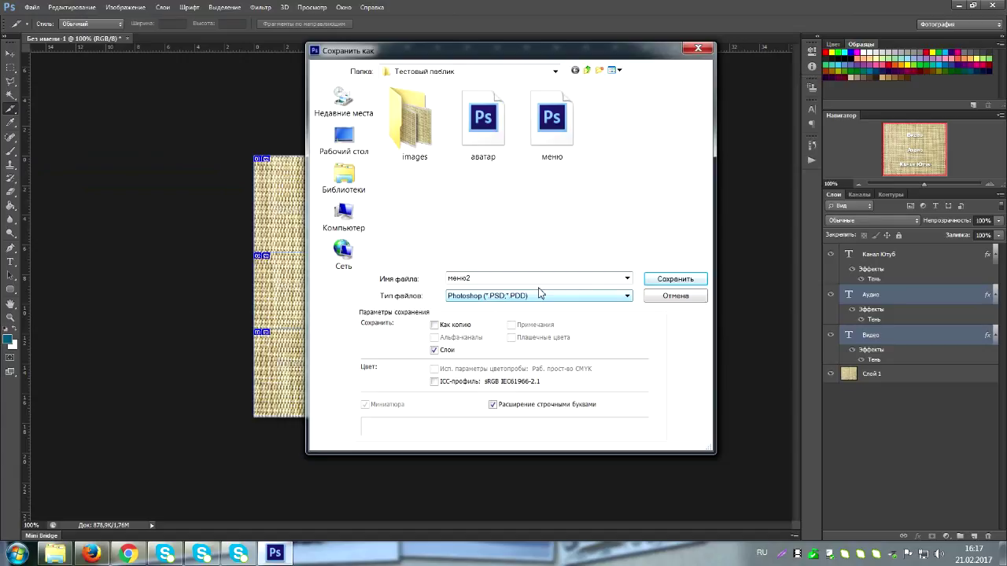
pyautogui.click(667, 280)
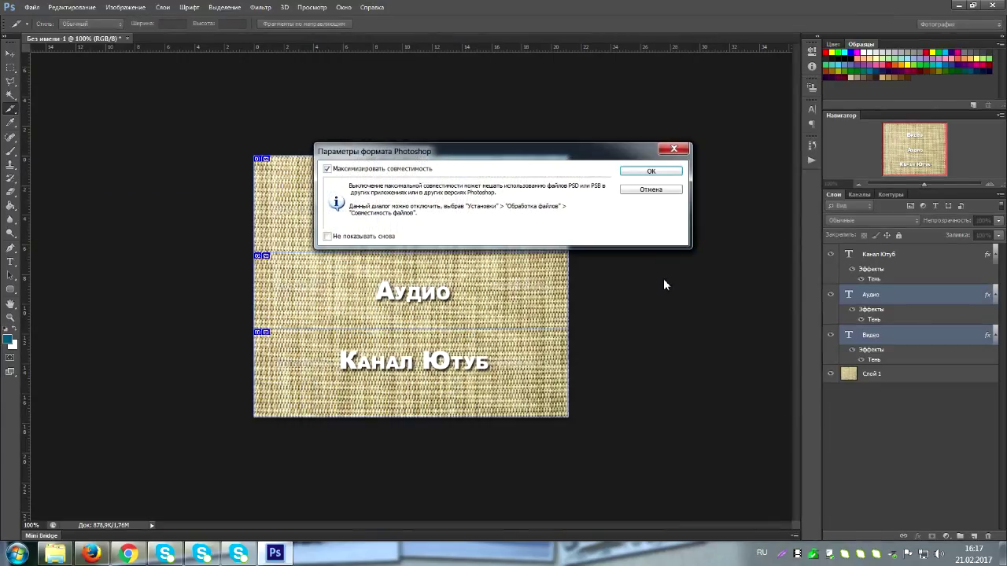
pyautogui.click(640, 172)
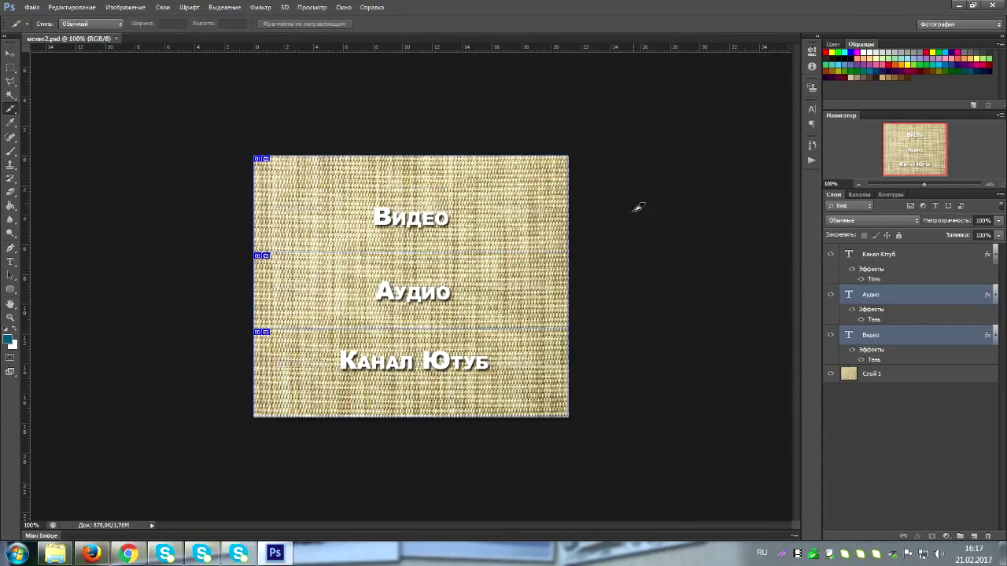
# Switch to Windows Explorer and open the images folder on drive E: under Для групп вконтакте, Тестовый паблик.
pyautogui.click(273, 555)
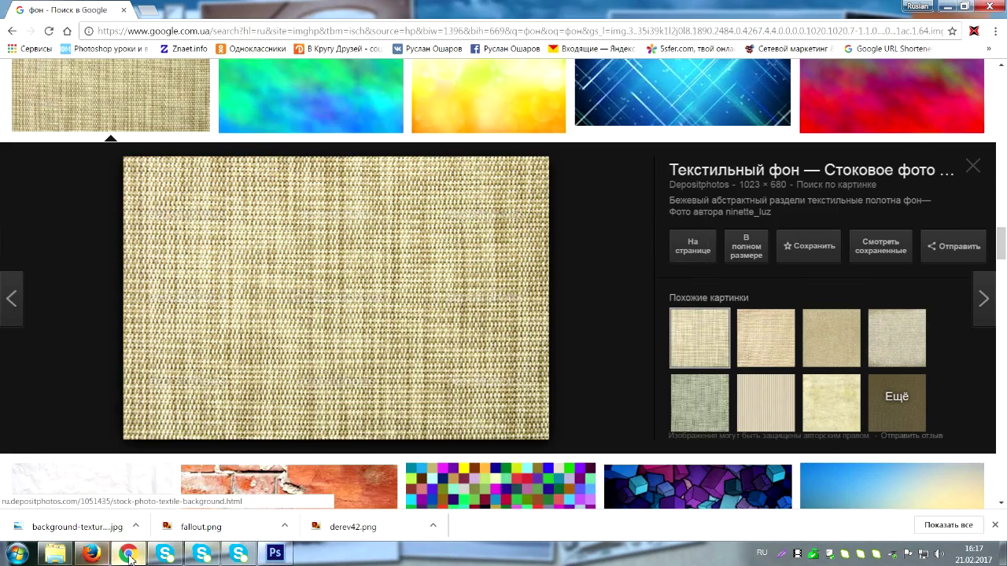
pyautogui.click(128, 555)
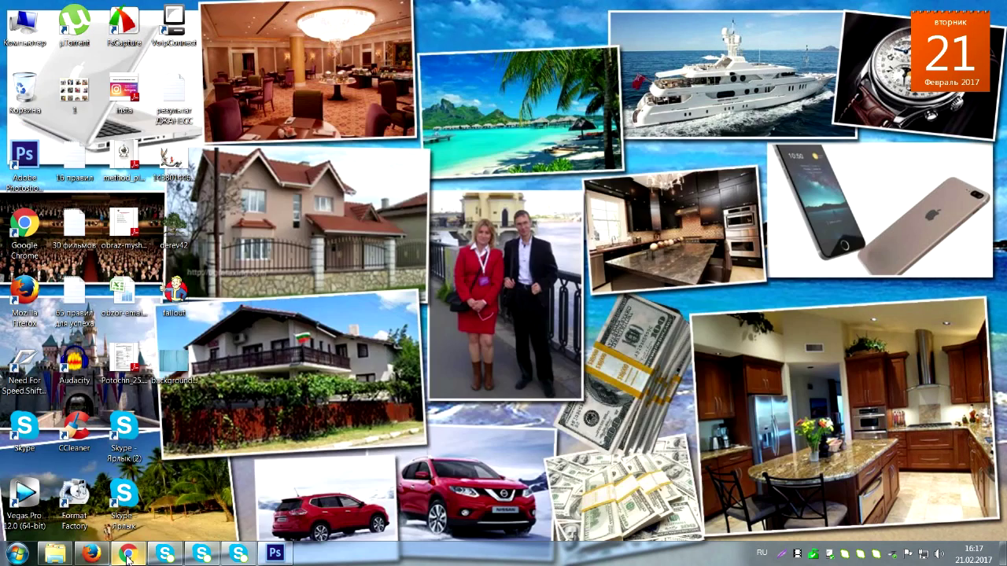
pyautogui.doubleClick(27, 30)
pyautogui.click(618, 174)
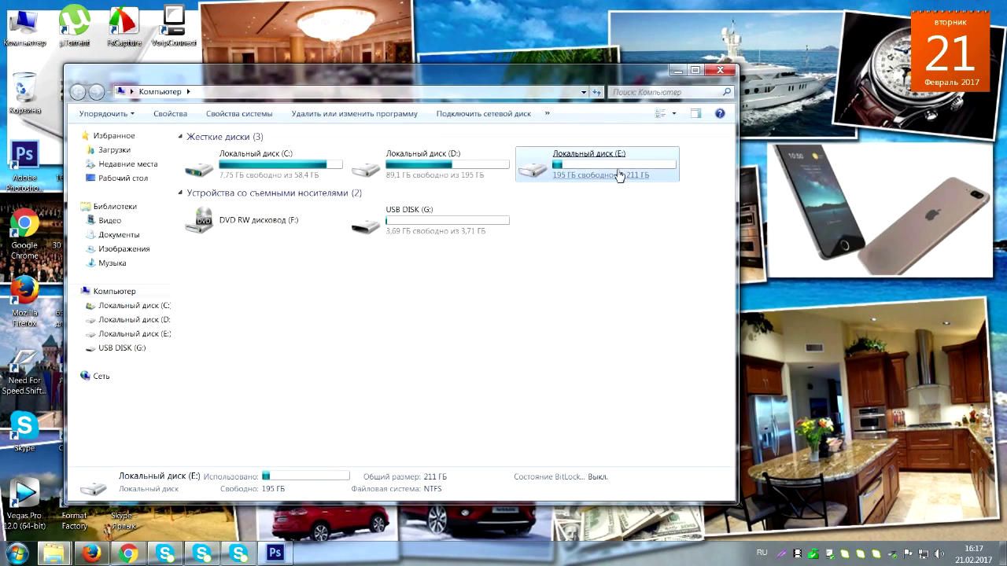
pyautogui.doubleClick(618, 173)
pyautogui.click(236, 136)
pyautogui.doubleClick(236, 136)
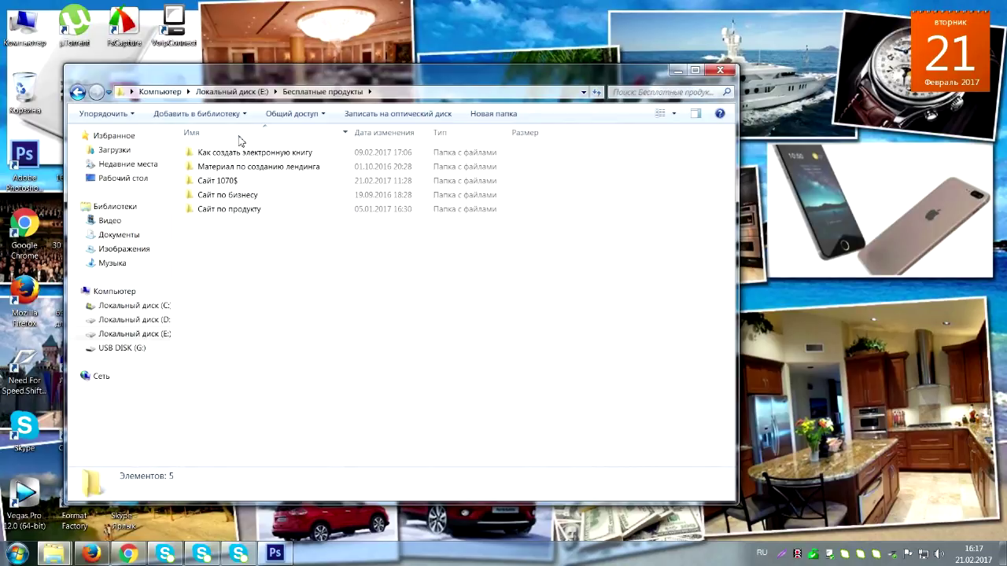
pyautogui.click(77, 92)
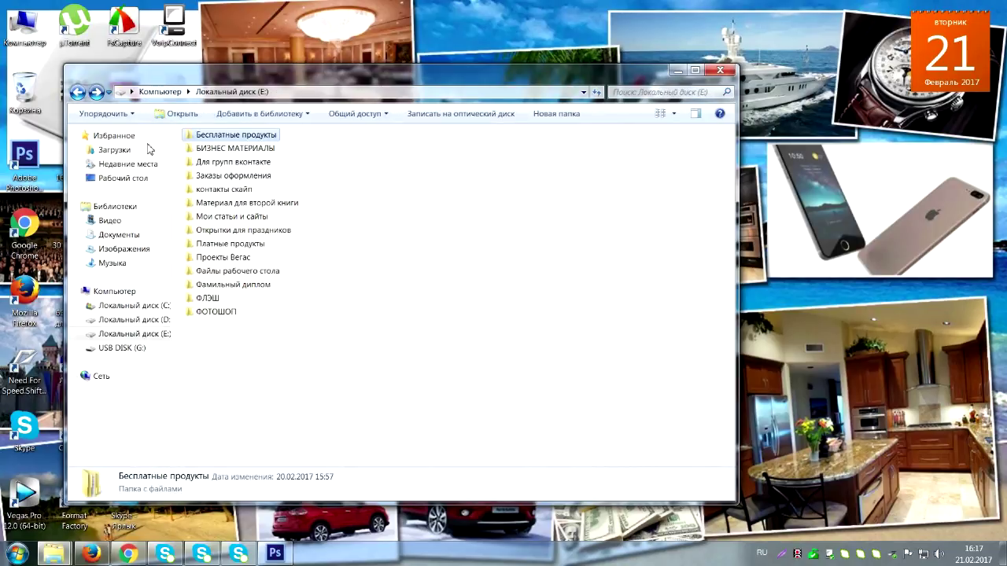
pyautogui.doubleClick(227, 162)
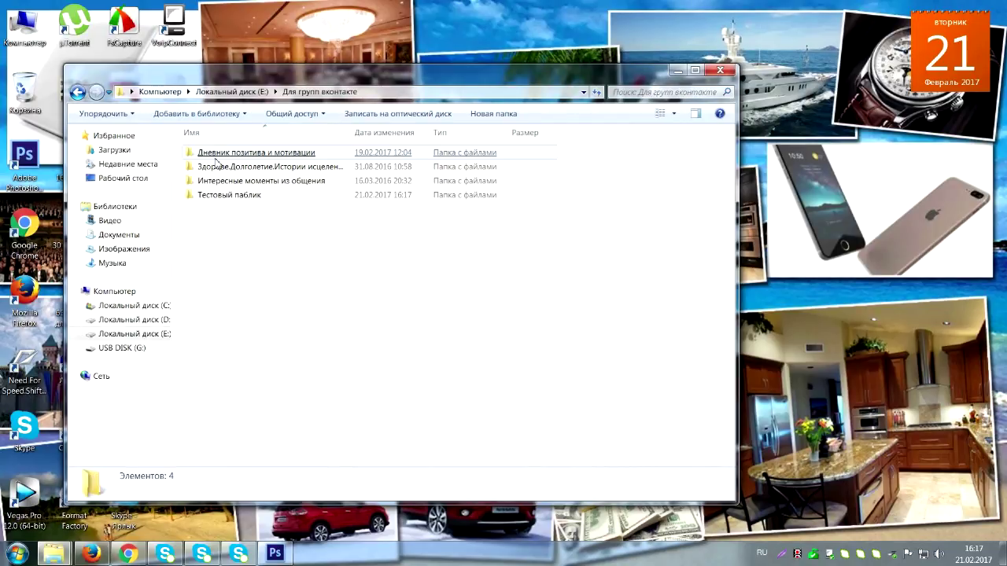
pyautogui.doubleClick(232, 195)
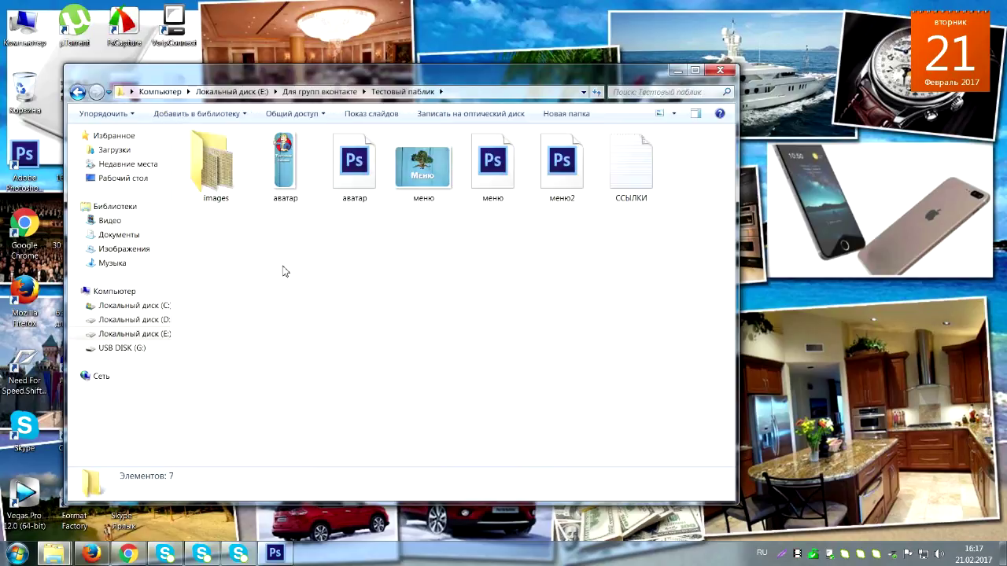
pyautogui.doubleClick(204, 171)
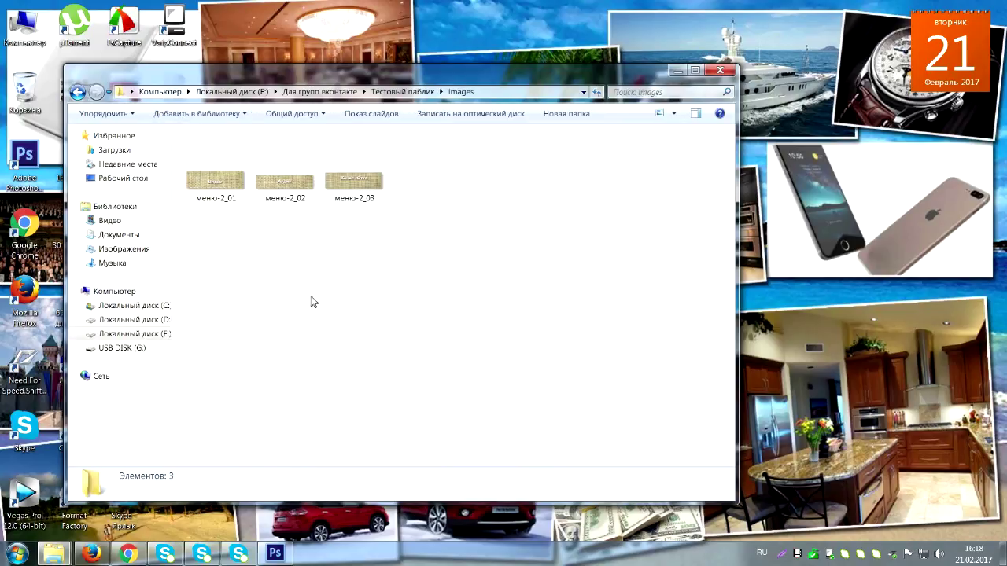
# View the exported slices меню-2_01, меню-2_02 and меню-2_03 in the Windows photo viewer and close it.
pyautogui.click(214, 189)
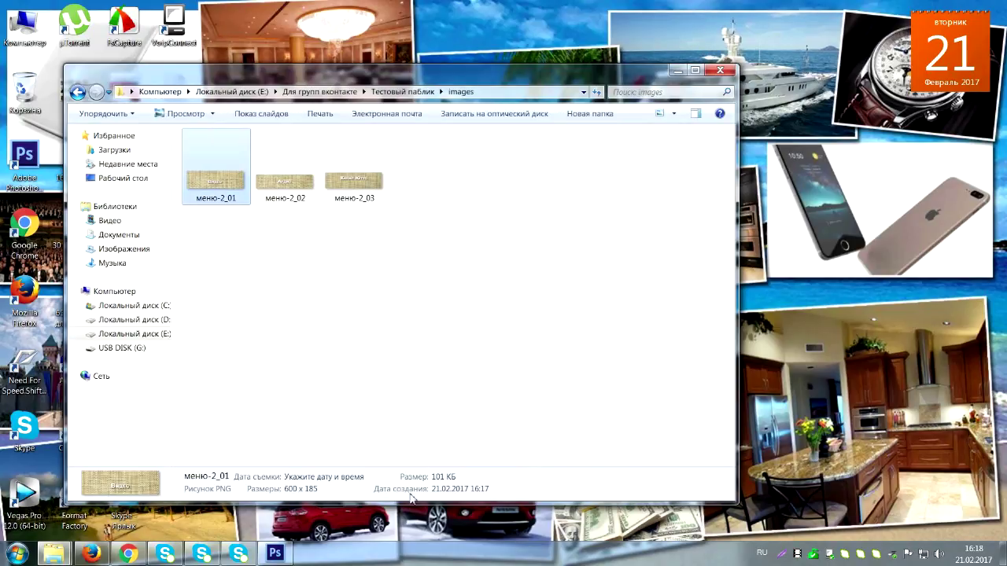
pyautogui.press('Return')
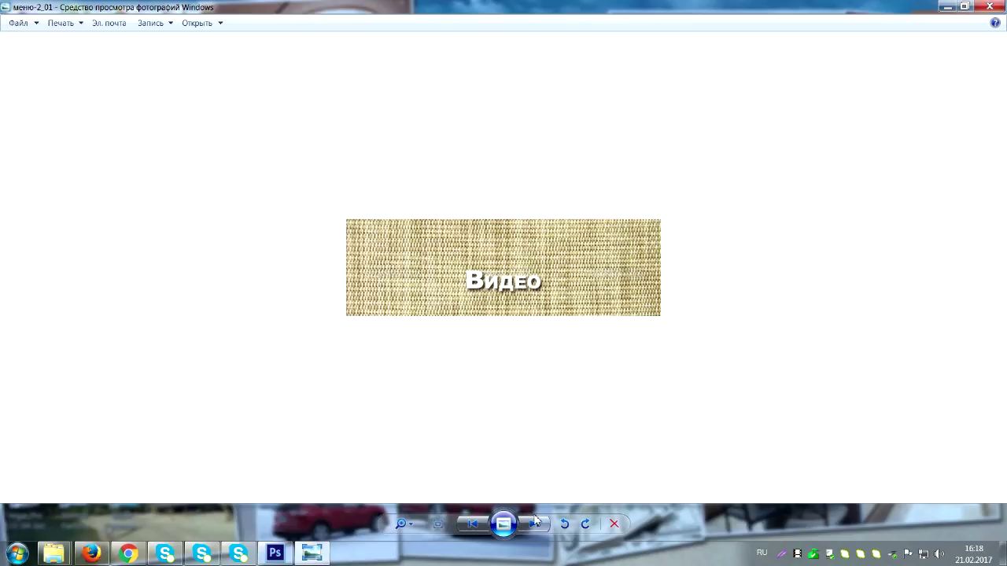
pyautogui.click(537, 525)
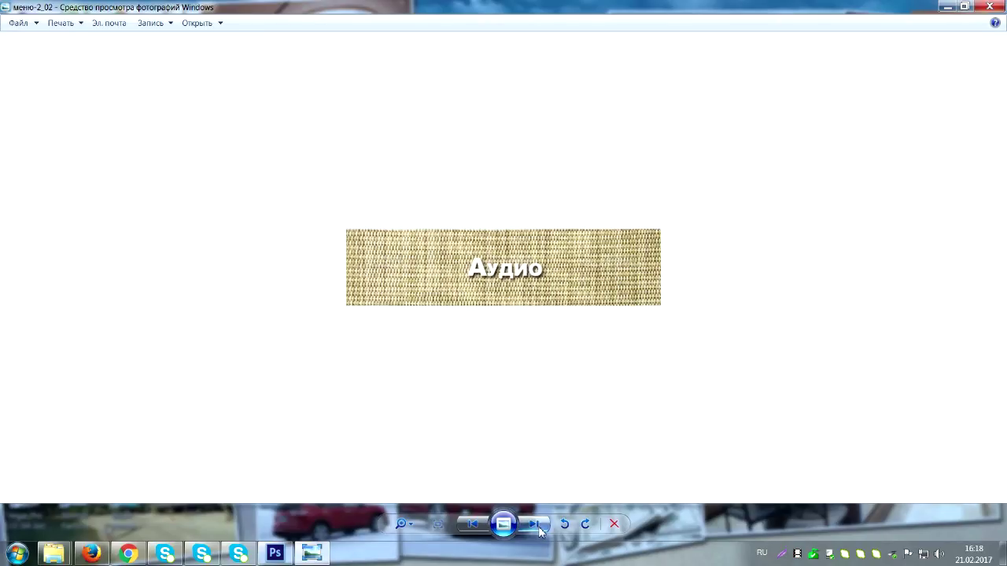
pyautogui.click(535, 525)
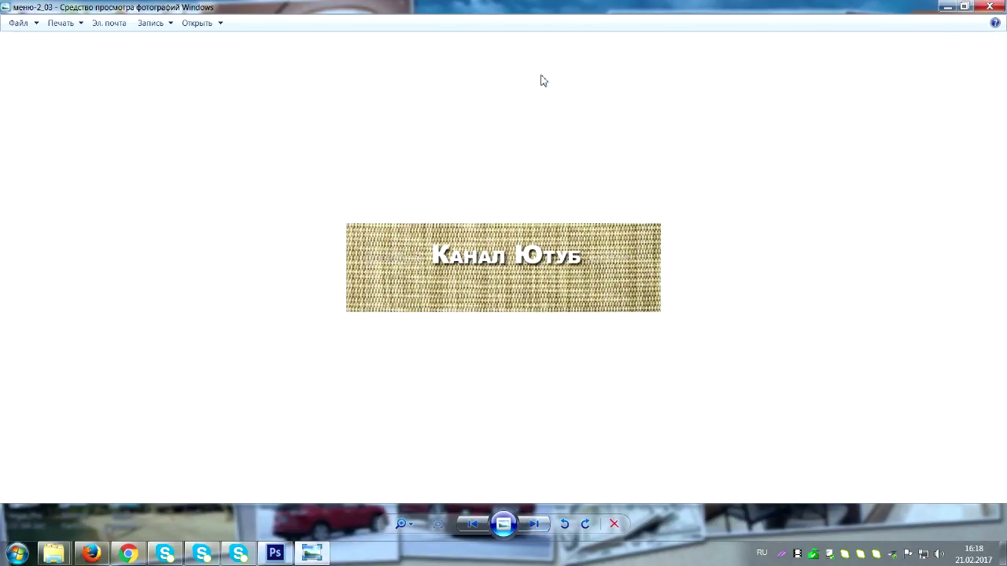
pyautogui.click(989, 6)
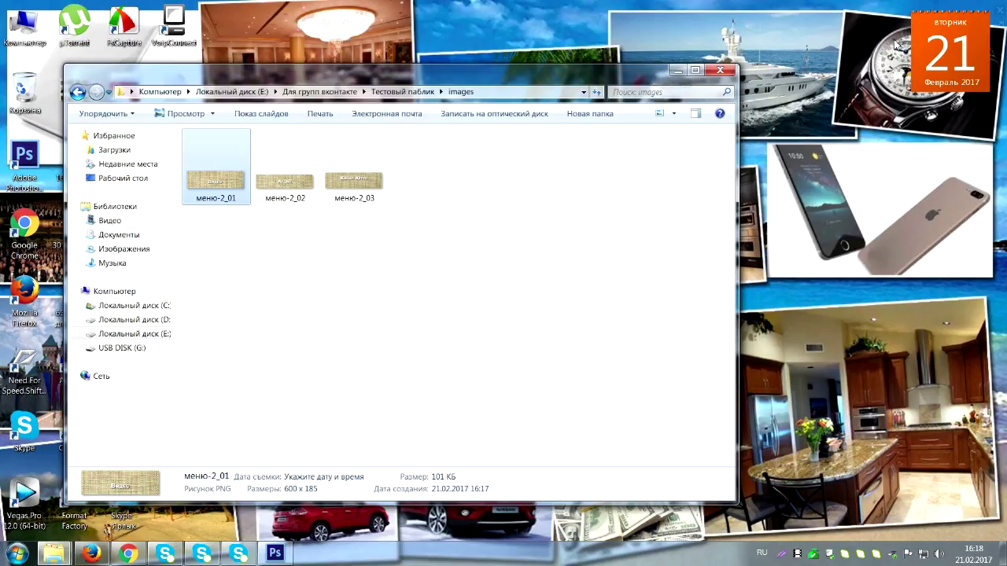